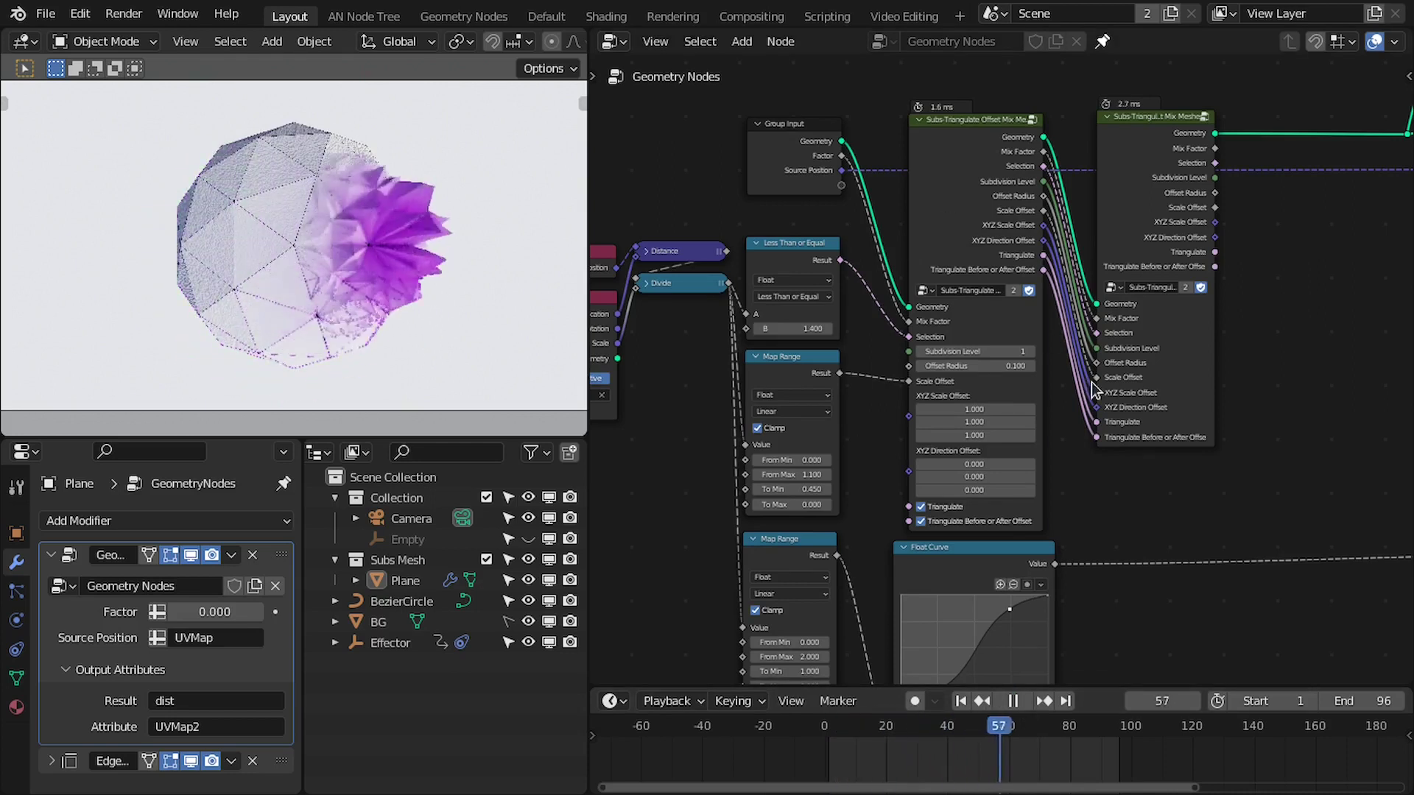
- Play and scrub the finished sphere animation to examine its spiky triangulated effect and wireframe, and return to the first frame
{"action": "scroll", "coordinate": [979, 258], "scroll_direction": "up", "scroll_amount": 1}
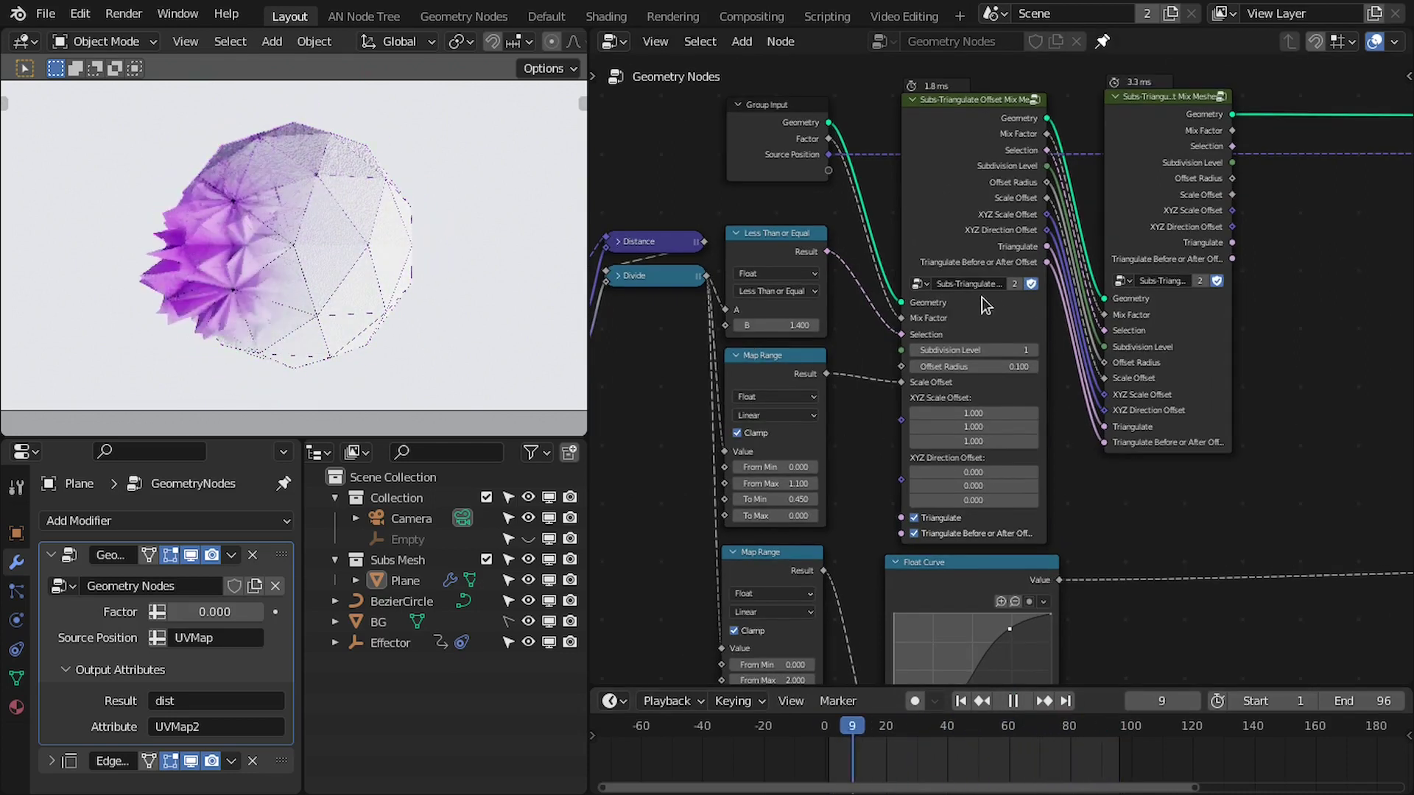
{"action": "key", "text": "space"}
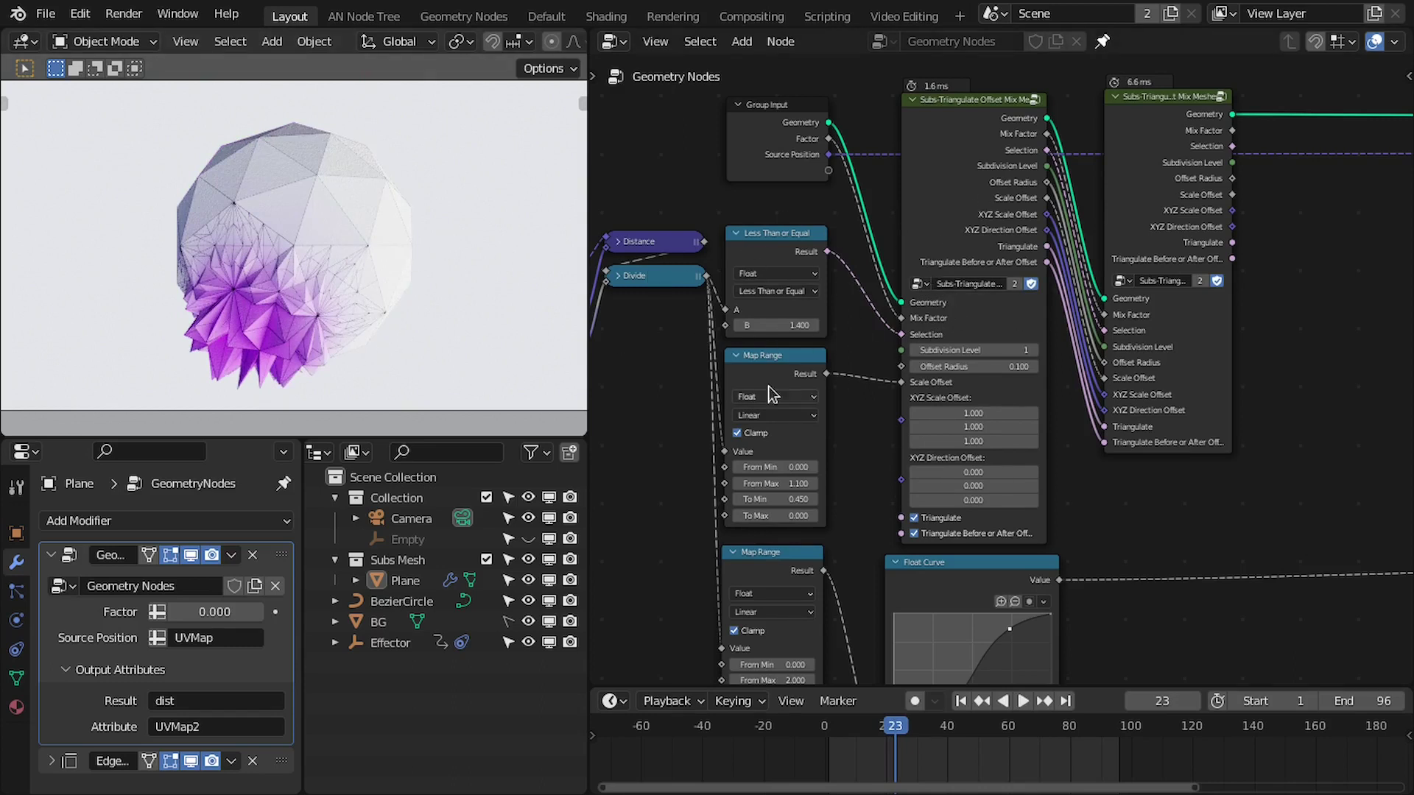
{"action": "mouse_move", "coordinate": [931, 732]}
{"action": "left_mouse_down"}
{"action": "mouse_move", "coordinate": [877, 751]}
{"action": "mouse_move", "coordinate": [843, 736]}
{"action": "left_mouse_up"}
{"action": "key", "text": "z"}
{"action": "left_click", "coordinate": [351, 201]}
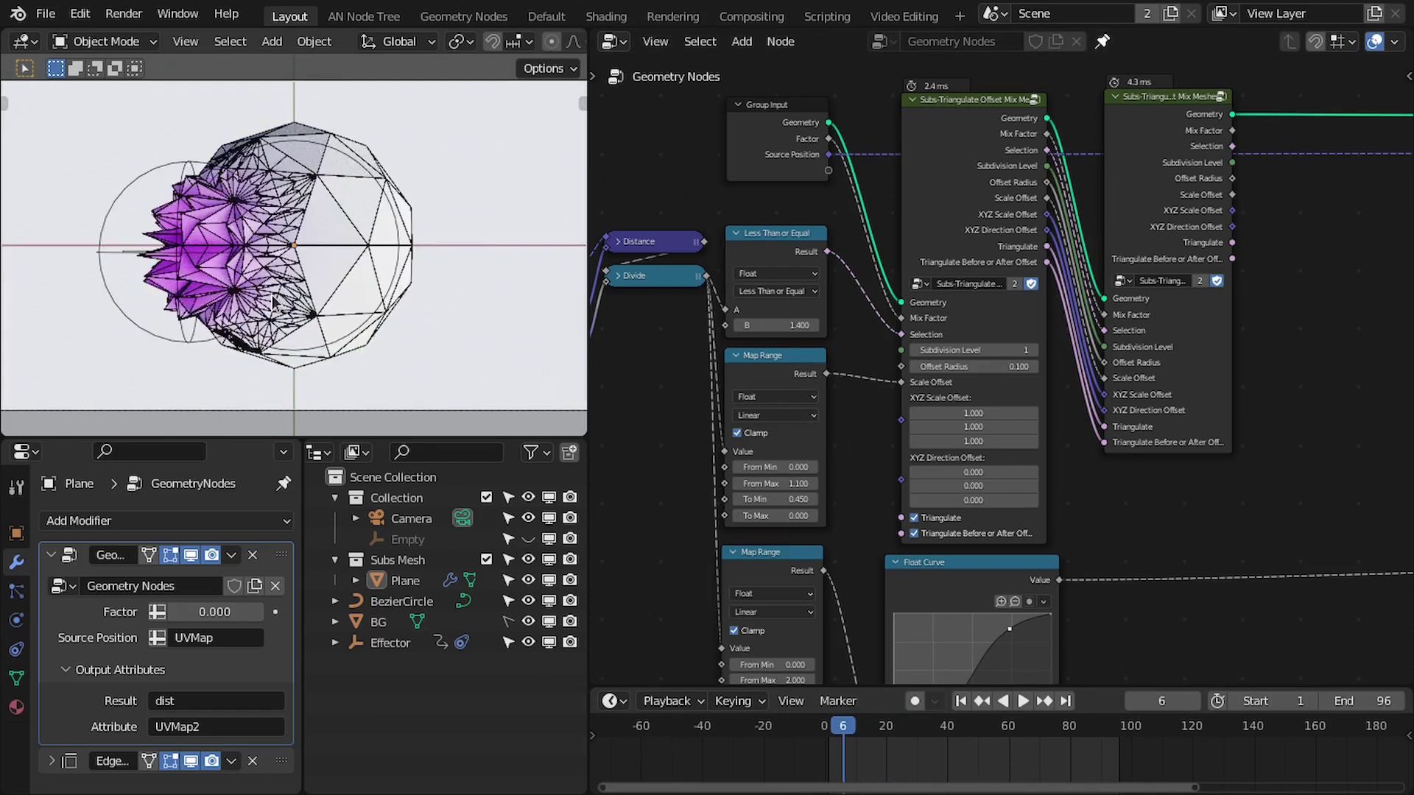
{"action": "key", "text": "space"}
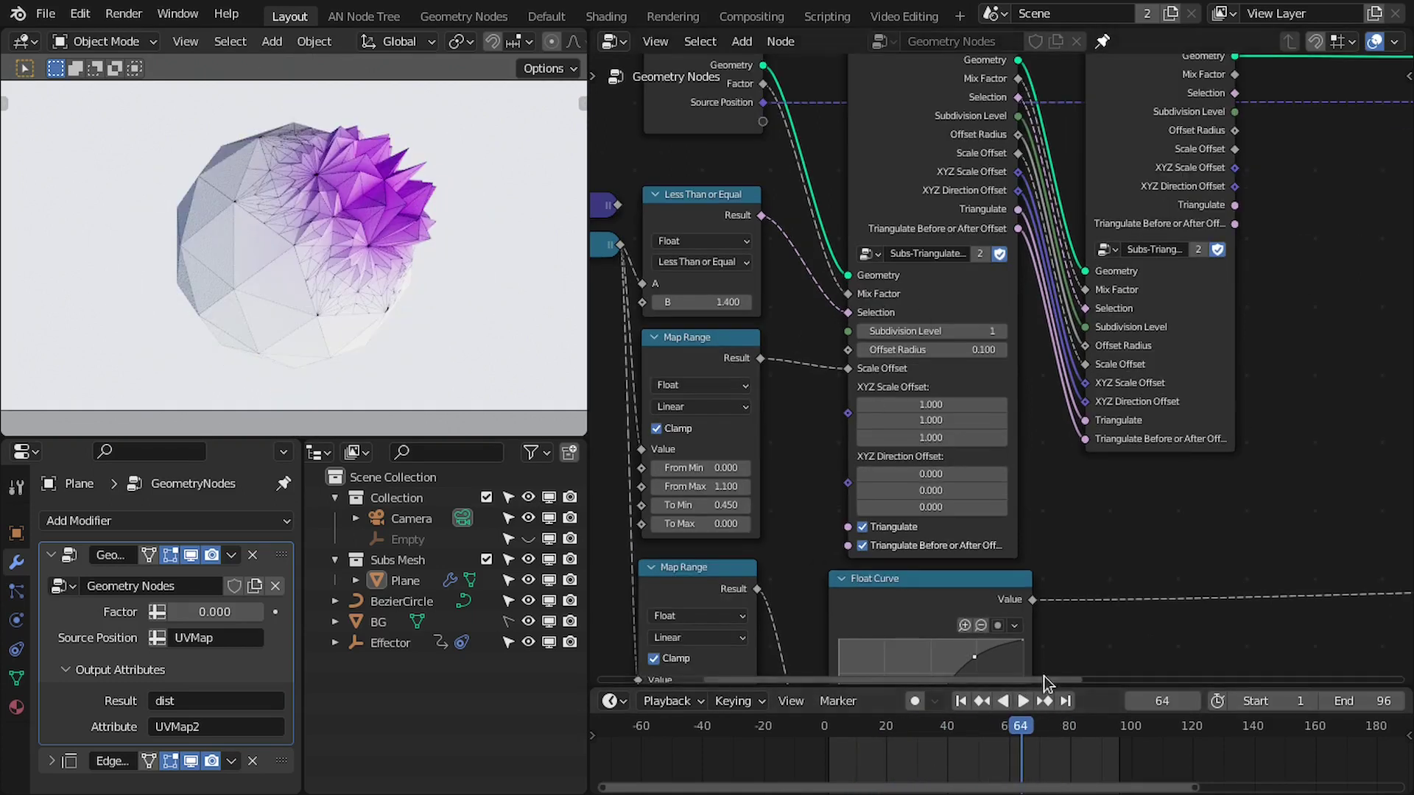
{"action": "left_click", "coordinate": [965, 703]}
{"action": "middle_click_drag", "start_coordinate": [1035, 446], "coordinate": [1038, 411]}
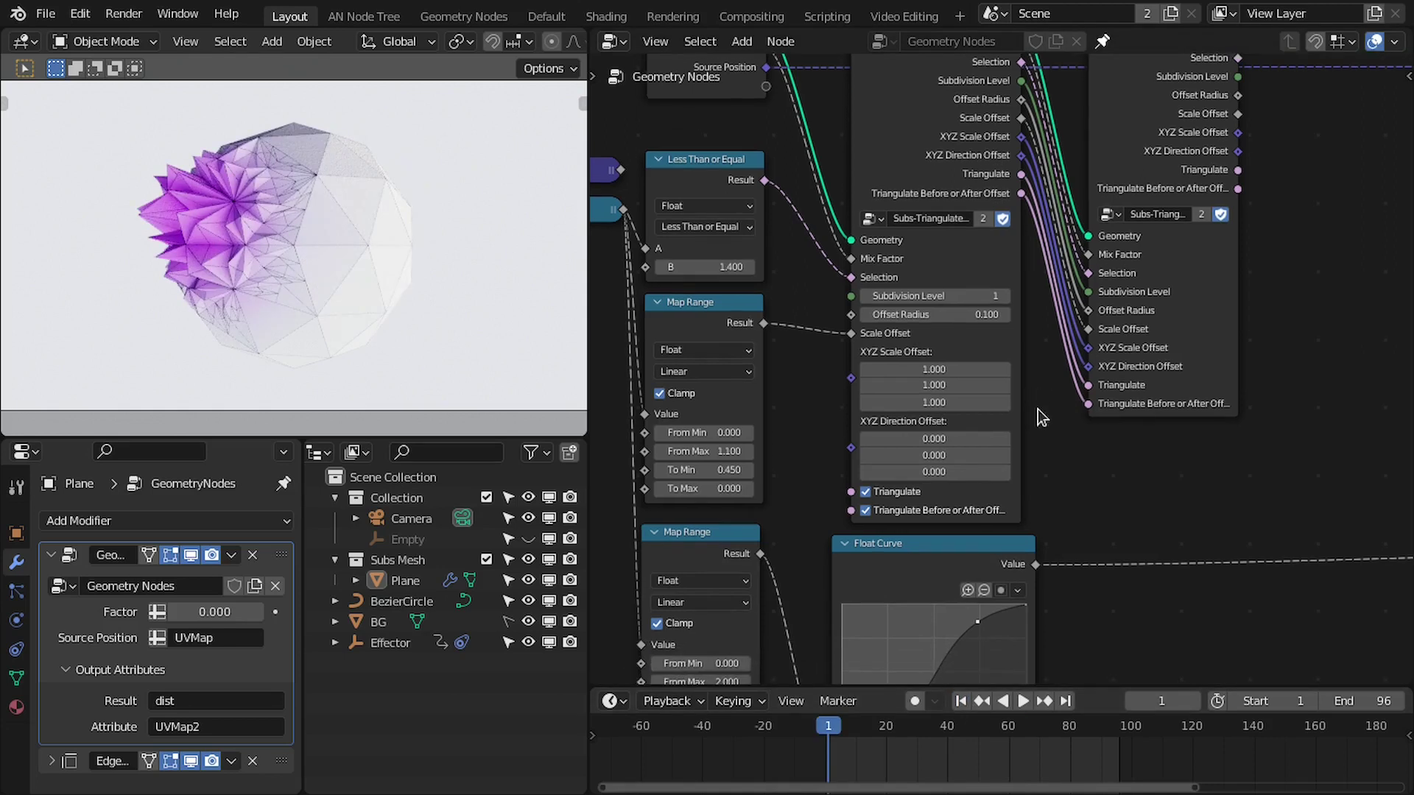
- Try other Subdivision Level and Offset Radius values on the first Subs-Triangulate node, restoring them to 1 and 0.1
{"action": "scroll", "coordinate": [965, 328], "scroll_direction": "up", "scroll_amount": 2}
{"action": "left_click", "coordinate": [1004, 290]}
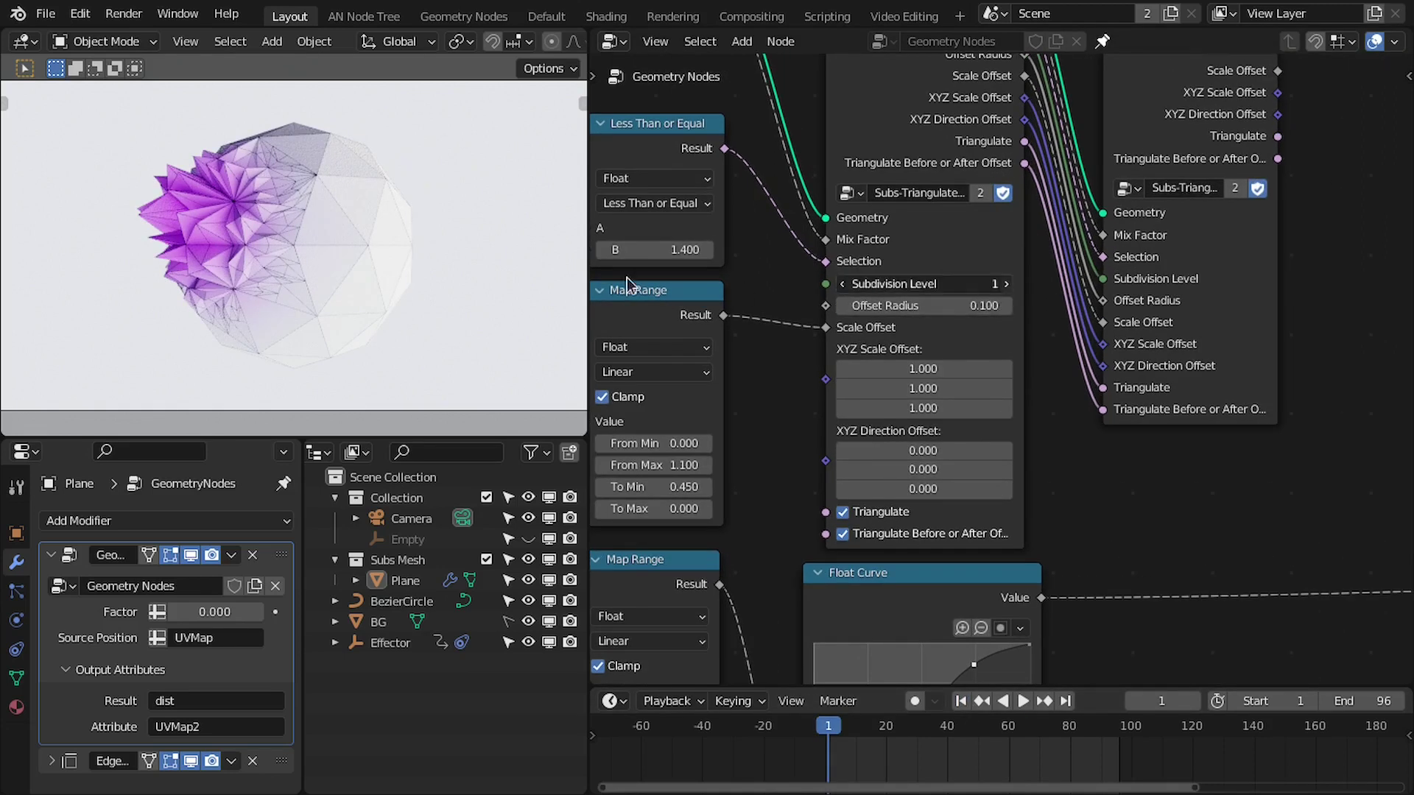
{"action": "left_click", "coordinate": [841, 289]}
{"action": "mouse_move", "coordinate": [910, 306]}
{"action": "left_mouse_down"}
{"action": "mouse_move", "coordinate": [950, 306]}
{"action": "mouse_move", "coordinate": [910, 307]}
{"action": "left_mouse_up"}
{"action": "double_click", "coordinate": [910, 306]}
{"action": "type", "text": "."}
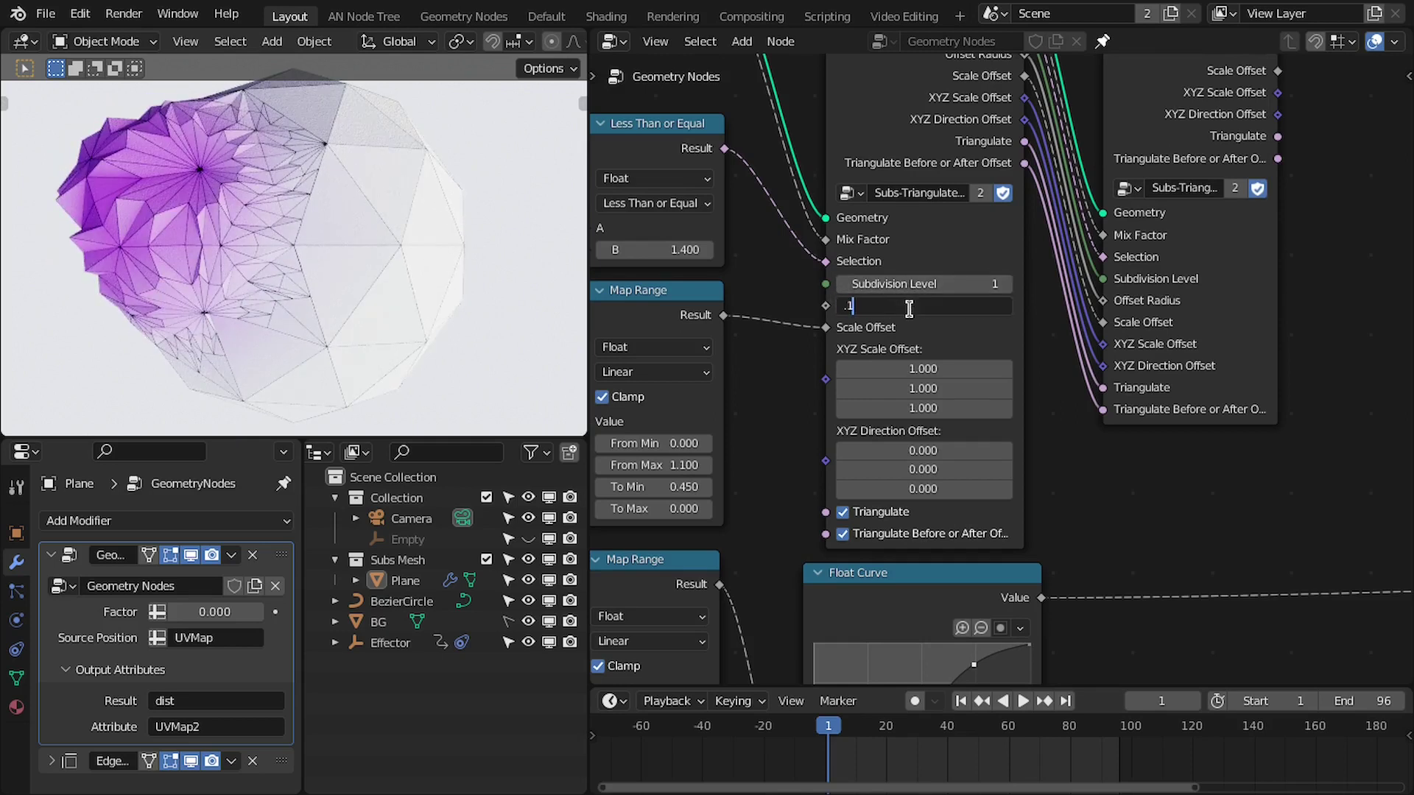
{"action": "type", "text": "1"}
{"action": "key", "text": "Return"}
- Try other X values for XYZ Scale Offset and XYZ Direction Offset, restoring them to 1 and 0
{"action": "left_click_drag", "start_coordinate": [900, 369], "coordinate": [802, 450]}
{"action": "type", "text": "1"}
{"action": "key", "text": "Return"}
{"action": "left_click", "coordinate": [924, 450]}
{"action": "type", "text": "0"}
{"action": "key", "text": "Return"}
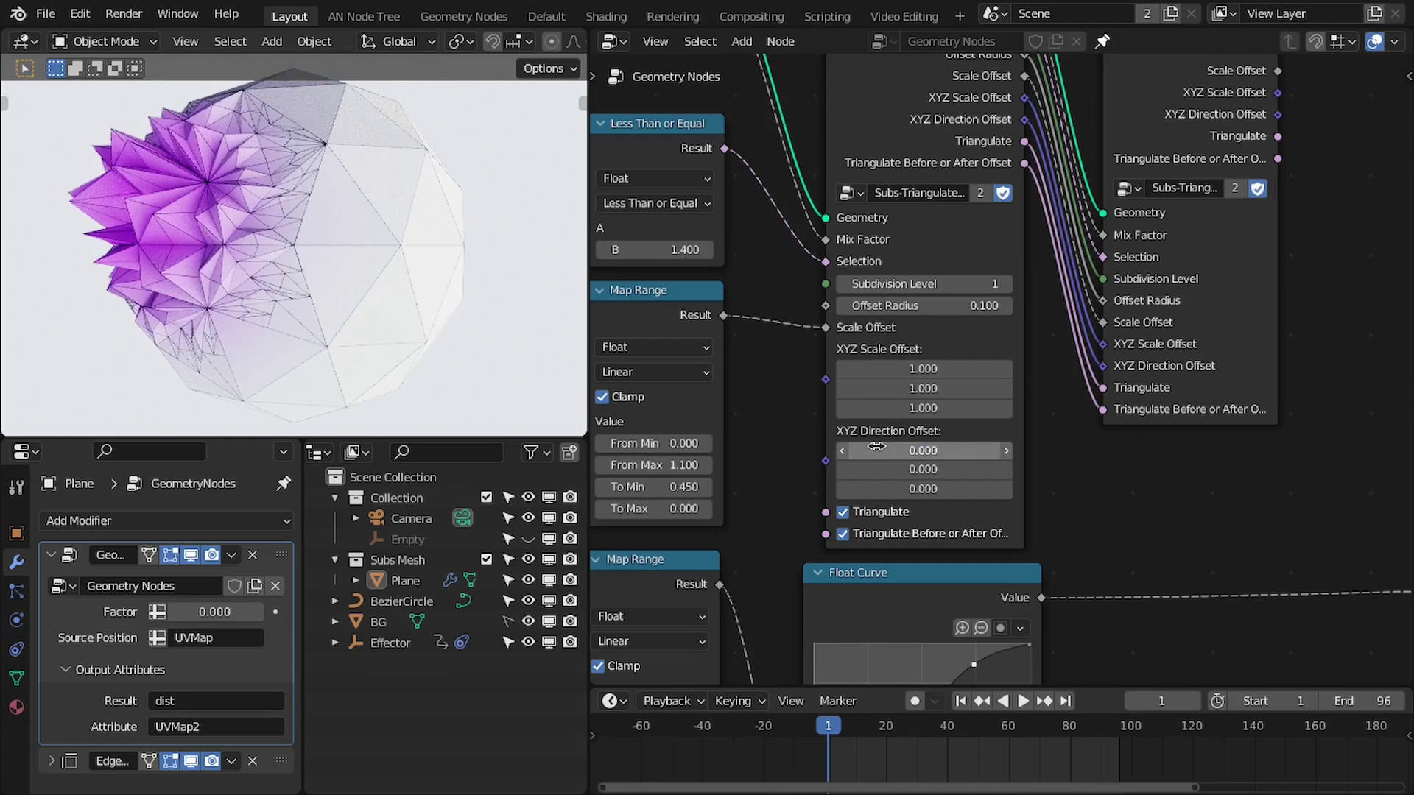
- Disable and re-enable the Triangulate option on the first Subs-Triangulate node to compare the effect on the sphere
{"action": "scroll", "coordinate": [406, 358], "scroll_direction": "down", "scroll_amount": 2}
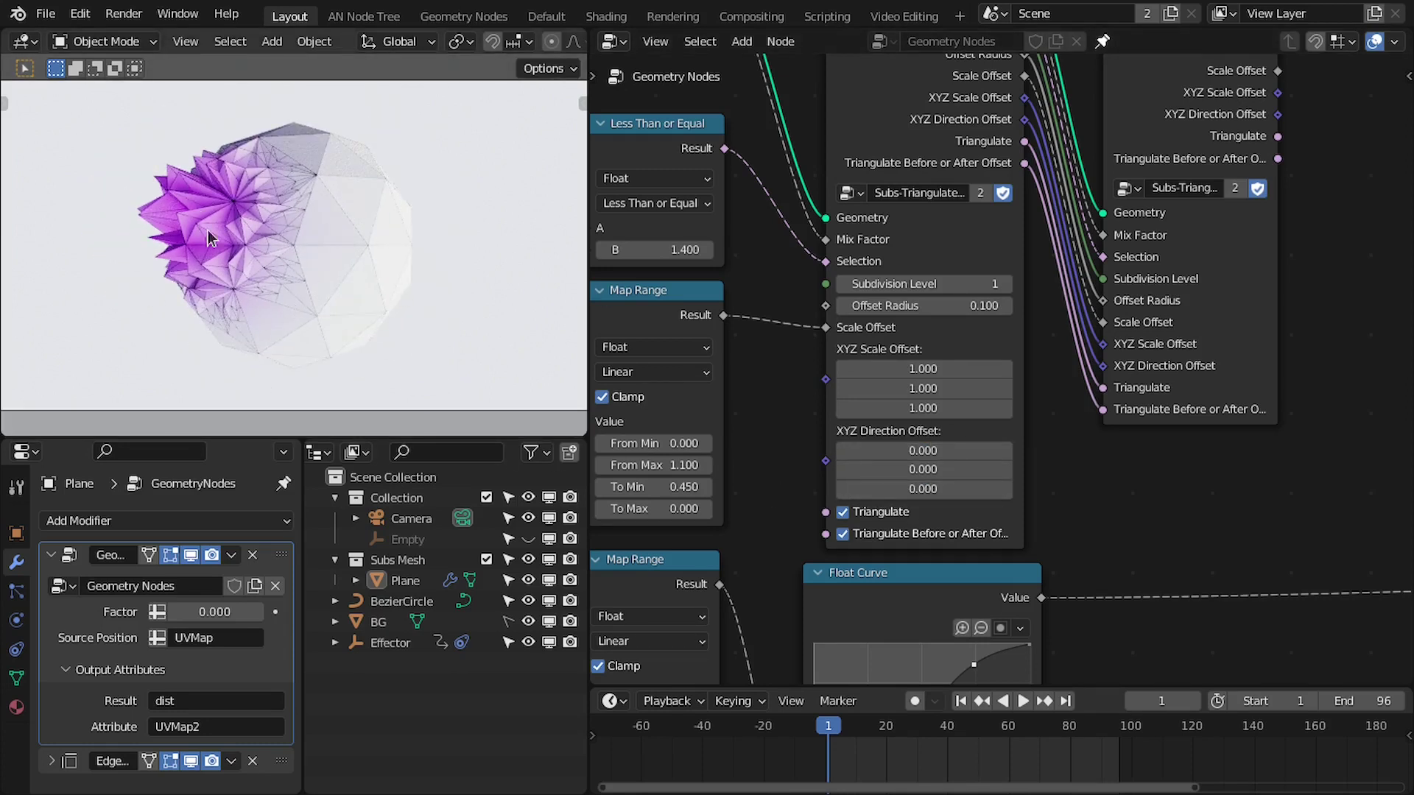
{"action": "left_click", "coordinate": [877, 516]}
{"action": "left_click", "coordinate": [878, 516]}
{"action": "scroll", "coordinate": [878, 519], "scroll_direction": "down", "scroll_amount": 2}
- Mute the two Subs-Triangulate nodes to compare their contribution to the sphere, and unmute both
{"action": "left_click", "coordinate": [1036, 175]}
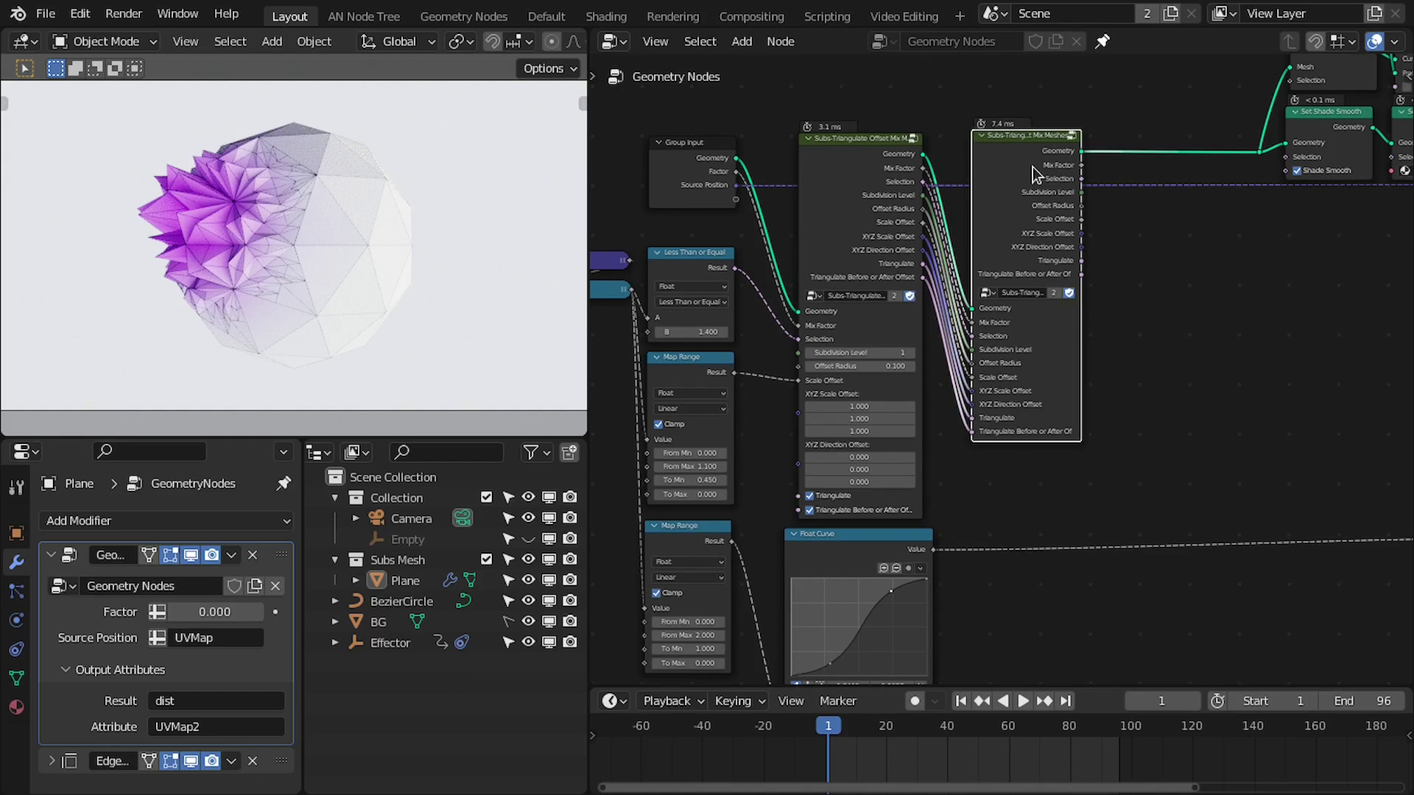
{"action": "key", "text": "m"}
{"action": "left_click", "coordinate": [916, 188]}
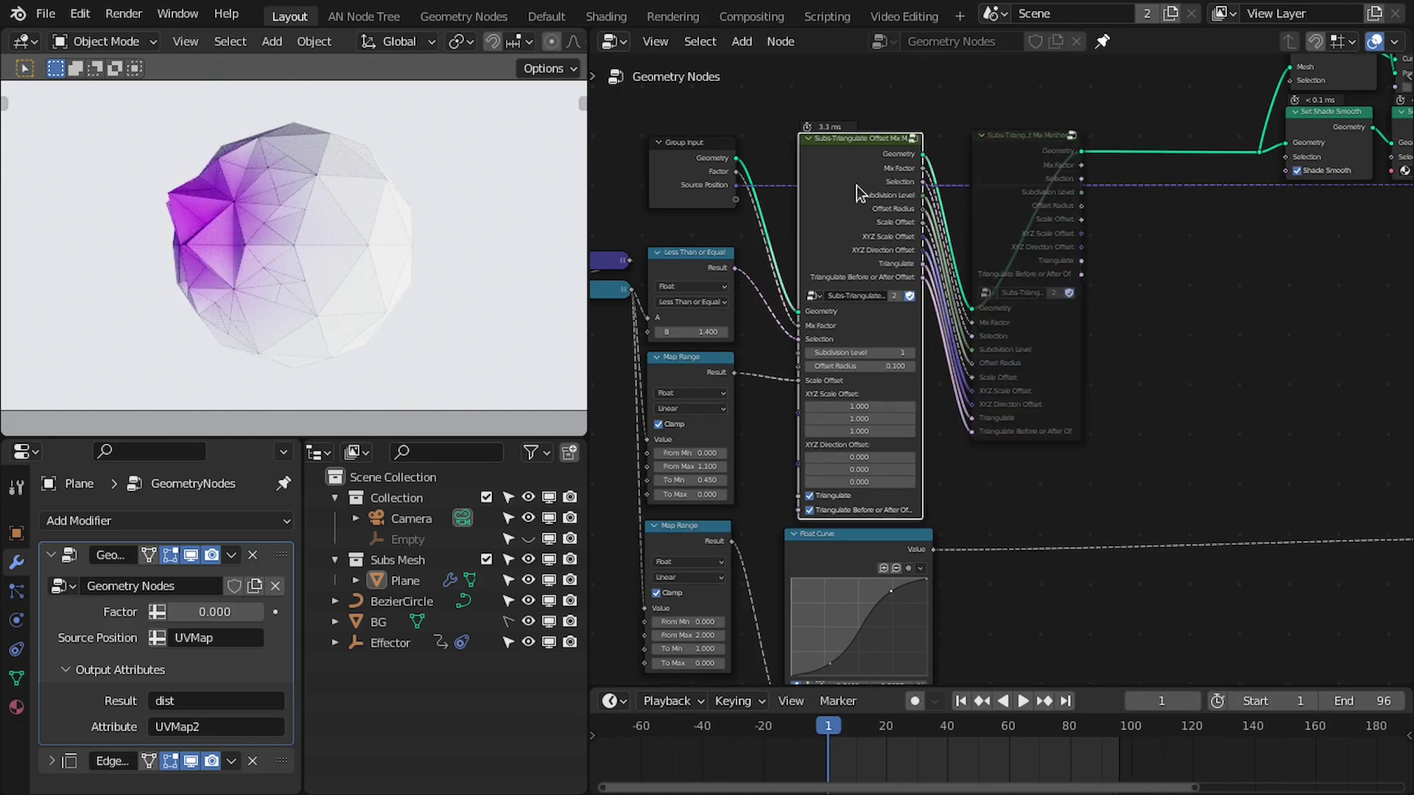
{"action": "key", "text": "m"}
{"action": "key", "text": "m"}
{"action": "left_click", "coordinate": [1016, 181]}
{"action": "key", "text": "m"}
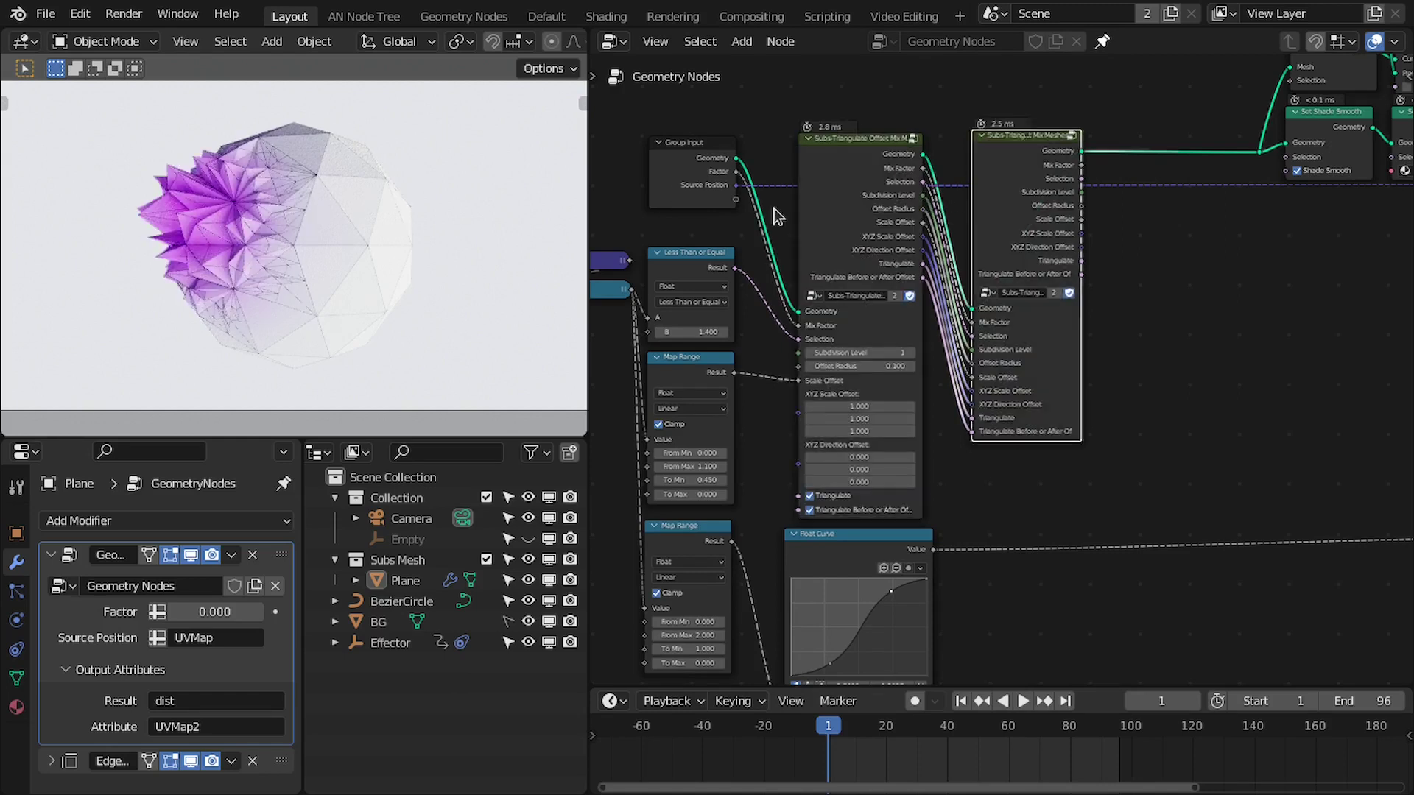
{"action": "scroll", "coordinate": [376, 215], "scroll_direction": "up", "scroll_amount": 3}
{"action": "middle_click_drag", "start_coordinate": [343, 225], "coordinate": [345, 250], "text": "shift"}
{"action": "scroll", "coordinate": [908, 346], "scroll_direction": "up", "scroll_amount": 1}
{"action": "middle_click_drag", "start_coordinate": [908, 345], "coordinate": [883, 338]}
{"action": "scroll", "coordinate": [821, 275], "scroll_direction": "down", "scroll_amount": 3}
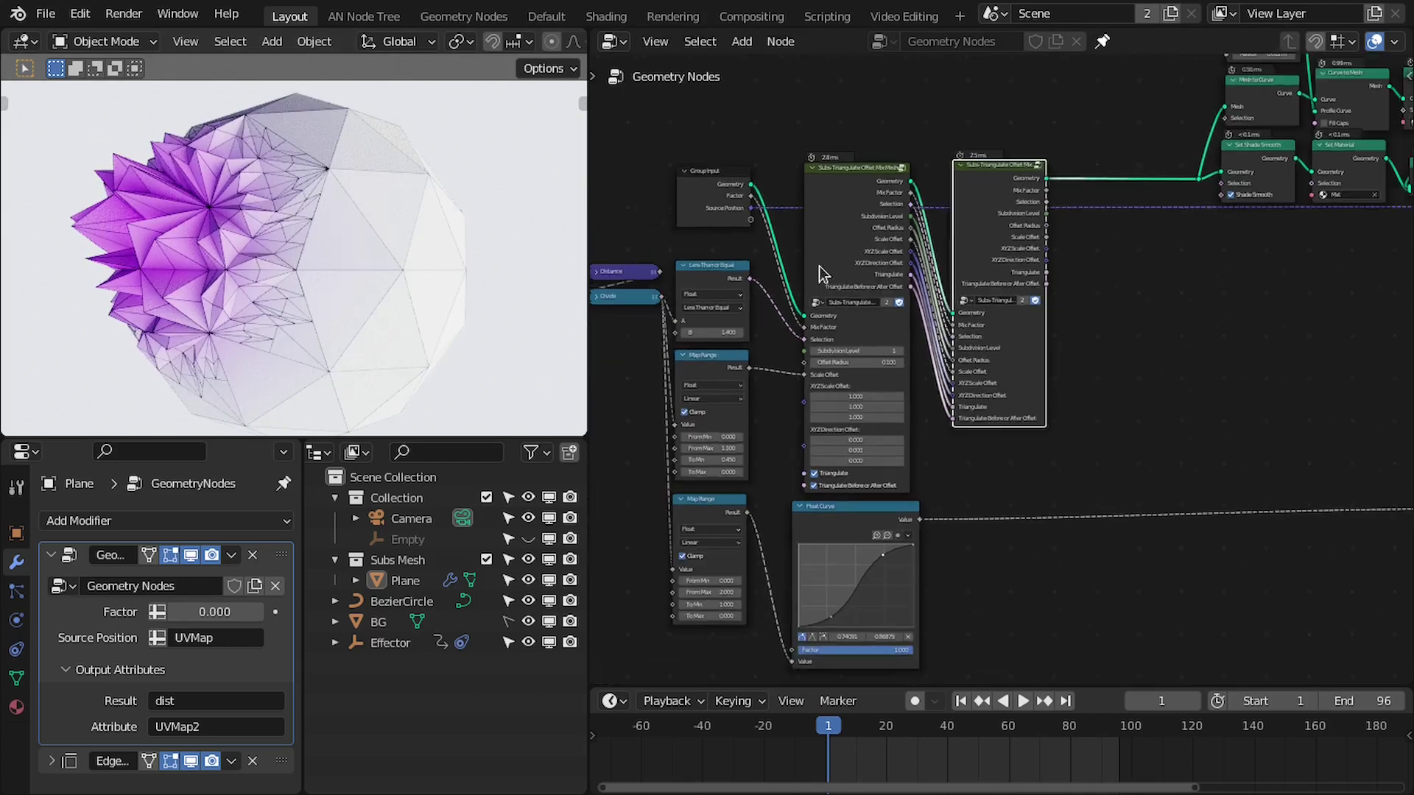
{"action": "middle_click_drag", "start_coordinate": [820, 275], "coordinate": [884, 282]}
{"action": "scroll", "coordinate": [883, 282], "scroll_direction": "up", "scroll_amount": 2}
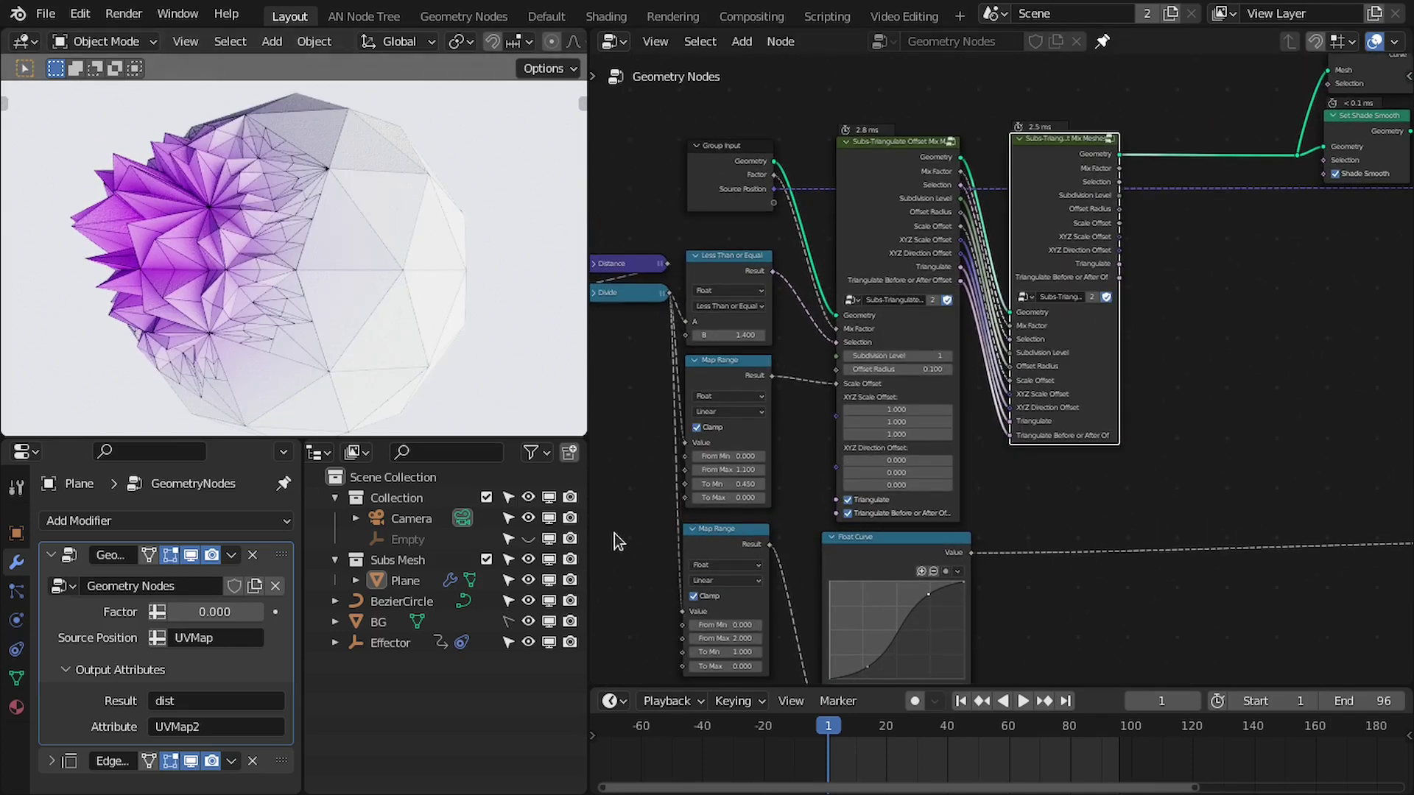
{"action": "scroll", "coordinate": [617, 541], "scroll_direction": "down", "scroll_amount": 2}
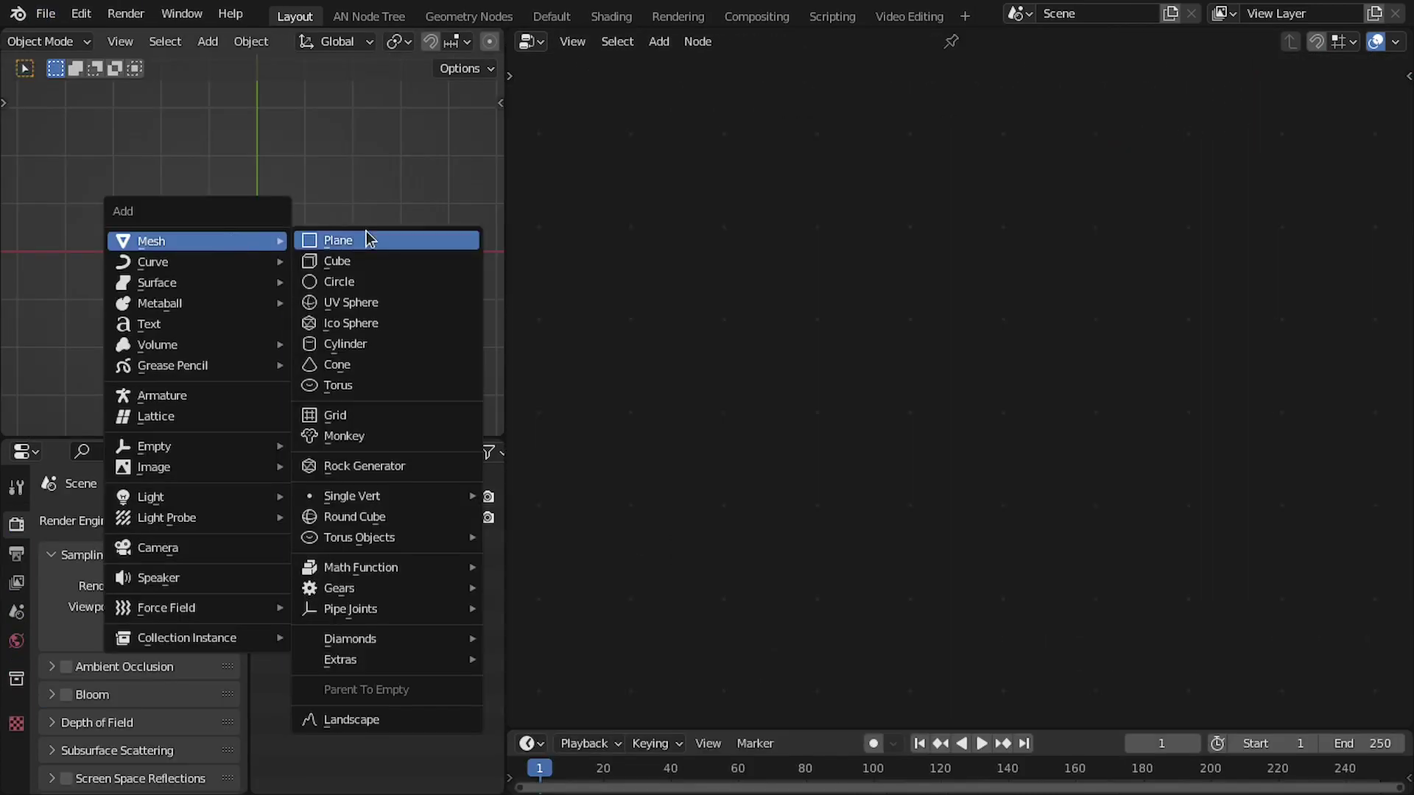
- Add a plane mesh to the empty scene and create a new geometry node tree for it
{"action": "left_click", "coordinate": [329, 236]}
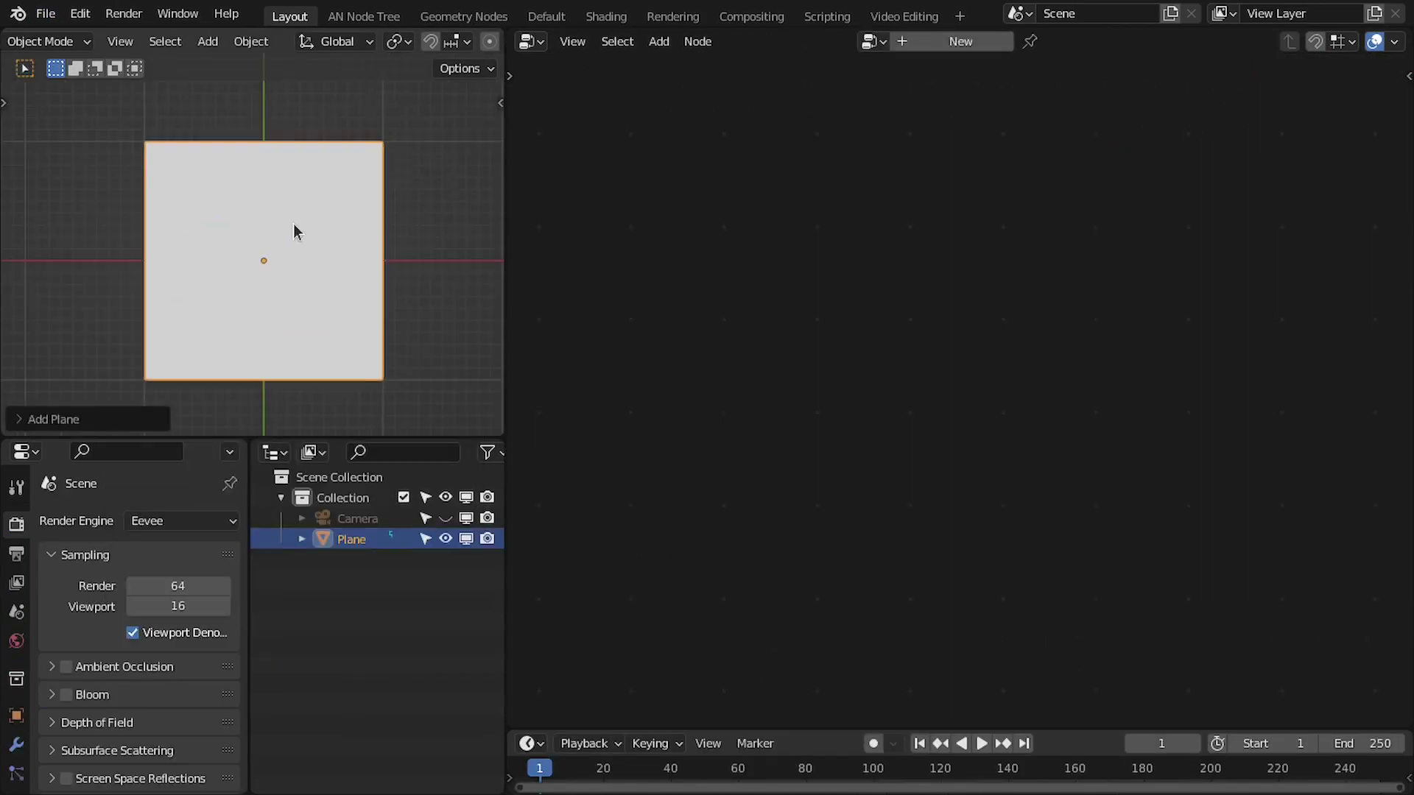
{"action": "left_click", "coordinate": [960, 42]}
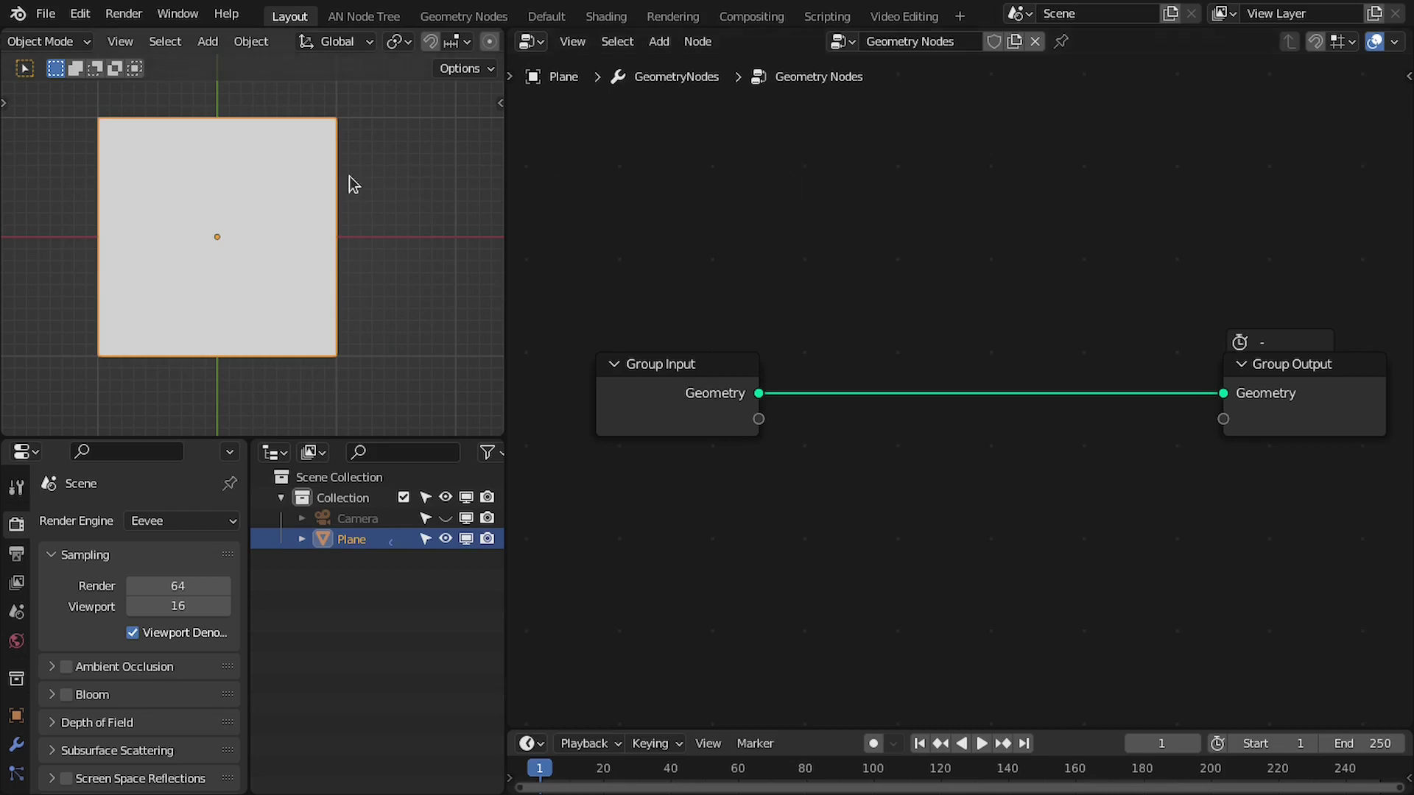
{"action": "middle_click_drag", "start_coordinate": [349, 177], "coordinate": [376, 209], "text": "shift"}
{"action": "scroll", "coordinate": [737, 247], "scroll_direction": "up", "scroll_amount": 1}
- Insert a Subdivide Mesh node on the link between Group Input and Group Output
{"action": "key", "text": "shift+a"}
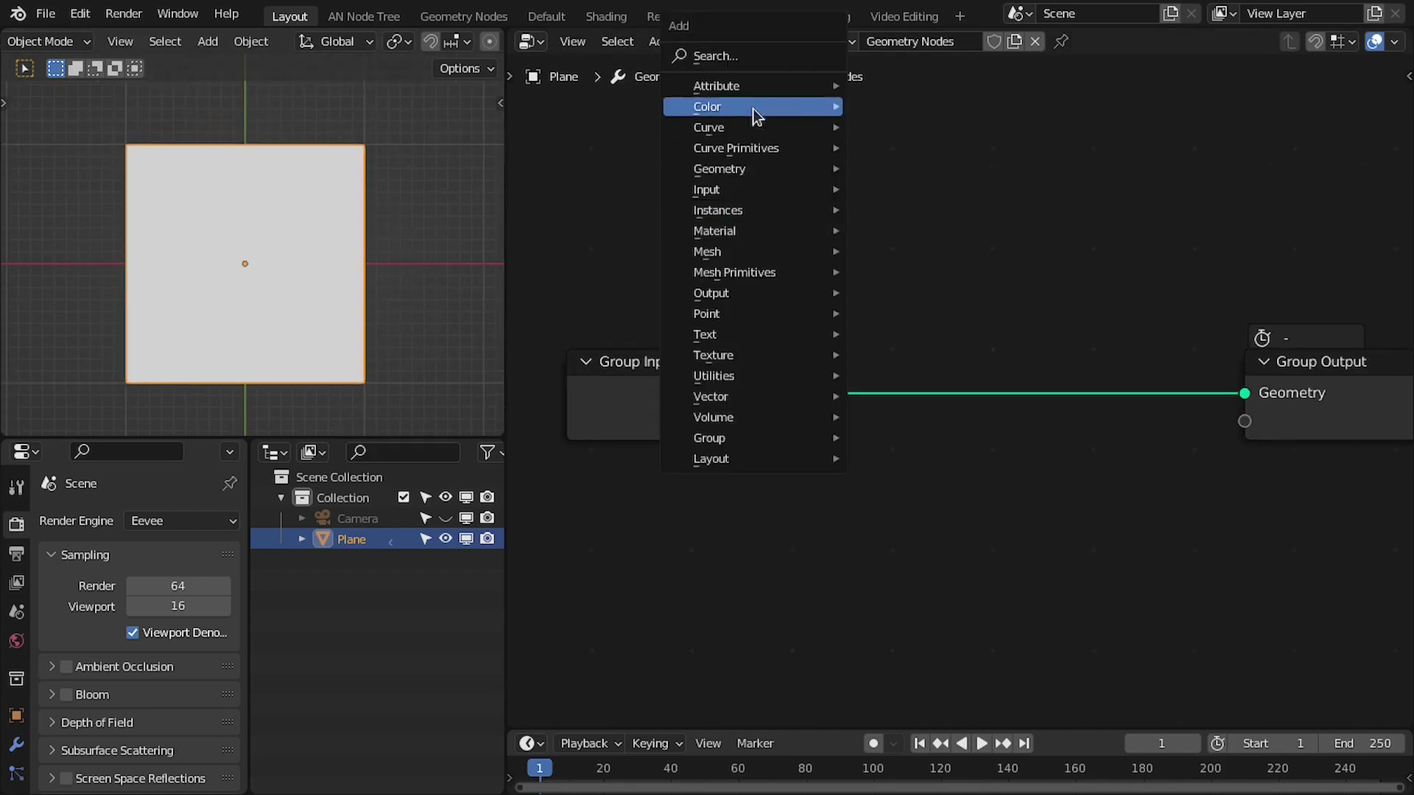
{"action": "left_click", "coordinate": [720, 53]}
{"action": "type", "text": "sub"}
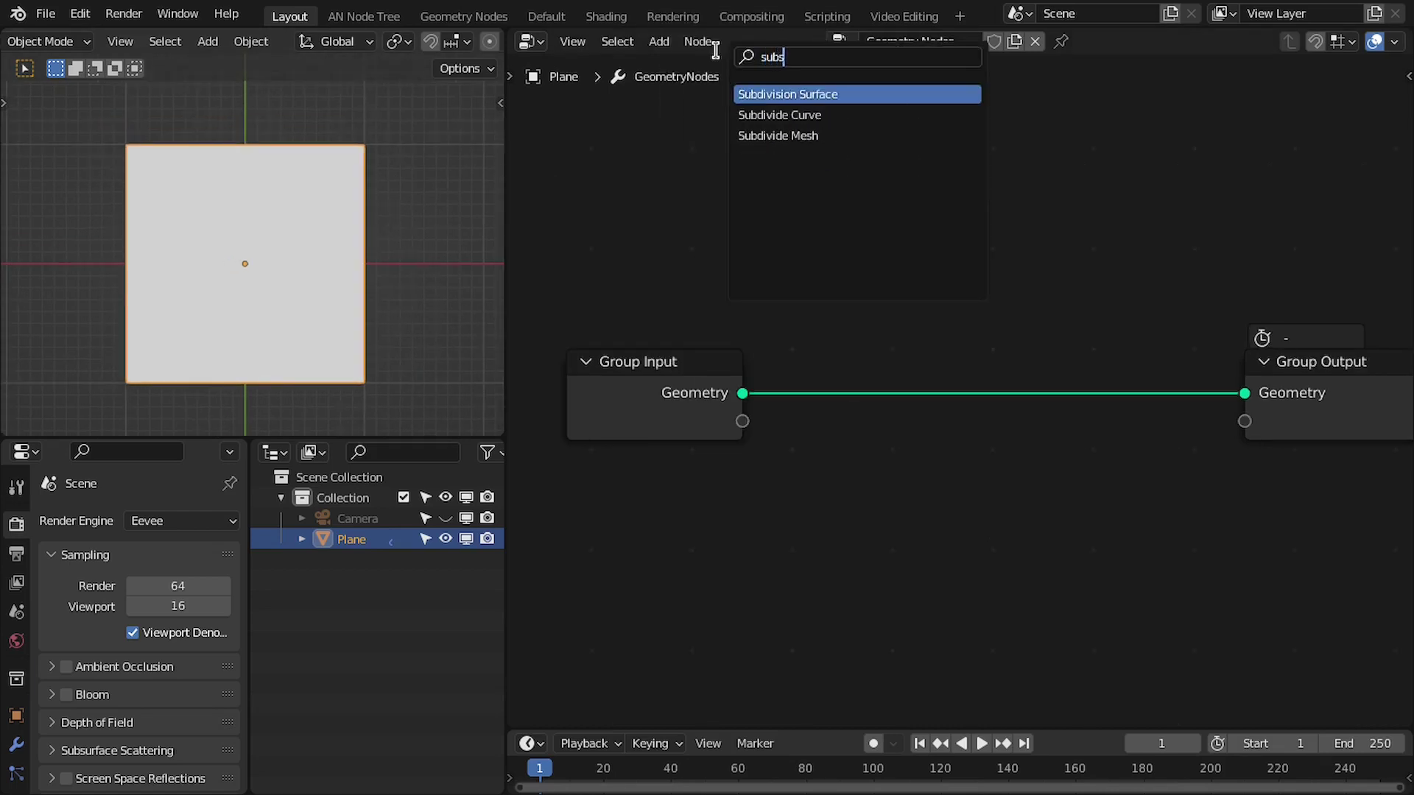
{"action": "key", "text": "Return"}
{"action": "left_click", "coordinate": [743, 353]}
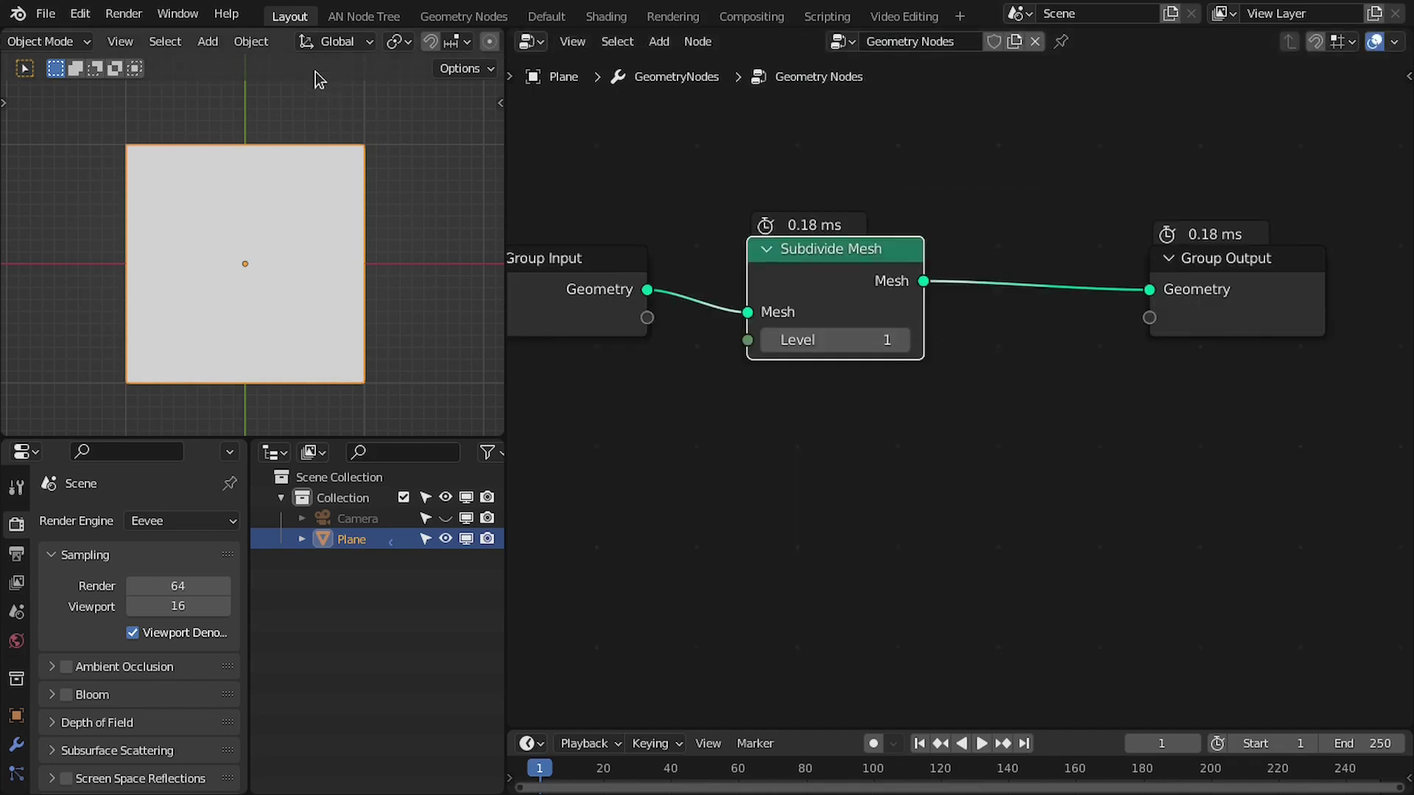
- Enable the wireframe overlay in the viewport with its threshold set to 1.000
{"action": "scroll", "coordinate": [313, 45], "scroll_direction": "down", "scroll_amount": 5}
{"action": "left_click", "coordinate": [457, 43]}
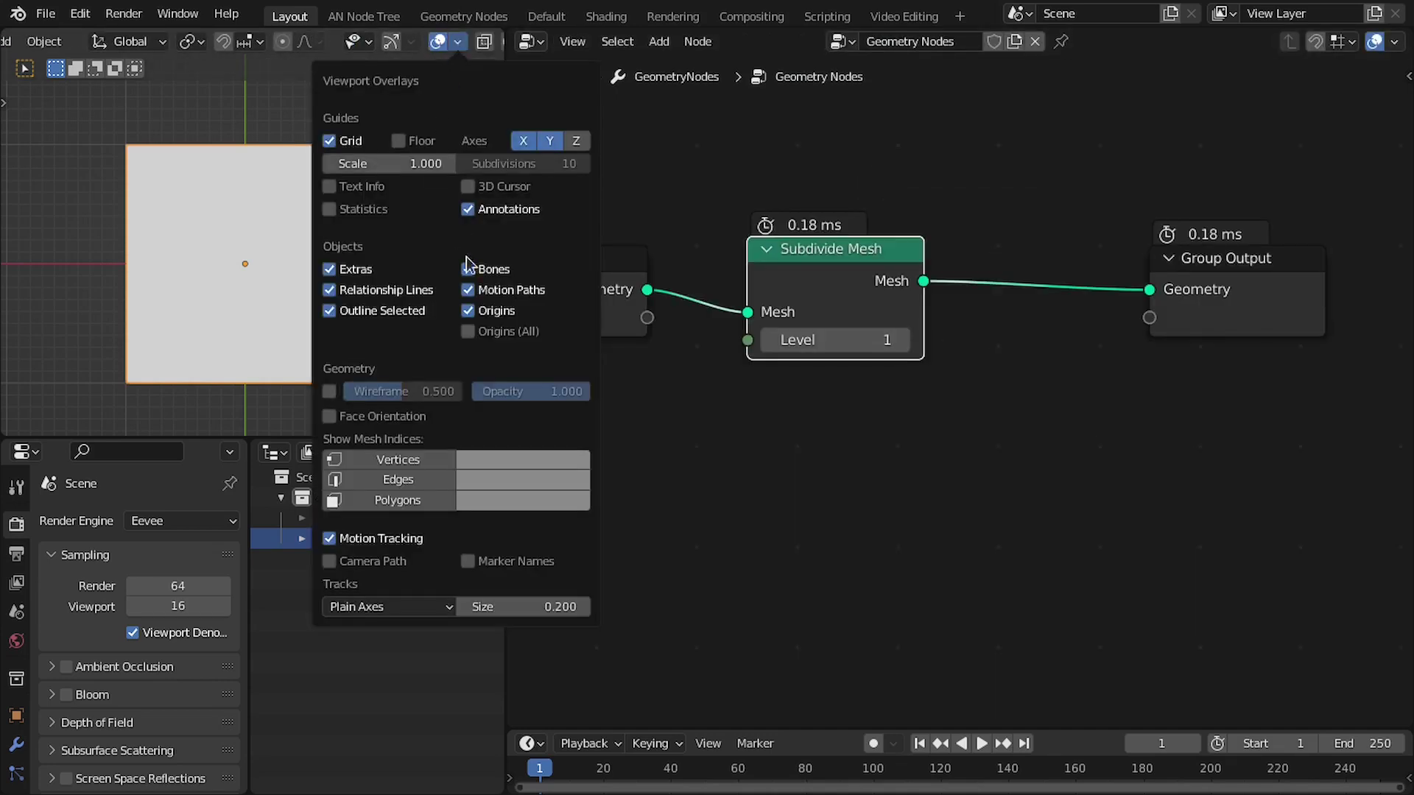
{"action": "left_click_drag", "start_coordinate": [397, 391], "coordinate": [461, 390]}
{"action": "left_click", "coordinate": [329, 391]}
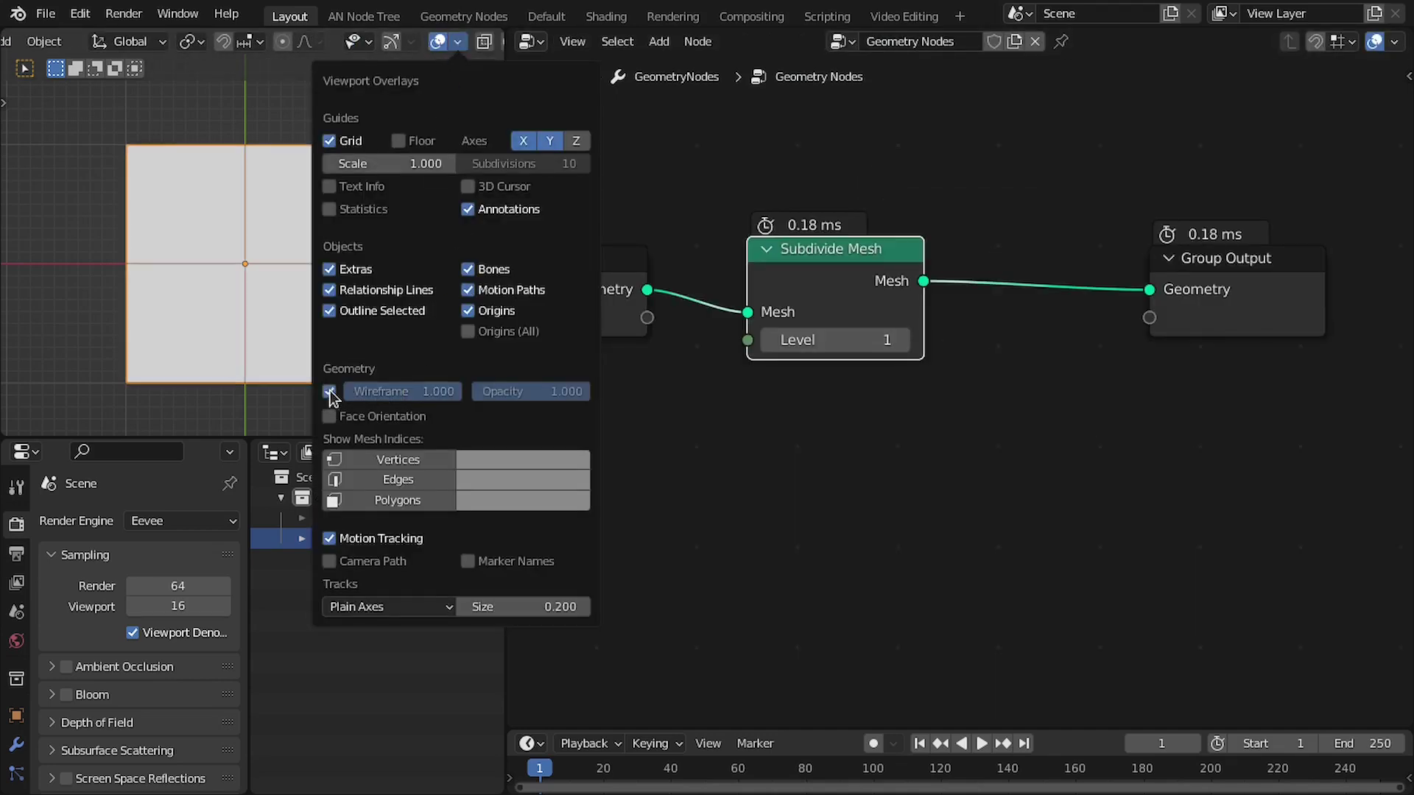
- Restore the Subdivide Mesh level to 1 after trying a higher one, and move Group Output farther away from Subdivide Mesh
{"action": "scroll", "coordinate": [243, 235], "scroll_direction": "up", "scroll_amount": 2}
{"action": "left_click", "coordinate": [901, 341]}
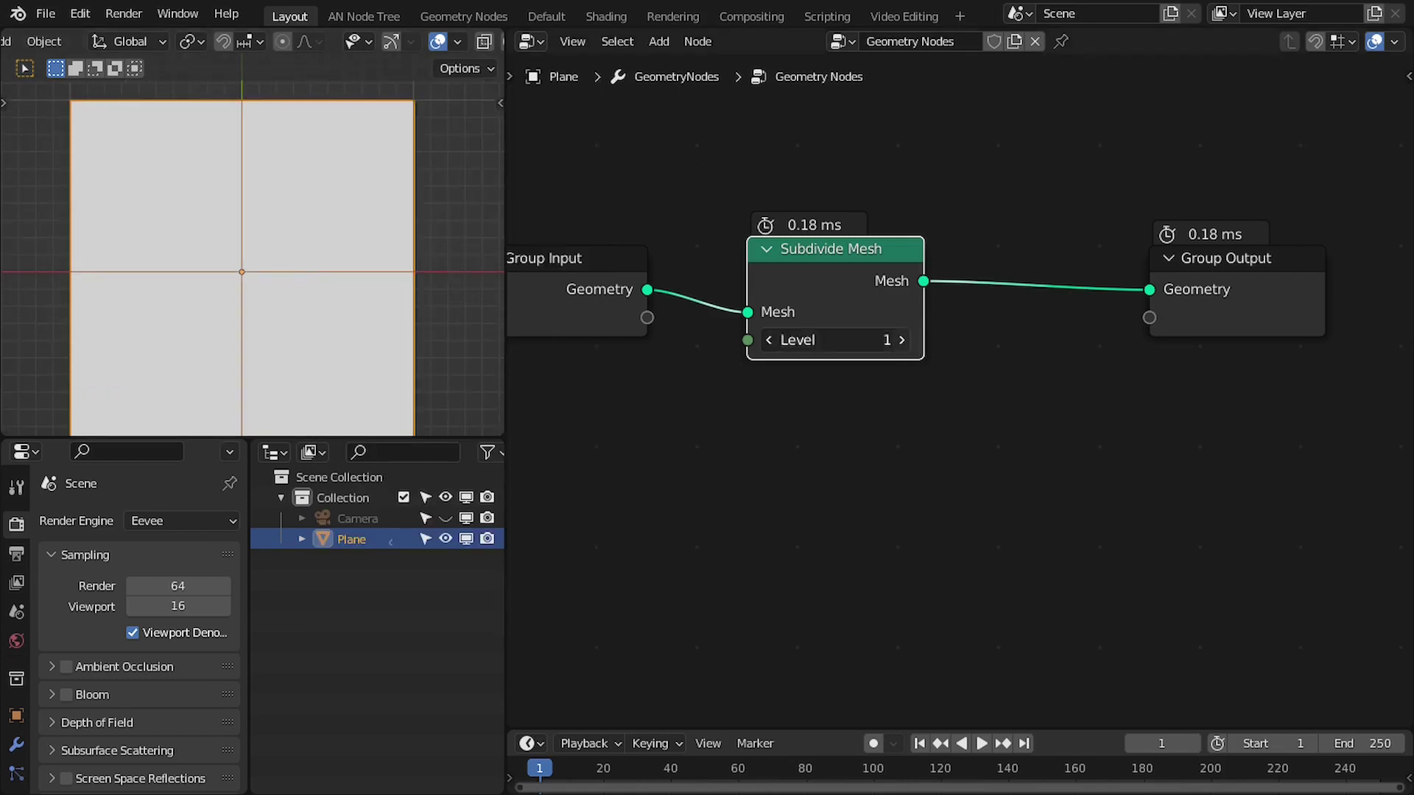
{"action": "left_click", "coordinate": [775, 342]}
{"action": "scroll", "coordinate": [770, 240], "scroll_direction": "down", "scroll_amount": 2}
{"action": "middle_click_drag", "start_coordinate": [769, 240], "coordinate": [757, 211]}
{"action": "left_click_drag", "start_coordinate": [846, 263], "coordinate": [809, 270]}
{"action": "left_click_drag", "start_coordinate": [1160, 275], "coordinate": [1355, 272]}
{"action": "middle_click_drag", "start_coordinate": [1088, 264], "coordinate": [1082, 257]}
{"action": "scroll", "coordinate": [944, 251], "scroll_direction": "down", "scroll_amount": 1}
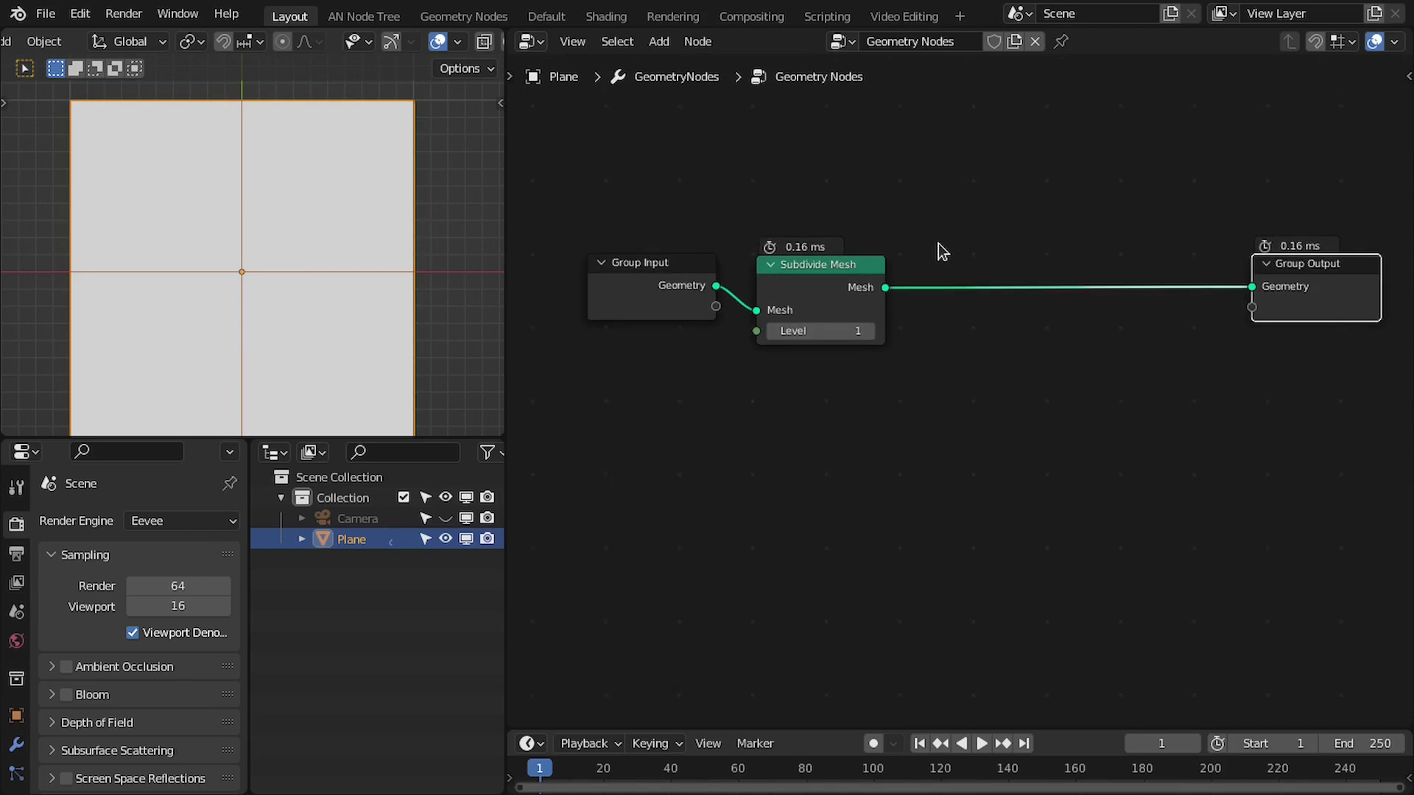
- Insert a Capture Attribute node between Group Input and Subdivide Mesh, and add a Normal node below Group Input
{"action": "middle_click_drag", "start_coordinate": [307, 214], "coordinate": [224, 272]}
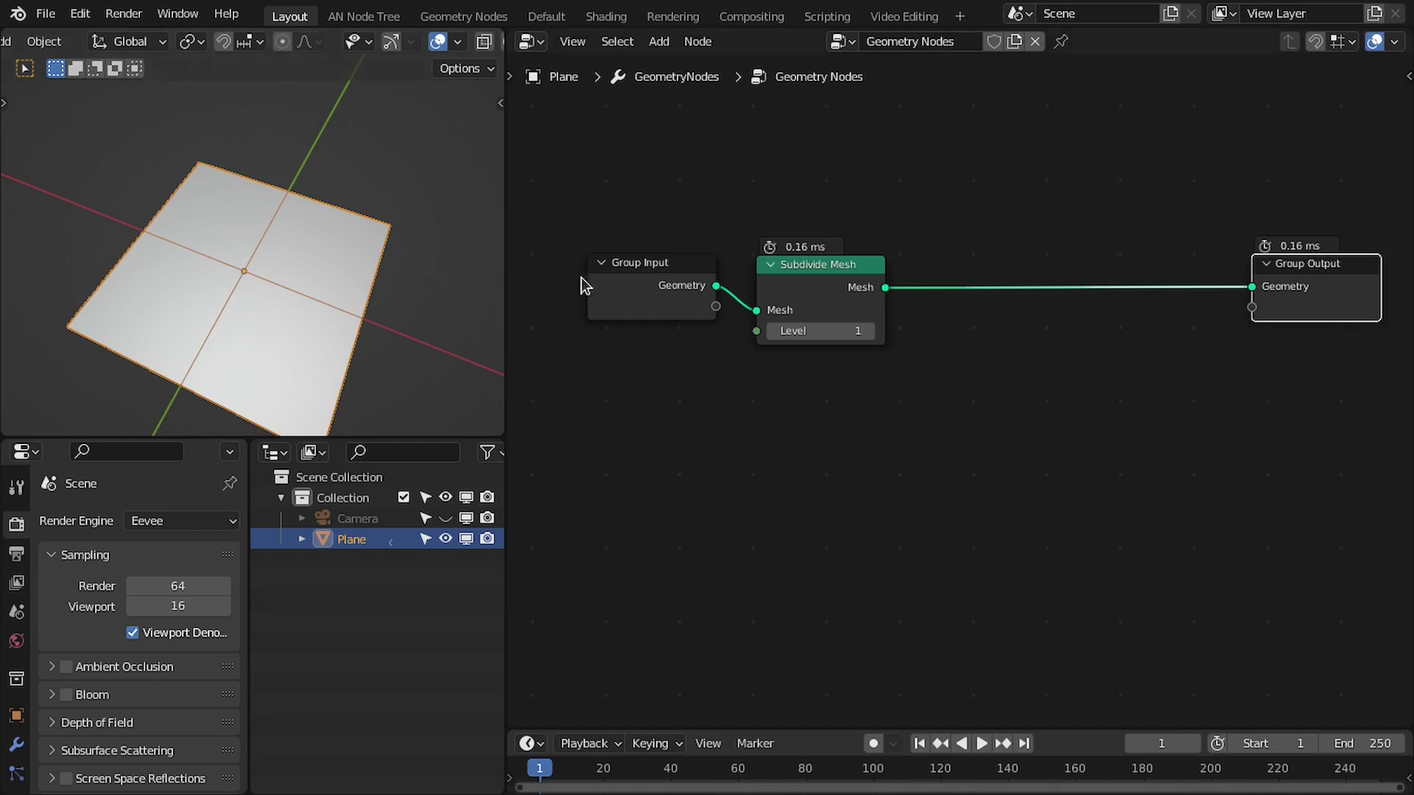
{"action": "middle_click_drag", "start_coordinate": [716, 289], "coordinate": [782, 290]}
{"action": "left_click_drag", "start_coordinate": [752, 291], "coordinate": [589, 275]}
{"action": "key", "text": "shift+a"}
{"action": "left_click", "coordinate": [741, 206]}
{"action": "type", "text": "cap"}
{"action": "key", "text": "Return"}
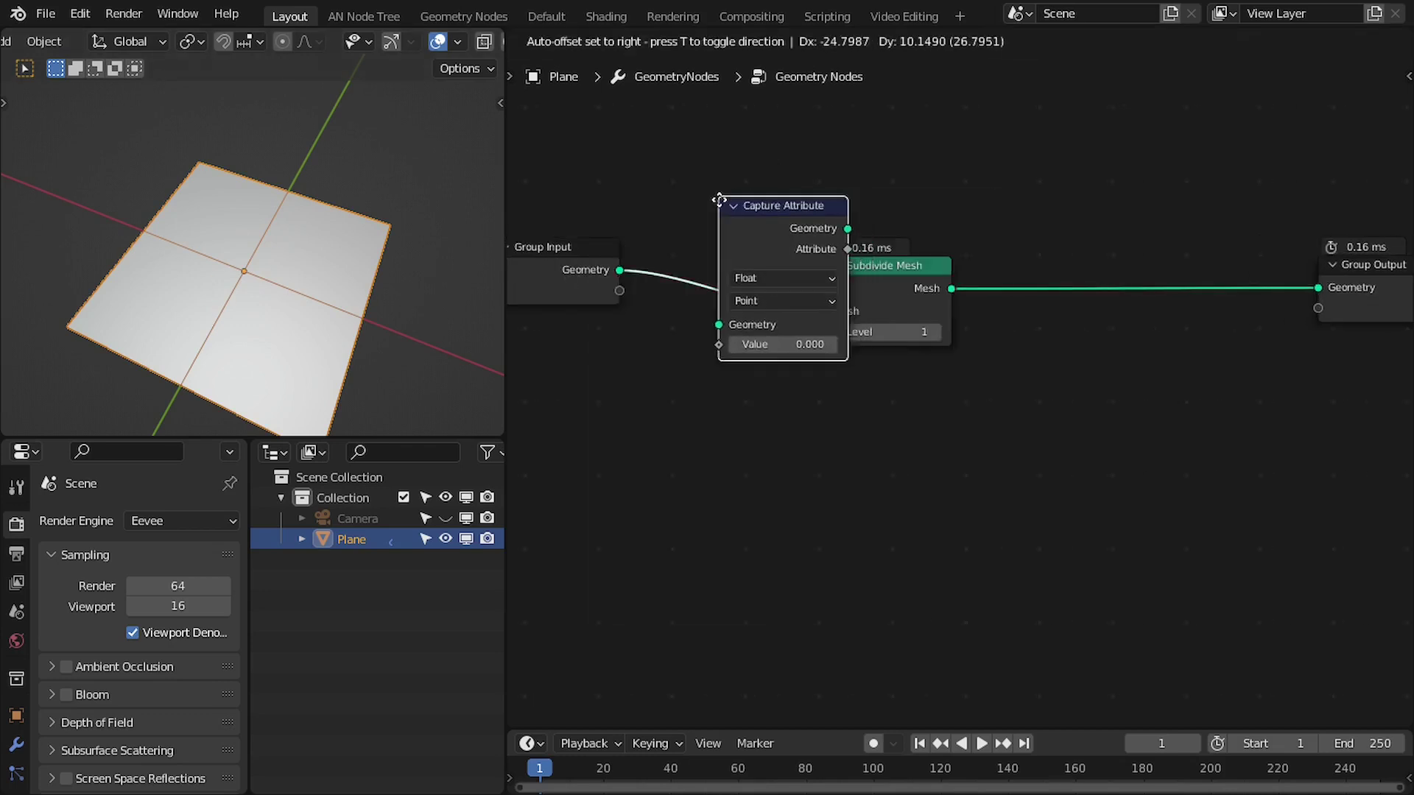
{"action": "left_click", "coordinate": [687, 257]}
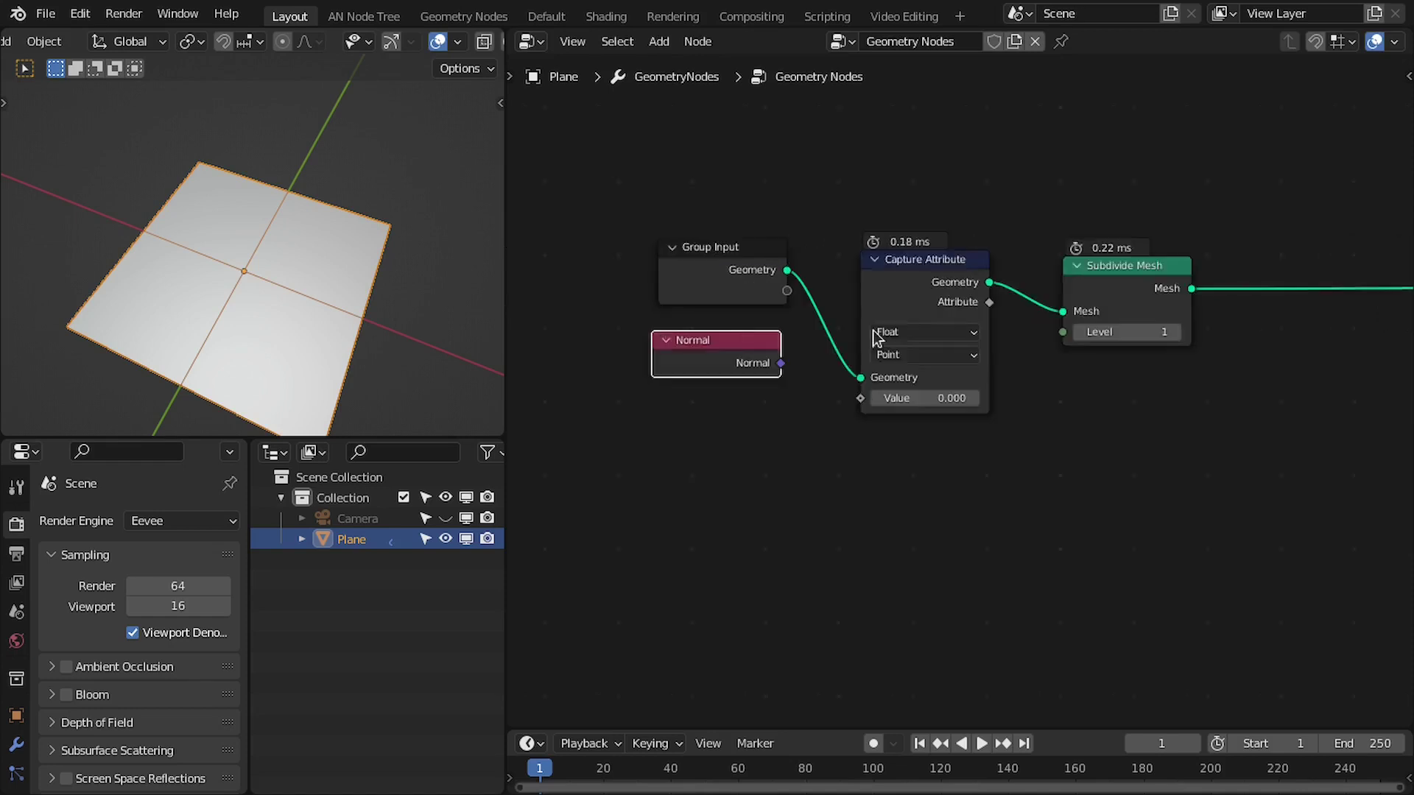
- Set the Capture Attribute data type to Vector, connect Normal to its Value input, and bring the nodes closer together
{"action": "scroll", "coordinate": [846, 331], "scroll_direction": "up", "scroll_amount": 2}
{"action": "left_click", "coordinate": [907, 303]}
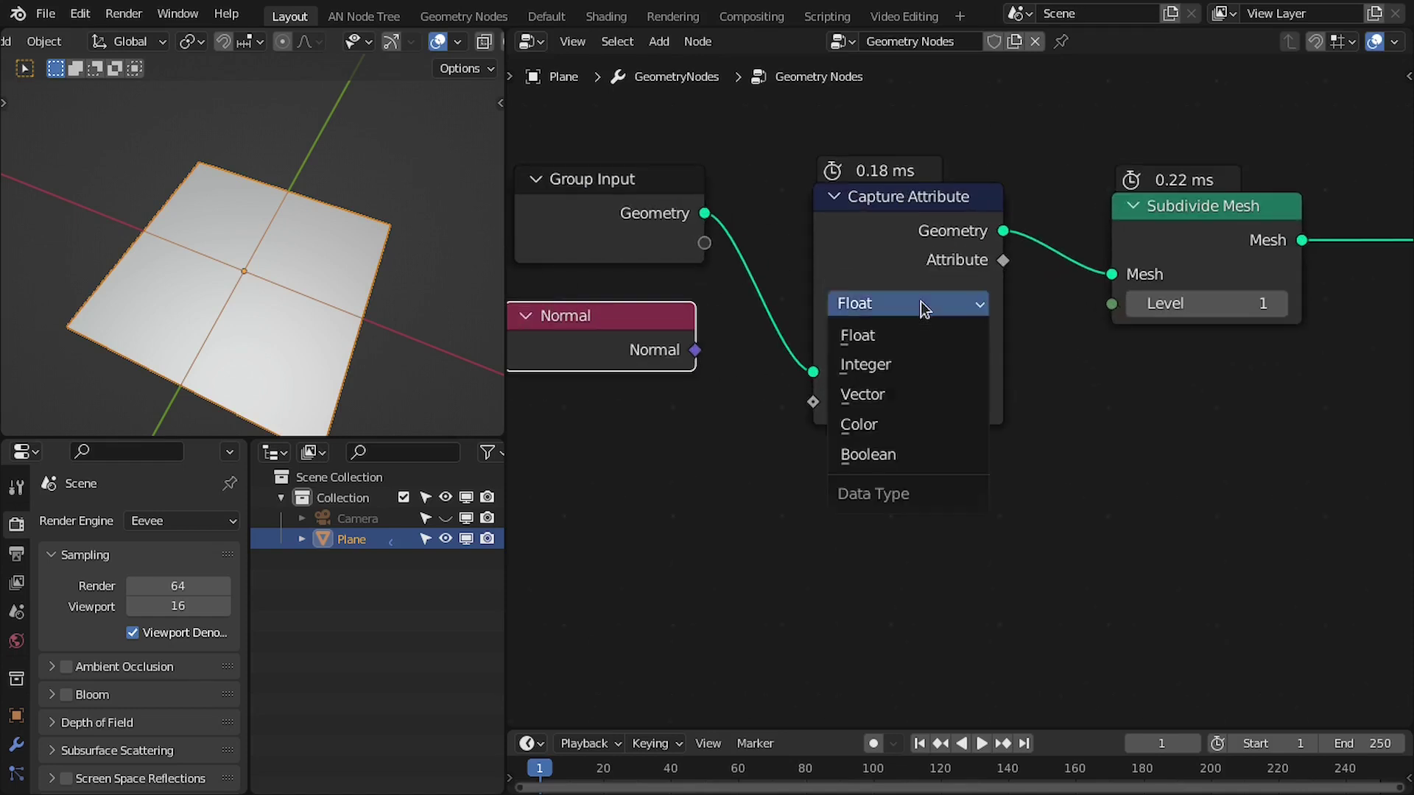
{"action": "left_click", "coordinate": [884, 401]}
{"action": "left_click_drag", "start_coordinate": [742, 368], "coordinate": [809, 435]}
{"action": "left_click_drag", "start_coordinate": [879, 231], "coordinate": [849, 234]}
{"action": "middle_click_drag", "start_coordinate": [934, 290], "coordinate": [882, 268]}
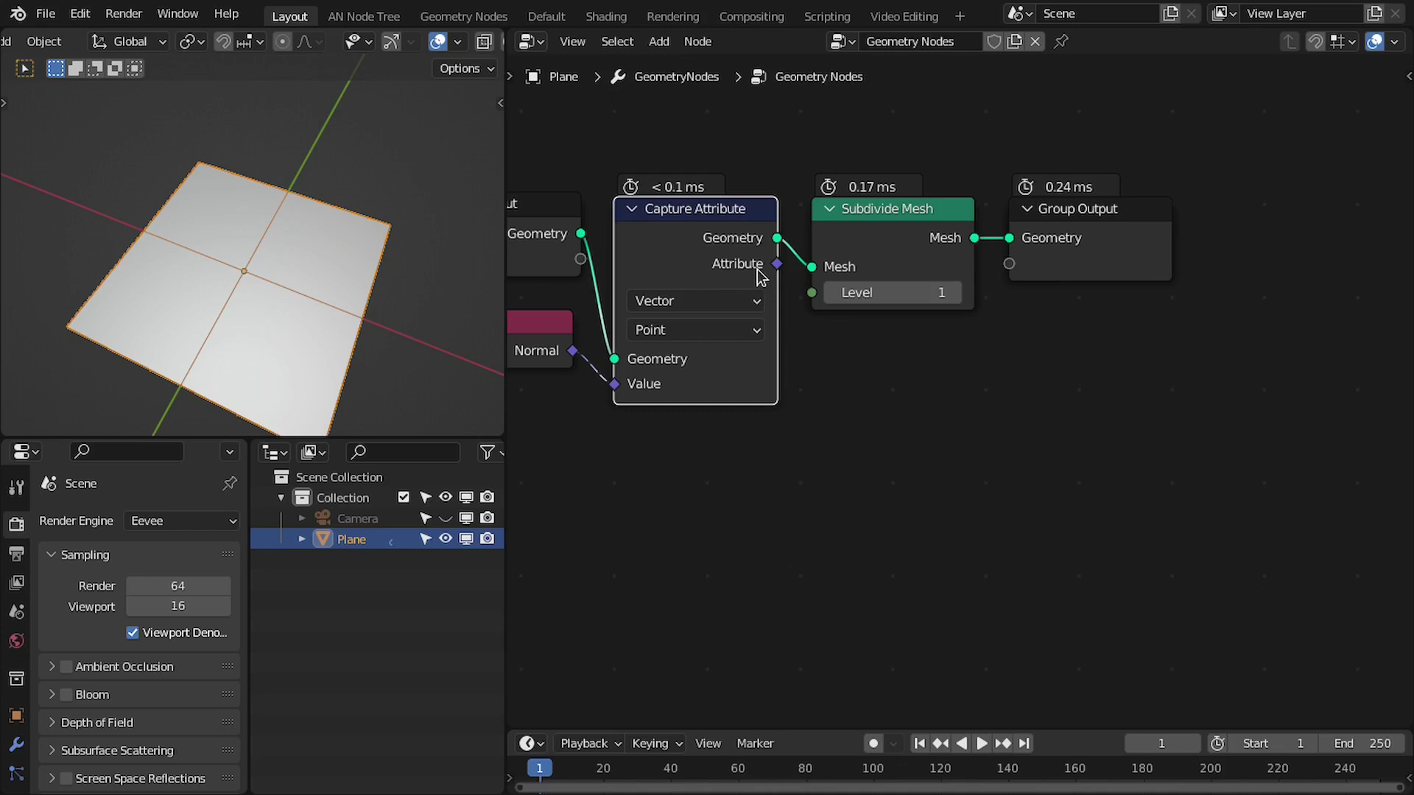
- Insert a Set Position node between Subdivide Mesh and Group Output
{"action": "left_click_drag", "start_coordinate": [776, 263], "coordinate": [891, 190]}
{"action": "key", "text": "Escape"}
{"action": "key", "text": "shift+a"}
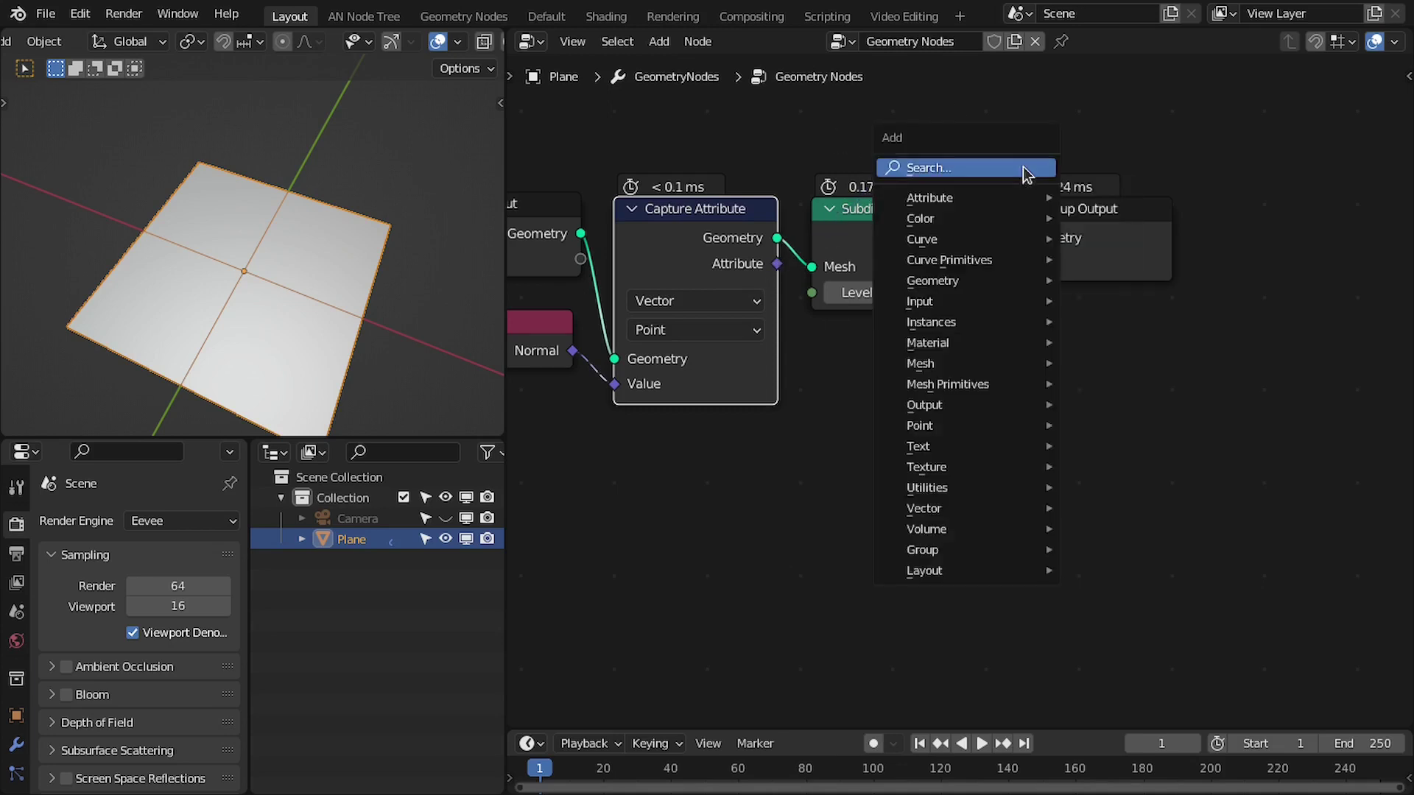
{"action": "left_click", "coordinate": [1019, 164]}
{"action": "type", "text": "set pos"}
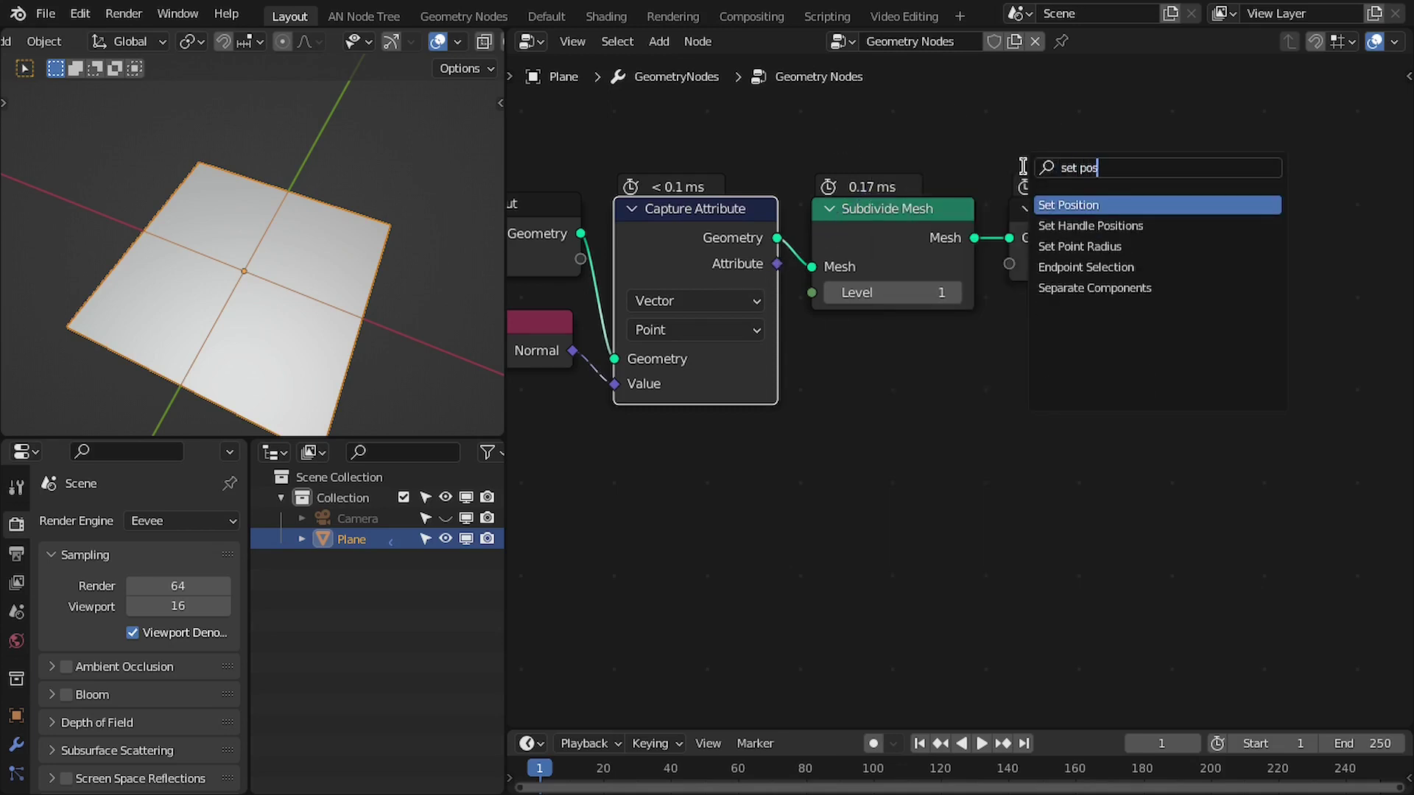
{"action": "key", "text": "Return"}
{"action": "left_click", "coordinate": [1009, 185]}
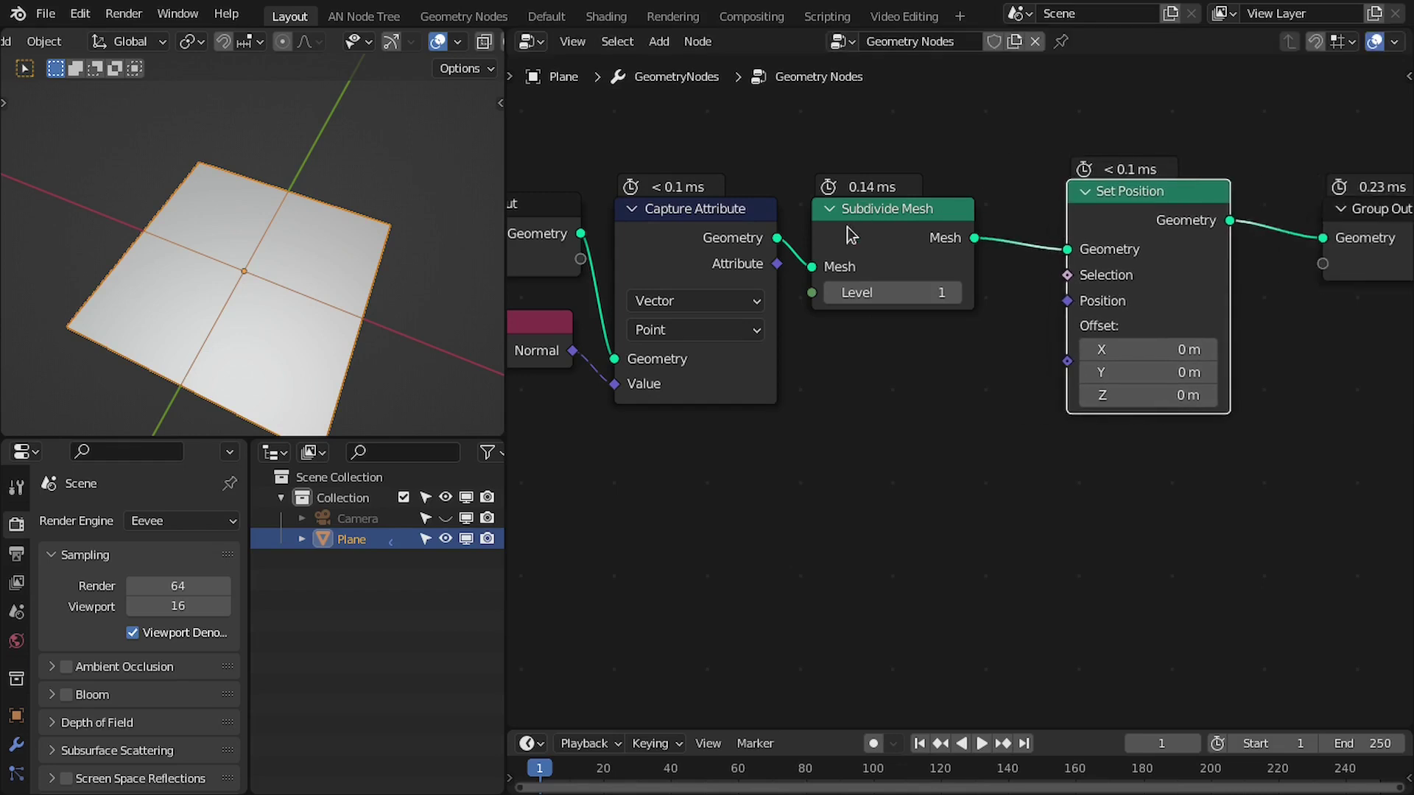
- Connect the captured Attribute output to Set Position's Offset and inspect the displaced plane from several angles
{"action": "left_click_drag", "start_coordinate": [776, 264], "coordinate": [848, 211]}
{"action": "left_click_drag", "start_coordinate": [1027, 379], "coordinate": [1067, 360]}
{"action": "middle_click_drag", "start_coordinate": [312, 253], "coordinate": [292, 181]}
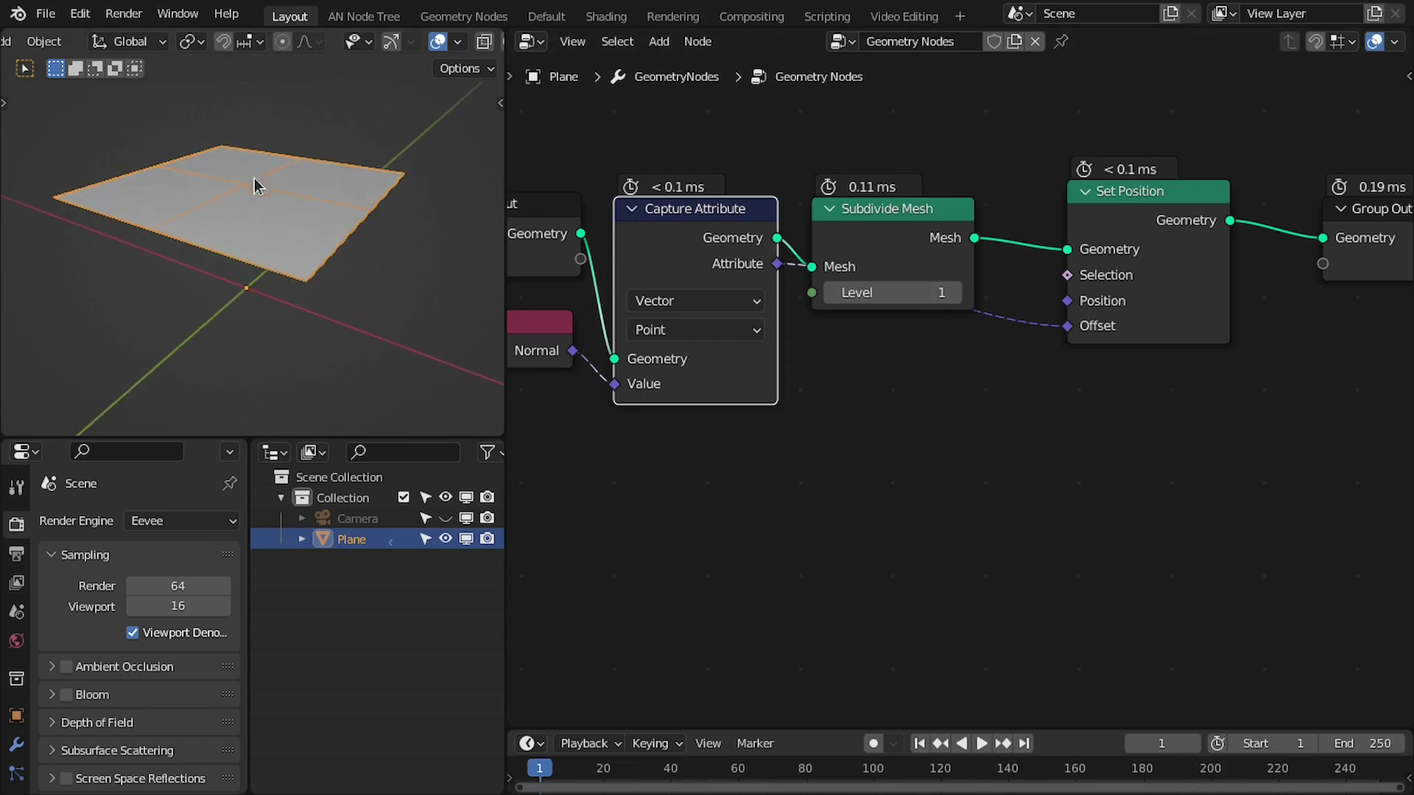
{"action": "middle_click_drag", "start_coordinate": [254, 186], "coordinate": [243, 234]}
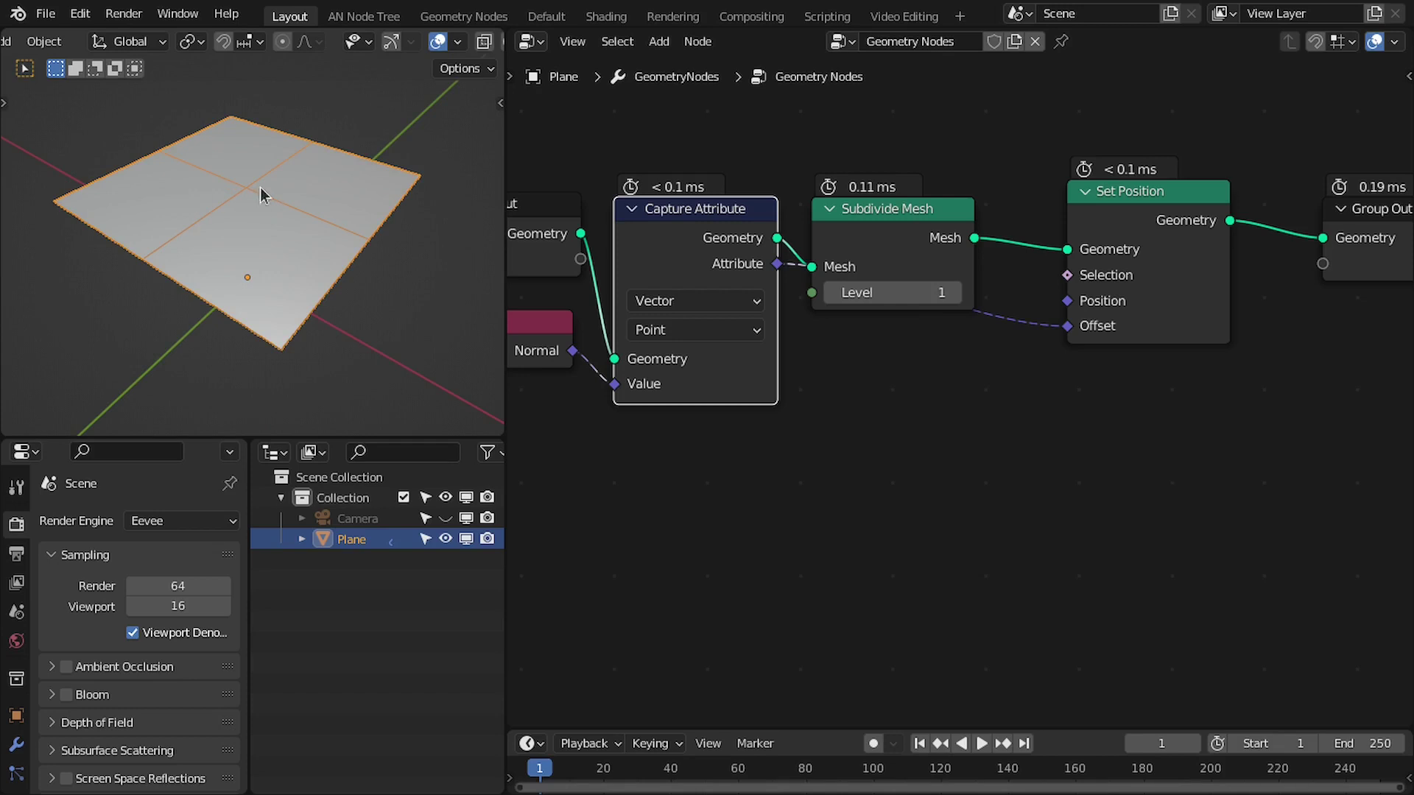
{"action": "scroll", "coordinate": [950, 320], "scroll_direction": "down", "scroll_amount": 1}
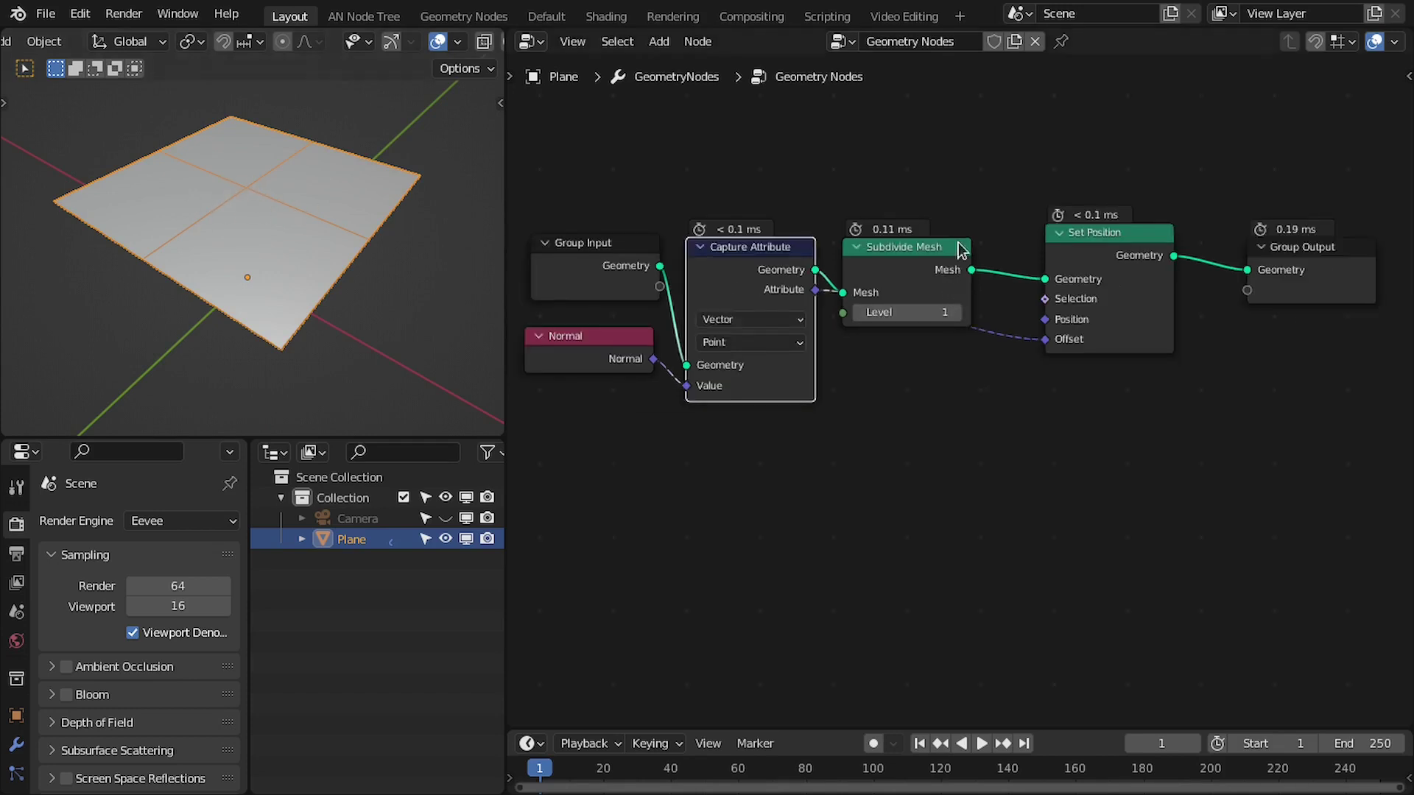
- Add a Mesh to Points node below Subdivide Mesh
{"action": "key", "text": "shift+a"}
{"action": "left_click", "coordinate": [871, 195]}
{"action": "type", "text": "mesh pos"}
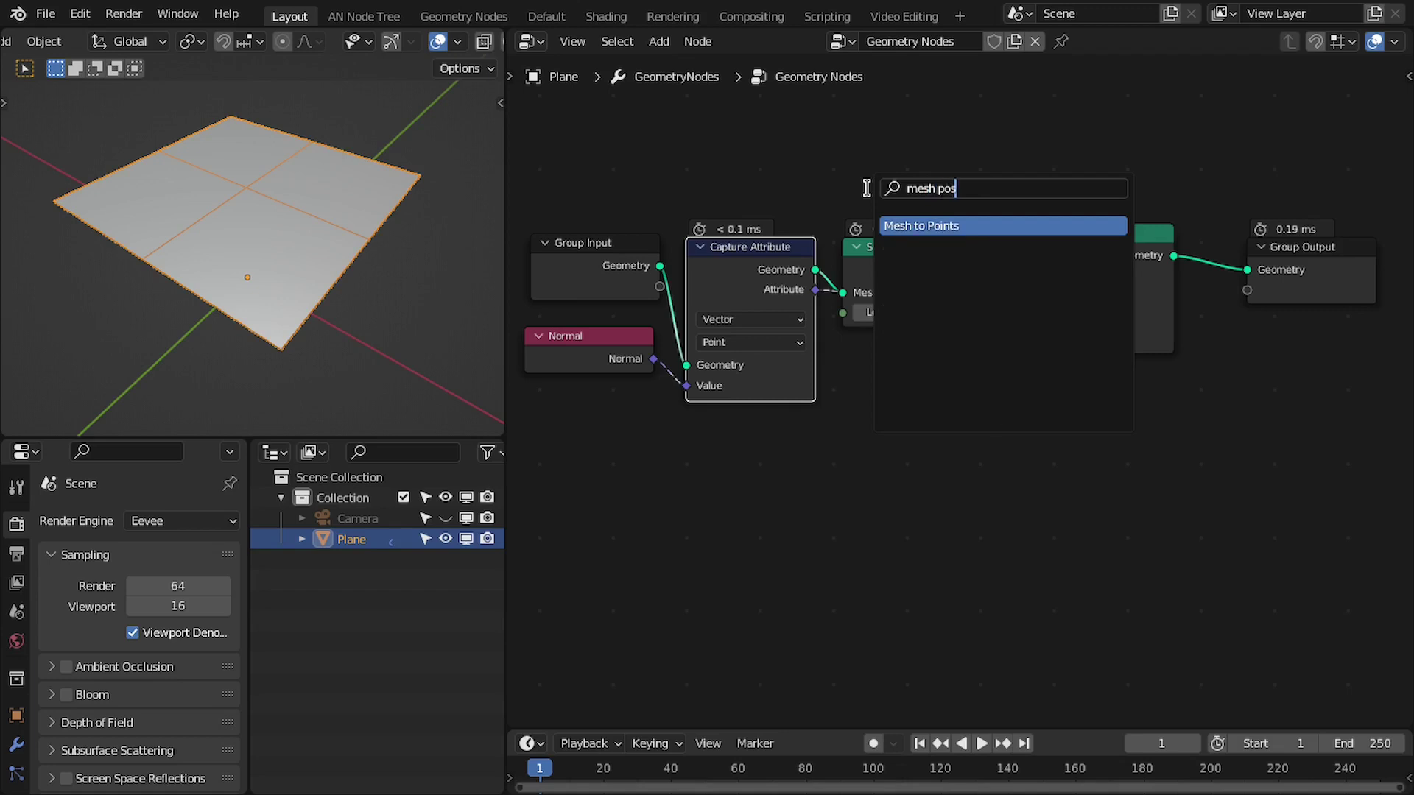
{"action": "key", "text": "Return"}
{"action": "left_click", "coordinate": [836, 371]}
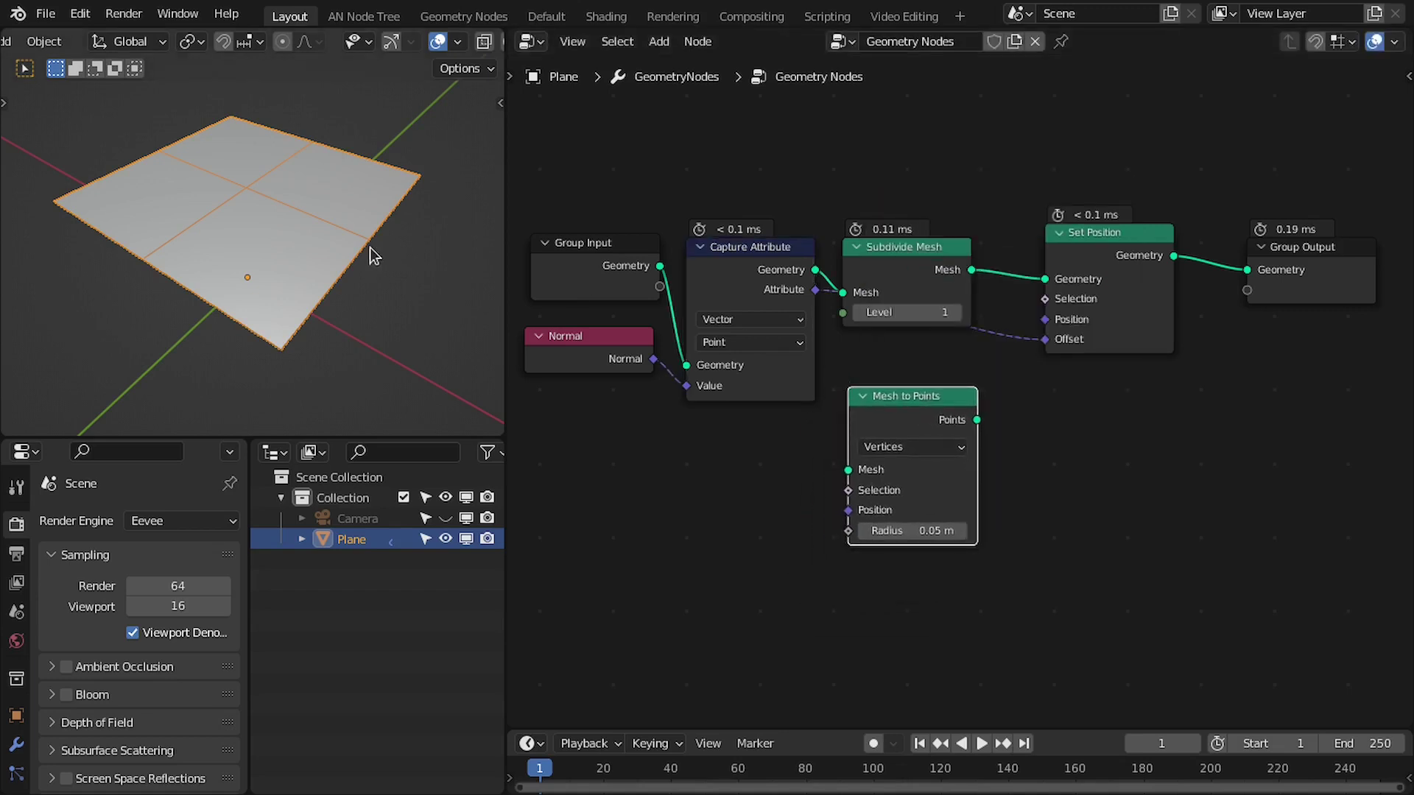
{"action": "middle_click_drag", "start_coordinate": [323, 224], "coordinate": [248, 187]}
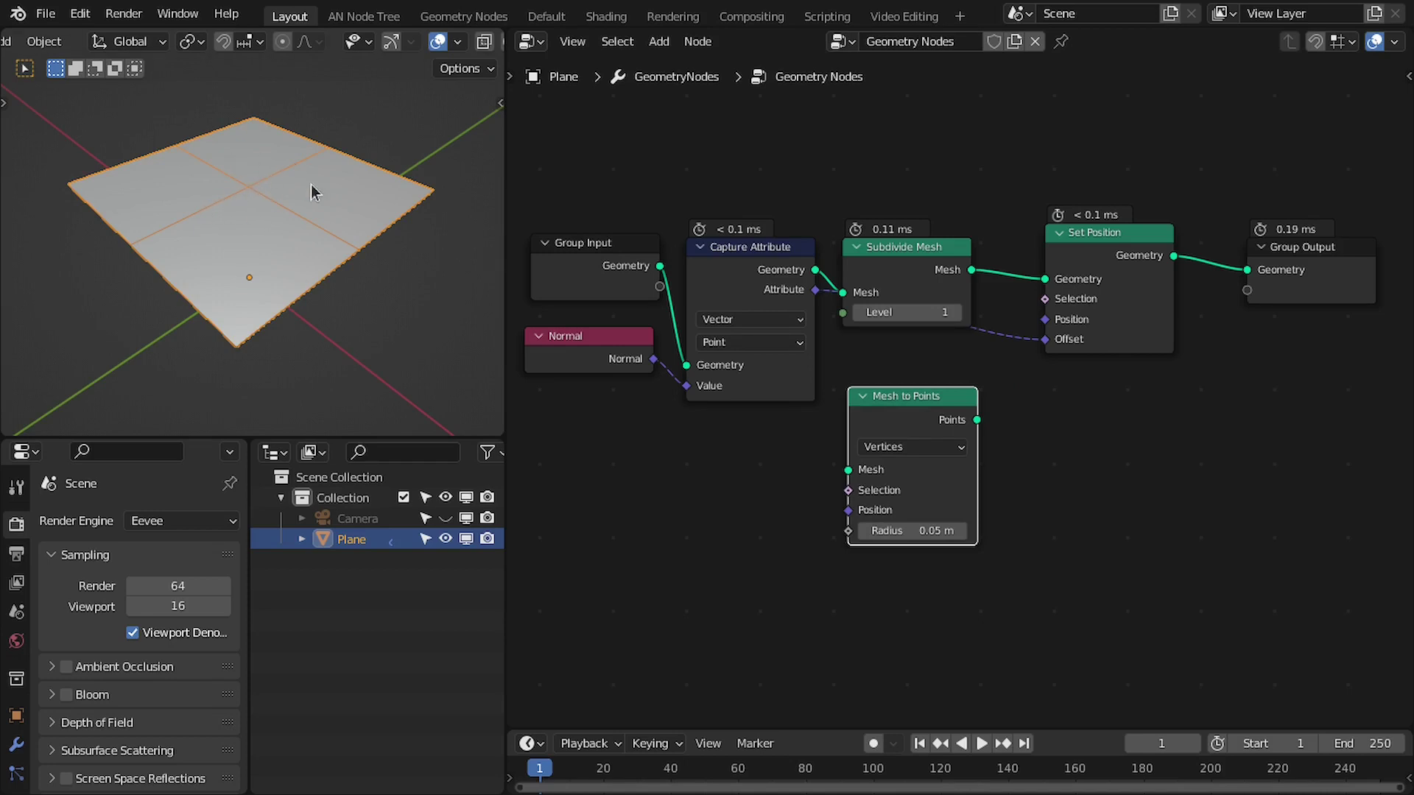
- Connect Capture Attribute's Geometry output to the Mesh to Points input, set its mode to Faces, and align it below Subdivide Mesh
{"action": "scroll", "coordinate": [896, 340], "scroll_direction": "up", "scroll_amount": 2}
{"action": "middle_click_drag", "start_coordinate": [896, 399], "coordinate": [896, 369]}
{"action": "left_click_drag", "start_coordinate": [896, 369], "coordinate": [882, 336]}
{"action": "left_click_drag", "start_coordinate": [790, 219], "coordinate": [816, 421]}
{"action": "middle_click_drag", "start_coordinate": [901, 356], "coordinate": [794, 329]}
{"action": "left_click_drag", "start_coordinate": [792, 329], "coordinate": [810, 333]}
{"action": "left_click", "coordinate": [788, 370]}
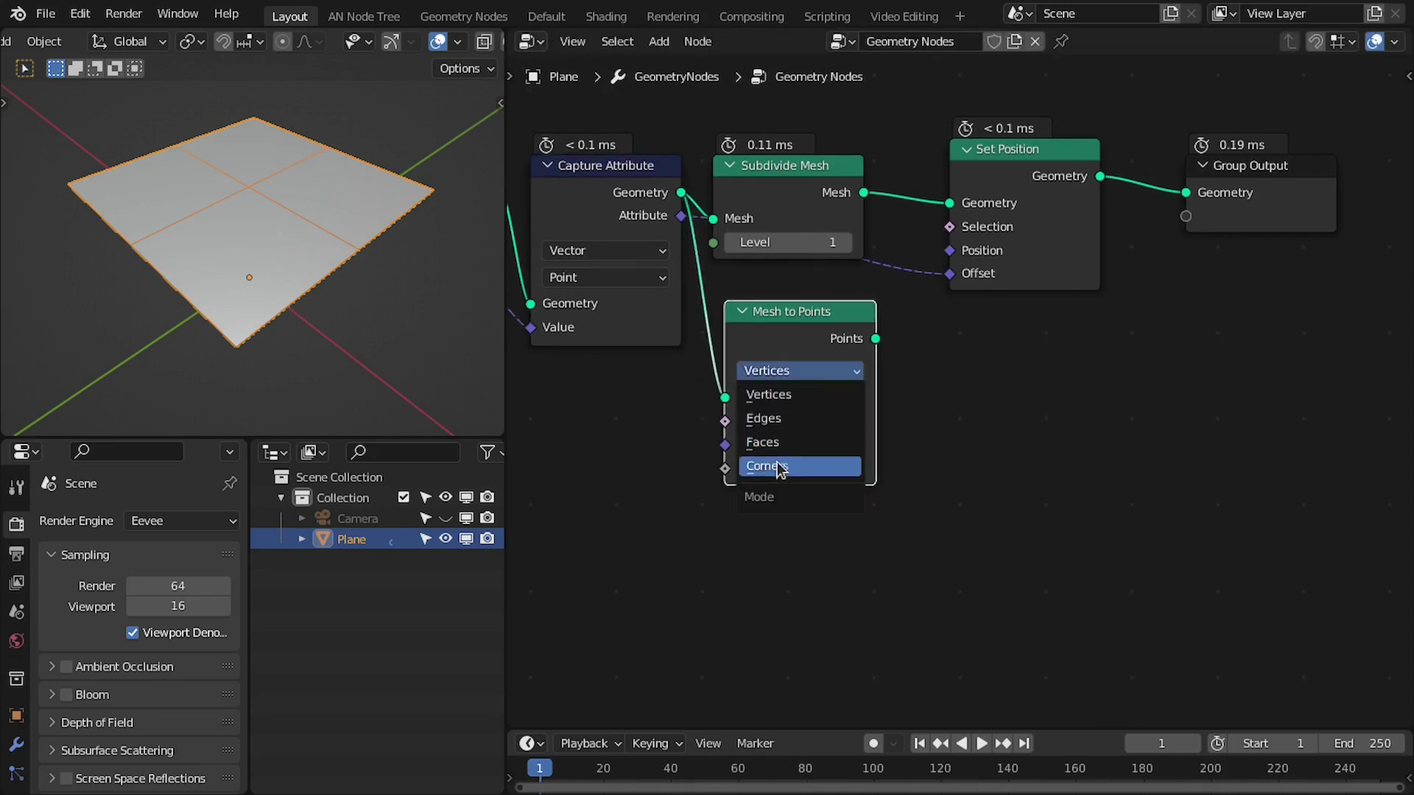
{"action": "left_click", "coordinate": [766, 442]}
{"action": "left_click_drag", "start_coordinate": [801, 312], "coordinate": [790, 337]}
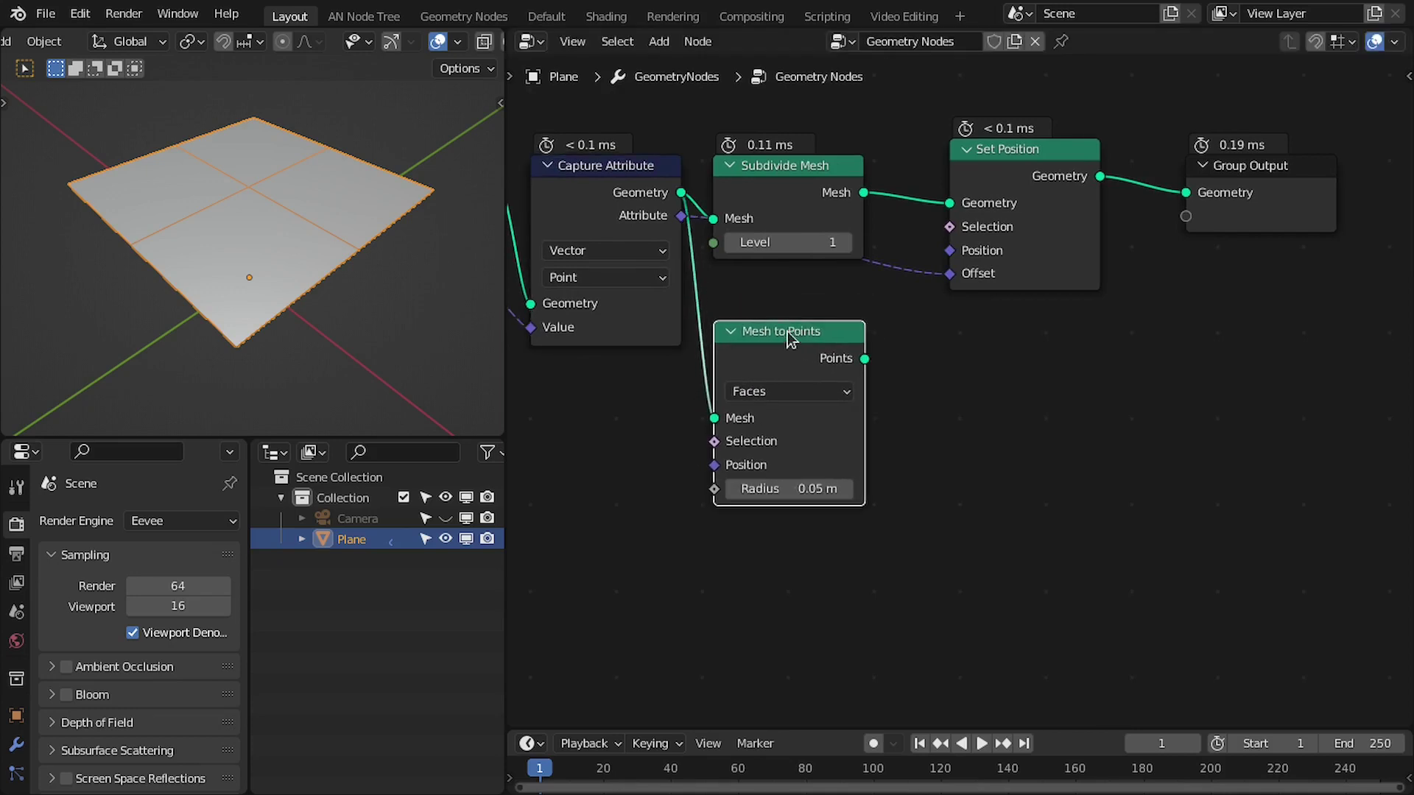
- Preview the Mesh to Points output and compare the point's location with the original plane in Edit Mode
{"action": "left_click", "coordinate": [782, 372], "text": "ctrl+shift"}
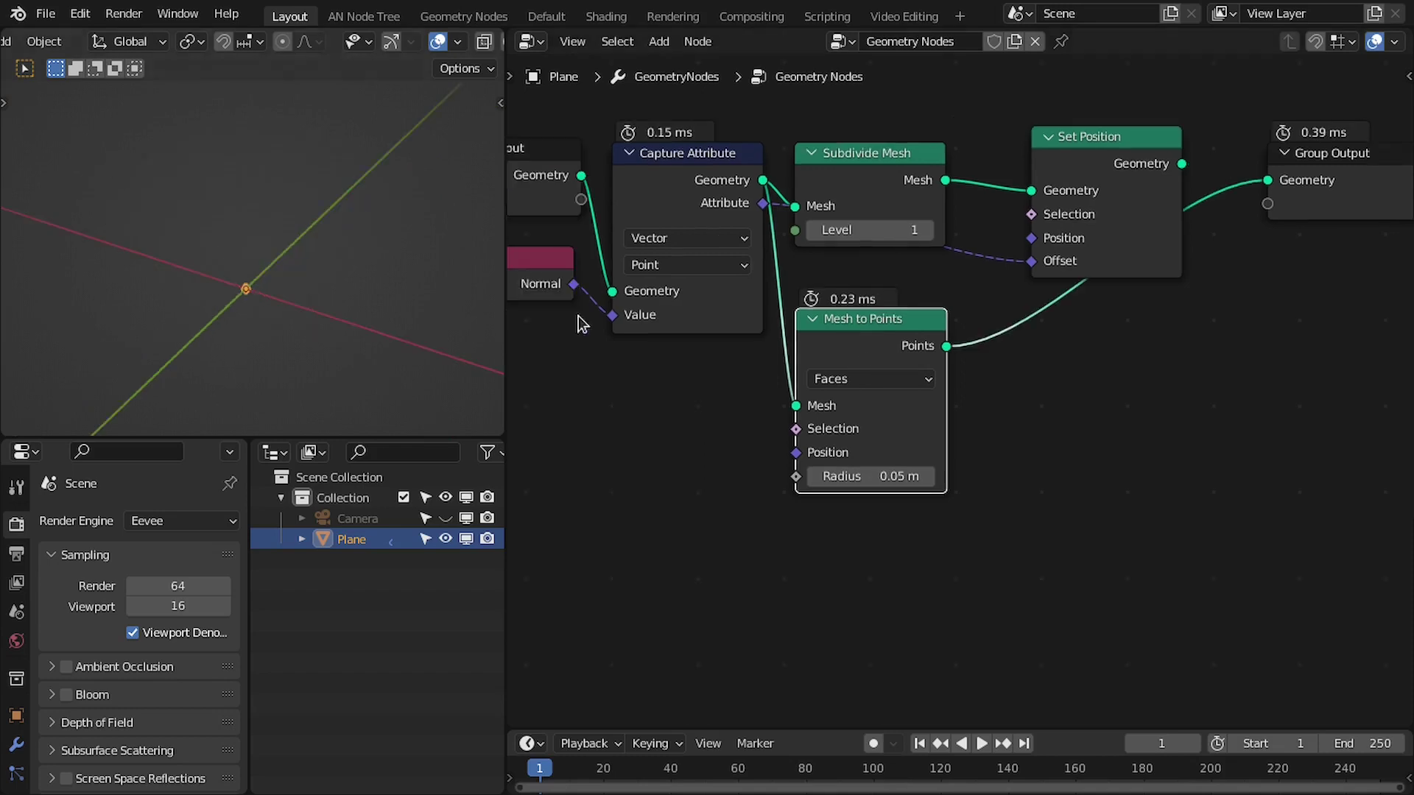
{"action": "key", "text": "Tab"}
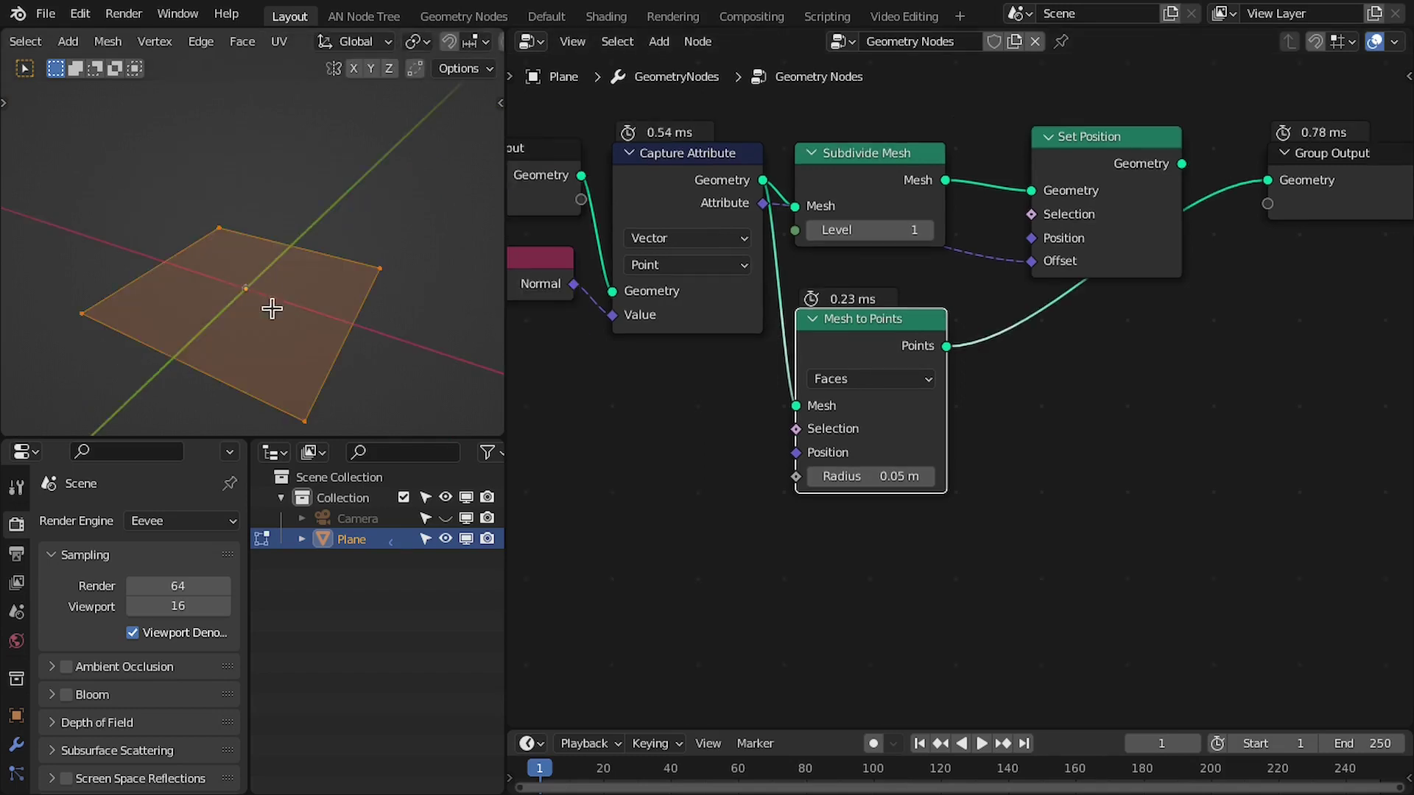
{"action": "middle_click_drag", "start_coordinate": [270, 306], "coordinate": [223, 213]}
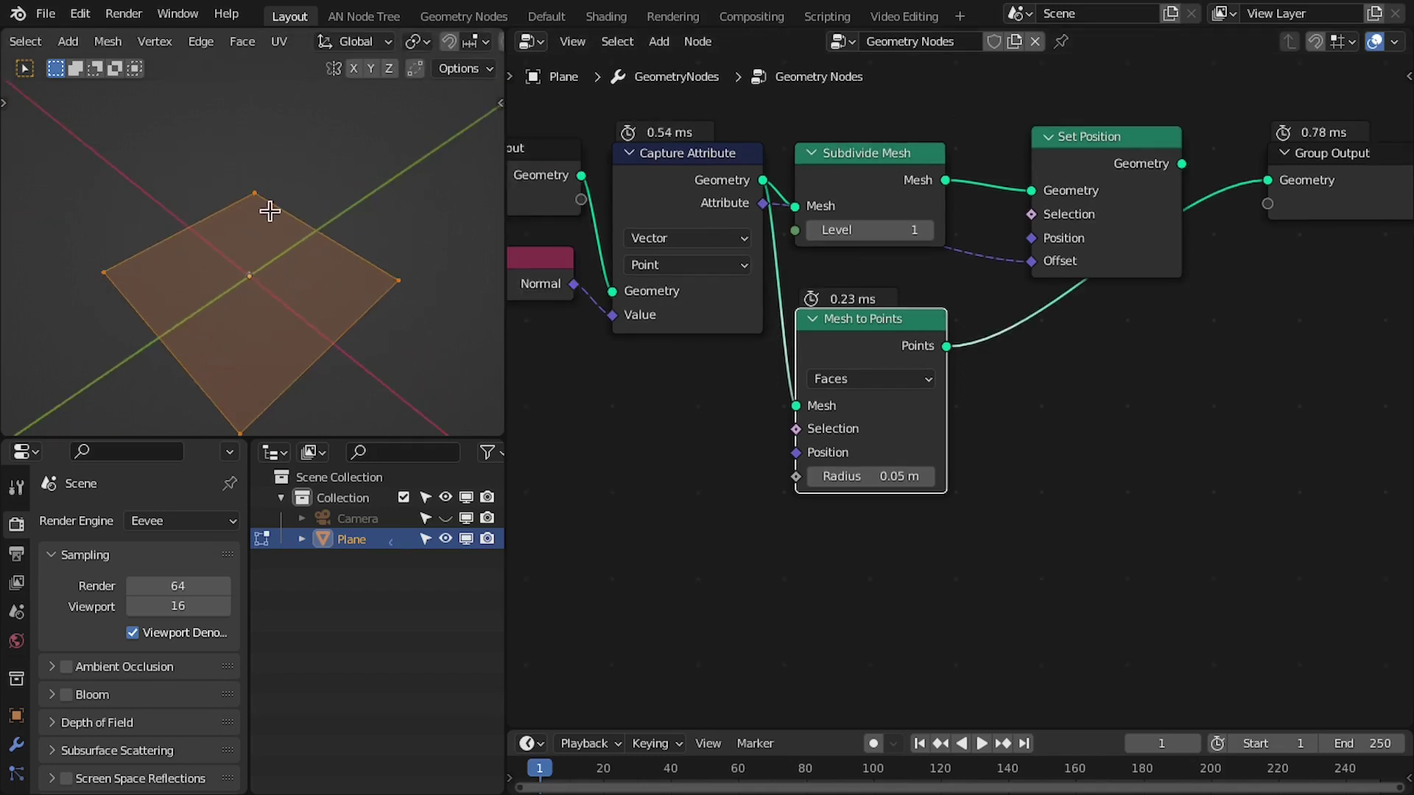
{"action": "key", "text": "Tab"}
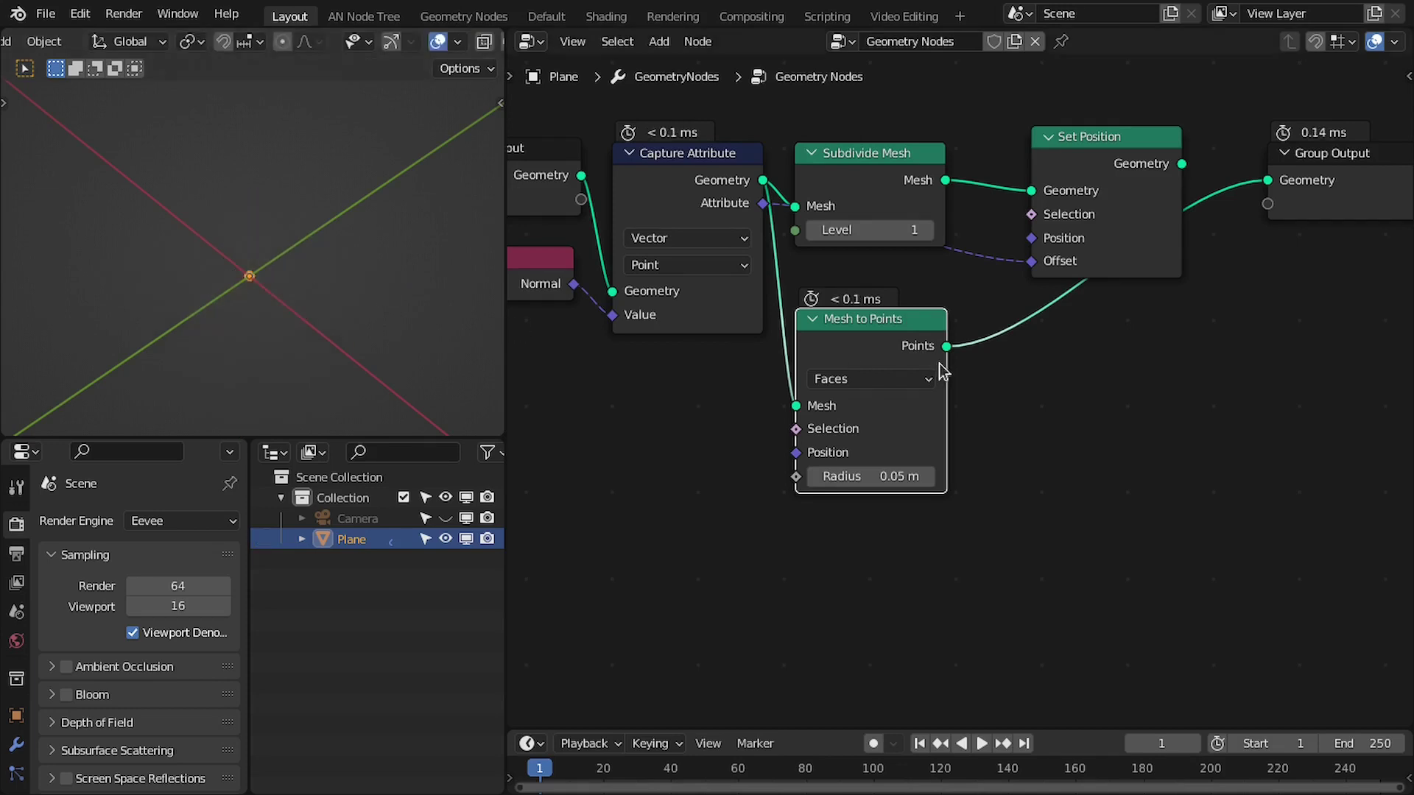
- Add a Geometry Proximity node below Mesh to Points and connect Points to its Target input
{"action": "middle_click_drag", "start_coordinate": [941, 350], "coordinate": [854, 291]}
{"action": "key", "text": "shift+a"}
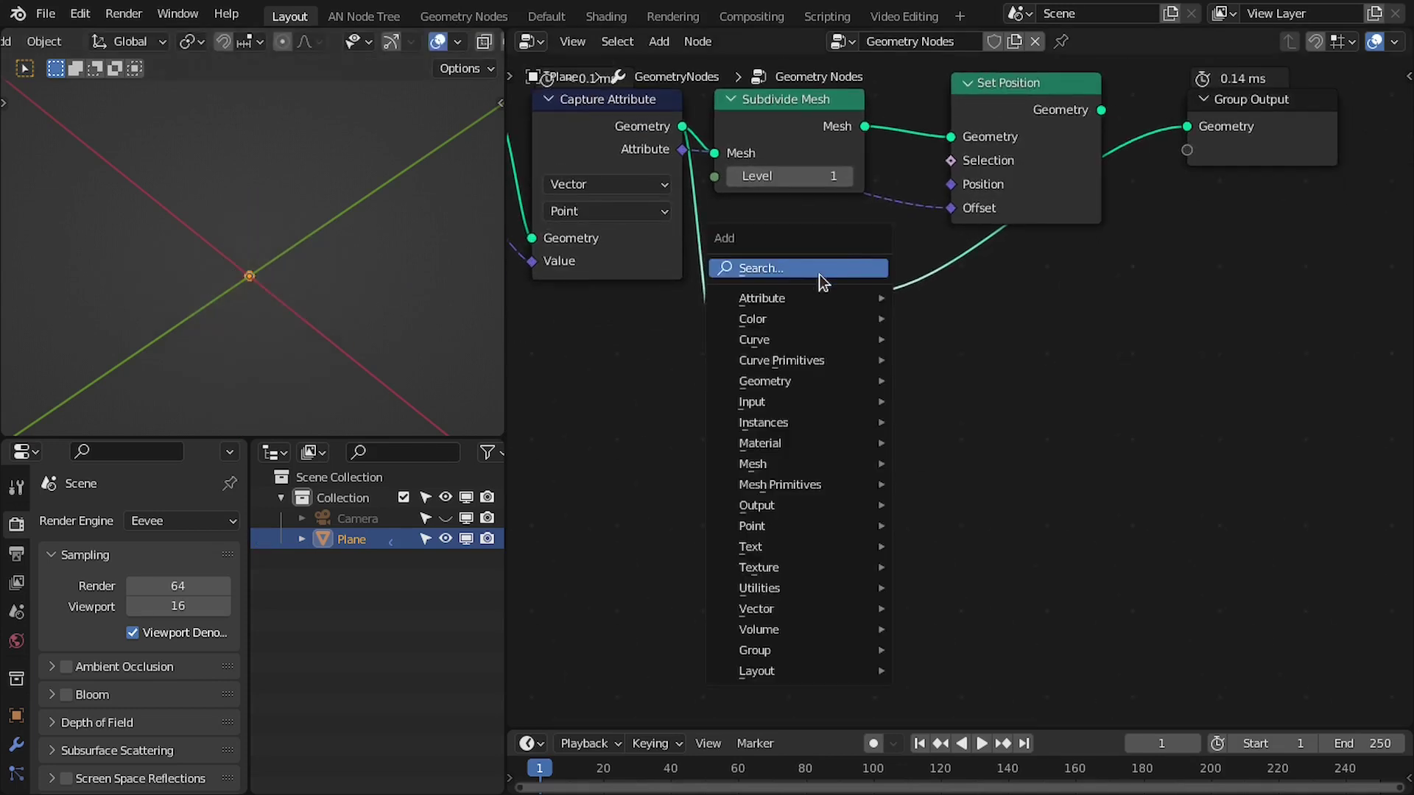
{"action": "left_click", "coordinate": [820, 278]}
{"action": "type", "text": "ge"}
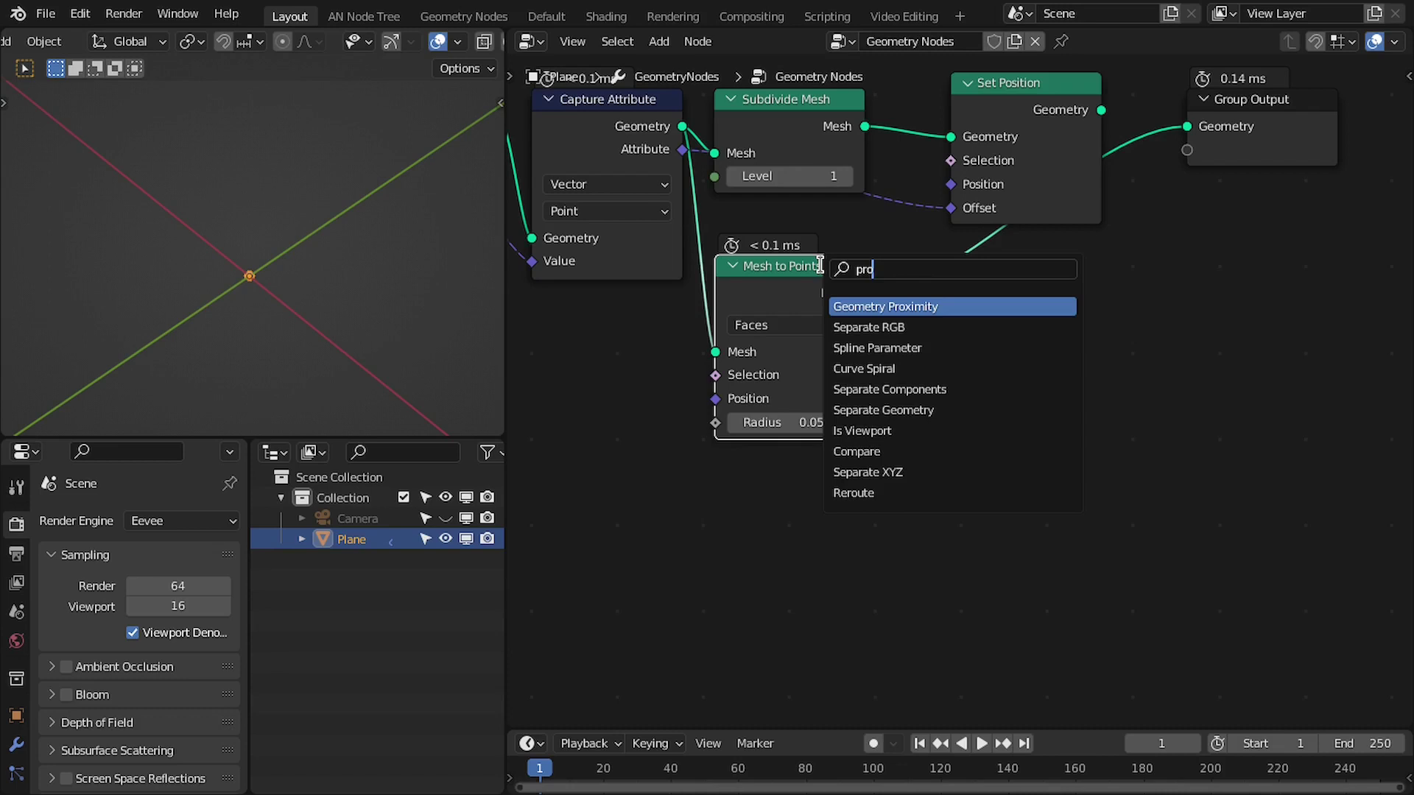
{"action": "key", "text": "Return"}
{"action": "left_click", "coordinate": [720, 457]}
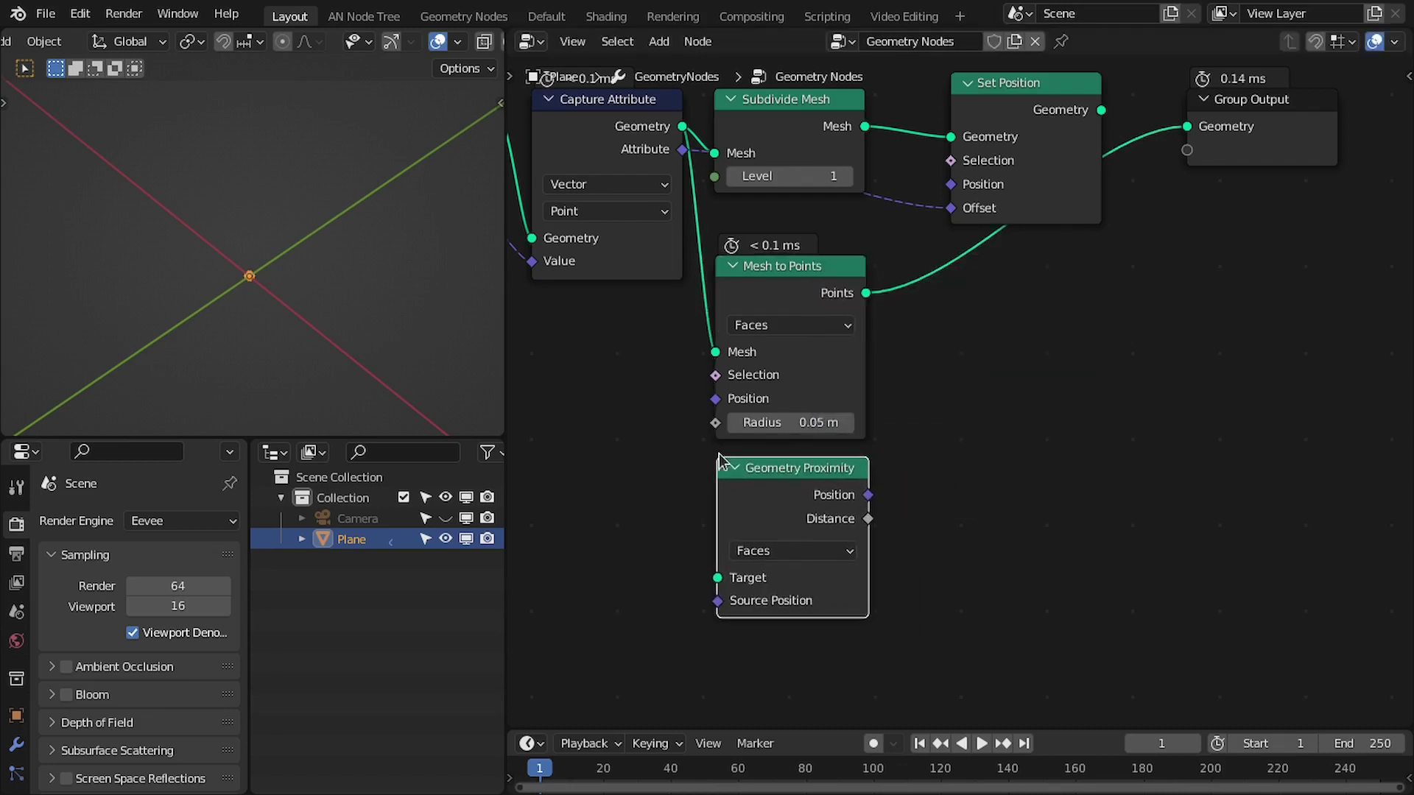
{"action": "left_click_drag", "start_coordinate": [865, 293], "coordinate": [717, 578]}
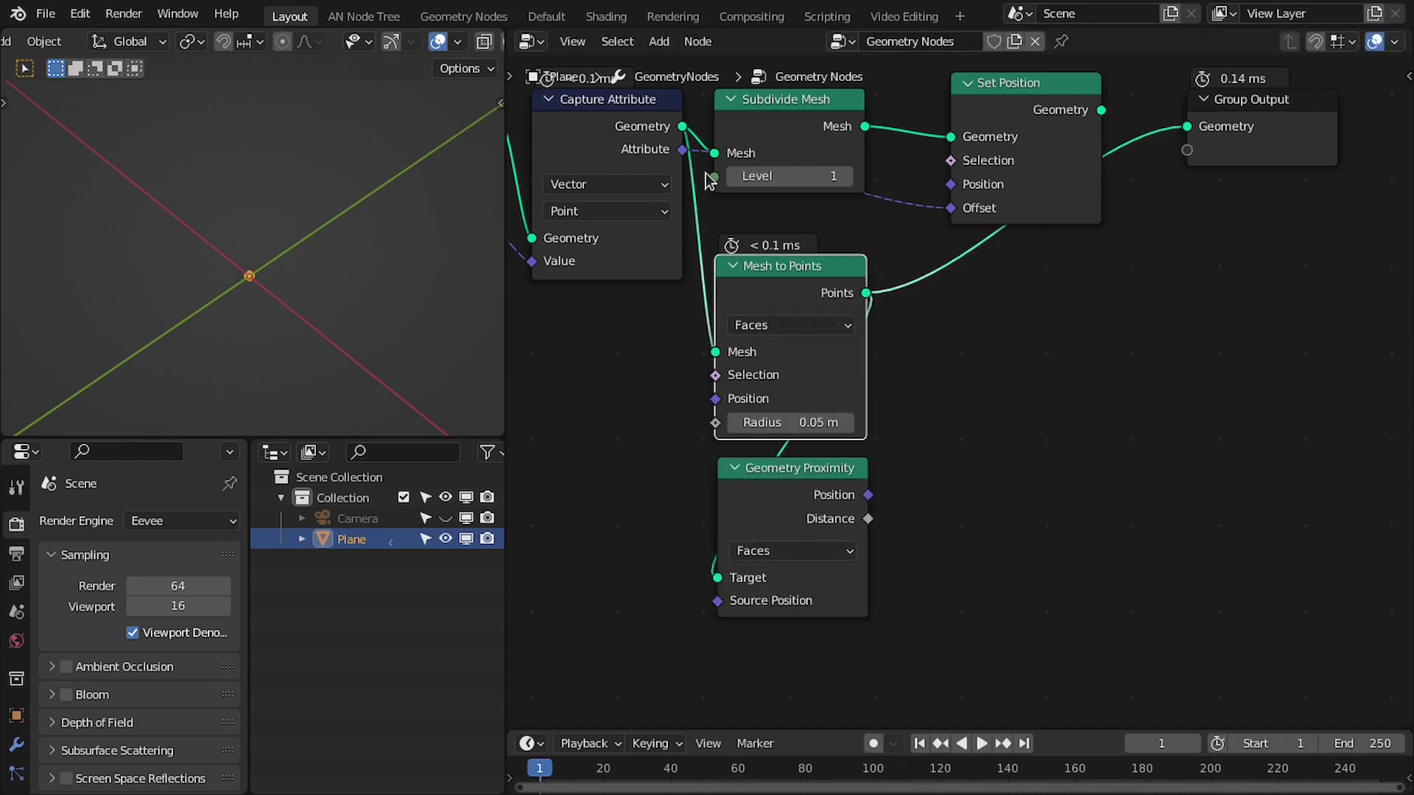
- Route Set Position back to the Group Output and set Geometry Proximity's target geometry to Points
{"action": "left_click", "coordinate": [1031, 103], "text": "ctrl+shift"}
{"action": "middle_click_drag", "start_coordinate": [269, 245], "coordinate": [266, 204]}
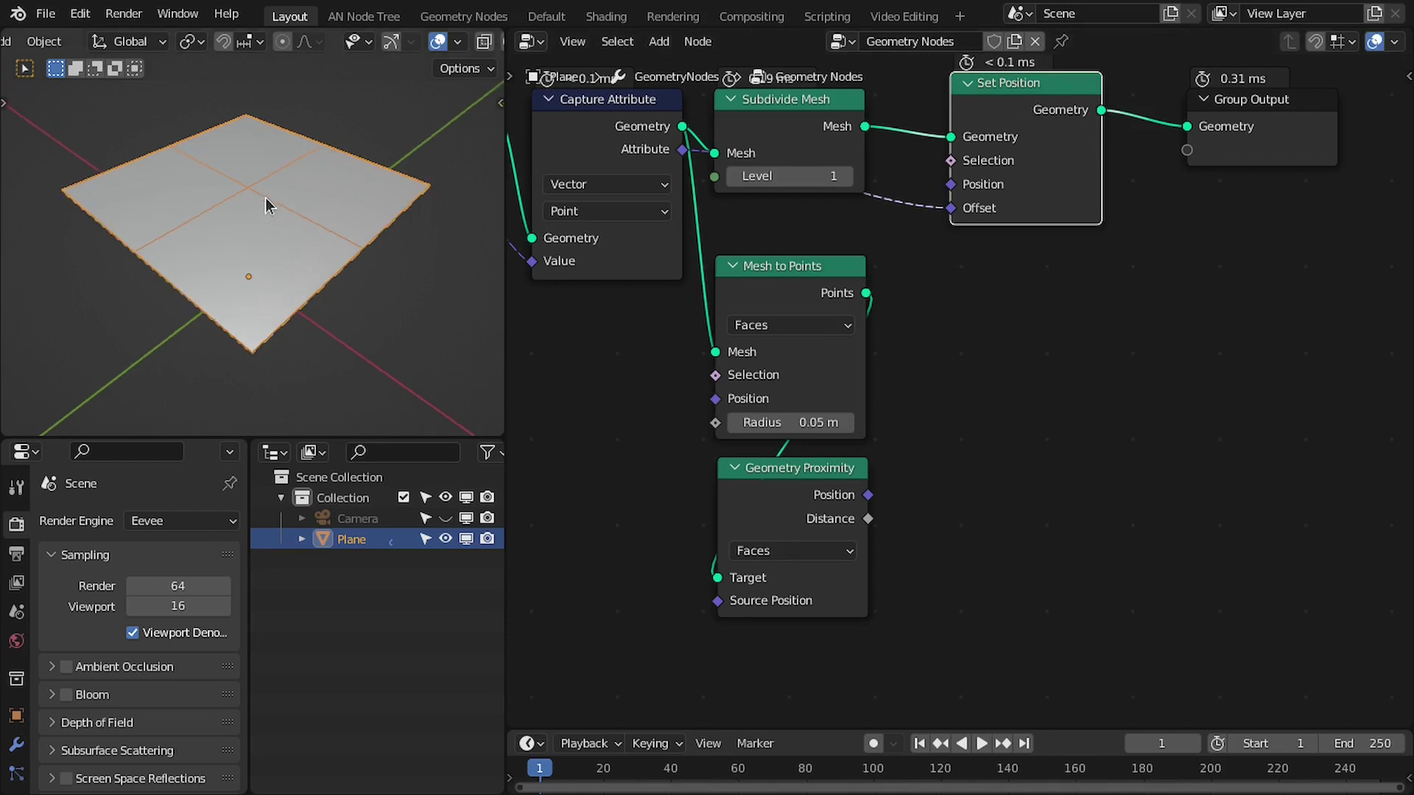
{"action": "middle_click_drag", "start_coordinate": [835, 401], "coordinate": [866, 331]}
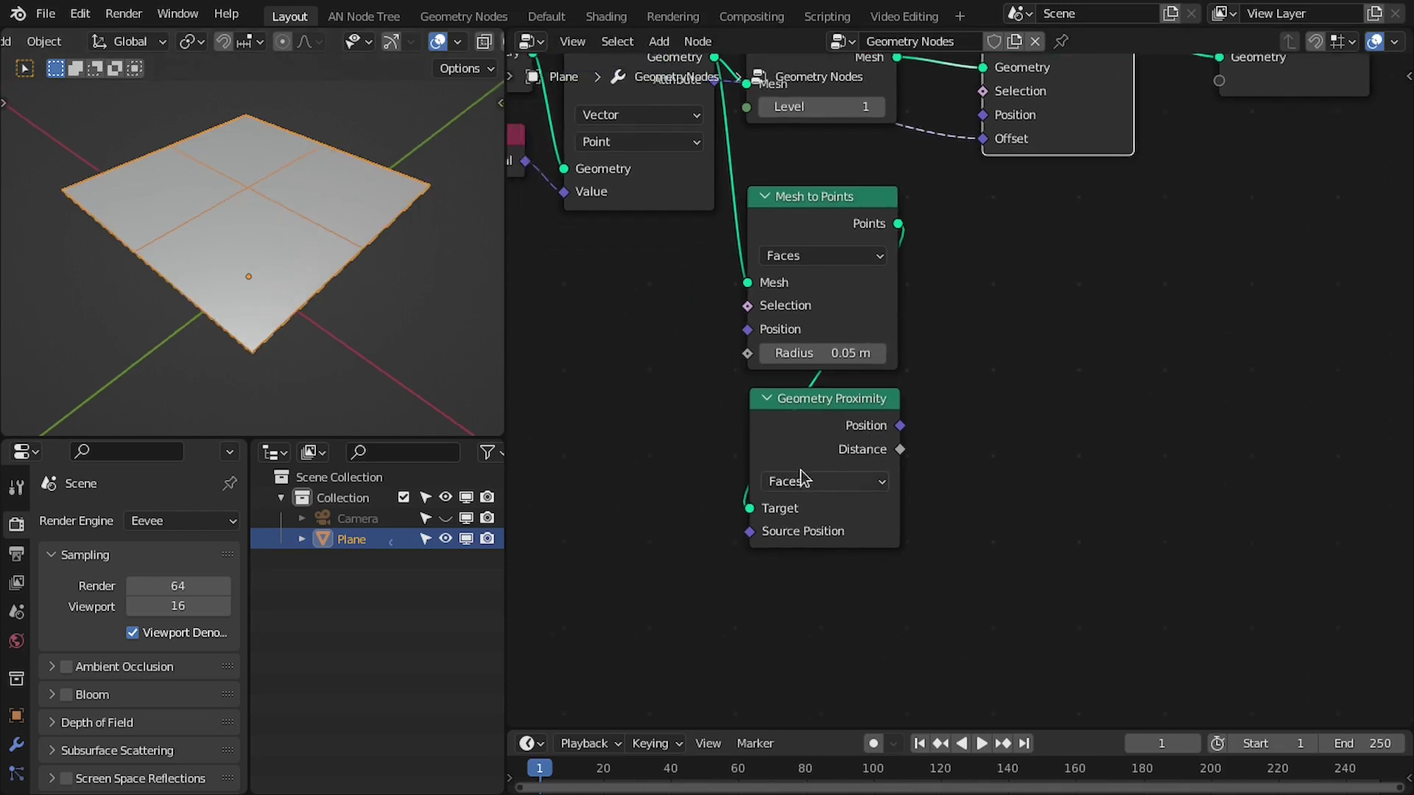
{"action": "left_click", "coordinate": [822, 489]}
{"action": "left_click", "coordinate": [803, 507]}
- Hide the unused sockets of Mesh to Points and move Geometry Proximity up directly beneath it
{"action": "left_click", "coordinate": [823, 242]}
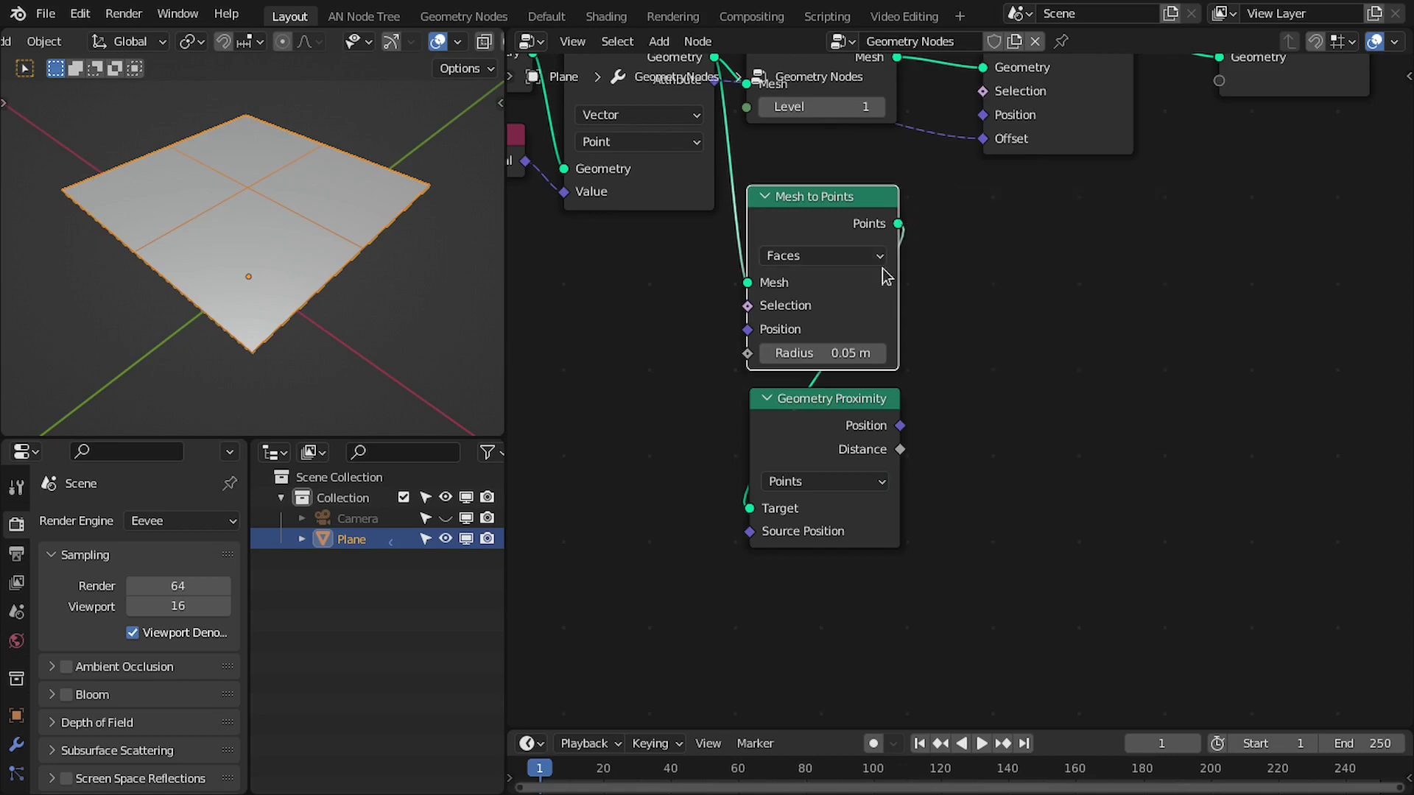
{"action": "middle_click_drag", "start_coordinate": [902, 305], "coordinate": [872, 342]}
{"action": "key", "text": "ctrl+h"}
{"action": "left_click_drag", "start_coordinate": [777, 468], "coordinate": [777, 402]}
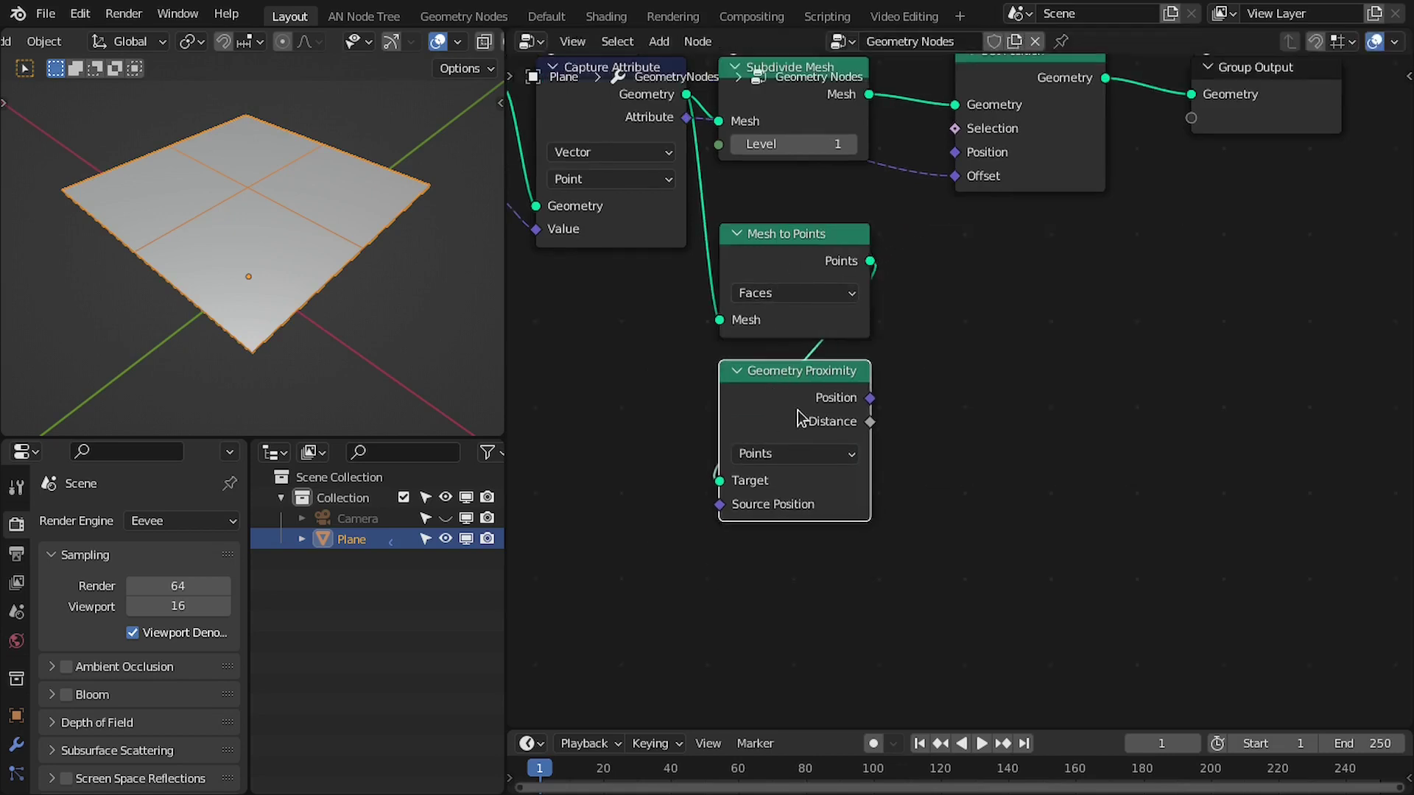
- Add a Position node beside Geometry Proximity and connect it to the Source Position input
{"action": "middle_click_drag", "start_coordinate": [779, 407], "coordinate": [826, 376]}
{"action": "key", "text": "shift+a"}
{"action": "left_click", "coordinate": [672, 341]}
{"action": "type", "text": "pos"}
{"action": "key", "text": "Return"}
{"action": "left_click", "coordinate": [580, 336]}
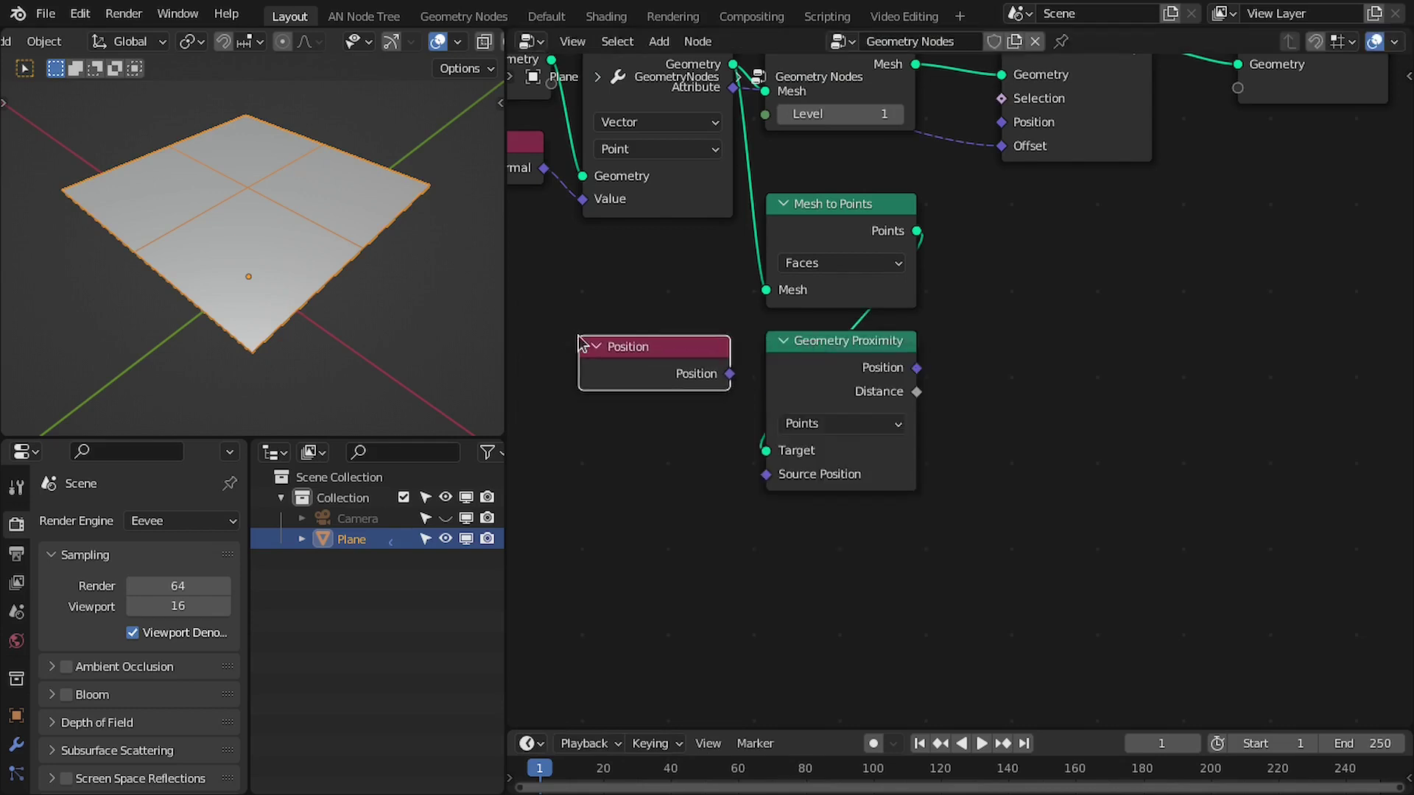
{"action": "key", "text": "Home"}
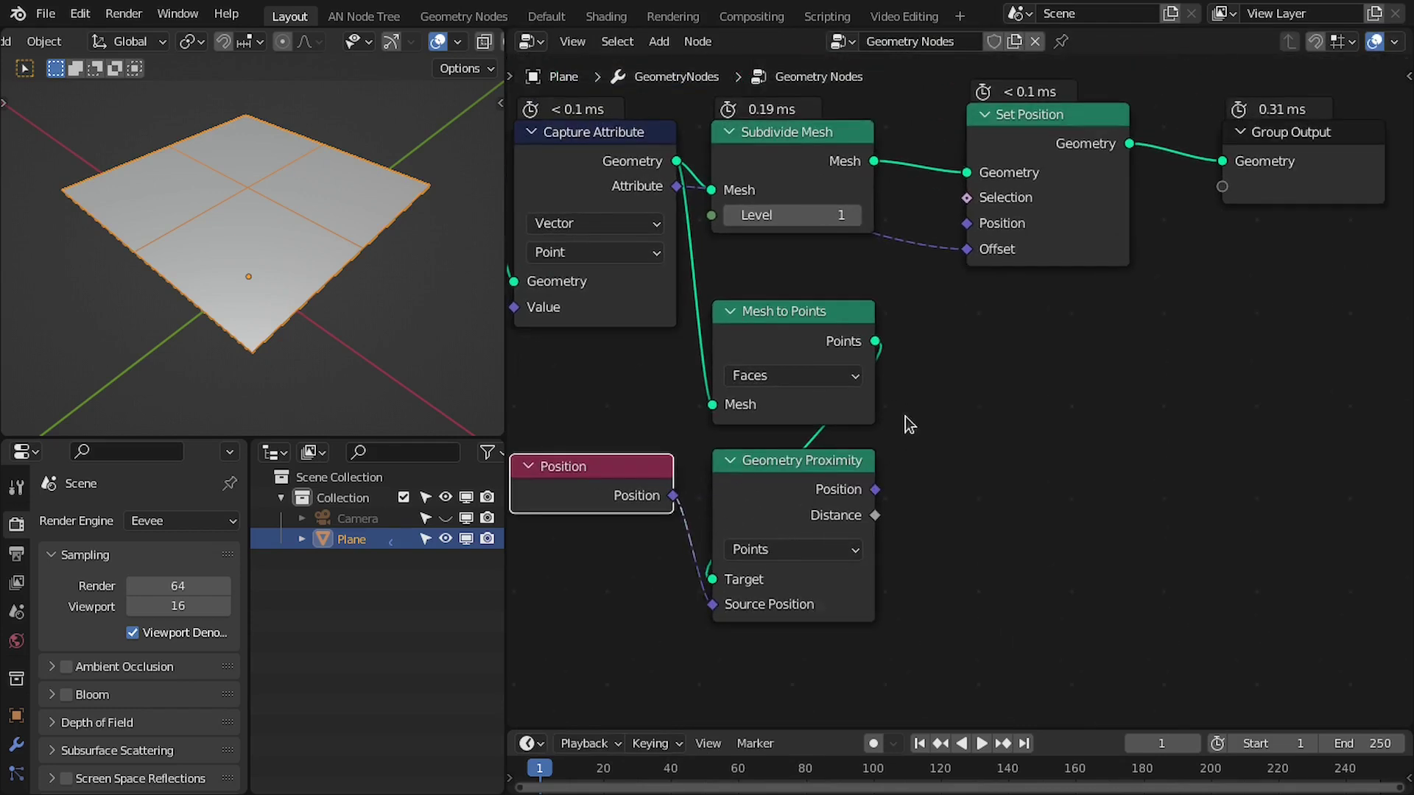
{"action": "scroll", "coordinate": [937, 511], "scroll_direction": "down", "scroll_amount": 2}
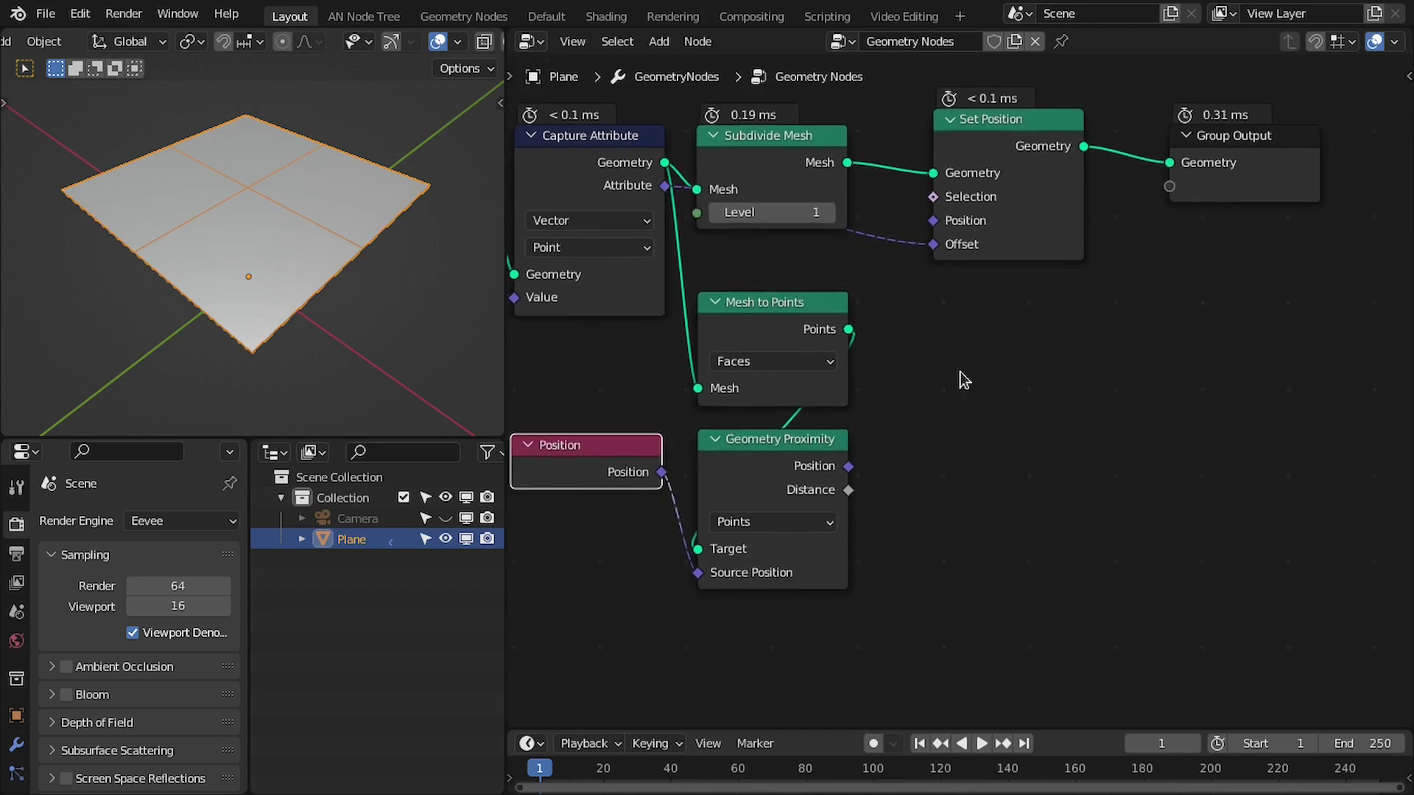
- Insert a Vector Math node between the captured Attribute and Set Position's Offset, and set its operation to Scale
{"action": "key", "text": "shift+a"}
{"action": "left_click", "coordinate": [950, 328]}
{"action": "type", "text": "math"}
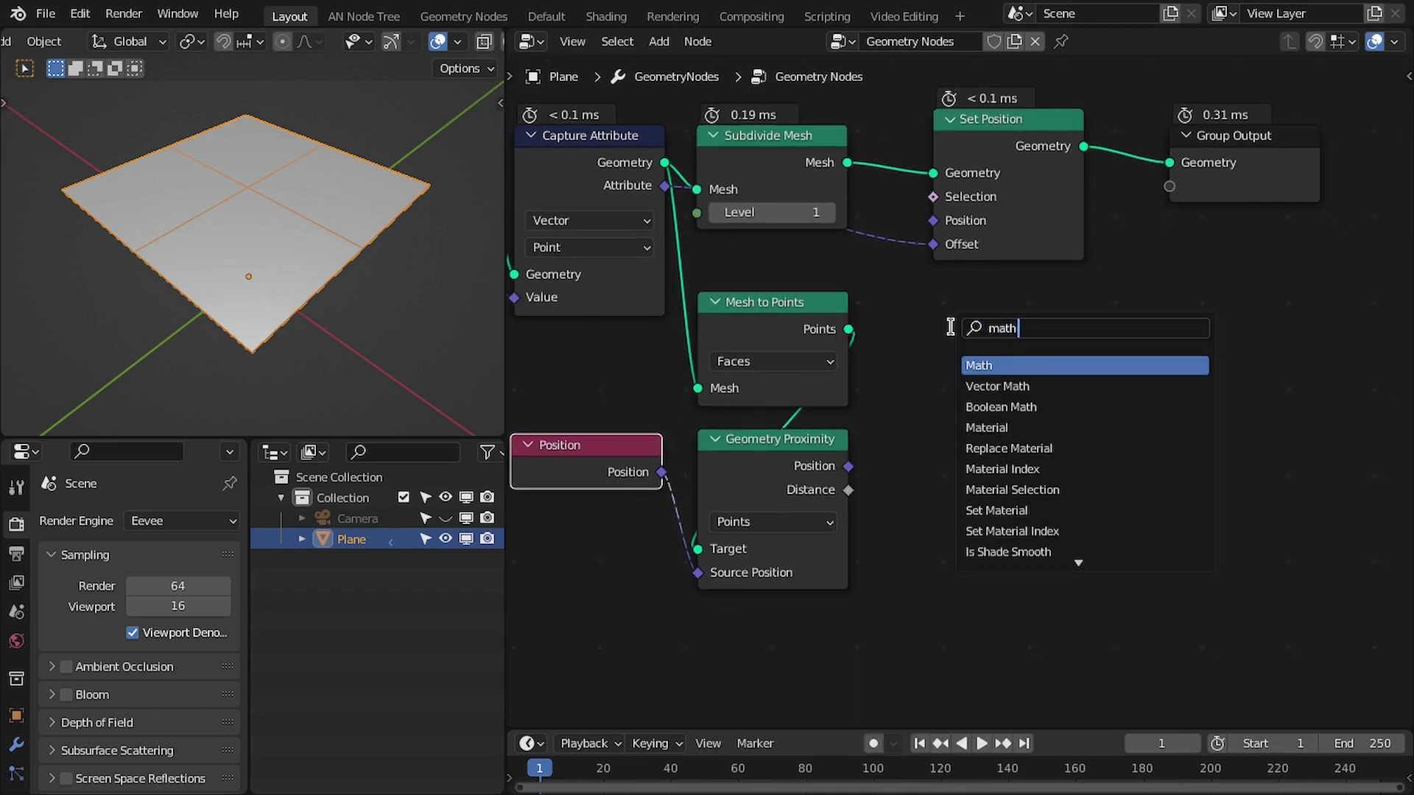
{"action": "key", "text": "Down"}
{"action": "key", "text": "Return"}
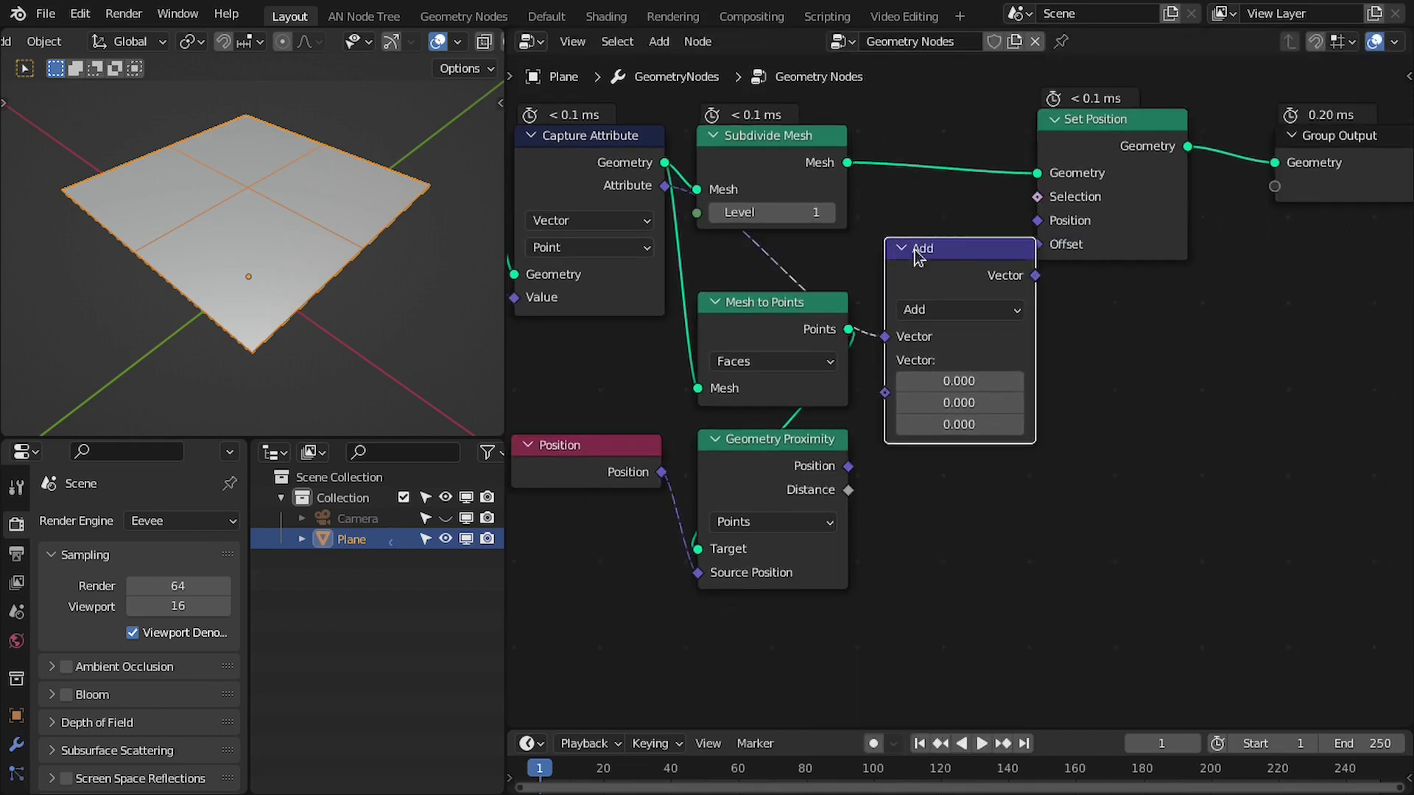
{"action": "left_click", "coordinate": [1172, 285]}
{"action": "left_click", "coordinate": [1200, 352]}
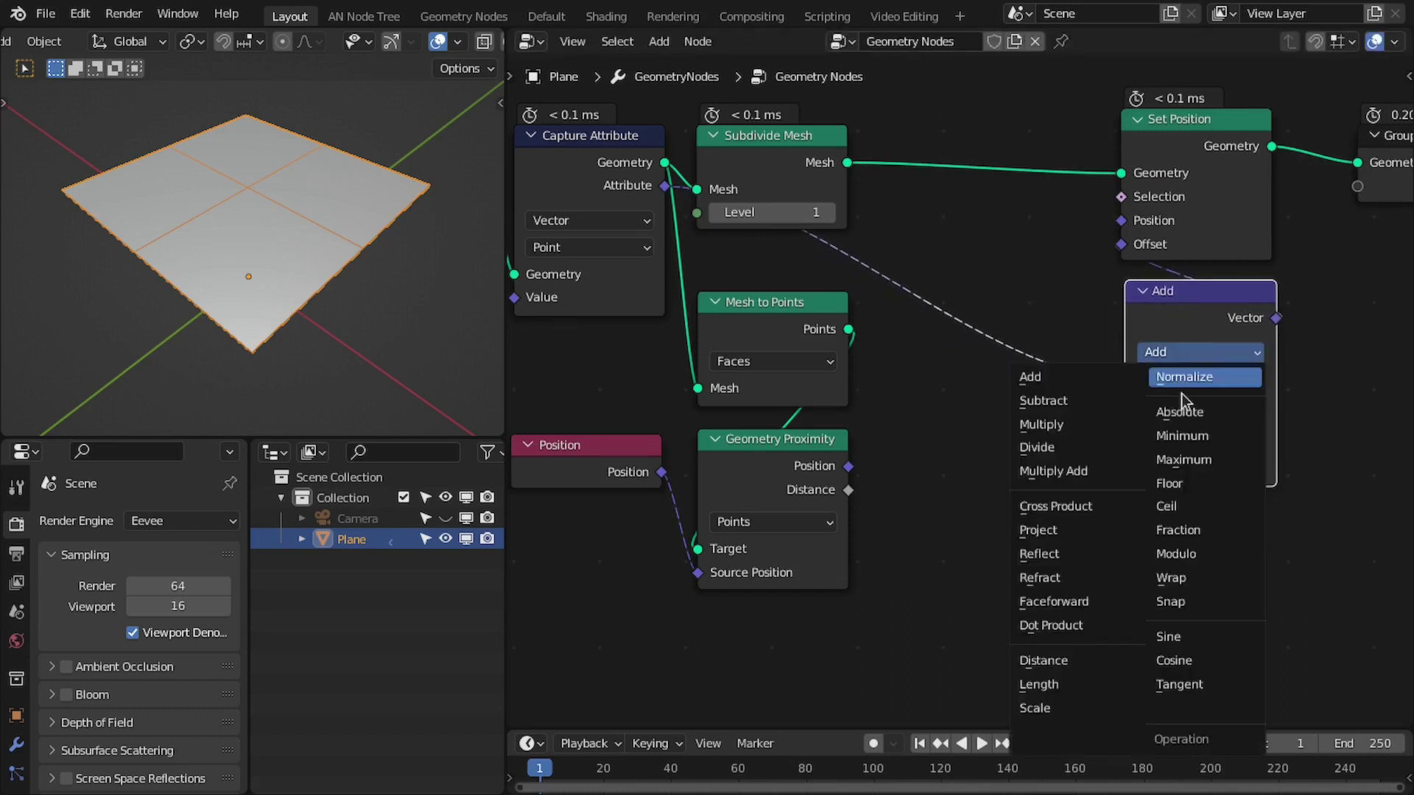
{"action": "left_click", "coordinate": [1068, 709]}
{"action": "middle_click_drag", "start_coordinate": [1050, 397], "coordinate": [984, 370]}
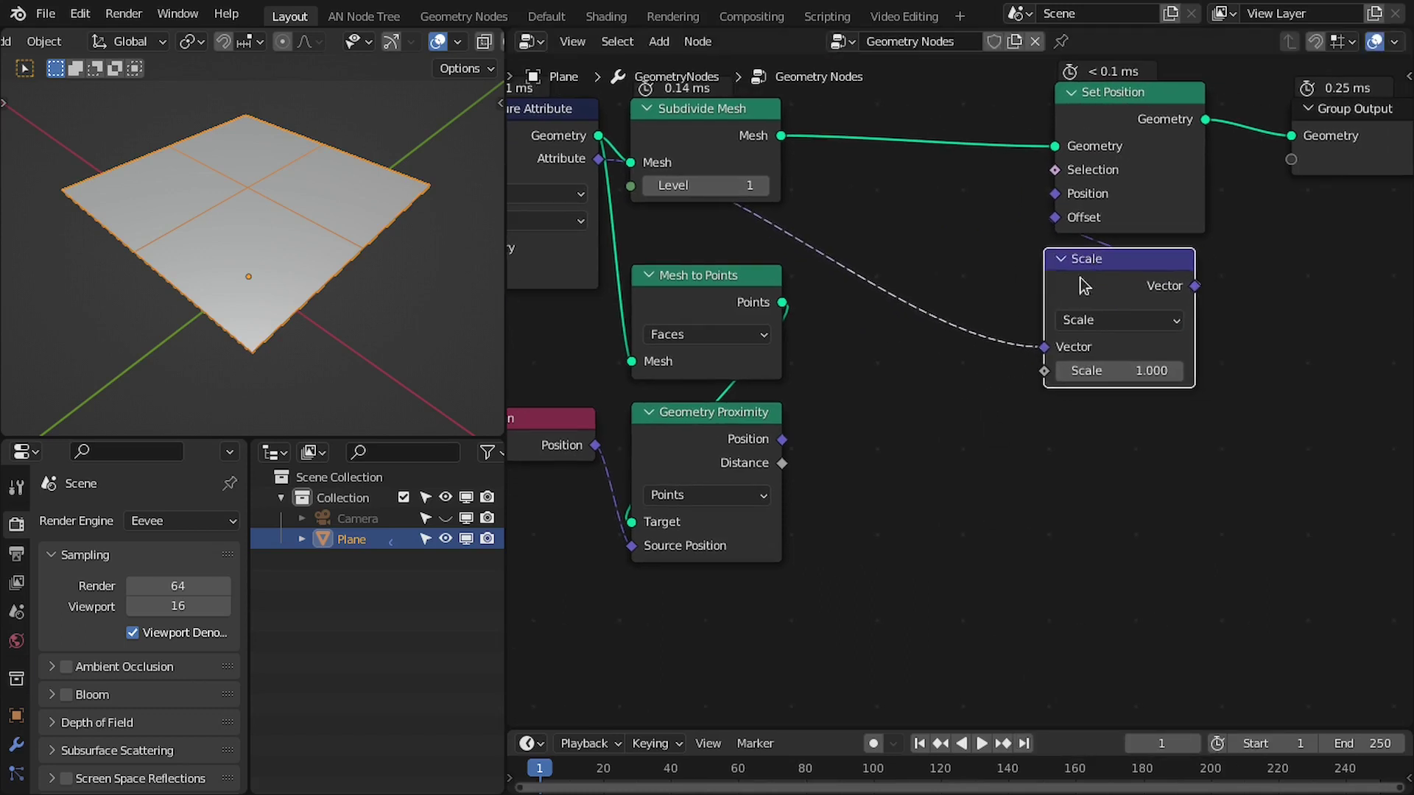
- Connect Geometry Proximity's Distance output to the Scale node's Scale input and inspect the resulting shape
{"action": "left_click_drag", "start_coordinate": [780, 462], "coordinate": [1045, 371]}
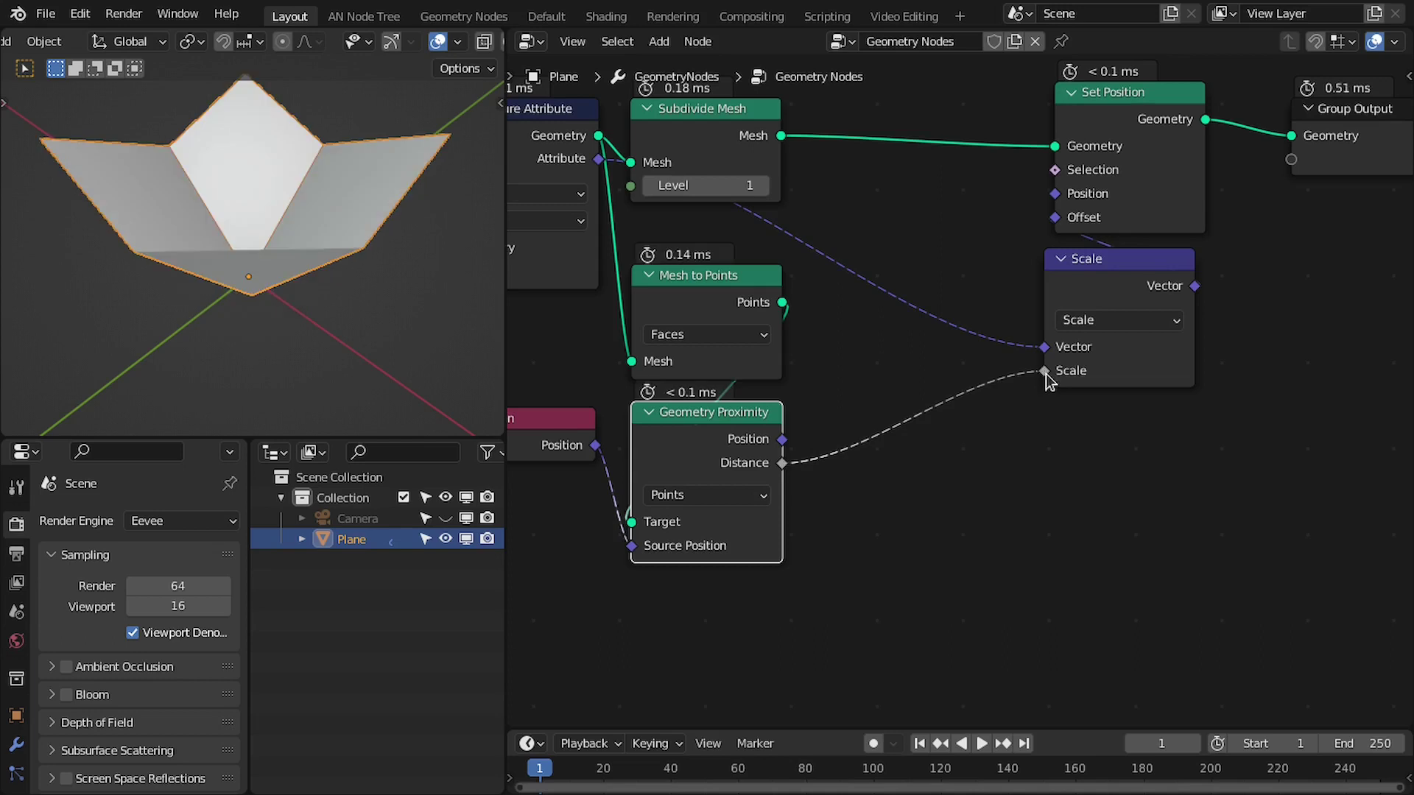
{"action": "middle_click_drag", "start_coordinate": [346, 234], "coordinate": [302, 254]}
{"action": "scroll", "coordinate": [263, 280], "scroll_direction": "up", "scroll_amount": 3}
{"action": "middle_click_drag", "start_coordinate": [211, 295], "coordinate": [259, 282]}
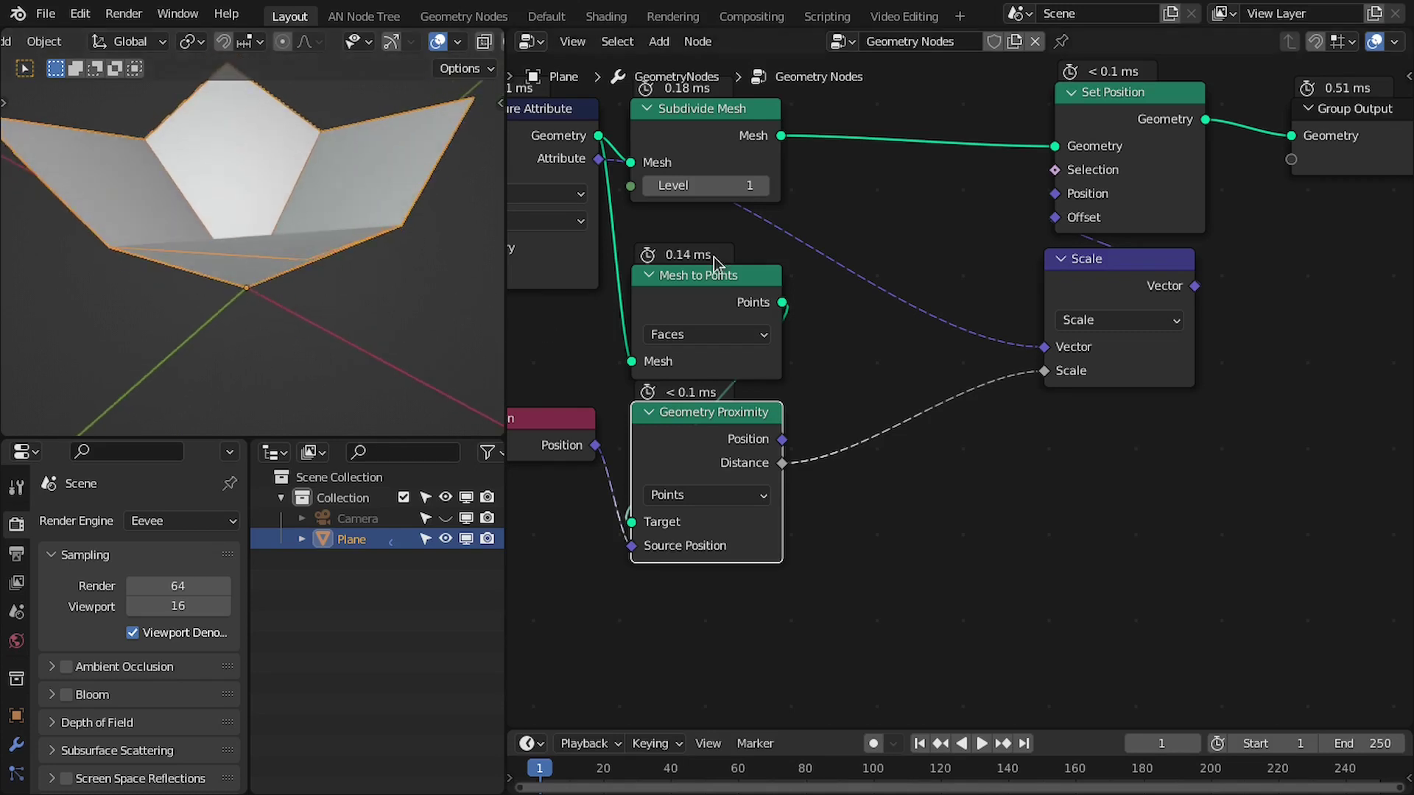
- Insert a Map Range node between Geometry Proximity's Distance output and the Scale input
{"action": "key", "text": "shift+a"}
{"action": "left_click", "coordinate": [918, 257]}
{"action": "type", "text": "map"}
{"action": "key", "text": "Return"}
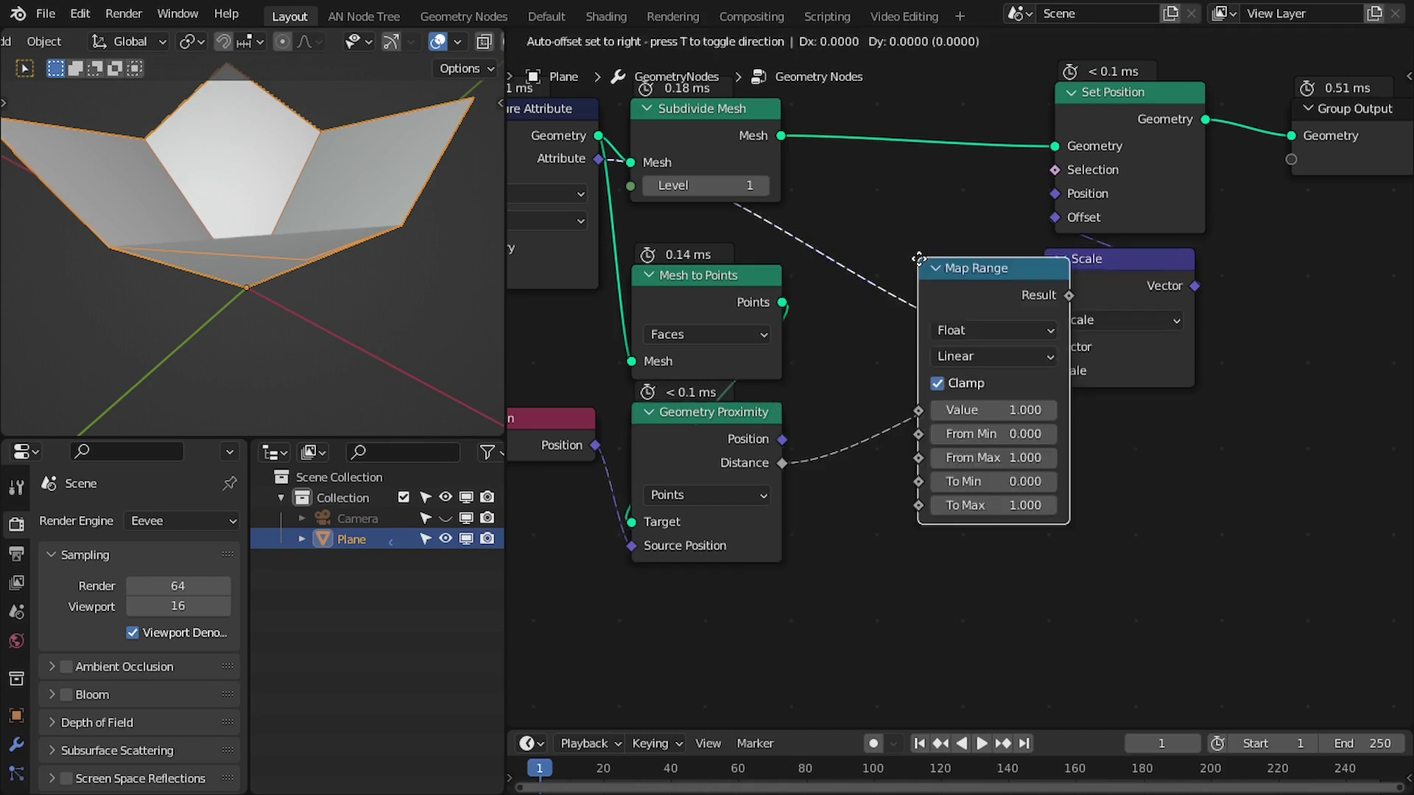
{"action": "left_click", "coordinate": [830, 412]}
- Set Map Range's To Min to 1 and To Max to 0, and inspect the inverted shape
{"action": "left_click", "coordinate": [946, 626]}
{"action": "type", "text": "1"}
{"action": "key", "text": "Return"}
{"action": "left_click", "coordinate": [974, 651]}
{"action": "type", "text": "0"}
{"action": "key", "text": "Return"}
{"action": "scroll", "coordinate": [174, 183], "scroll_direction": "down", "scroll_amount": 4}
{"action": "middle_click_drag", "start_coordinate": [174, 183], "coordinate": [229, 239]}
{"action": "scroll", "coordinate": [1094, 474], "scroll_direction": "up", "scroll_amount": 2}
{"action": "middle_click_drag", "start_coordinate": [972, 612], "coordinate": [973, 474]}
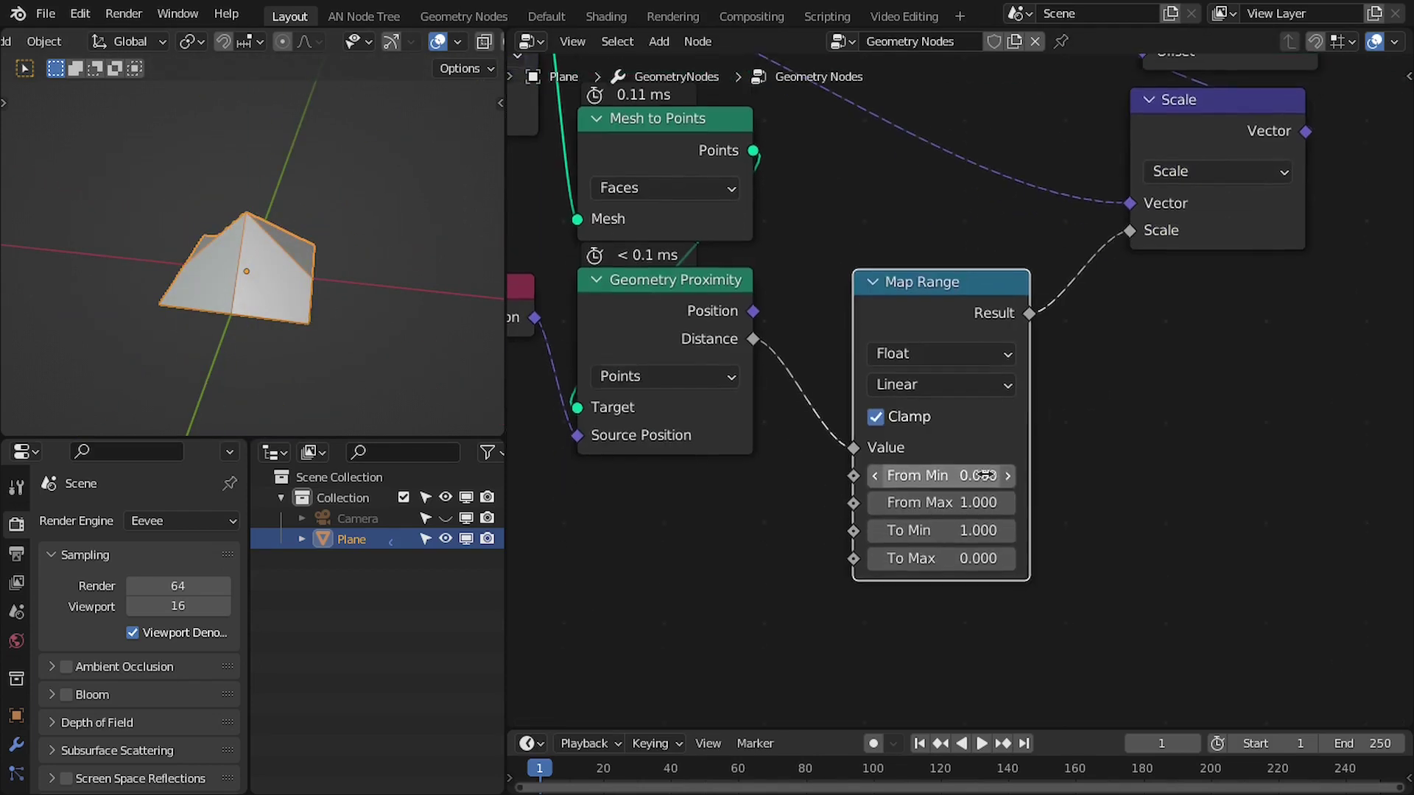
- Try different To Min and From Max values on the Map Range node, and return both to 1
{"action": "left_click_drag", "start_coordinate": [972, 530], "coordinate": [1050, 530]}
{"action": "left_click_drag", "start_coordinate": [966, 536], "coordinate": [917, 536]}
{"action": "left_click", "coordinate": [966, 536]}
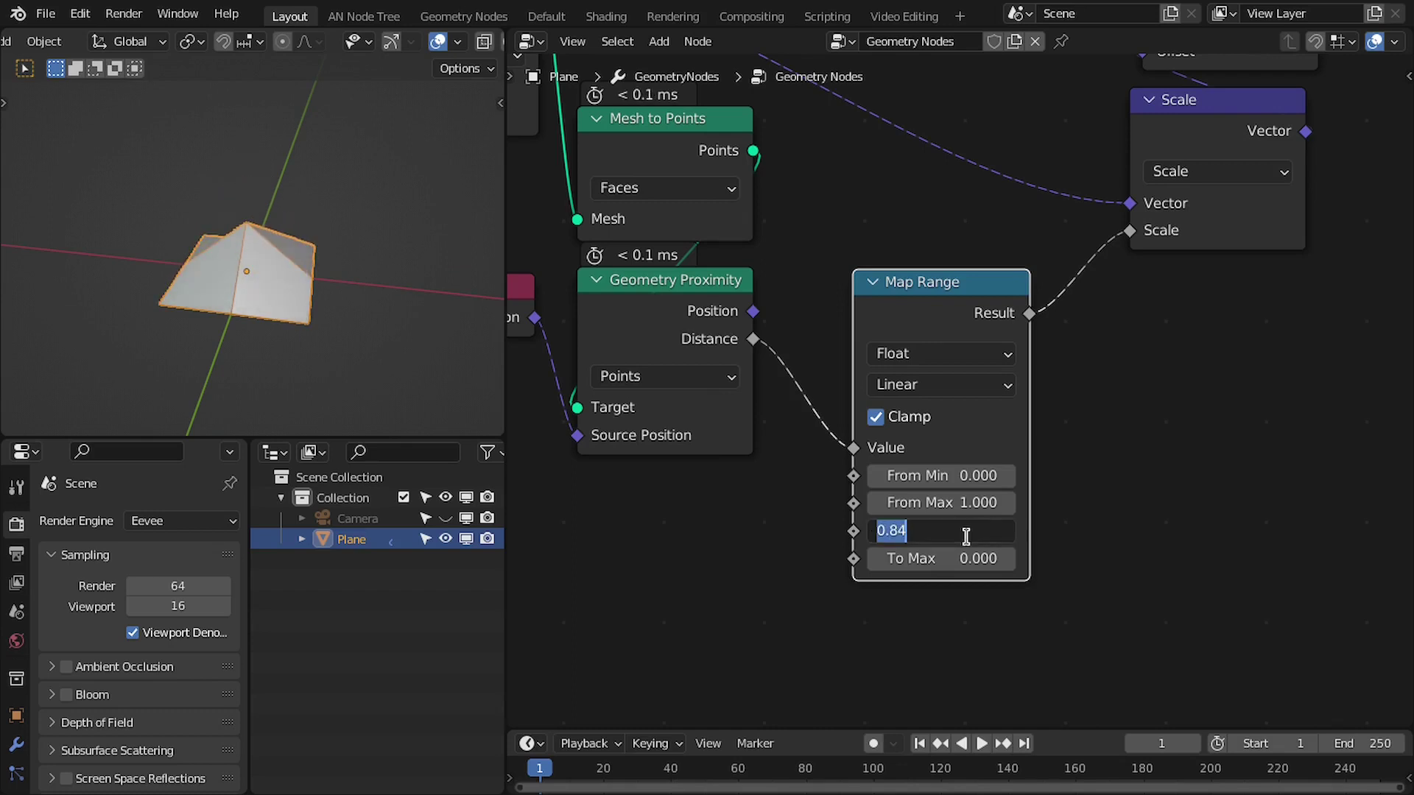
{"action": "left_click_drag", "start_coordinate": [964, 502], "coordinate": [1185, 502]}
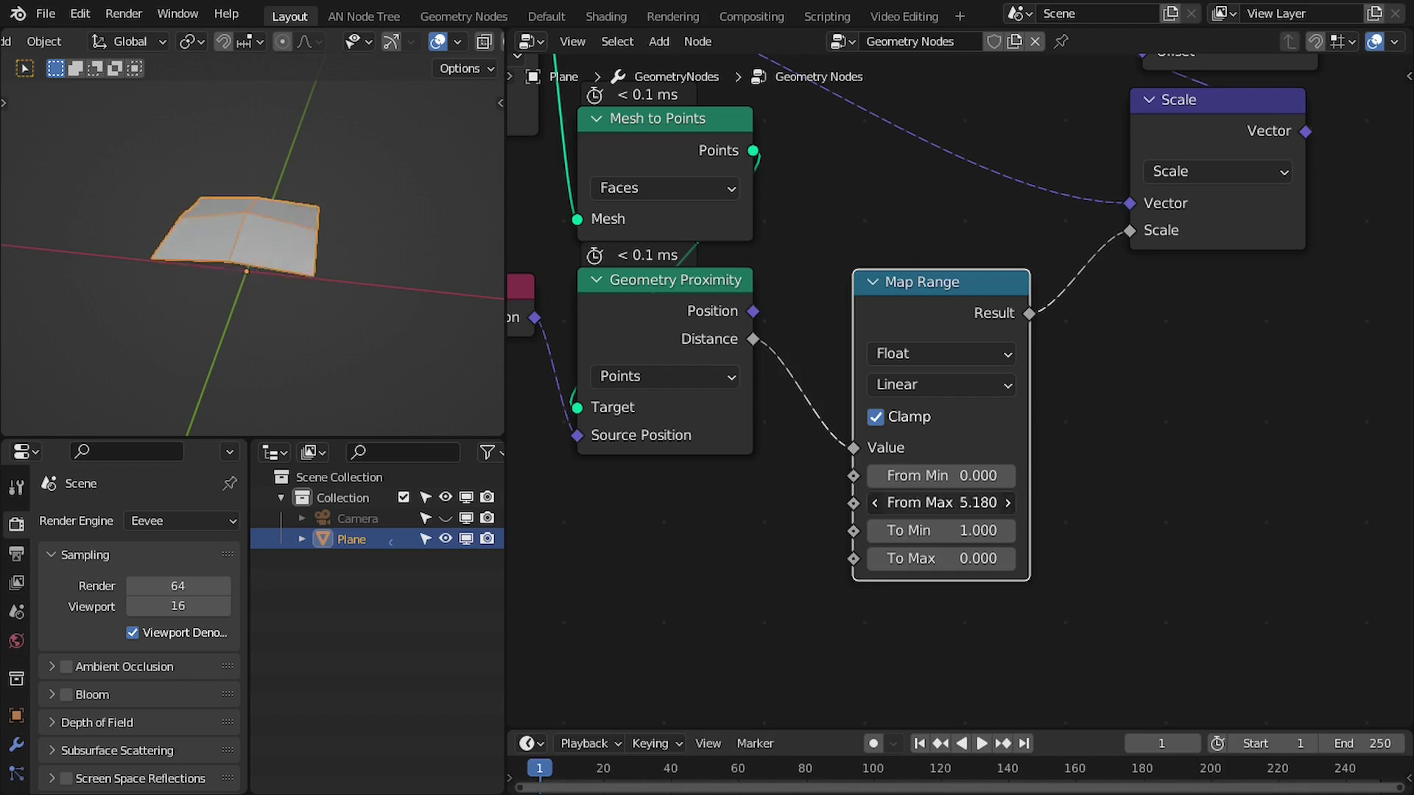
{"action": "left_click_drag", "start_coordinate": [1016, 502], "coordinate": [961, 502]}
{"action": "type", "text": "1"}
{"action": "key", "text": "Return"}
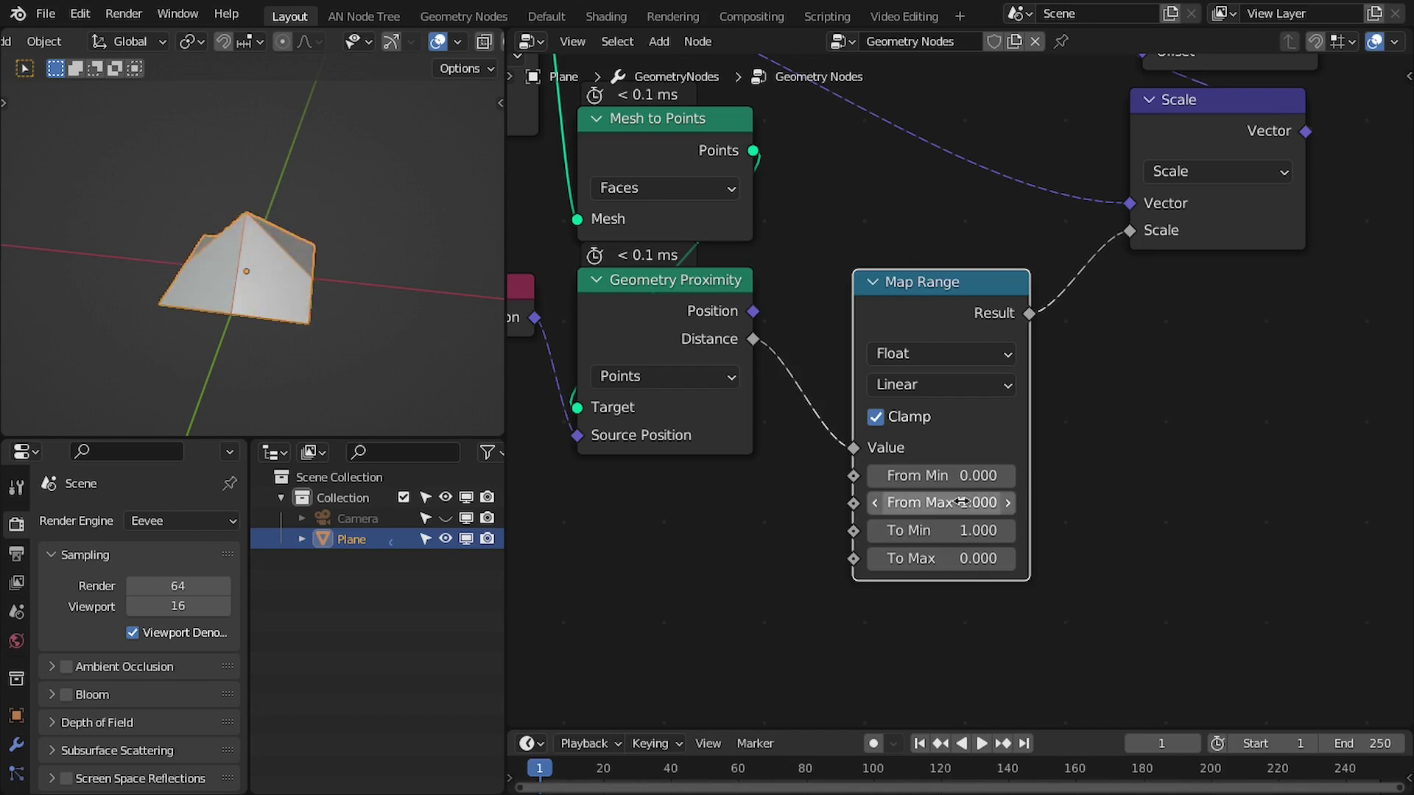
- Move the Map Range node closer to Geometry Proximity
{"action": "scroll", "coordinate": [1199, 347], "scroll_direction": "down", "scroll_amount": 4}
{"action": "left_click_drag", "start_coordinate": [940, 452], "coordinate": [891, 454]}
{"action": "scroll", "coordinate": [852, 447], "scroll_direction": "down", "scroll_amount": 2}
{"action": "scroll", "coordinate": [851, 447], "scroll_direction": "up", "scroll_amount": 2}
- Hide the unused sockets of Geometry Proximity and Set Position, and move the Scale node up beneath Set Position
{"action": "left_click", "coordinate": [730, 450]}
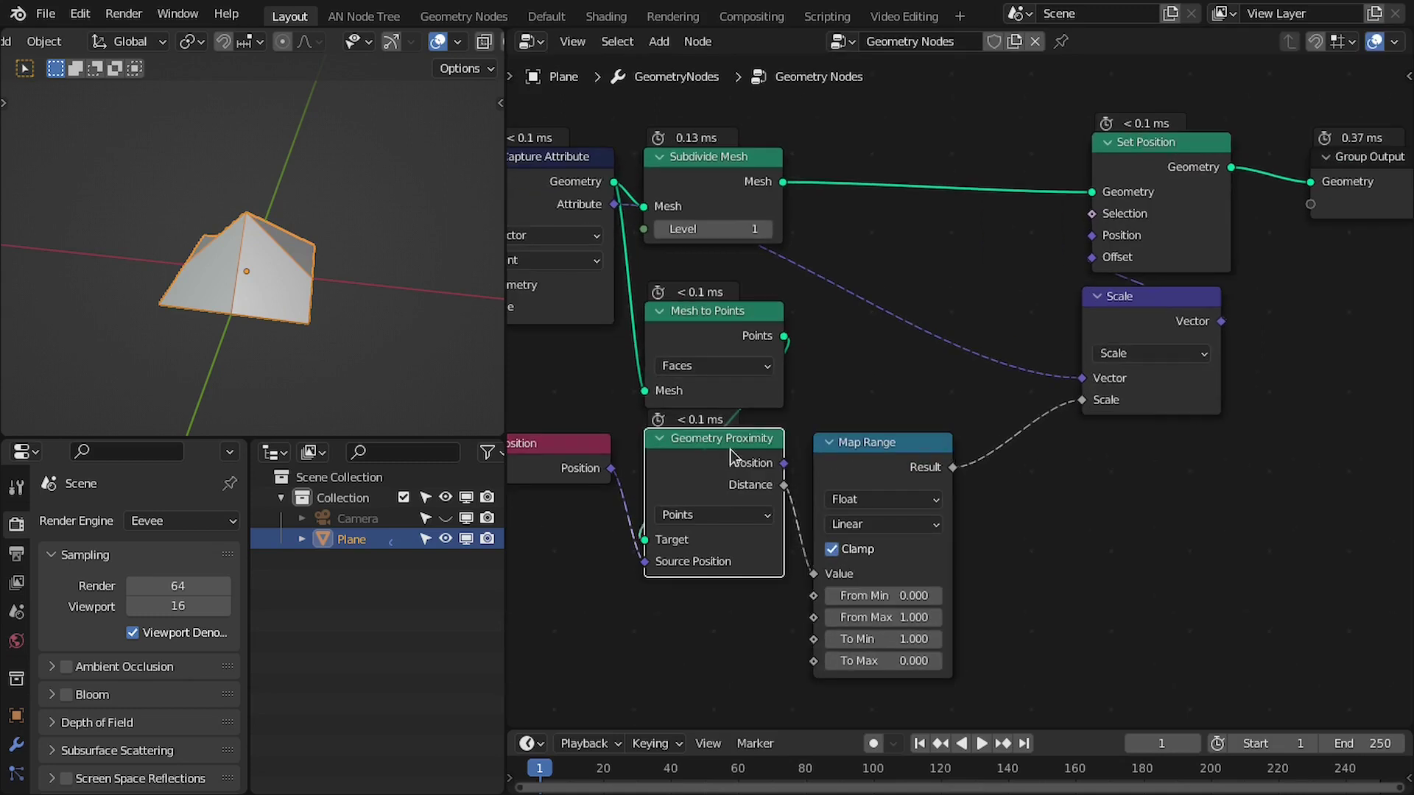
{"action": "key", "text": "ctrl+h"}
{"action": "middle_click_drag", "start_coordinate": [807, 429], "coordinate": [887, 404]}
{"action": "scroll", "coordinate": [883, 402], "scroll_direction": "down", "scroll_amount": 2}
{"action": "scroll", "coordinate": [886, 405], "scroll_direction": "up", "scroll_amount": 2}
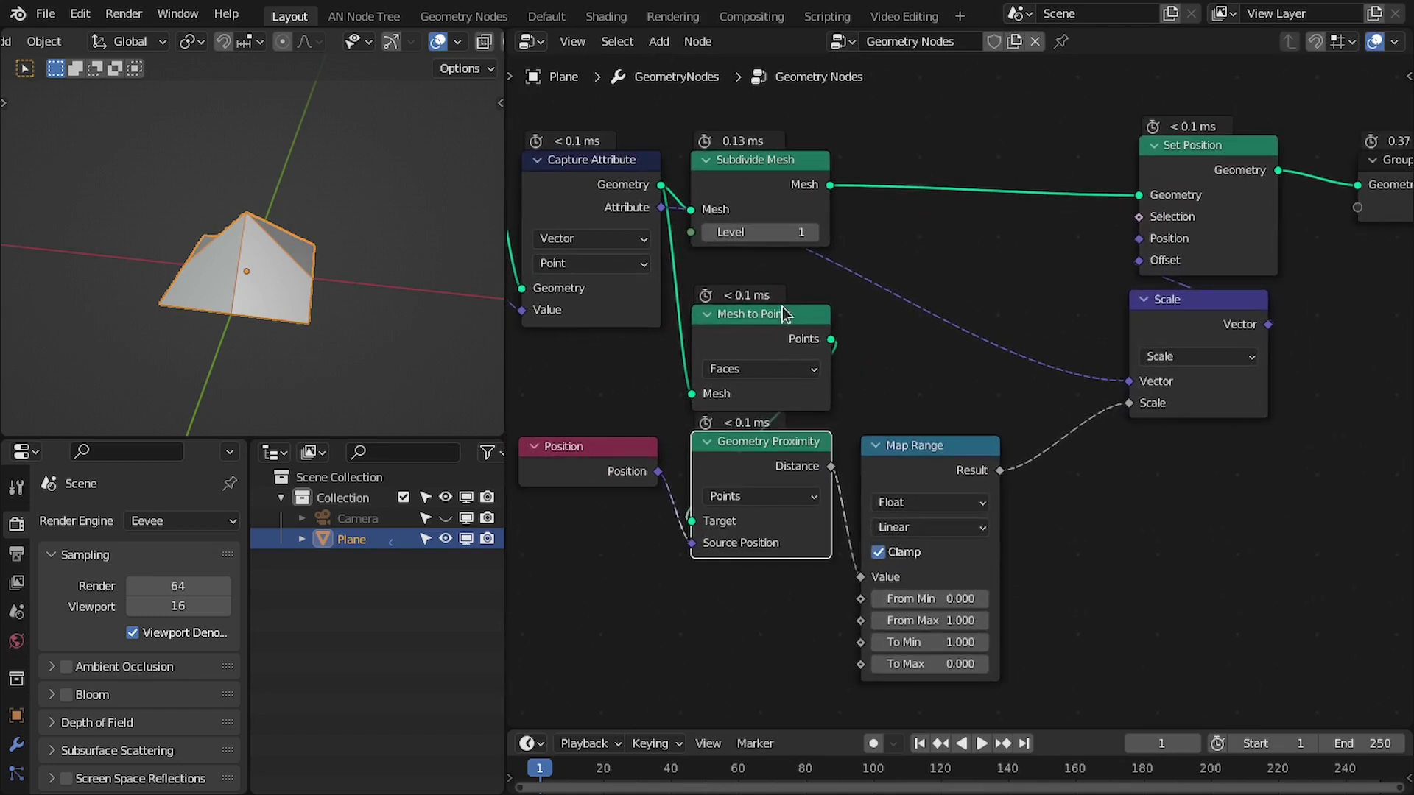
{"action": "scroll", "coordinate": [950, 321], "scroll_direction": "down", "scroll_amount": 2}
{"action": "left_click_drag", "start_coordinate": [1147, 315], "coordinate": [1157, 284]}
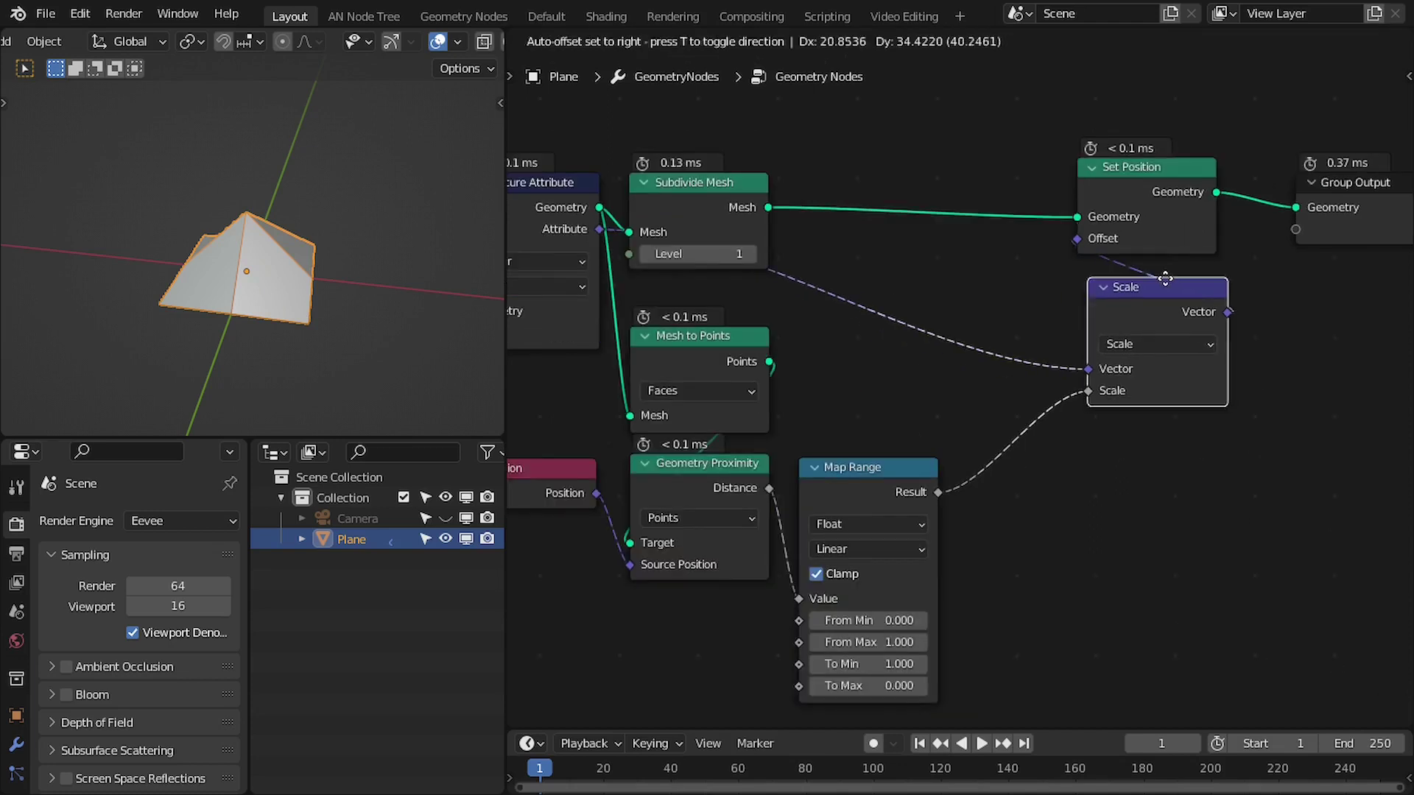
- Add a Triangulate node on the link between Subdivide Mesh and Set Position, and inspect the faces
{"action": "scroll", "coordinate": [1011, 263], "scroll_direction": "down", "scroll_amount": 2}
{"action": "middle_click_drag", "start_coordinate": [948, 204], "coordinate": [1011, 213]}
{"action": "key", "text": "shift+a"}
{"action": "left_click", "coordinate": [1013, 214]}
{"action": "type", "text": "tra"}
{"action": "key", "text": "BackSpace"}
{"action": "type", "text": "ian"}
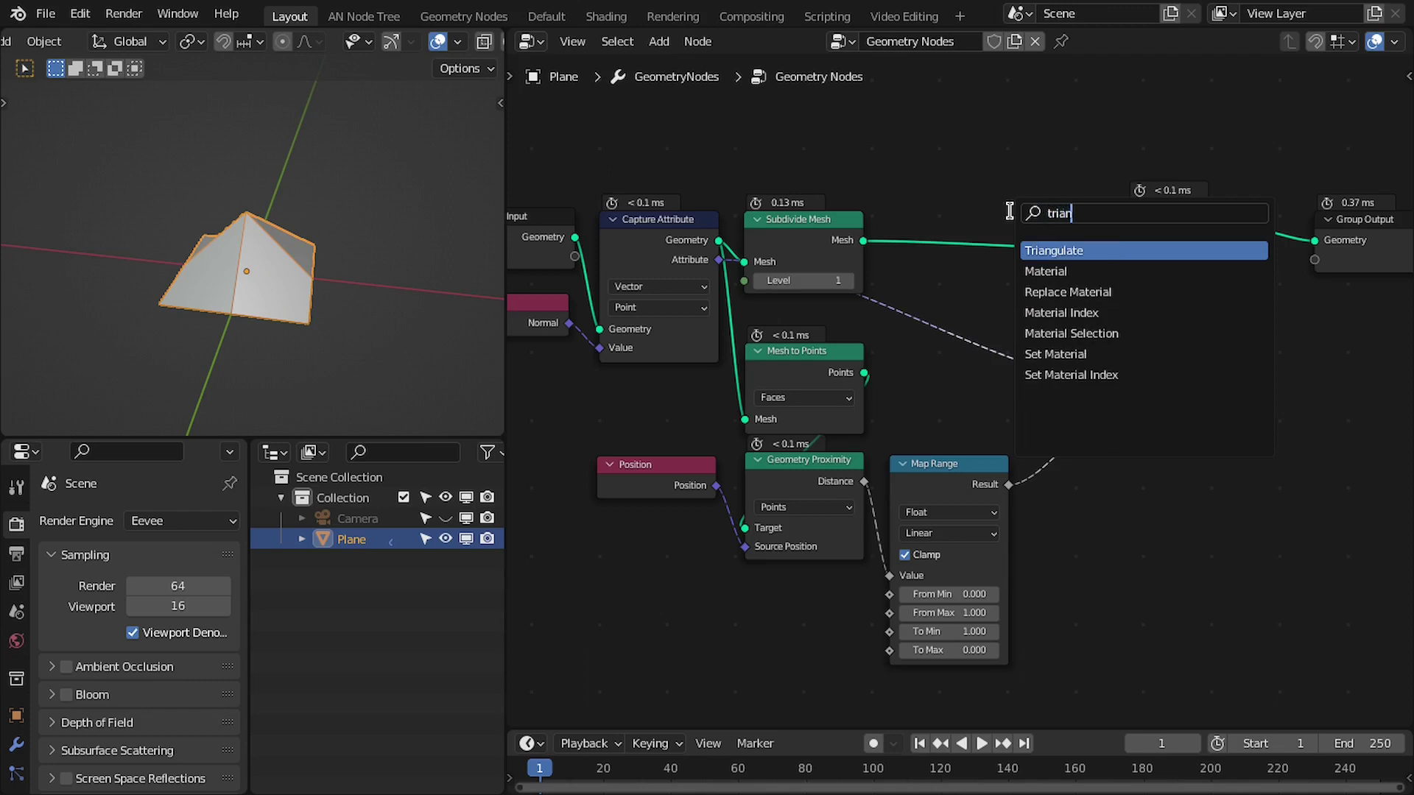
{"action": "key", "text": "Return"}
{"action": "left_click", "coordinate": [919, 238]}
{"action": "scroll", "coordinate": [342, 253], "scroll_direction": "up", "scroll_amount": 2}
{"action": "mouse_move", "coordinate": [265, 273]}
{"action": "middle_mouse_down"}
{"action": "mouse_move", "coordinate": [170, 285]}
{"action": "mouse_move", "coordinate": [249, 287]}
{"action": "middle_mouse_up"}
{"action": "middle_click_drag", "start_coordinate": [987, 260], "coordinate": [813, 276]}
{"action": "scroll", "coordinate": [822, 271], "scroll_direction": "up", "scroll_amount": 1}
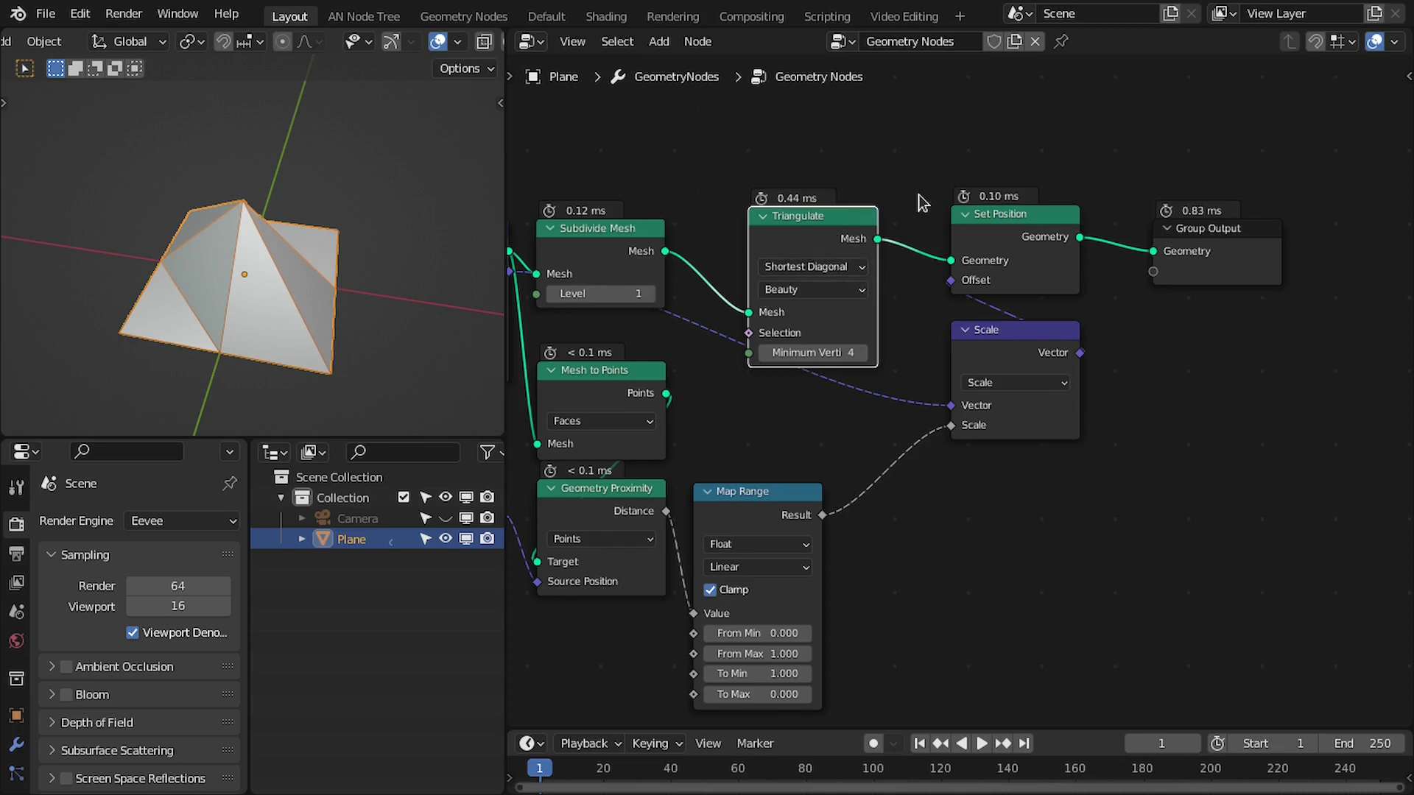
- Spread out Set Position, Scale and Group Output, and place Triangulate between Set Position and Group Output instead
{"action": "left_click_drag", "start_coordinate": [984, 168], "coordinate": [1026, 346]}
{"action": "left_click_drag", "start_coordinate": [1251, 250], "coordinate": [1370, 245]}
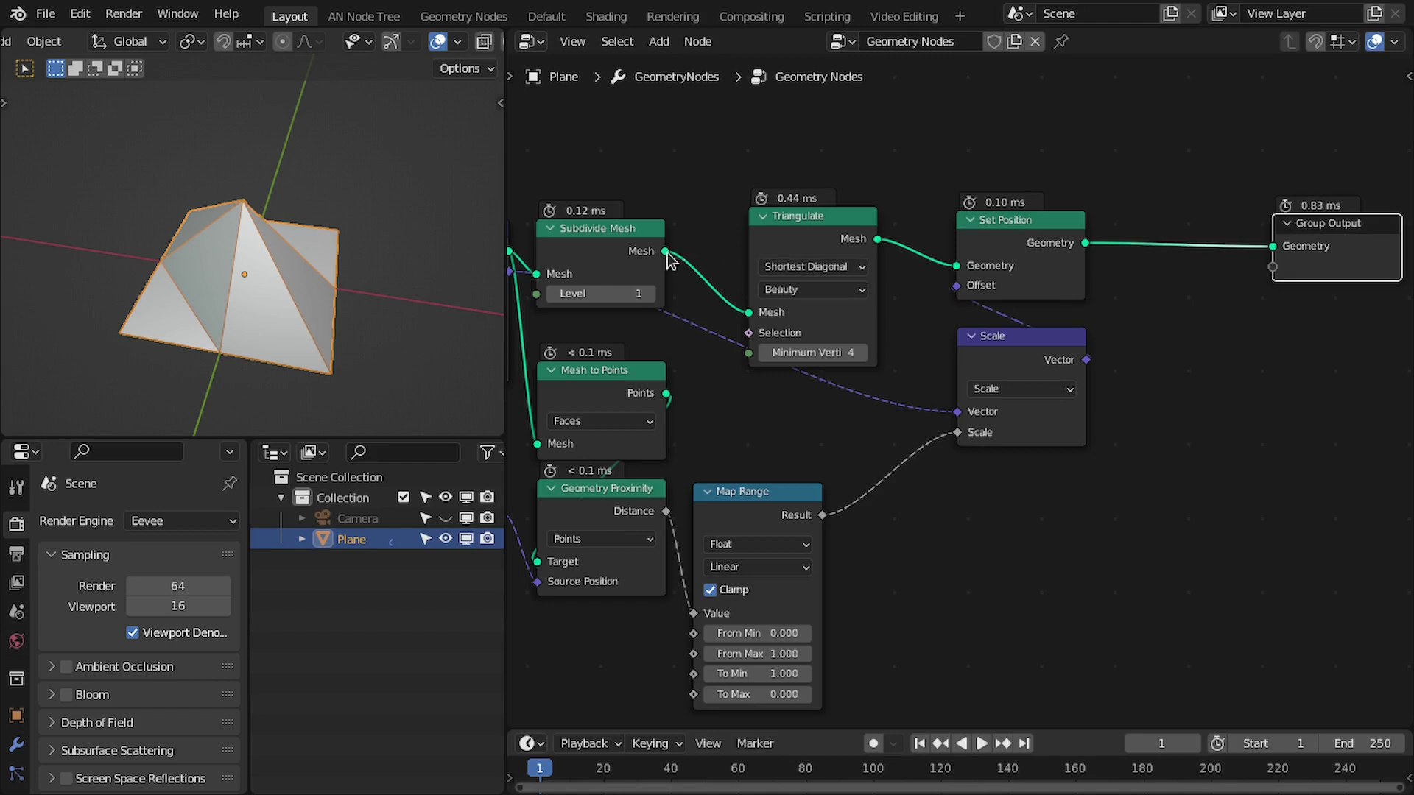
{"action": "left_click_drag", "start_coordinate": [964, 278], "coordinate": [958, 267]}
{"action": "left_click_drag", "start_coordinate": [785, 234], "coordinate": [1167, 195]}
{"action": "middle_click_drag", "start_coordinate": [1100, 199], "coordinate": [1020, 190]}
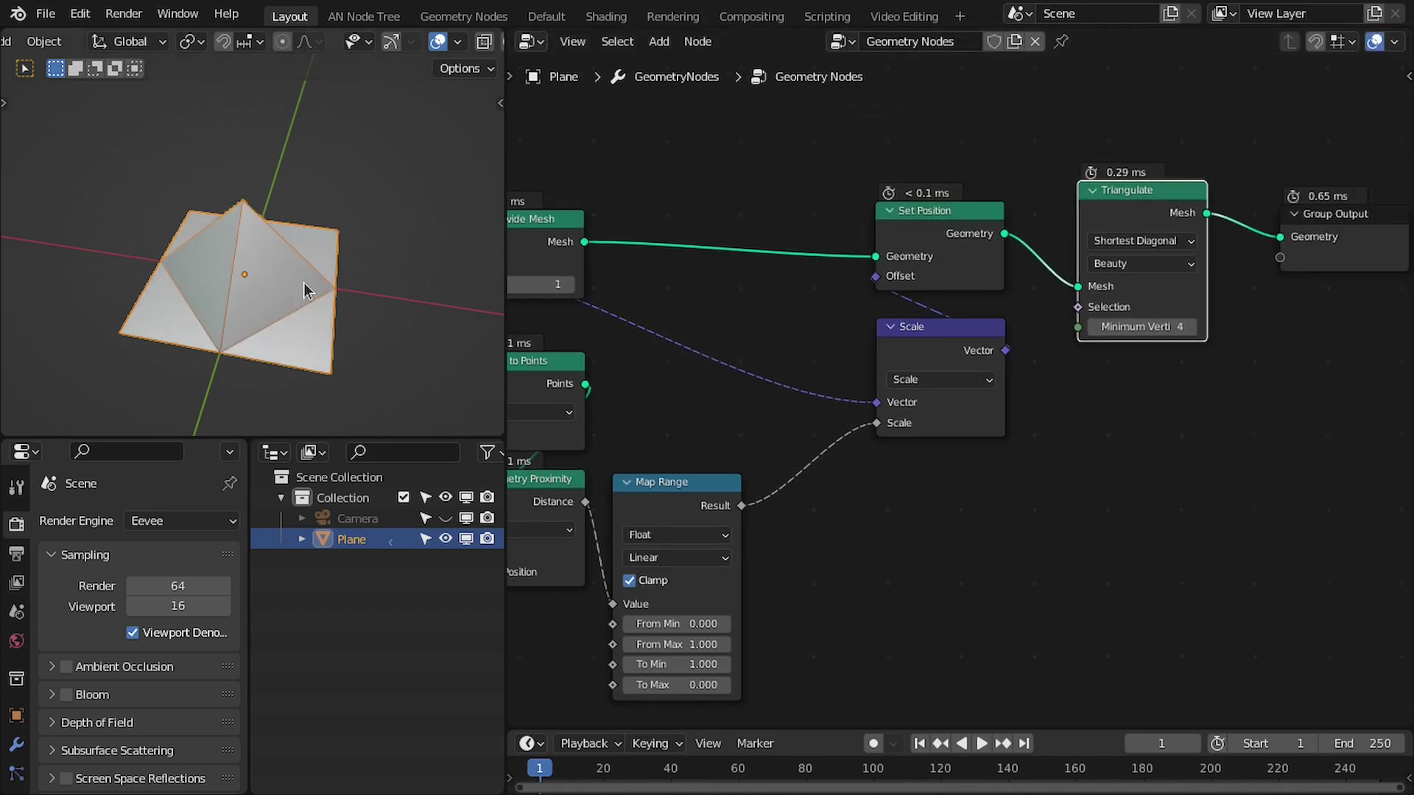
{"action": "middle_click_drag", "start_coordinate": [304, 287], "coordinate": [293, 301]}
- Move Set Position and Scale closer to Triangulate, and set Triangulate's quad method to Longest Diagonal
{"action": "left_click_drag", "start_coordinate": [921, 216], "coordinate": [921, 220]}
{"action": "left_click_drag", "start_coordinate": [891, 184], "coordinate": [934, 343]}
{"action": "left_click_drag", "start_coordinate": [936, 330], "coordinate": [977, 320]}
{"action": "left_click", "coordinate": [1157, 240]}
{"action": "left_click", "coordinate": [1166, 343]}
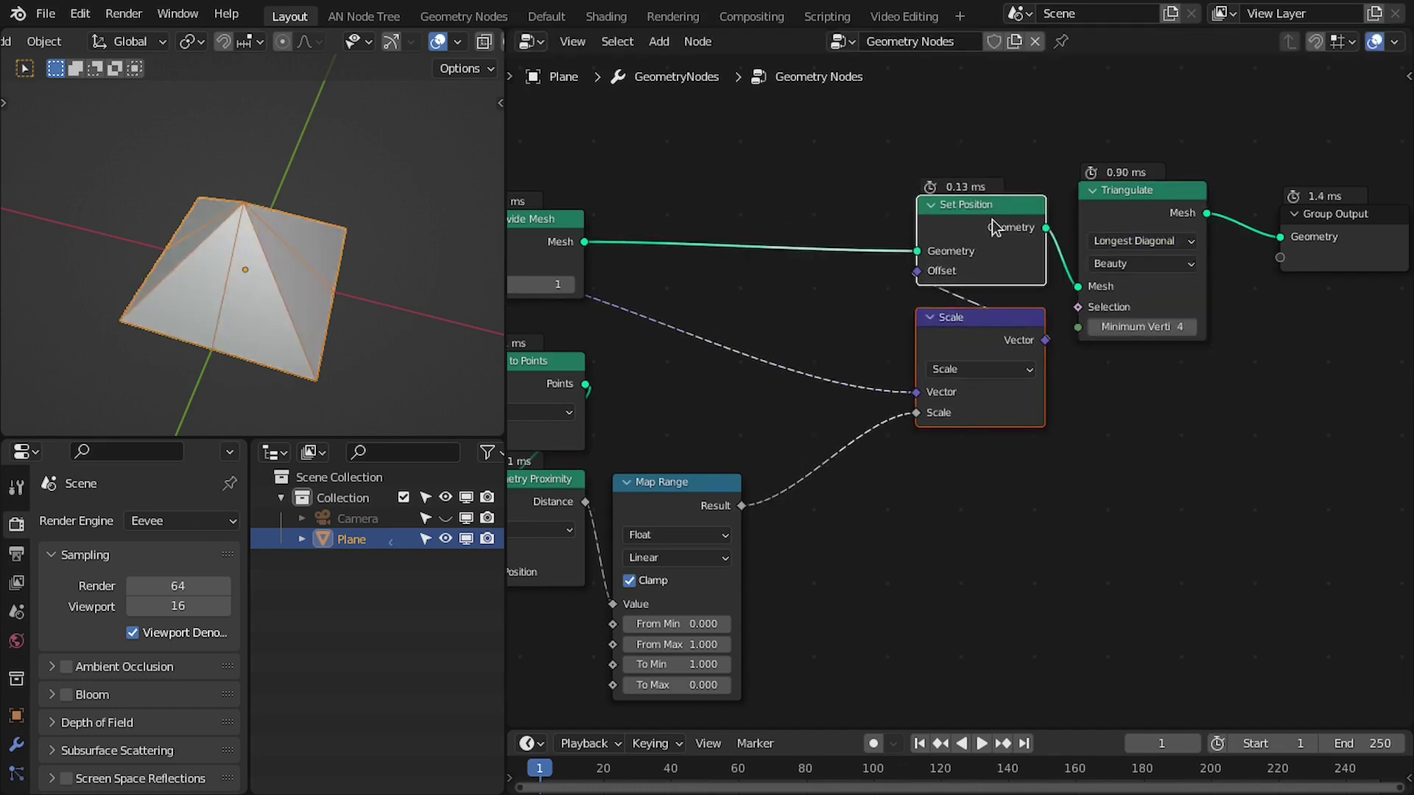
- Examine the triangulated pyramid from several angles and look over the whole node tree
{"action": "key", "text": "shift+w"}
{"action": "left_click", "coordinate": [1293, 214]}
{"action": "scroll", "coordinate": [1325, 216], "scroll_direction": "down", "scroll_amount": 3}
{"action": "middle_click_drag", "start_coordinate": [990, 451], "coordinate": [1007, 408]}
{"action": "scroll", "coordinate": [926, 428], "scroll_direction": "up", "scroll_amount": 3}
{"action": "middle_click_drag", "start_coordinate": [926, 428], "coordinate": [944, 391]}
{"action": "scroll", "coordinate": [1048, 333], "scroll_direction": "up", "scroll_amount": 2}
{"action": "middle_click_drag", "start_coordinate": [1048, 333], "coordinate": [972, 374]}
{"action": "middle_click_drag", "start_coordinate": [286, 284], "coordinate": [388, 268]}
{"action": "scroll", "coordinate": [1157, 247], "scroll_direction": "down", "scroll_amount": 2}
{"action": "scroll", "coordinate": [1157, 255], "scroll_direction": "down", "scroll_amount": 1}
{"action": "middle_click_drag", "start_coordinate": [237, 275], "coordinate": [312, 228]}
{"action": "middle_click_drag", "start_coordinate": [906, 408], "coordinate": [944, 391]}
{"action": "middle_click_drag", "start_coordinate": [346, 234], "coordinate": [307, 243]}
{"action": "middle_click_drag", "start_coordinate": [927, 441], "coordinate": [1007, 407]}
{"action": "scroll", "coordinate": [1007, 407], "scroll_direction": "up", "scroll_amount": 1}
- Move the lower nodes down and insert a Vector Math Add node between Capture Attribute's Attribute output and Scale
{"action": "left_click_drag", "start_coordinate": [595, 241], "coordinate": [887, 401]}
{"action": "left_click_drag", "start_coordinate": [877, 346], "coordinate": [874, 523]}
{"action": "middle_click_drag", "start_coordinate": [934, 304], "coordinate": [948, 363]}
{"action": "key", "text": "shift+a"}
{"action": "type", "text": "math"}
{"action": "key", "text": "Down"}
{"action": "key", "text": "Return"}
{"action": "left_click", "coordinate": [894, 239]}
{"action": "left_click_drag", "start_coordinate": [888, 251], "coordinate": [887, 254]}
{"action": "left_click_drag", "start_coordinate": [925, 243], "coordinate": [882, 252]}
{"action": "scroll", "coordinate": [906, 285], "scroll_direction": "up", "scroll_amount": 2}
{"action": "middle_click_drag", "start_coordinate": [906, 287], "coordinate": [970, 290]}
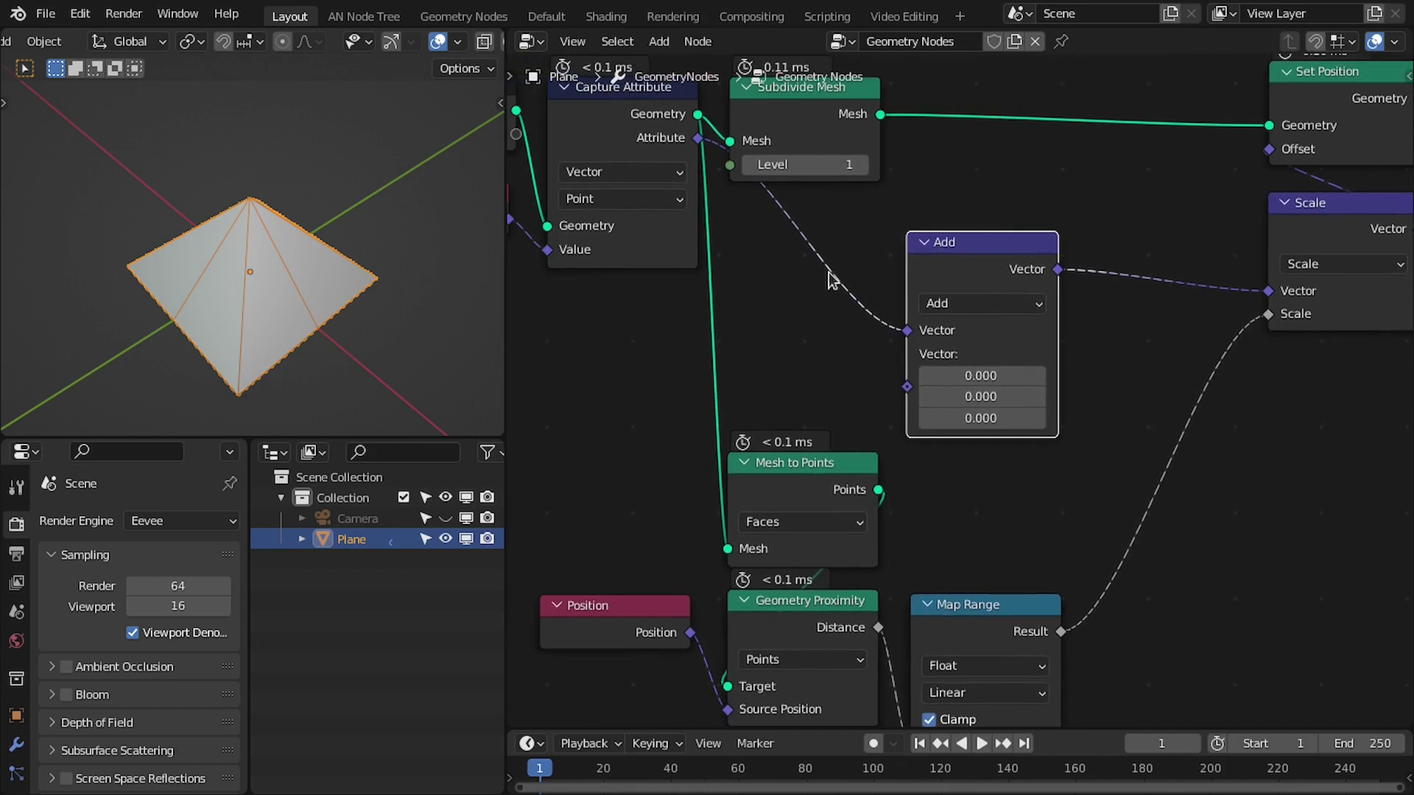
- Try X values of 0.170 and 1.380 on the Add node and inspect the pyramid's shape
{"action": "mouse_move", "coordinate": [983, 376]}
{"action": "left_mouse_down"}
{"action": "mouse_move", "coordinate": [1031, 375]}
{"action": "mouse_move", "coordinate": [986, 376]}
{"action": "left_mouse_up"}
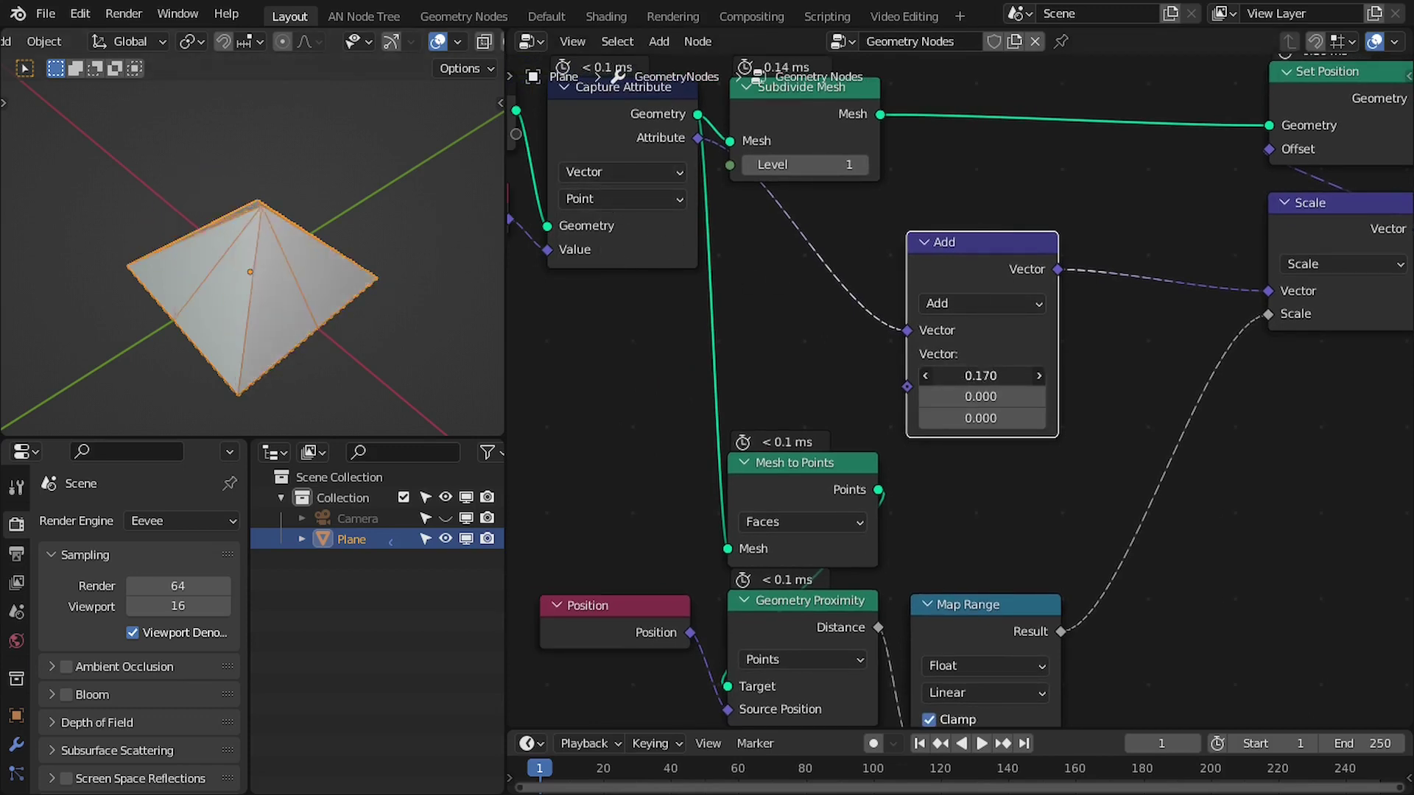
{"action": "type", "text": "0"}
{"action": "key", "text": "Return"}
{"action": "scroll", "coordinate": [936, 368], "scroll_direction": "down", "scroll_amount": 4}
{"action": "middle_click_drag", "start_coordinate": [935, 331], "coordinate": [810, 294]}
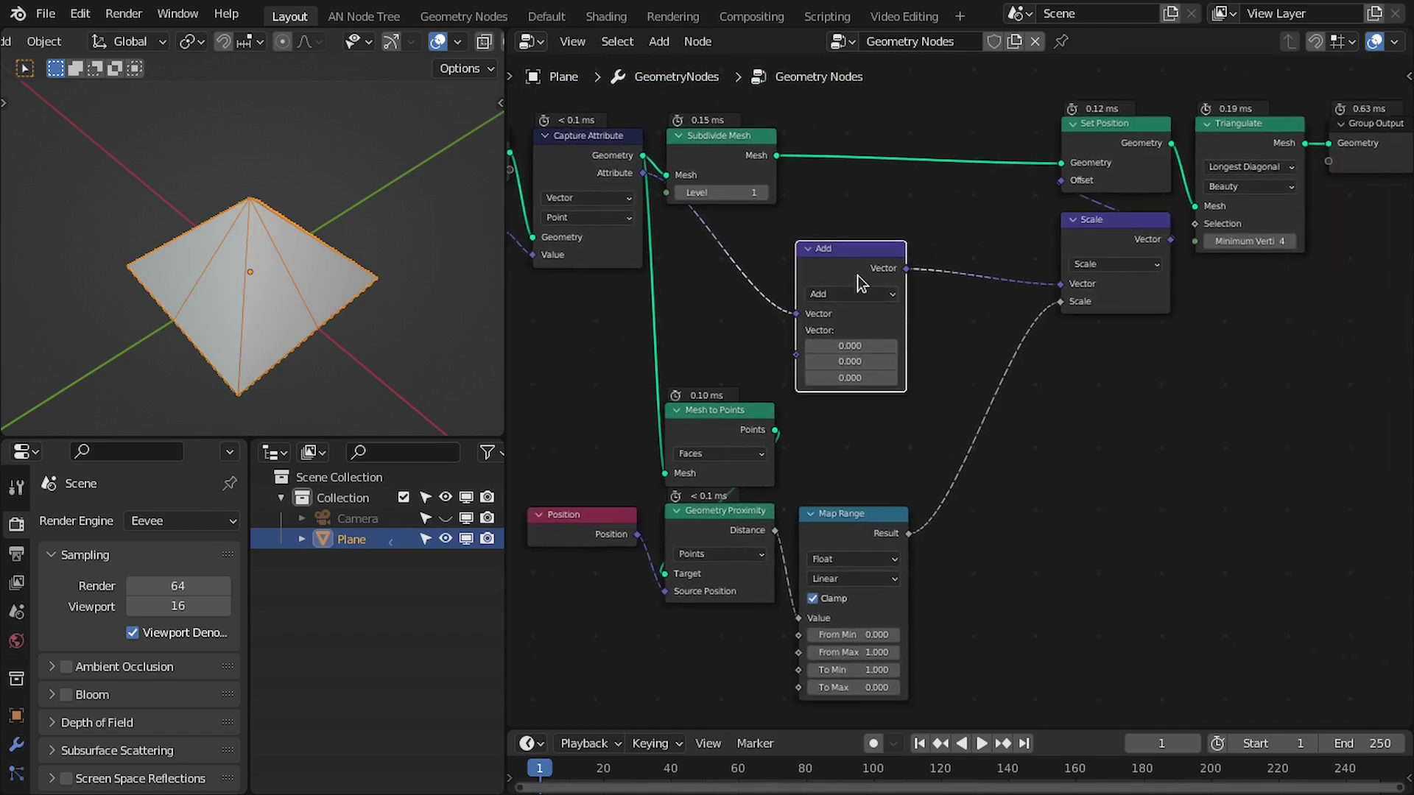
{"action": "left_click_drag", "start_coordinate": [846, 346], "coordinate": [897, 346]}
{"action": "middle_click_drag", "start_coordinate": [233, 282], "coordinate": [342, 234]}
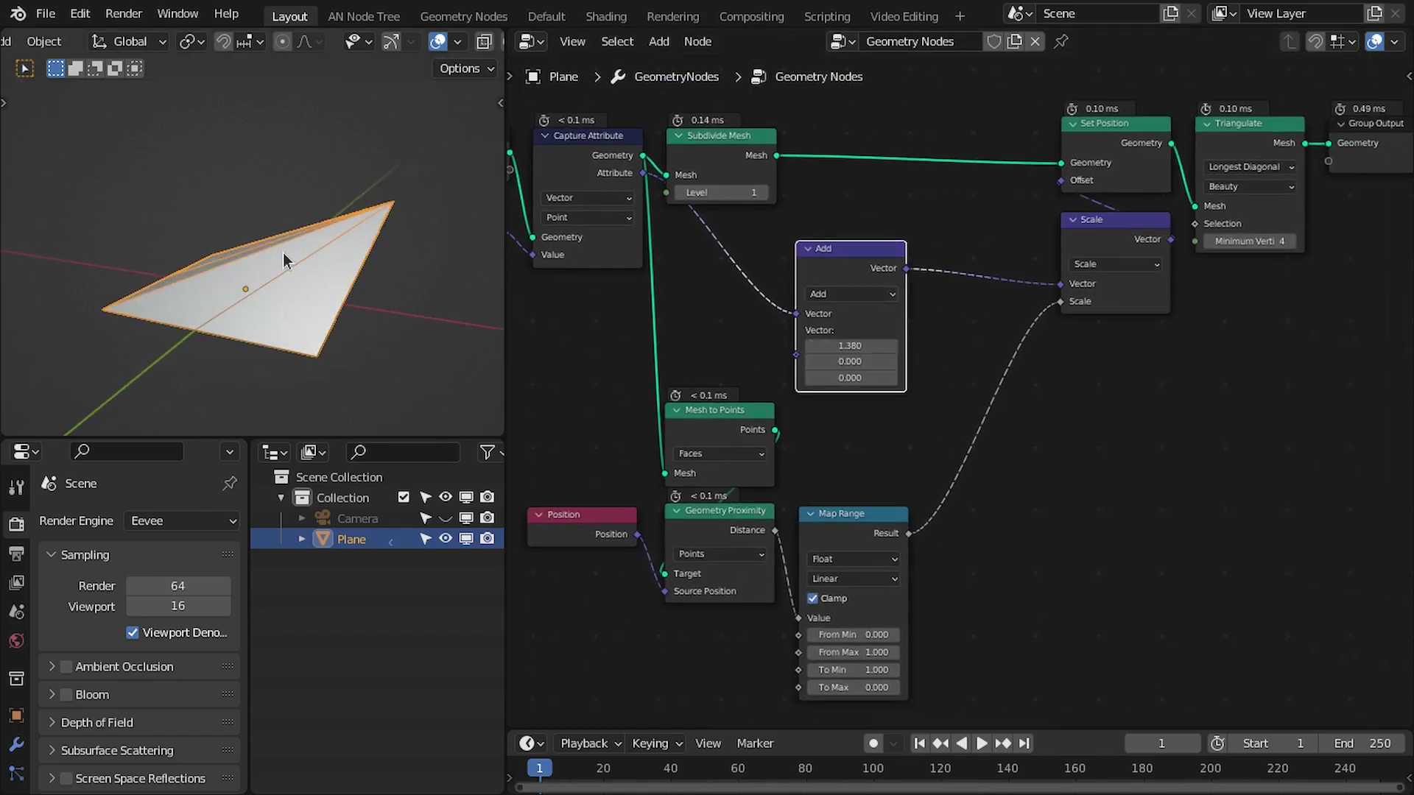
- Shift the Add node, insert a duplicate of it before Scale, set the duplicate to Normalize and collapse it
{"action": "key", "text": "g"}
{"action": "left_click", "coordinate": [754, 302]}
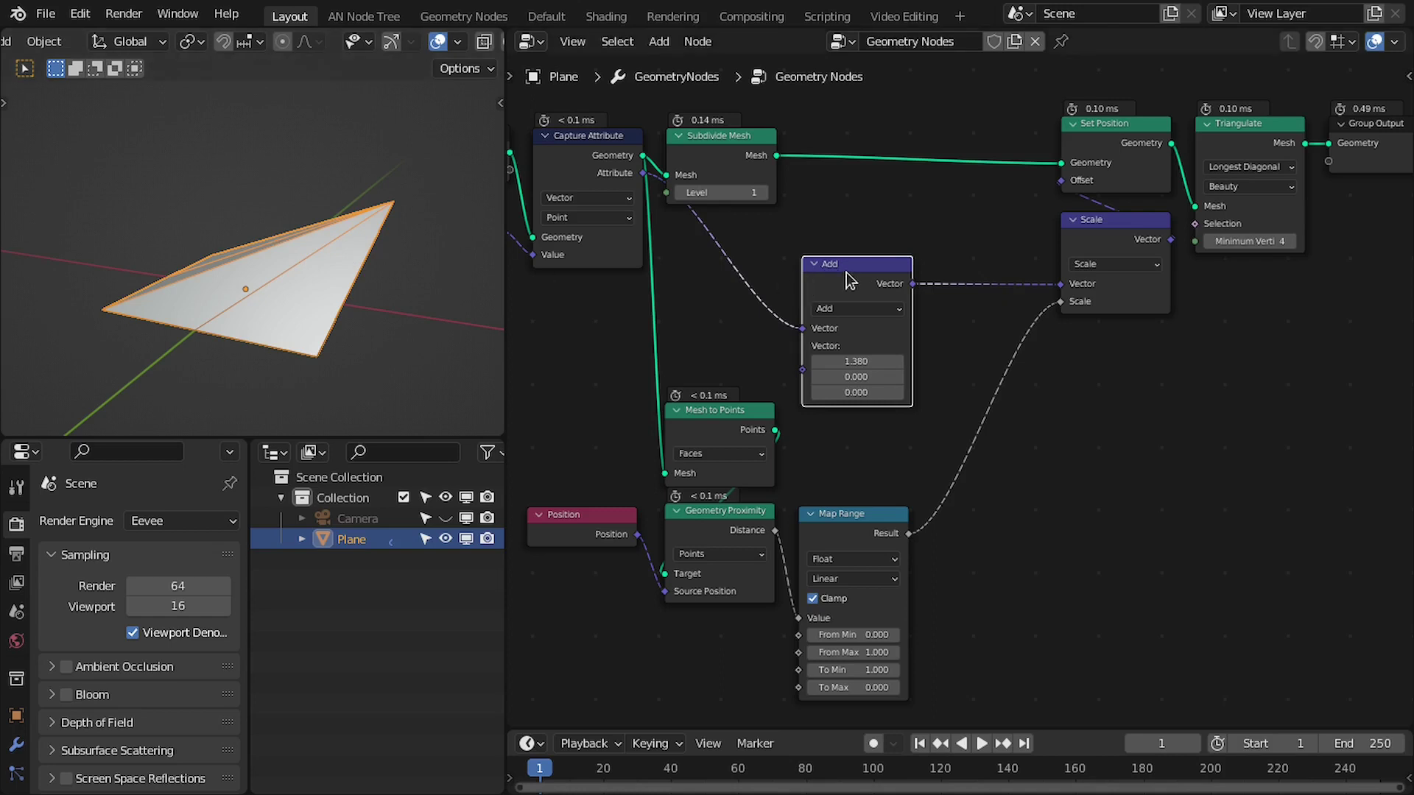
{"action": "key", "text": "shift+d"}
{"action": "left_click", "coordinate": [1019, 278]}
{"action": "left_click", "coordinate": [1031, 302]}
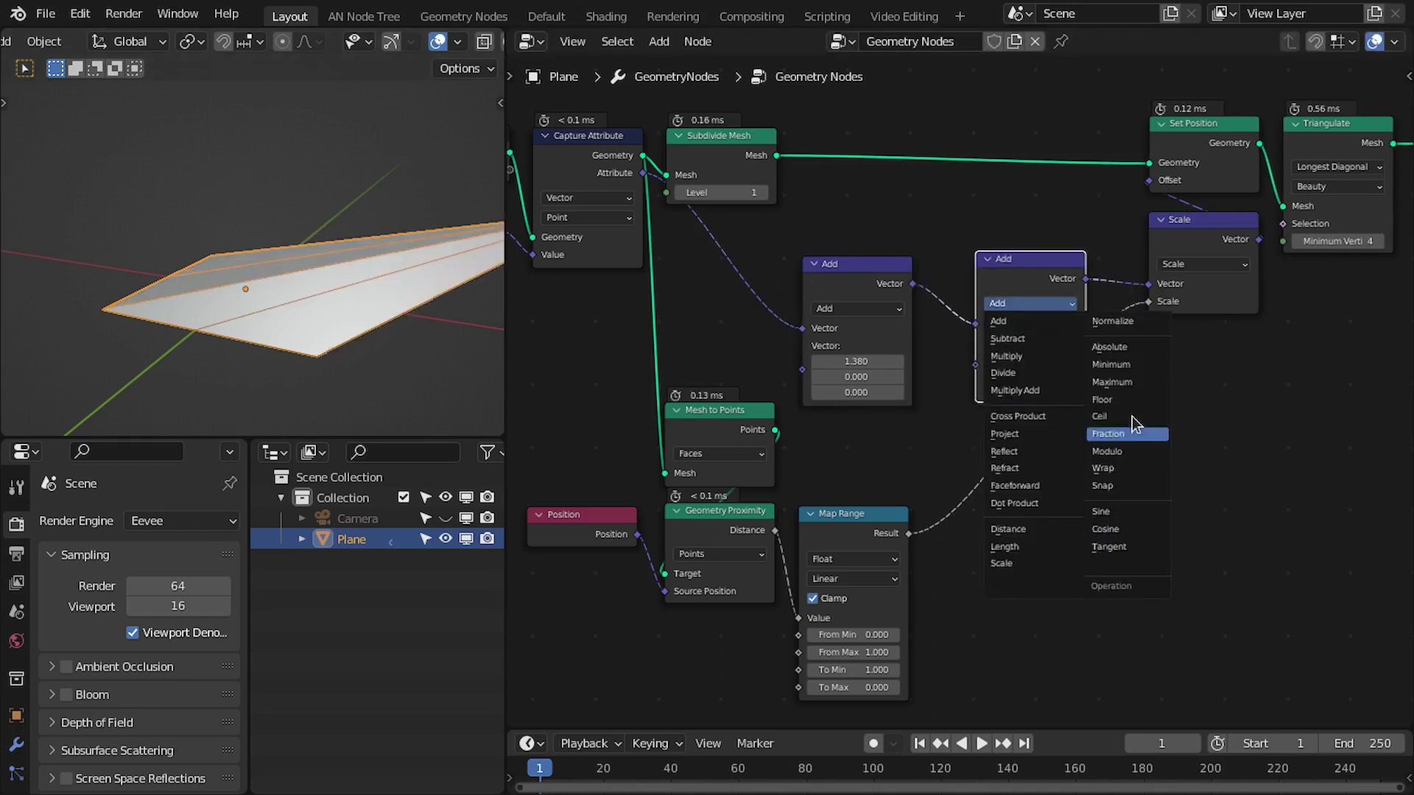
{"action": "left_click", "coordinate": [1126, 324]}
{"action": "left_click_drag", "start_coordinate": [1019, 267], "coordinate": [979, 276]}
{"action": "left_click", "coordinate": [935, 263]}
- Set the Add node's X value to 0.280 while viewing the pyramid from another angle
{"action": "middle_click_drag", "start_coordinate": [303, 297], "coordinate": [369, 302]}
{"action": "scroll", "coordinate": [300, 294], "scroll_direction": "up", "scroll_amount": 2}
{"action": "left_click_drag", "start_coordinate": [856, 362], "coordinate": [775, 361]}
- Try a larger To Min value on the Map Range node and return it to 1
{"action": "middle_click_drag", "start_coordinate": [898, 670], "coordinate": [894, 642]}
{"action": "left_click_drag", "start_coordinate": [858, 641], "coordinate": [893, 641]}
{"action": "left_click", "coordinate": [858, 641]}
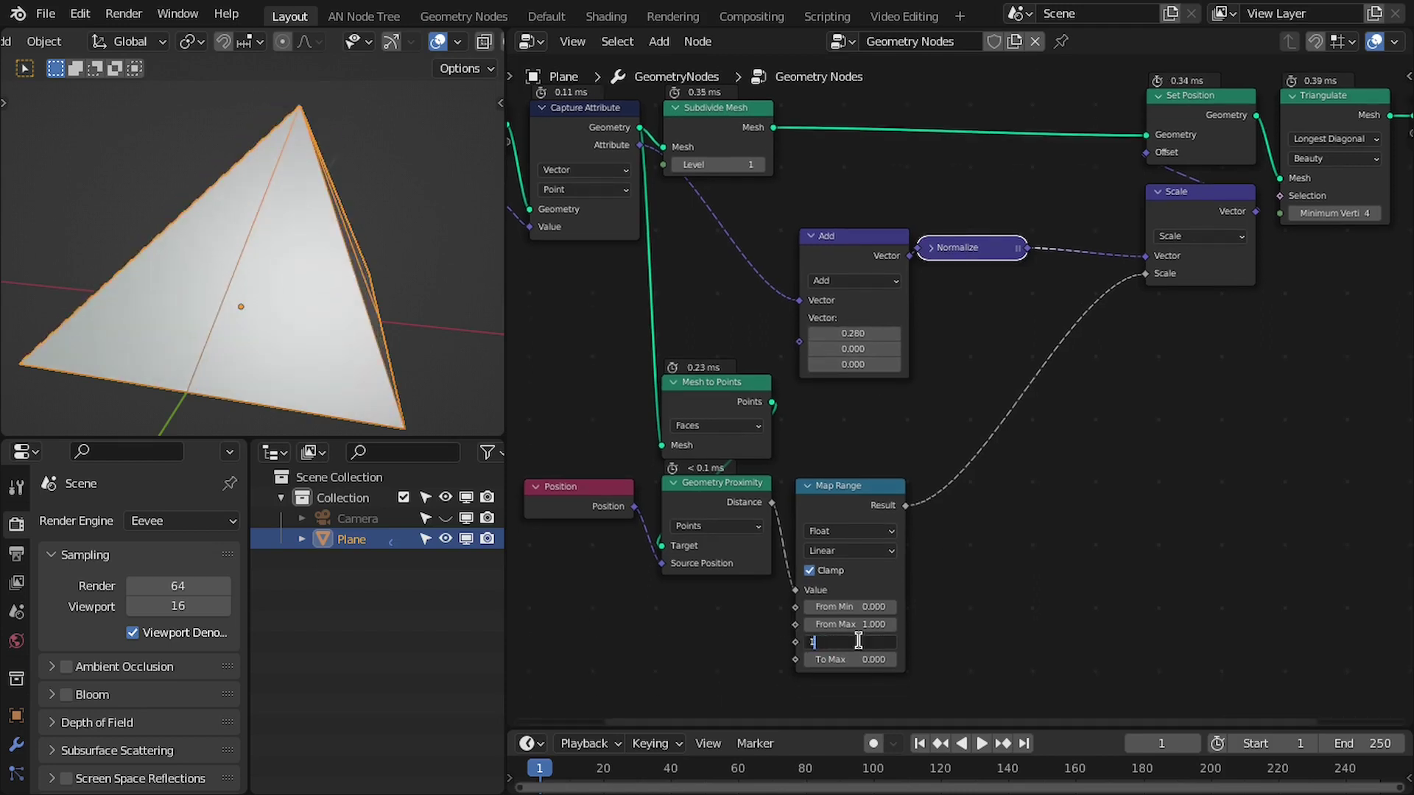
{"action": "type", "text": "1"}
{"action": "key", "text": "Return"}
- Move the collapsed Normalize node into line beside the Add node, and check the pyramid from another side
{"action": "scroll", "coordinate": [1028, 325], "scroll_direction": "up", "scroll_amount": 3}
{"action": "middle_click_drag", "start_coordinate": [998, 314], "coordinate": [895, 323]}
{"action": "left_click_drag", "start_coordinate": [875, 233], "coordinate": [893, 237]}
{"action": "middle_click_drag", "start_coordinate": [338, 265], "coordinate": [394, 245]}
{"action": "scroll", "coordinate": [726, 239], "scroll_direction": "down", "scroll_amount": 1}
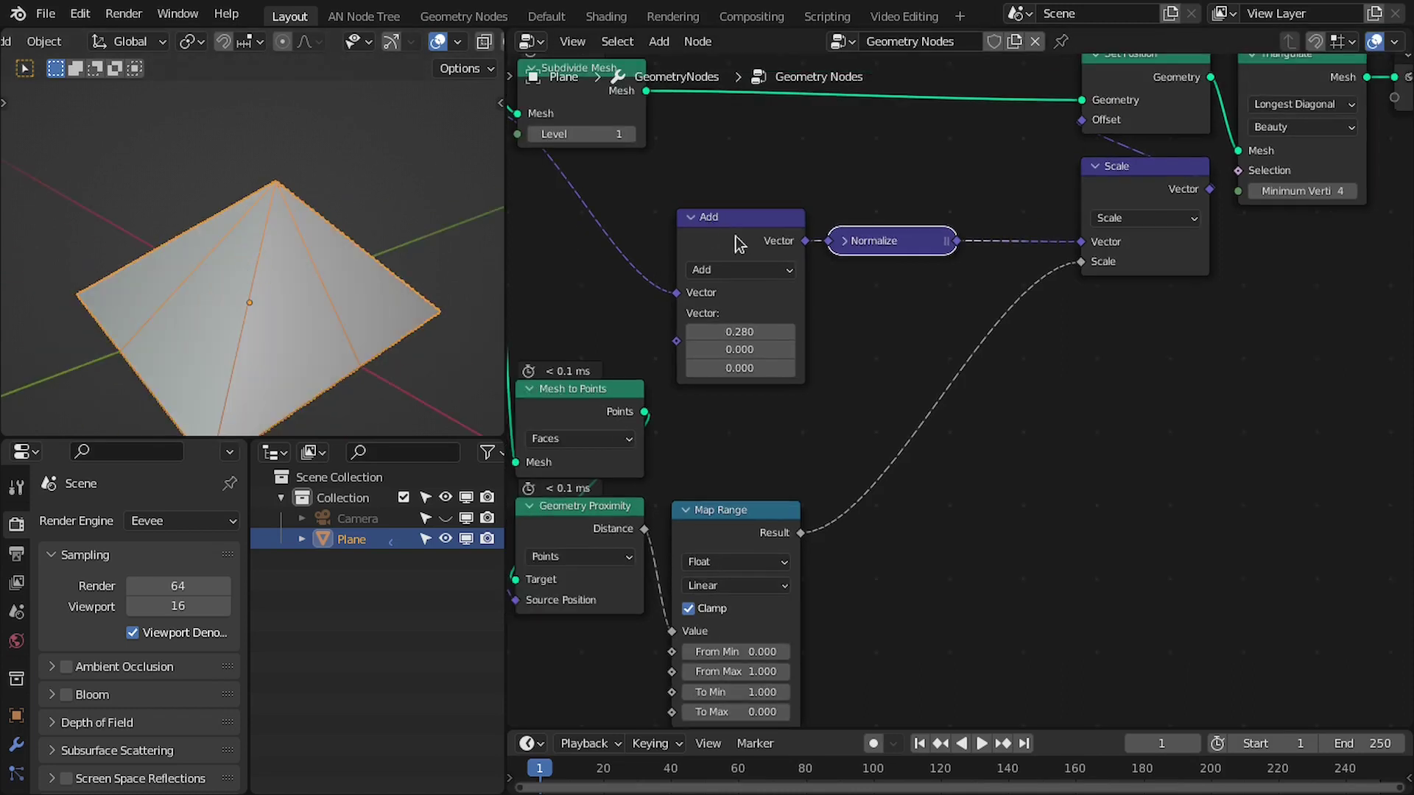
- Duplicate the Add node, insert the copy between Normalize and Scale, and set its operation to Multiply
{"action": "left_click", "coordinate": [755, 248]}
{"action": "key", "text": "shift+d"}
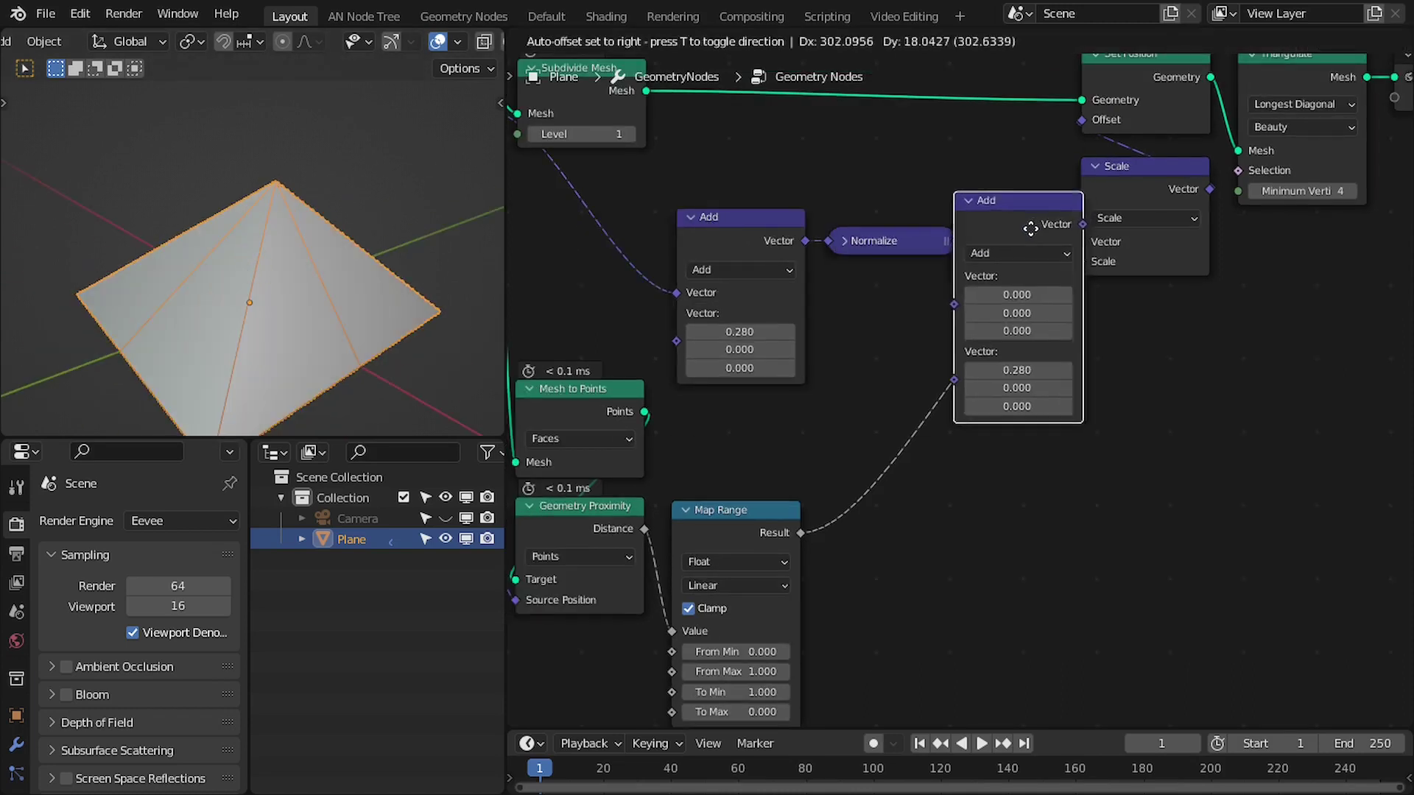
{"action": "left_click", "coordinate": [1090, 250]}
{"action": "left_click", "coordinate": [1090, 265]}
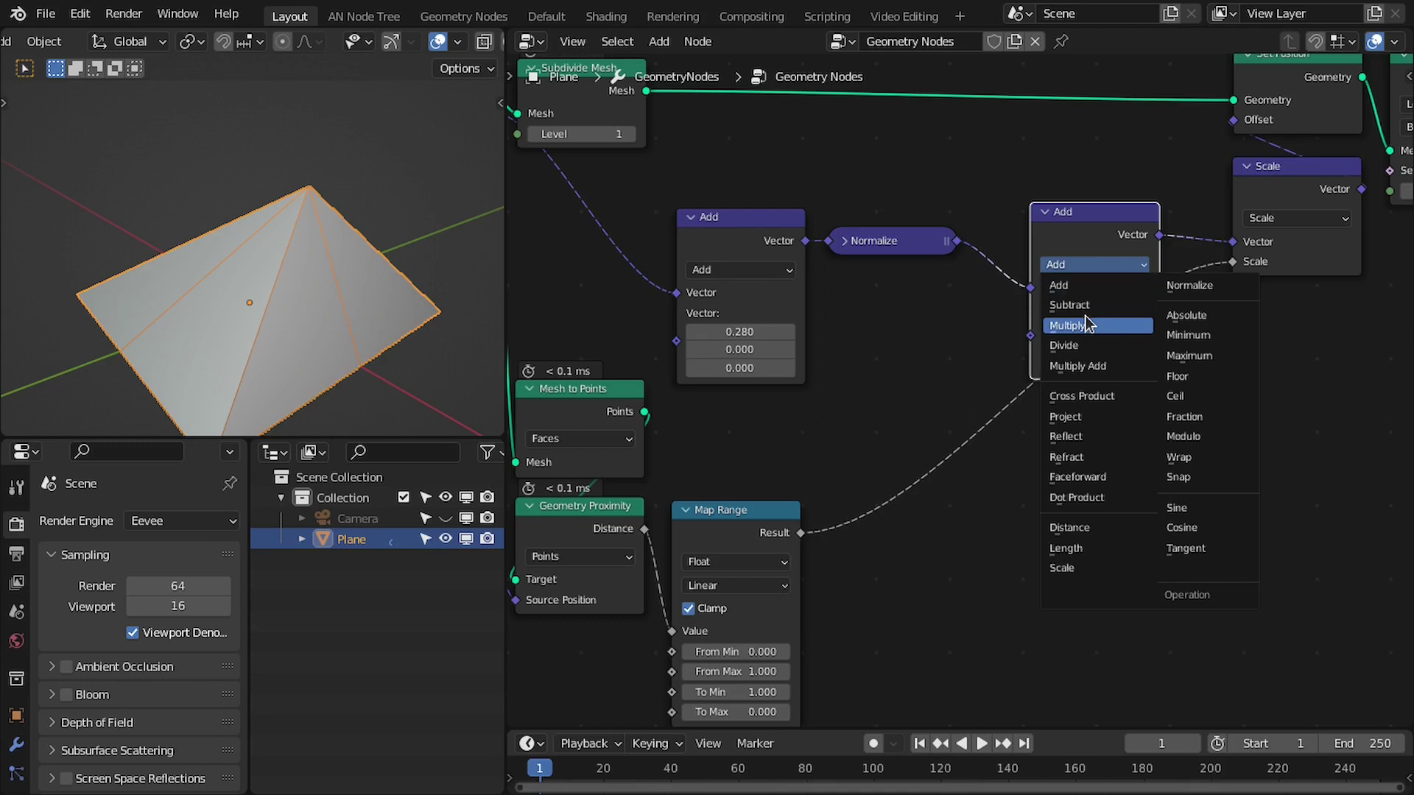
{"action": "left_click", "coordinate": [1064, 319]}
- Set all three vector components of the Multiply node to 1
{"action": "left_click_drag", "start_coordinate": [1063, 316], "coordinate": [1067, 353]}
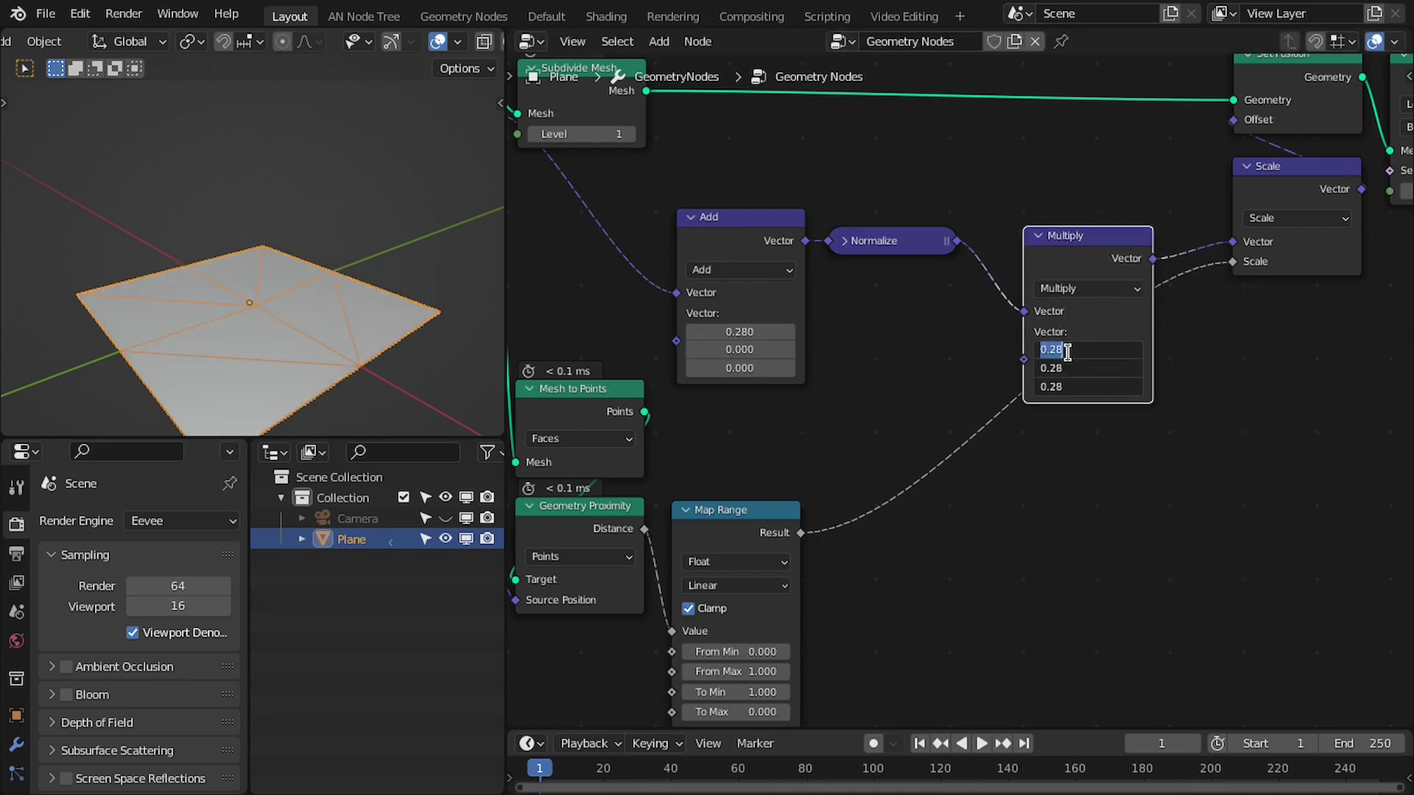
{"action": "key", "text": "Return"}
{"action": "mouse_move", "coordinate": [1088, 349]}
{"action": "left_mouse_down"}
{"action": "mouse_move", "coordinate": [1133, 349]}
{"action": "mouse_move", "coordinate": [1089, 351]}
{"action": "left_mouse_up"}
{"action": "left_click", "coordinate": [1090, 351]}
{"action": "type", "text": "1"}
{"action": "key", "text": "Return"}
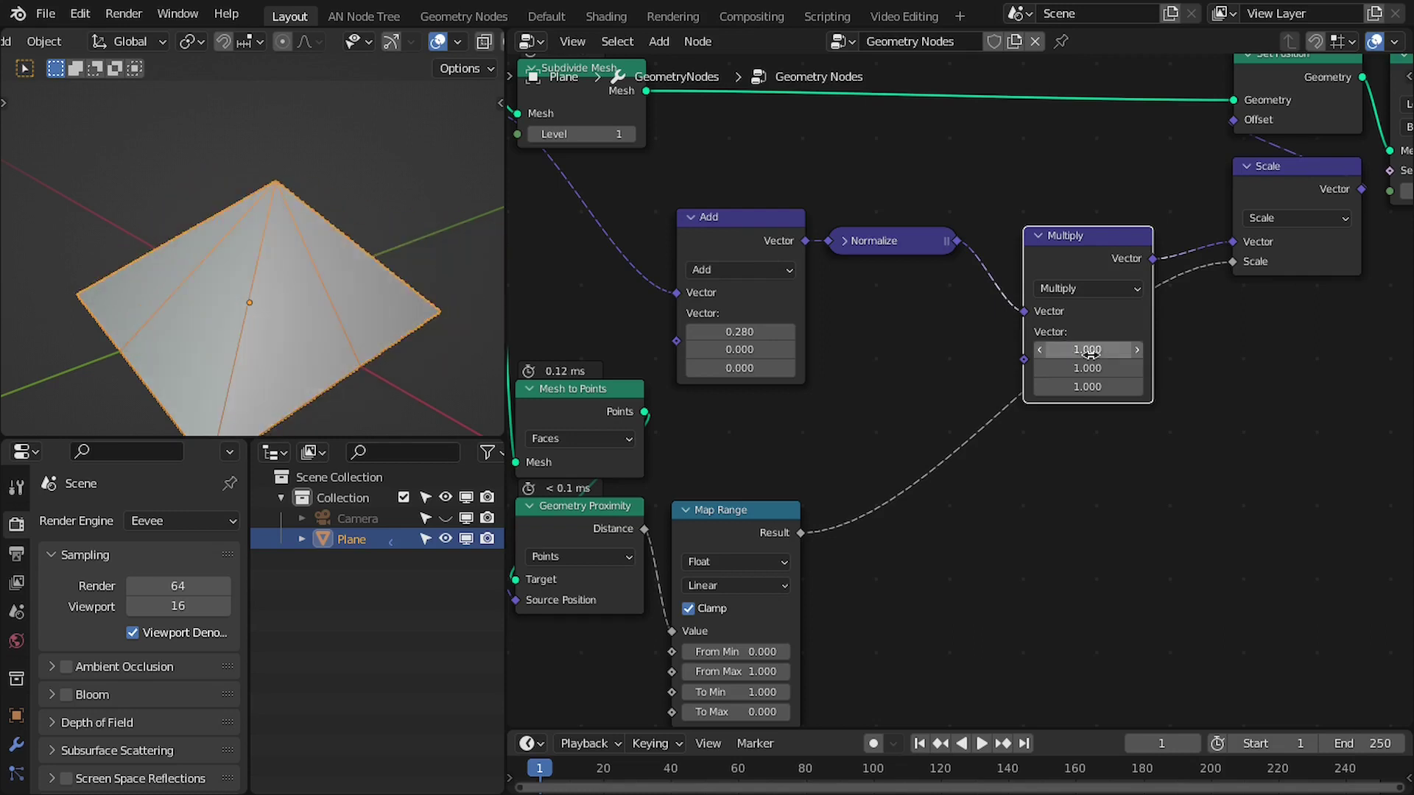
- Move the Multiply and Scale nodes so they sit close together after Normalize
{"action": "scroll", "coordinate": [1110, 354], "scroll_direction": "down", "scroll_amount": 5}
{"action": "middle_click_drag", "start_coordinate": [1053, 349], "coordinate": [910, 342]}
{"action": "scroll", "coordinate": [909, 342], "scroll_direction": "up", "scroll_amount": 4}
{"action": "left_click_drag", "start_coordinate": [876, 232], "coordinate": [837, 223]}
{"action": "left_click_drag", "start_coordinate": [1069, 201], "coordinate": [993, 262]}
{"action": "middle_click_drag", "start_coordinate": [643, 601], "coordinate": [822, 558]}
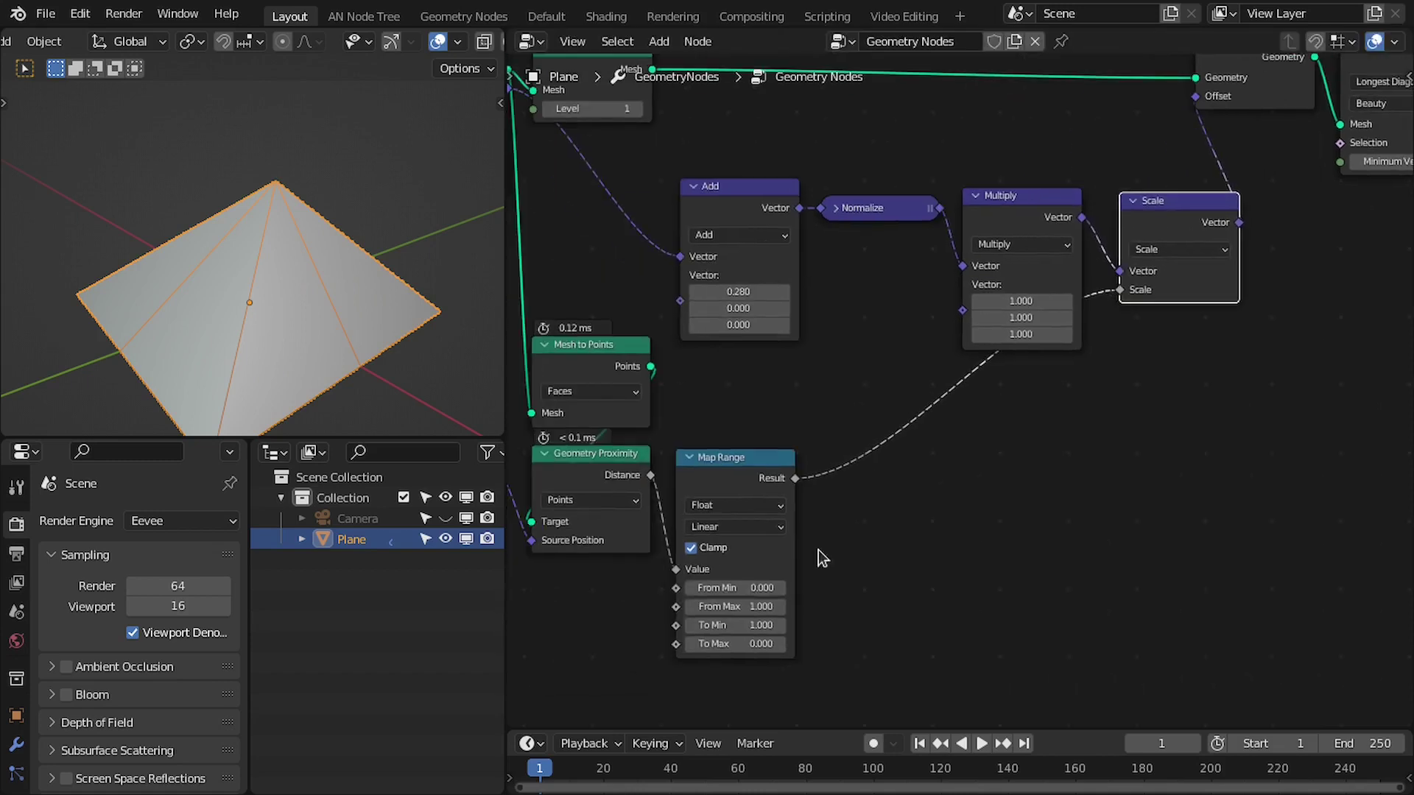
- Move Set Position back so that it sits above the Scale node
{"action": "scroll", "coordinate": [1126, 344], "scroll_direction": "down", "scroll_amount": 3}
{"action": "middle_click_drag", "start_coordinate": [1126, 344], "coordinate": [1078, 387]}
{"action": "scroll", "coordinate": [1078, 387], "scroll_direction": "up", "scroll_amount": 2}
{"action": "left_click_drag", "start_coordinate": [1179, 126], "coordinate": [1125, 129]}
{"action": "left_click", "coordinate": [1115, 293]}
{"action": "scroll", "coordinate": [1126, 298], "scroll_direction": "down", "scroll_amount": 2}
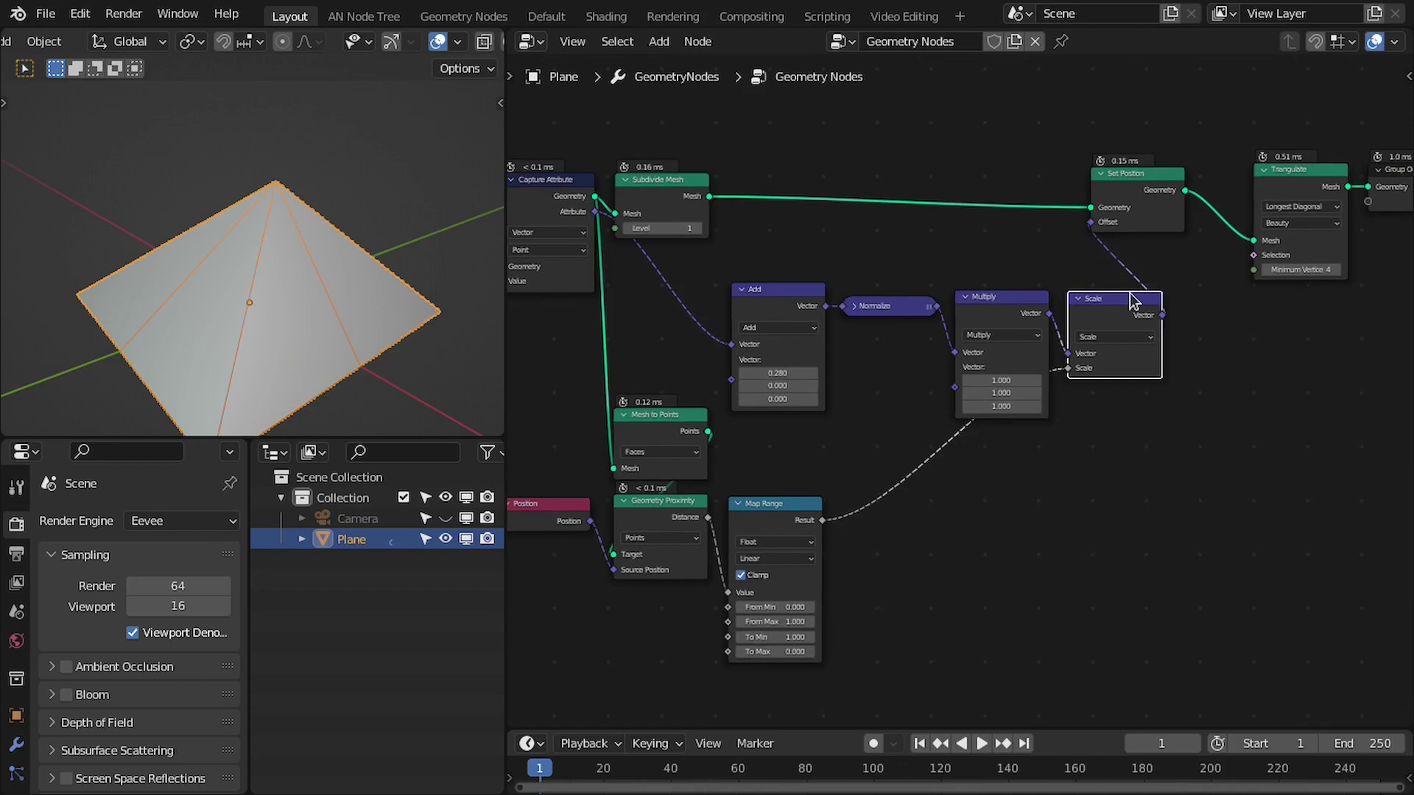
{"action": "left_click_drag", "start_coordinate": [804, 302], "coordinate": [1161, 321]}
{"action": "left_click", "coordinate": [1117, 300]}
- Raise Group Input and Group Output above the other nodes, and move Triangulate next to Set Position
{"action": "middle_click_drag", "start_coordinate": [743, 222], "coordinate": [1249, 353]}
{"action": "scroll", "coordinate": [1052, 364], "scroll_direction": "up", "scroll_amount": 1}
{"action": "scroll", "coordinate": [817, 310], "scroll_direction": "up", "scroll_amount": 1}
{"action": "left_click_drag", "start_coordinate": [811, 301], "coordinate": [933, 174]}
{"action": "scroll", "coordinate": [935, 184], "scroll_direction": "down", "scroll_amount": 3}
{"action": "middle_click_drag", "start_coordinate": [1197, 244], "coordinate": [553, 329]}
{"action": "scroll", "coordinate": [1265, 354], "scroll_direction": "down", "scroll_amount": 1}
{"action": "left_click_drag", "start_coordinate": [1295, 397], "coordinate": [1320, 197]}
{"action": "left_click_drag", "start_coordinate": [1211, 413], "coordinate": [1162, 412]}
{"action": "scroll", "coordinate": [1208, 394], "scroll_direction": "down", "scroll_amount": 1}
{"action": "middle_click_drag", "start_coordinate": [935, 311], "coordinate": [1306, 309]}
- Subdivide the plane's mesh once in Edit Mode and inspect the pyramids from several sides
{"action": "key", "text": "Tab"}
{"action": "middle_click_drag", "start_coordinate": [315, 296], "coordinate": [295, 213]}
{"action": "right_click", "coordinate": [307, 255]}
{"action": "left_click", "coordinate": [300, 243]}
{"action": "key", "text": "Tab"}
{"action": "key", "text": "Tab"}
{"action": "middle_click_drag", "start_coordinate": [296, 305], "coordinate": [327, 378]}
{"action": "middle_click_drag", "start_coordinate": [251, 229], "coordinate": [356, 263]}
{"action": "middle_click_drag", "start_coordinate": [257, 297], "coordinate": [304, 340]}
{"action": "scroll", "coordinate": [302, 292], "scroll_direction": "up", "scroll_amount": 3}
{"action": "key", "text": "Tab"}
- Add a Separate Geometry node next to Group Input, above Capture Attribute
{"action": "scroll", "coordinate": [882, 274], "scroll_direction": "down", "scroll_amount": 3}
{"action": "middle_click_drag", "start_coordinate": [1006, 270], "coordinate": [902, 390]}
{"action": "scroll", "coordinate": [903, 391], "scroll_direction": "up", "scroll_amount": 4}
{"action": "key", "text": "shift+a"}
{"action": "left_click", "coordinate": [893, 354]}
{"action": "type", "text": "sepa"}
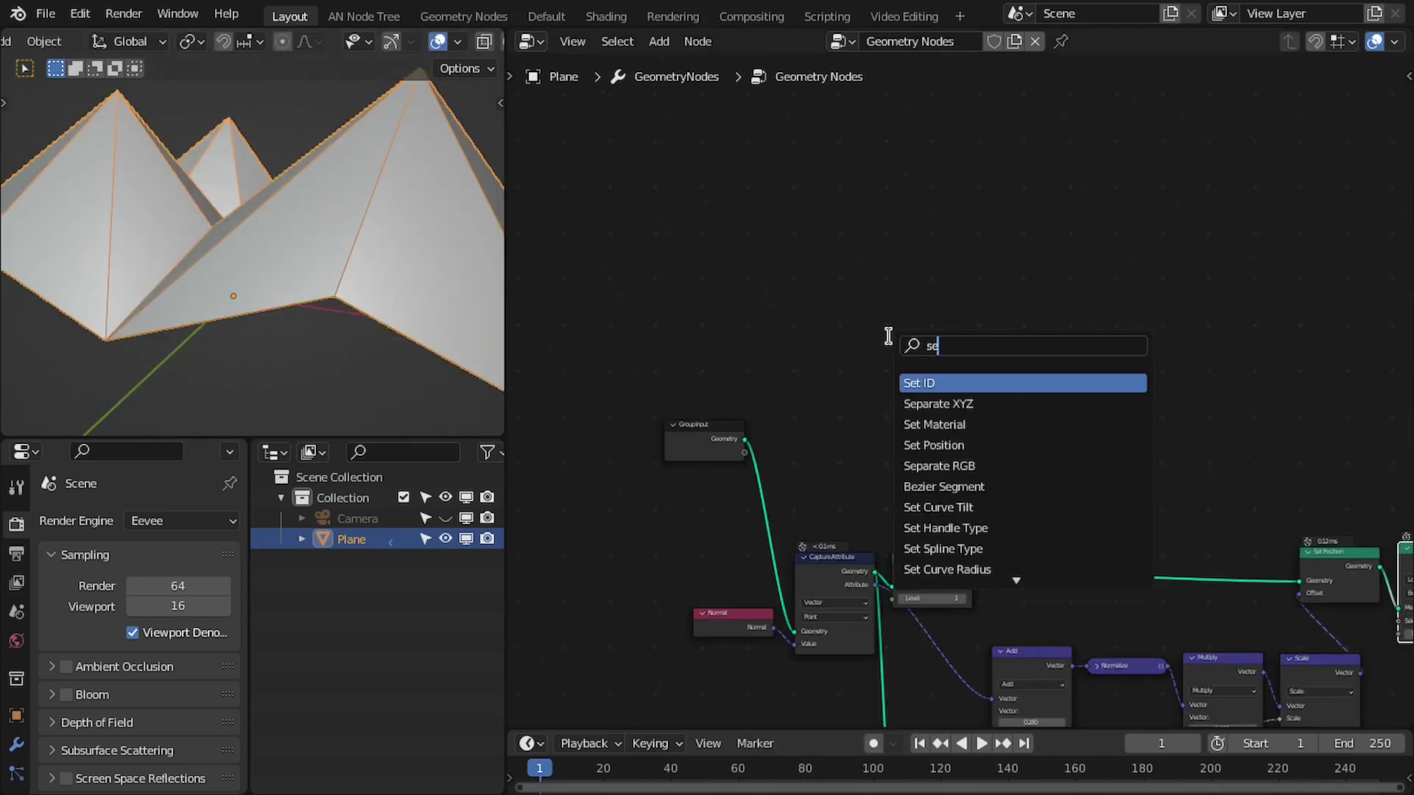
{"action": "key", "text": "Down"}
{"action": "key", "text": "Down"}
{"action": "key", "text": "Return"}
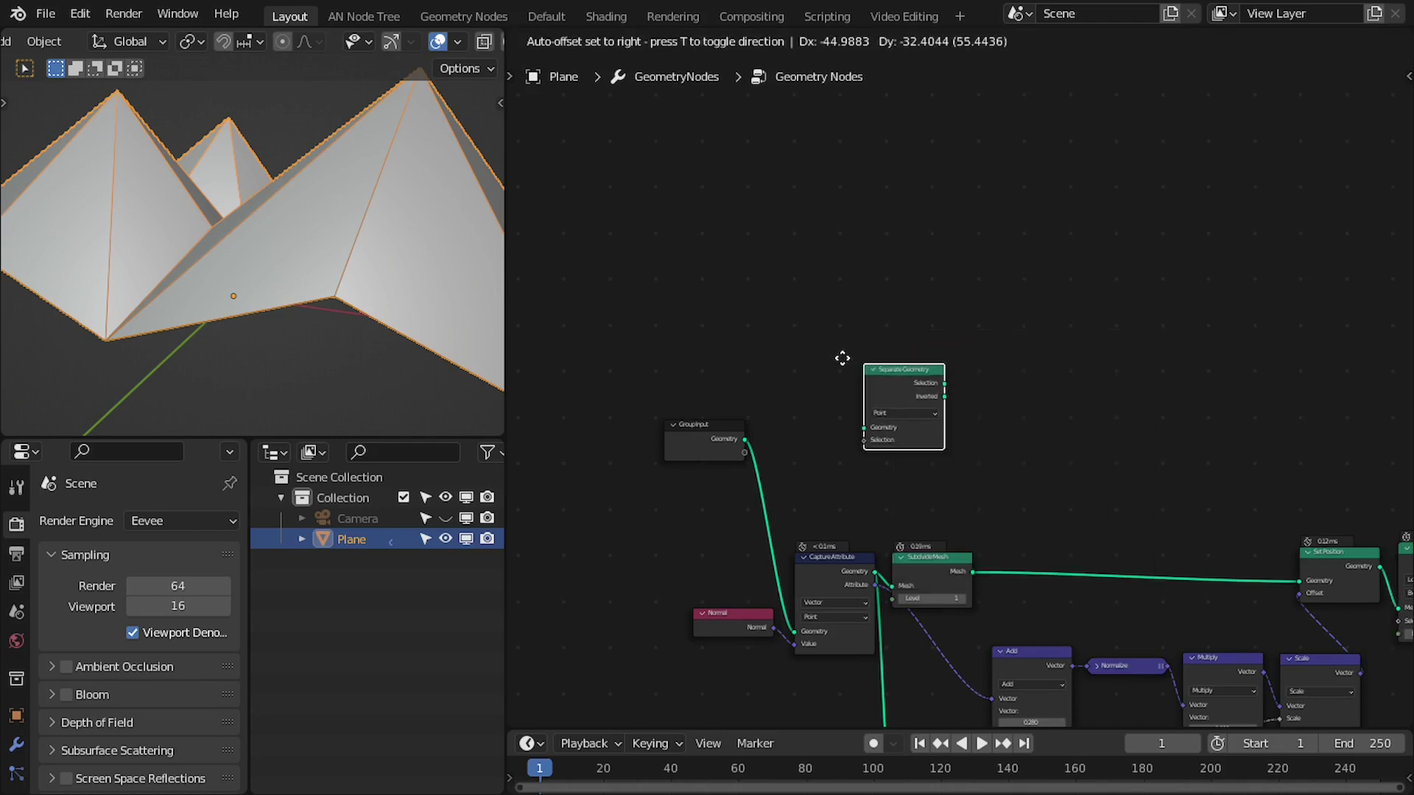
{"action": "left_click", "coordinate": [788, 413]}
{"action": "scroll", "coordinate": [847, 430], "scroll_direction": "up", "scroll_amount": 2}
{"action": "middle_click_drag", "start_coordinate": [847, 421], "coordinate": [942, 259]}
{"action": "scroll", "coordinate": [943, 260], "scroll_direction": "up", "scroll_amount": 4}
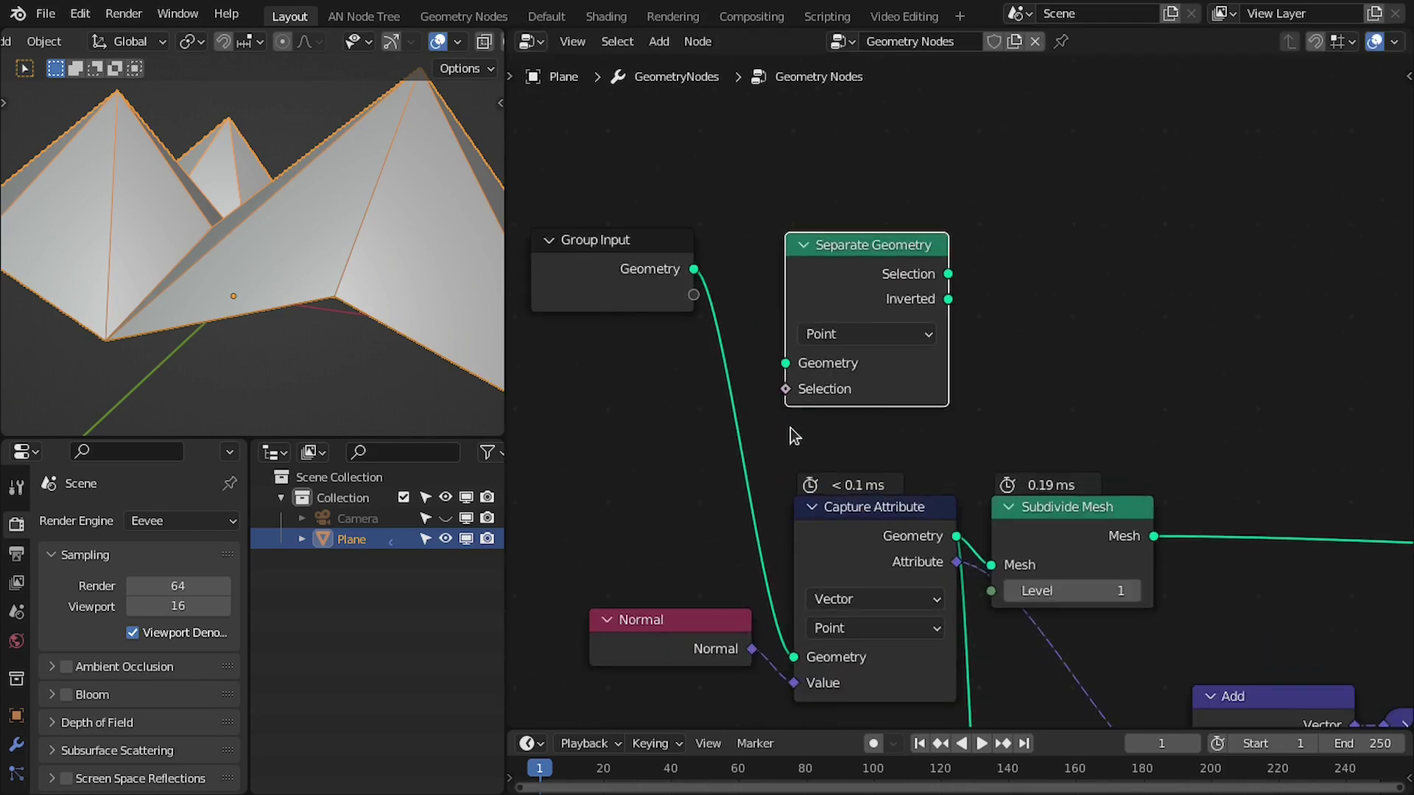
{"action": "scroll", "coordinate": [452, 273], "scroll_direction": "down", "scroll_amount": 5}
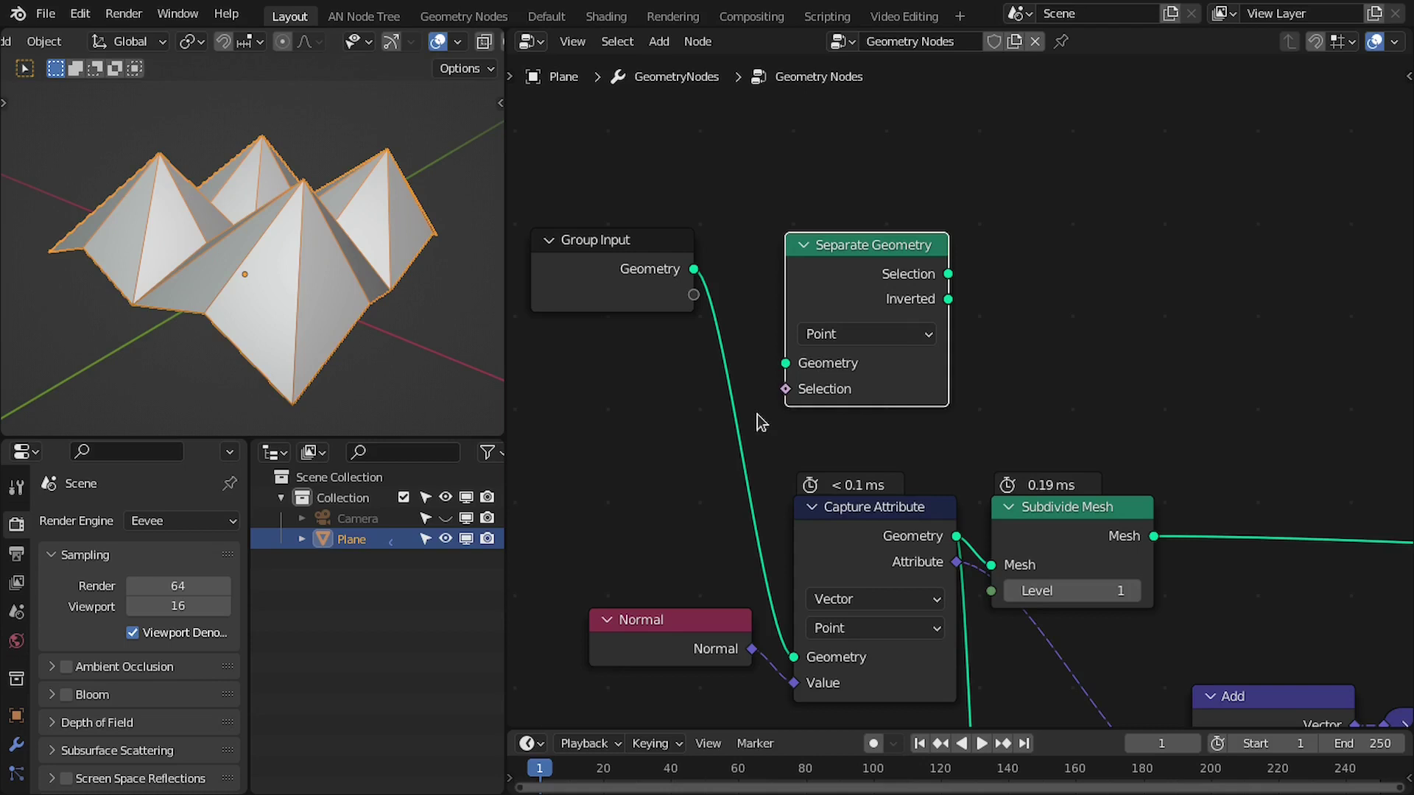
{"action": "left_click_drag", "start_coordinate": [784, 388], "coordinate": [648, 400]}
{"action": "left_click", "coordinate": [718, 310]}
{"action": "middle_click_drag", "start_coordinate": [826, 503], "coordinate": [802, 381]}
{"action": "scroll", "coordinate": [802, 382], "scroll_direction": "down", "scroll_amount": 12}
{"action": "left_click_drag", "start_coordinate": [703, 366], "coordinate": [1378, 736]}
{"action": "scroll", "coordinate": [995, 354], "scroll_direction": "up", "scroll_amount": 4}
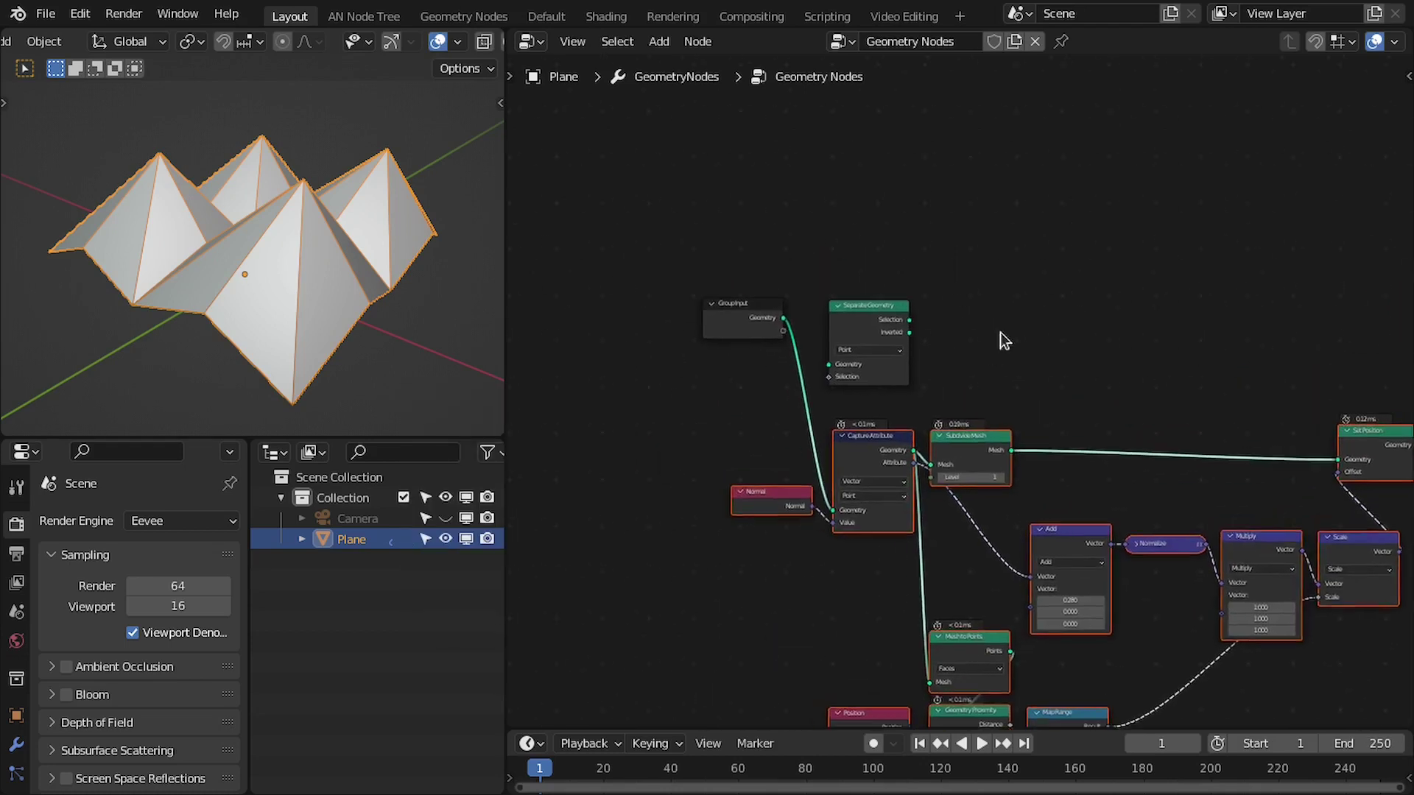
{"action": "left_click", "coordinate": [959, 309]}
- Connect Separate Geometry's Selection output to Capture Attribute's Geometry, and feed Group Input's Geometry into Separate Geometry
{"action": "left_click_drag", "start_coordinate": [1014, 126], "coordinate": [787, 618]}
{"action": "left_click_drag", "start_coordinate": [712, 644], "coordinate": [711, 642]}
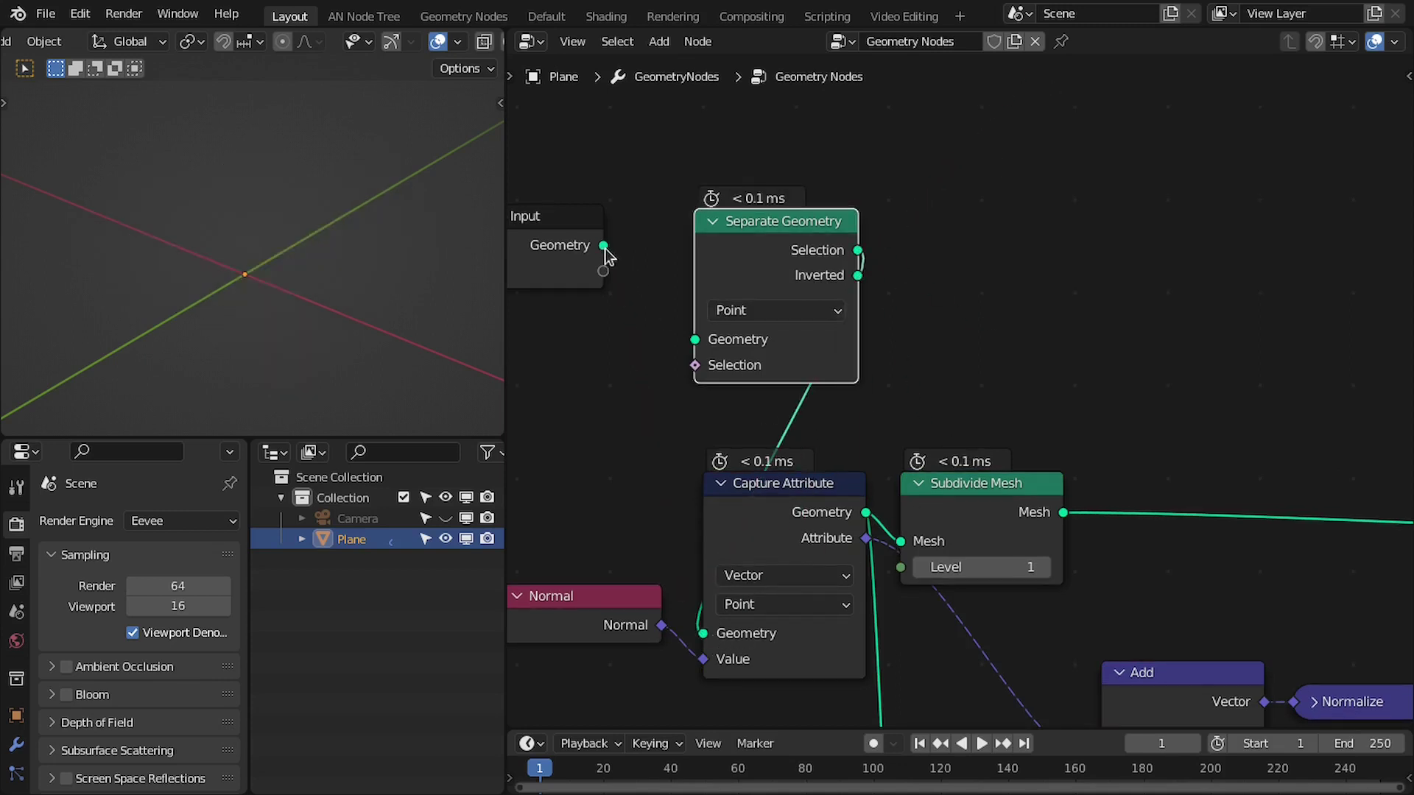
{"action": "left_click_drag", "start_coordinate": [687, 346], "coordinate": [699, 342]}
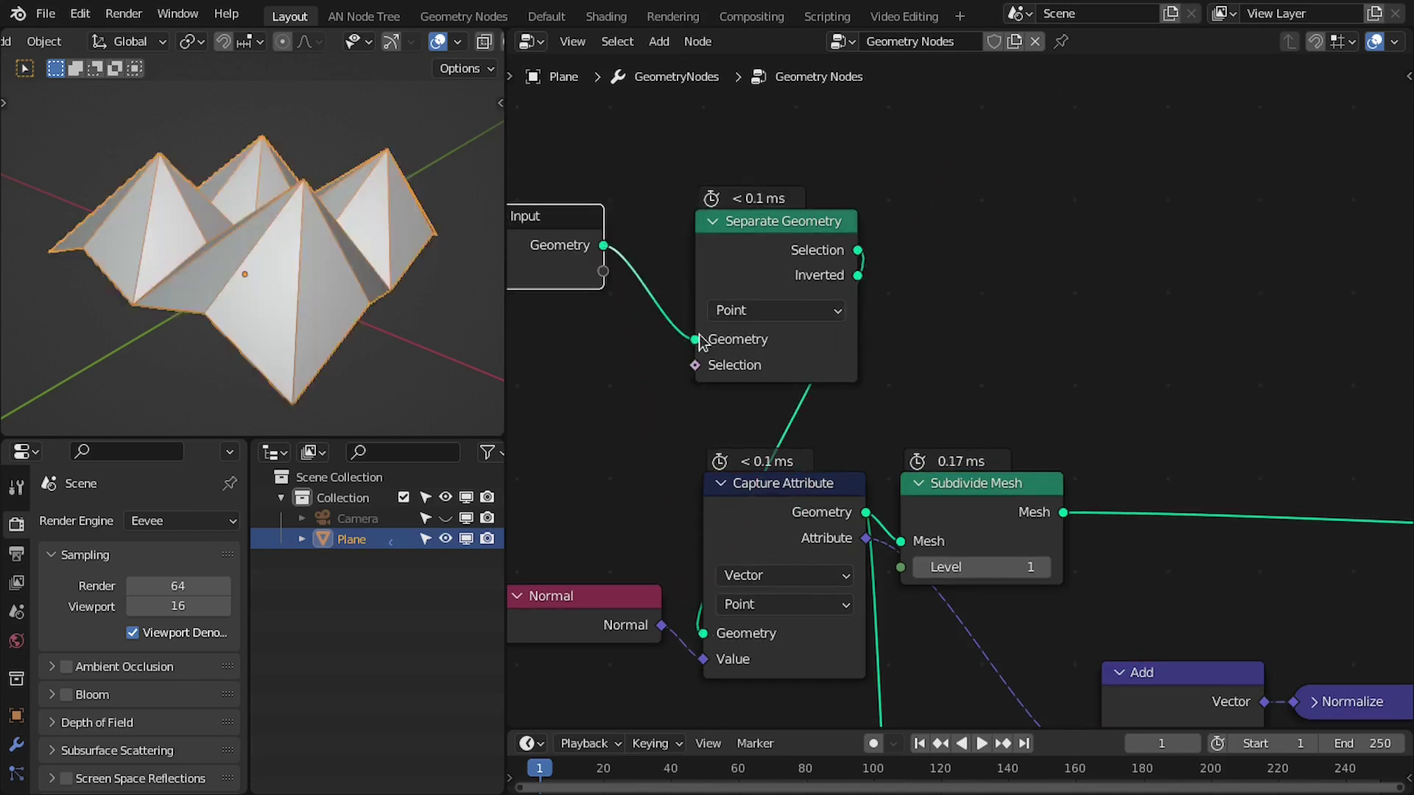
- Set Separate Geometry's domain to Face and move the node slightly closer to Capture Attribute
{"action": "left_click", "coordinate": [755, 317]}
{"action": "left_click", "coordinate": [757, 385]}
{"action": "mouse_move", "coordinate": [757, 228]}
{"action": "left_mouse_down"}
{"action": "mouse_move", "coordinate": [753, 263]}
{"action": "mouse_move", "coordinate": [759, 249]}
{"action": "left_mouse_up"}
{"action": "scroll", "coordinate": [835, 314], "scroll_direction": "down", "scroll_amount": 5}
{"action": "scroll", "coordinate": [825, 346], "scroll_direction": "up", "scroll_amount": 3}
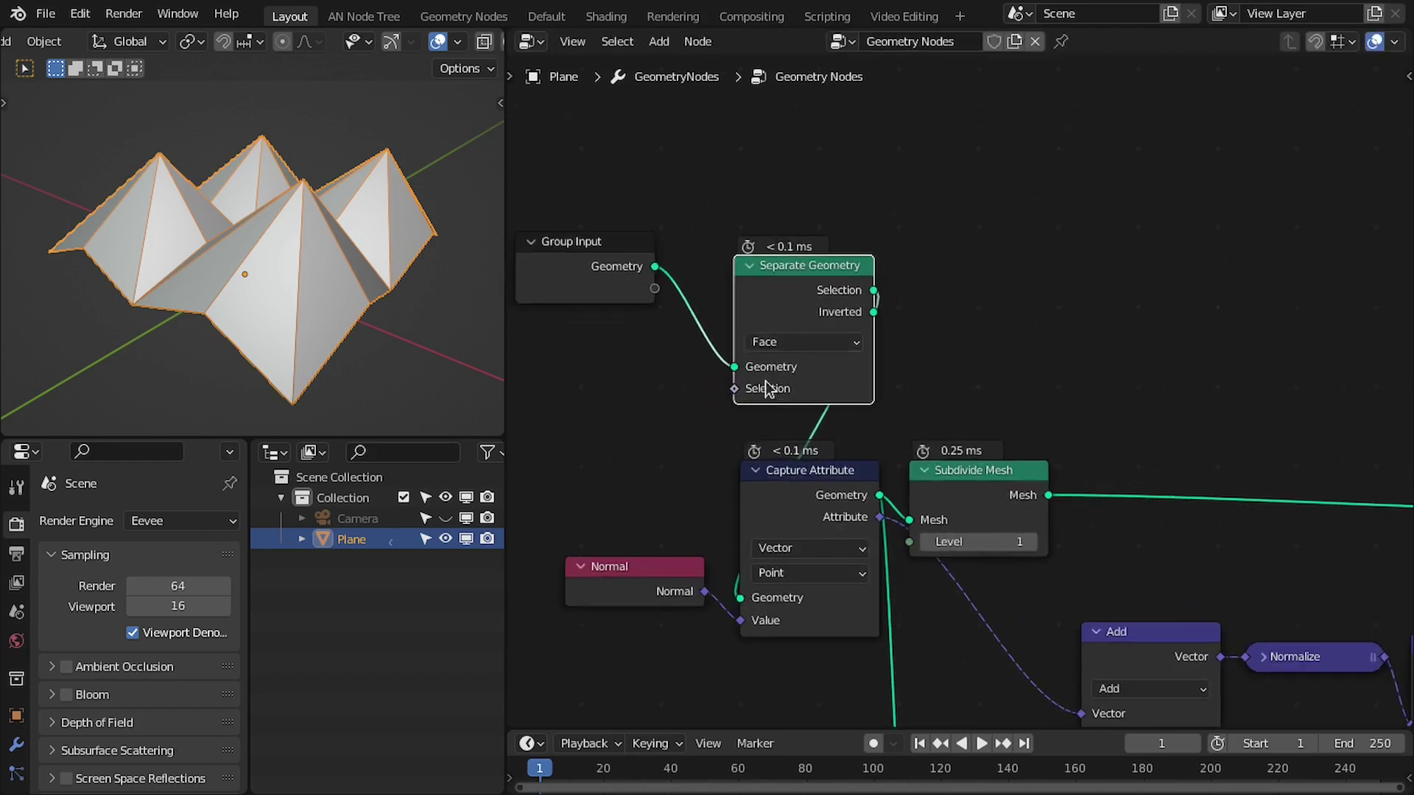
{"action": "scroll", "coordinate": [654, 346], "scroll_direction": "down", "scroll_amount": 3}
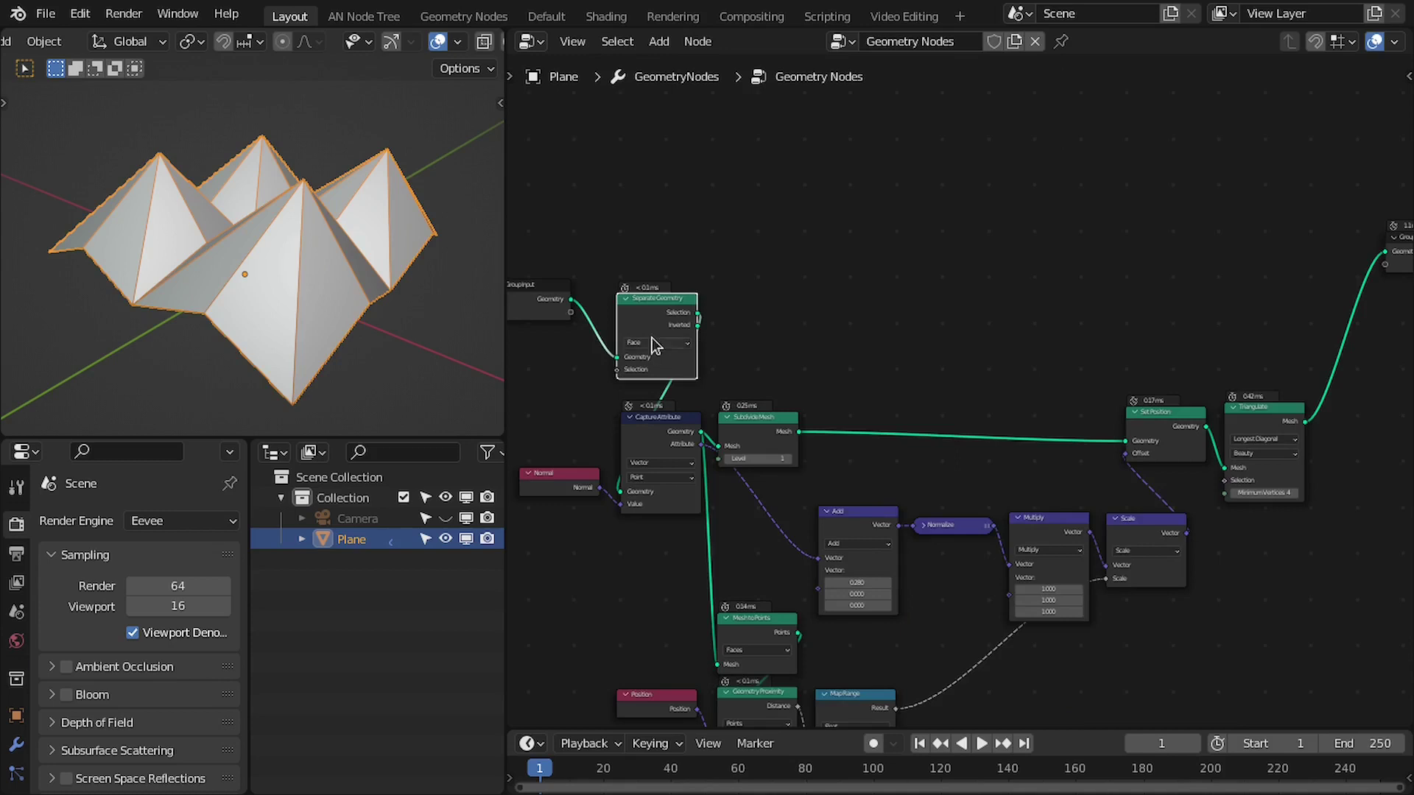
{"action": "scroll", "coordinate": [653, 290], "scroll_direction": "up", "scroll_amount": 1}
{"action": "scroll", "coordinate": [666, 313], "scroll_direction": "up", "scroll_amount": 1}
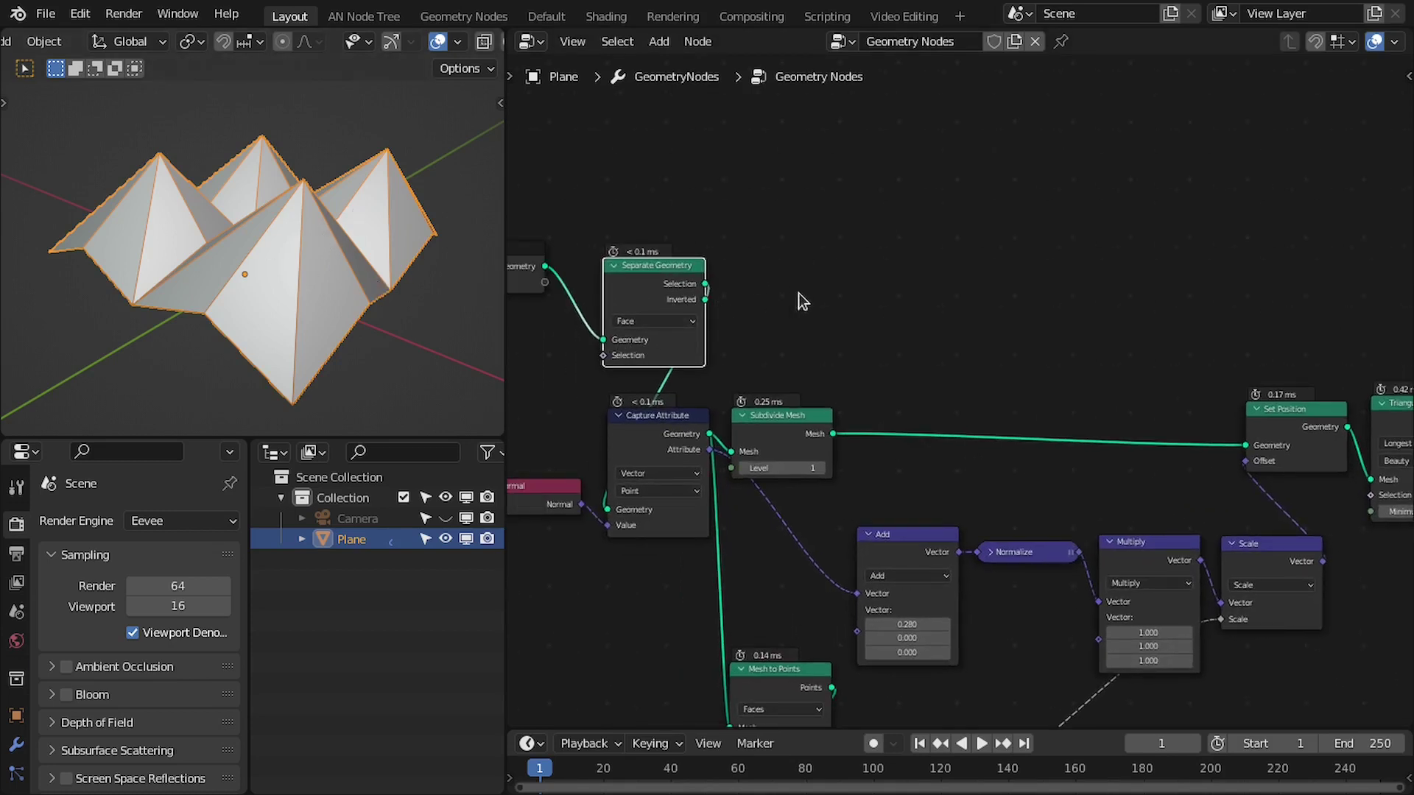
- Add a Join Geometry node between Triangulate and Group Output
{"action": "scroll", "coordinate": [941, 293], "scroll_direction": "down", "scroll_amount": 1}
{"action": "middle_click_drag", "start_coordinate": [1169, 239], "coordinate": [1076, 230]}
{"action": "key", "text": "shift+a"}
{"action": "left_click", "coordinate": [1127, 215]}
{"action": "type", "text": "join"}
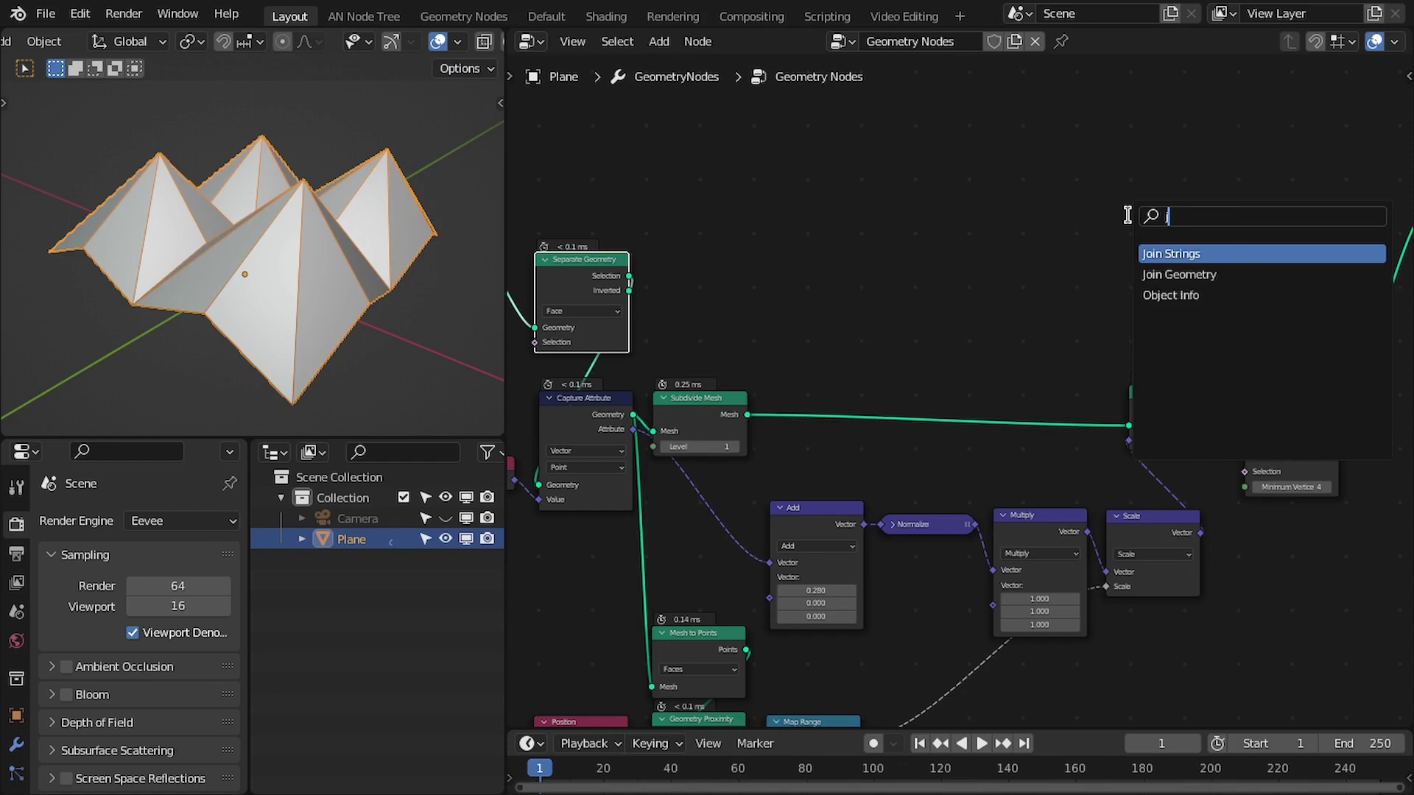
{"action": "key", "text": "Down"}
{"action": "key", "text": "Return"}
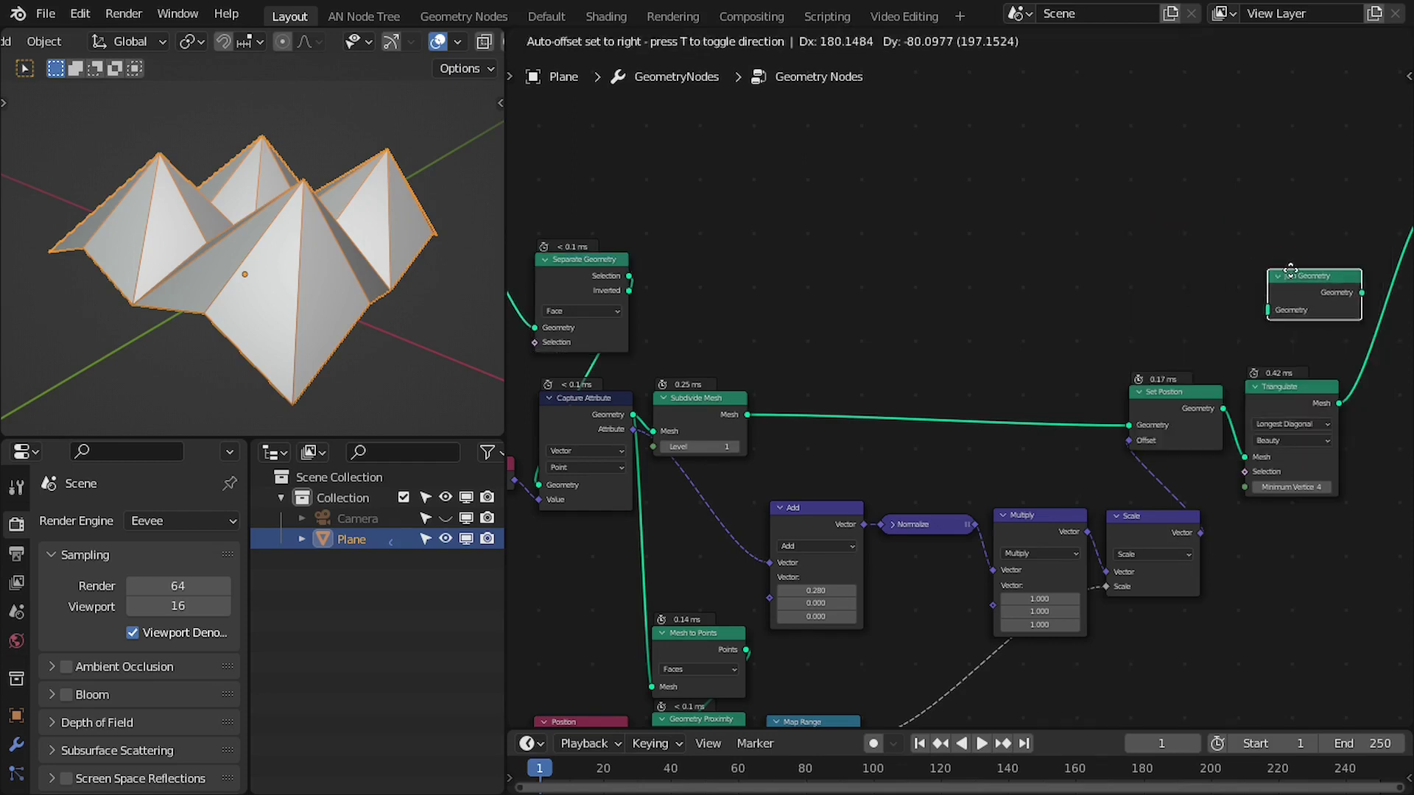
{"action": "left_click", "coordinate": [1391, 258]}
- Connect Separate Geometry's Inverted output to the Join Geometry node's input
{"action": "middle_click_drag", "start_coordinate": [1107, 275], "coordinate": [1054, 274]}
{"action": "middle_click_drag", "start_coordinate": [1054, 274], "coordinate": [1094, 257]}
{"action": "key", "text": "ctrl+space"}
{"action": "left_click_drag", "start_coordinate": [329, 302], "coordinate": [1174, 312]}
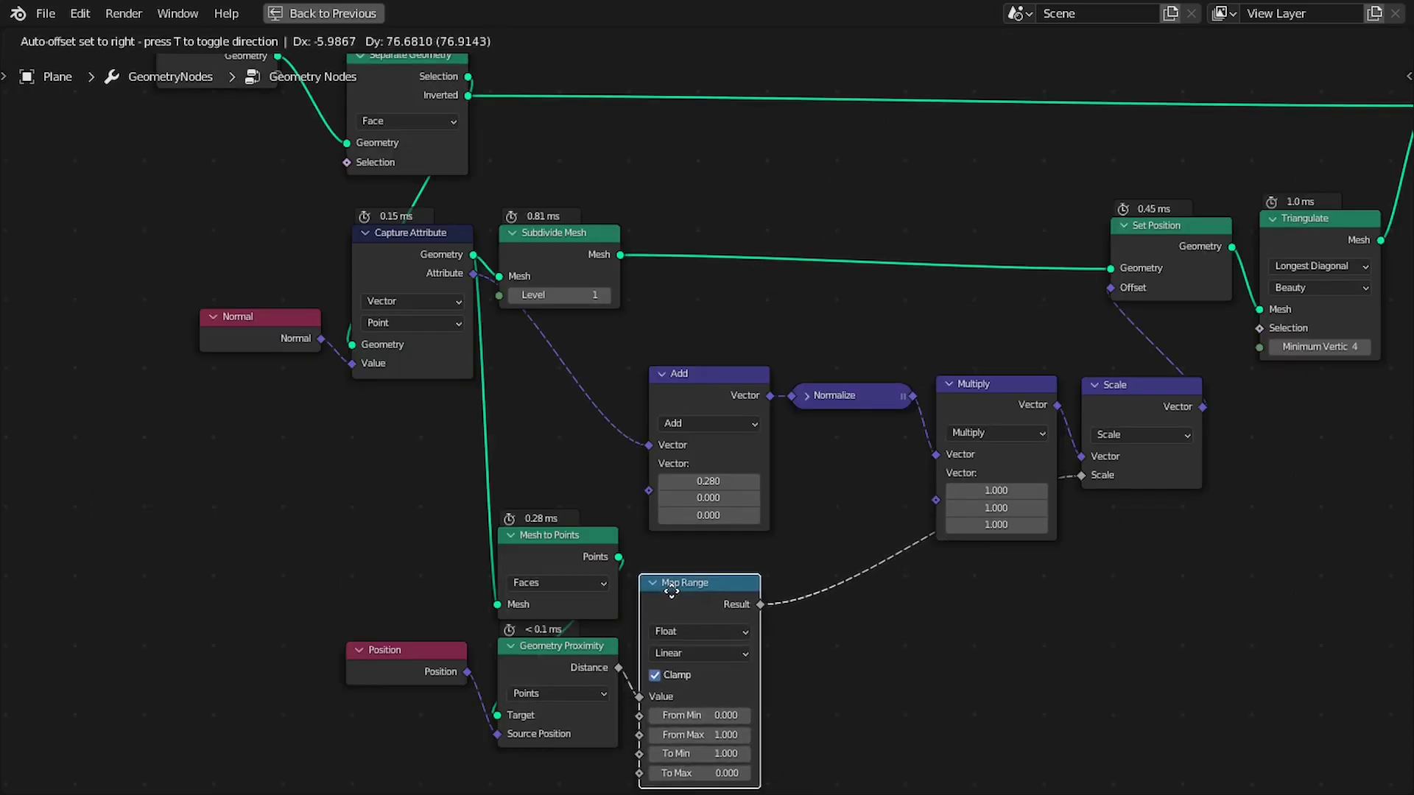
- Tidy the positions of Map Range and Mesh to Points, and set the Add node's X value to 0
{"action": "left_click_drag", "start_coordinate": [692, 598], "coordinate": [694, 589]}
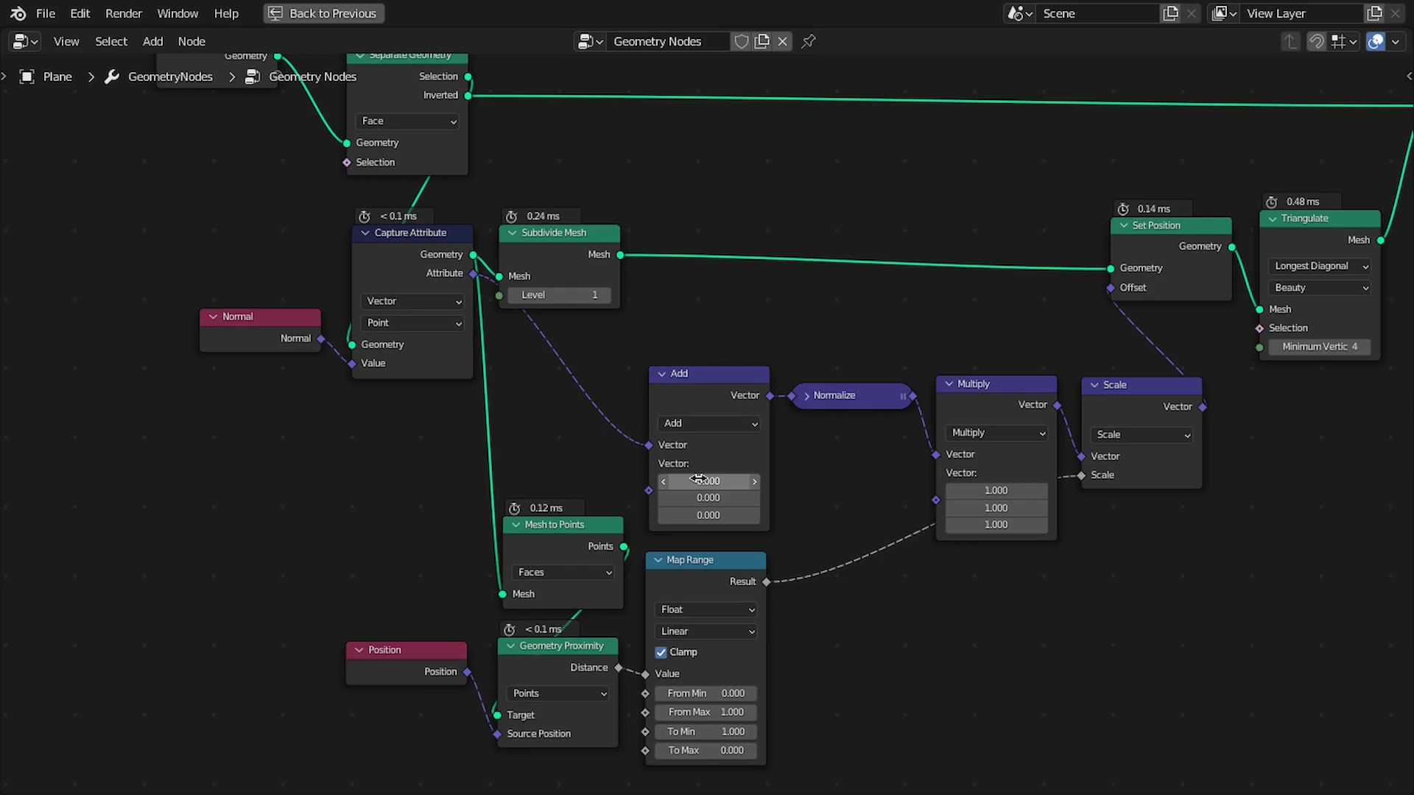
{"action": "key", "text": "ctrl+space"}
{"action": "key", "text": "Home"}
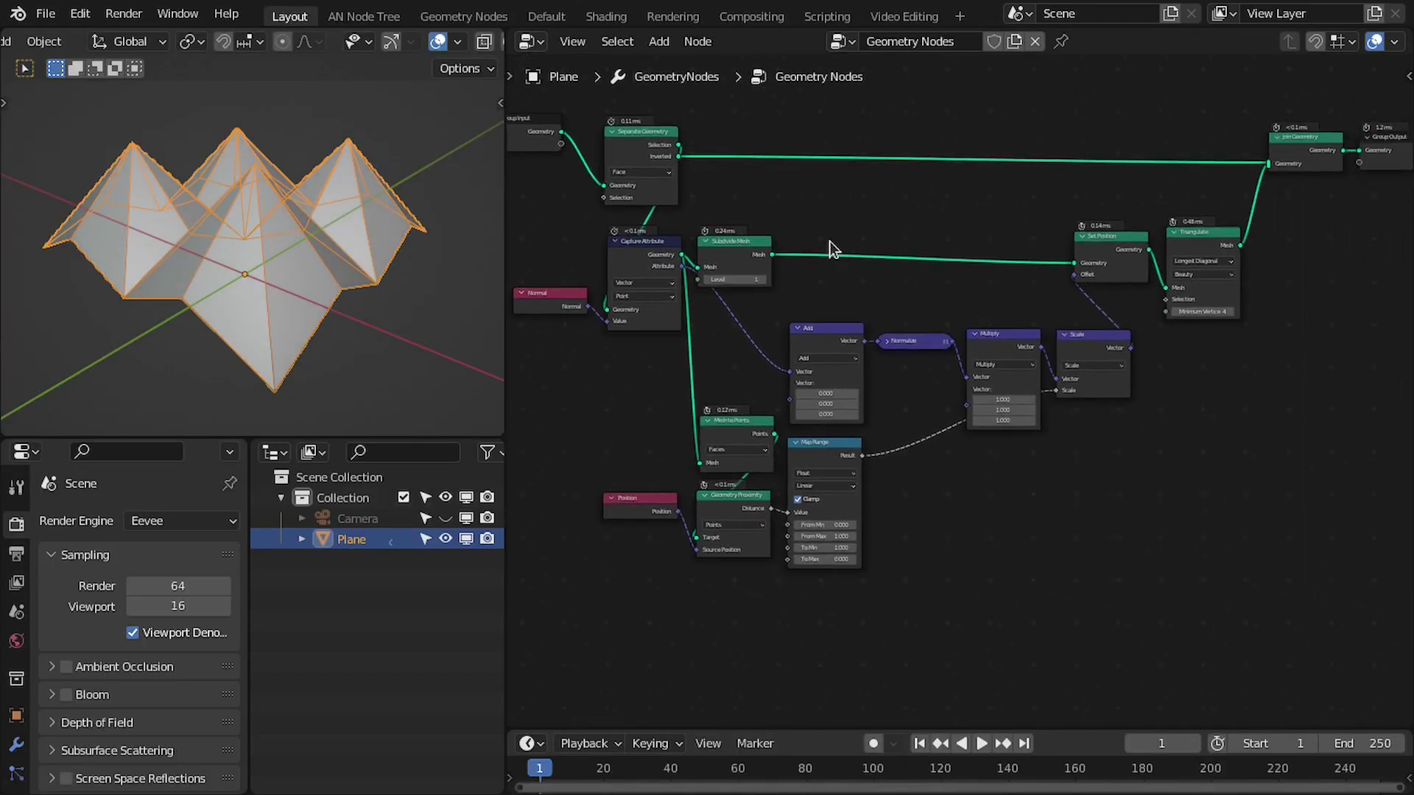
- Move Group Input and Group Output clear of the other nodes, and combine all nodes between them into a node group
{"action": "left_click_drag", "start_coordinate": [642, 195], "coordinate": [616, 129]}
{"action": "left_click_drag", "start_coordinate": [1278, 213], "coordinate": [1287, 126]}
{"action": "left_click_drag", "start_coordinate": [592, 178], "coordinate": [1305, 580]}
{"action": "scroll", "coordinate": [1064, 366], "scroll_direction": "up", "scroll_amount": 2}
{"action": "key", "text": "ctrl+space"}
{"action": "middle_click_drag", "start_coordinate": [547, 305], "coordinate": [593, 360]}
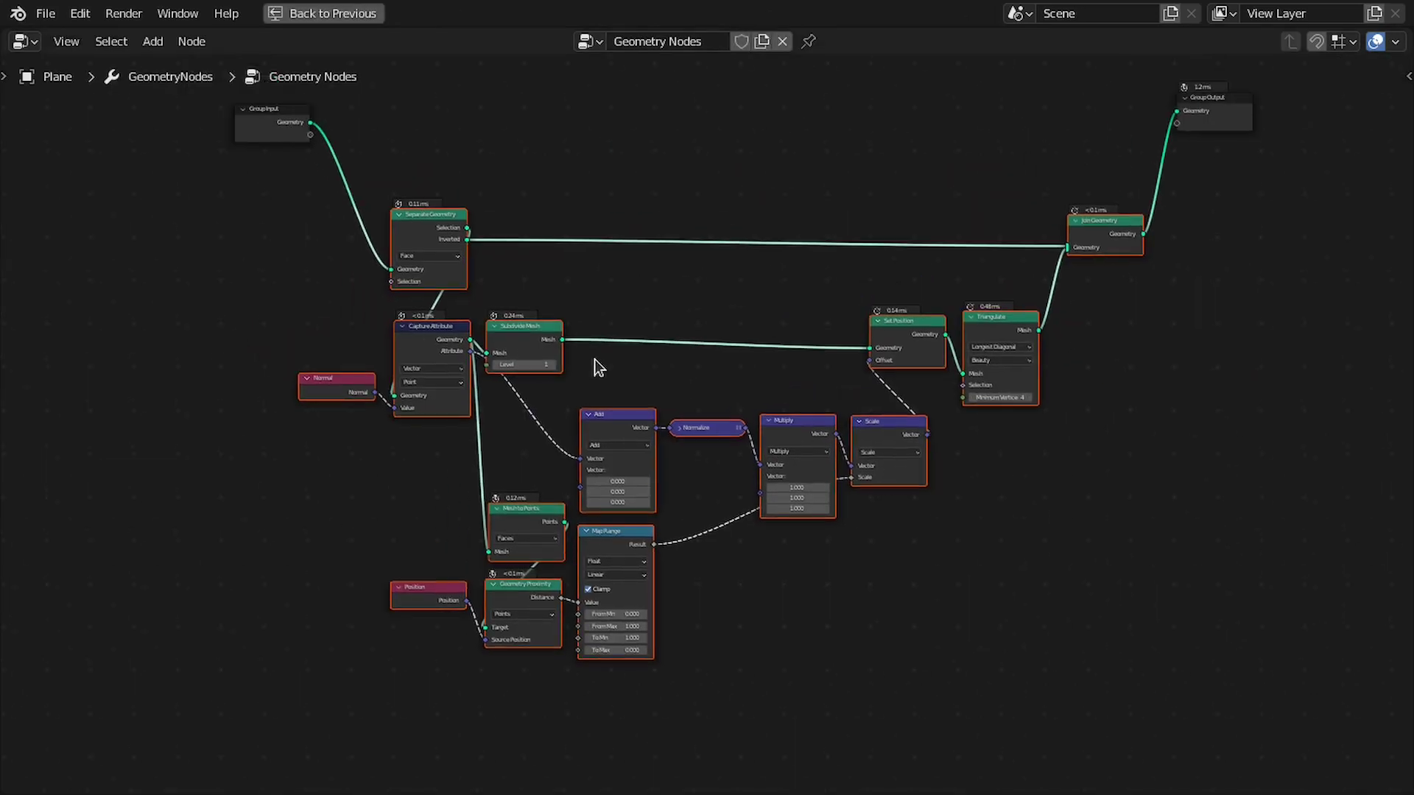
{"action": "key", "text": "ctrl+g"}
- Inside the group, expose Separate Geometry's Selection and Subdivide Mesh's Level as inputs on Group Input
{"action": "scroll", "coordinate": [635, 346], "scroll_direction": "up", "scroll_amount": 2}
{"action": "left_click", "coordinate": [515, 253]}
{"action": "scroll", "coordinate": [611, 251], "scroll_direction": "up", "scroll_amount": 2}
{"action": "middle_click_drag", "start_coordinate": [395, 344], "coordinate": [611, 355]}
{"action": "scroll", "coordinate": [611, 355], "scroll_direction": "up", "scroll_amount": 2}
{"action": "left_click_drag", "start_coordinate": [356, 465], "coordinate": [459, 151]}
{"action": "scroll", "coordinate": [486, 286], "scroll_direction": "up", "scroll_amount": 1}
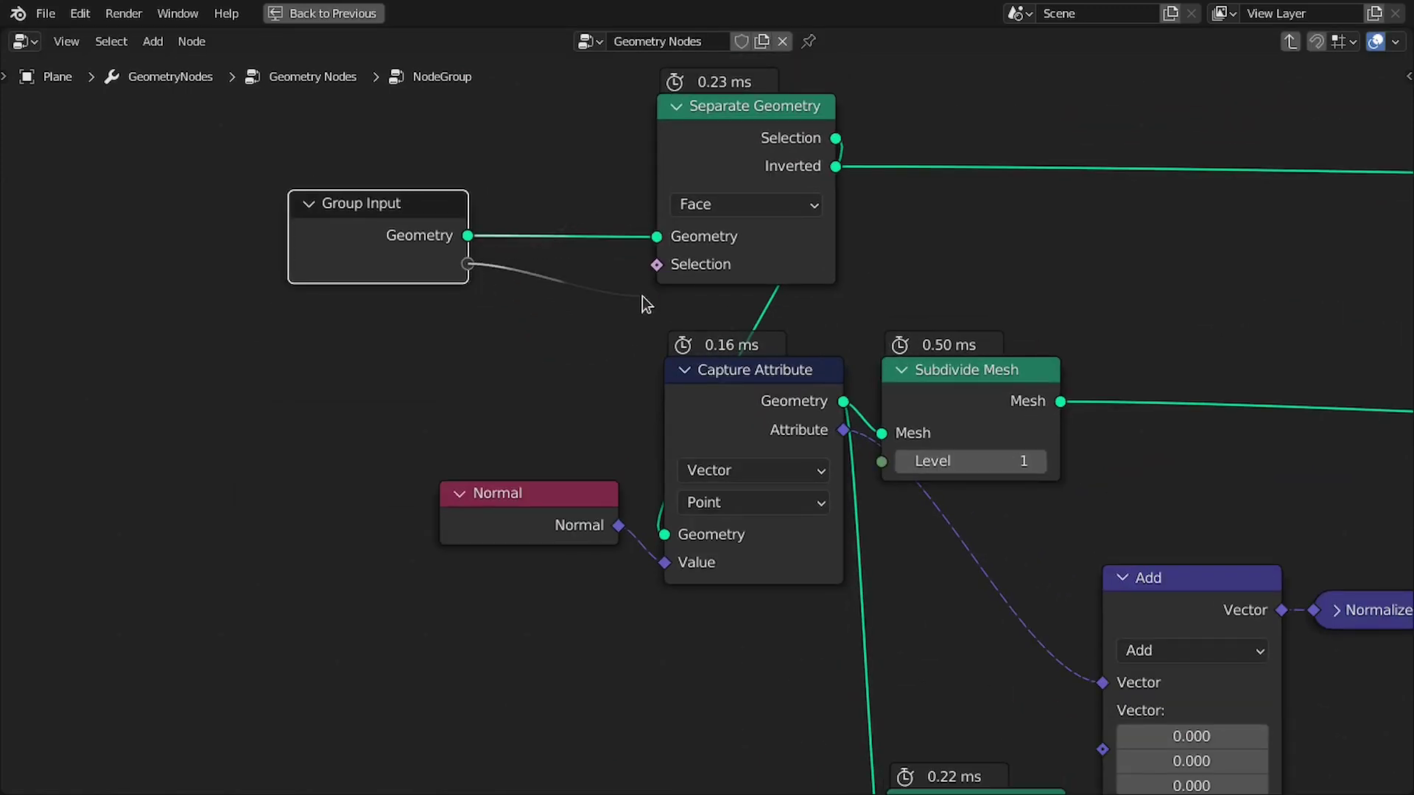
{"action": "left_click_drag", "start_coordinate": [638, 282], "coordinate": [651, 268]}
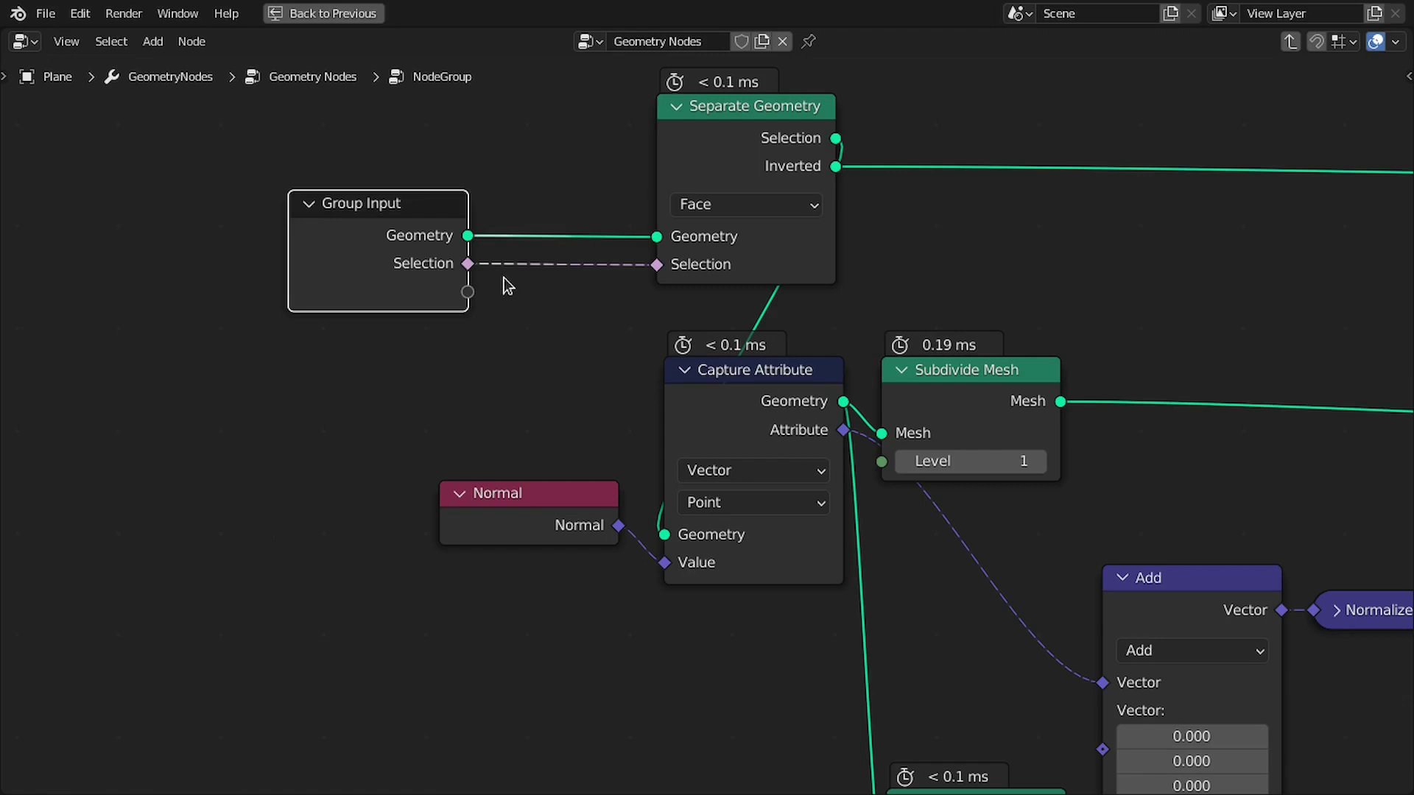
{"action": "left_click_drag", "start_coordinate": [882, 464], "coordinate": [881, 461]}
{"action": "scroll", "coordinate": [705, 420], "scroll_direction": "down", "scroll_amount": 3}
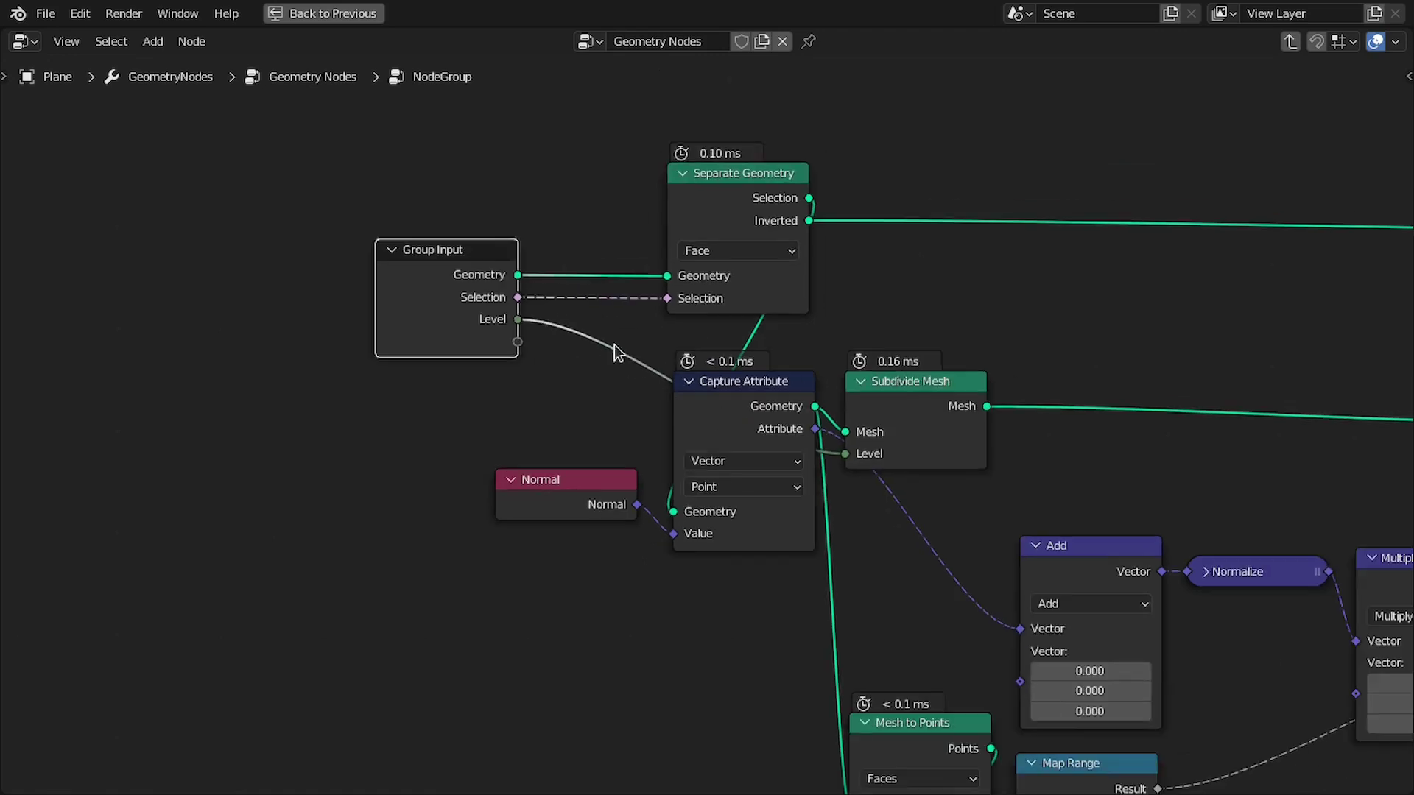
- Move Group Input down near Mesh to Points and expose Map Range's From Max and To Min as group inputs
{"action": "middle_click_drag", "start_coordinate": [616, 353], "coordinate": [612, 236]}
{"action": "left_click_drag", "start_coordinate": [469, 178], "coordinate": [703, 534]}
{"action": "middle_click_drag", "start_coordinate": [696, 494], "coordinate": [583, 235]}
{"action": "left_click_drag", "start_coordinate": [580, 276], "coordinate": [525, 352]}
{"action": "middle_click_drag", "start_coordinate": [593, 408], "coordinate": [454, 346]}
{"action": "scroll", "coordinate": [451, 341], "scroll_direction": "up", "scroll_amount": 2}
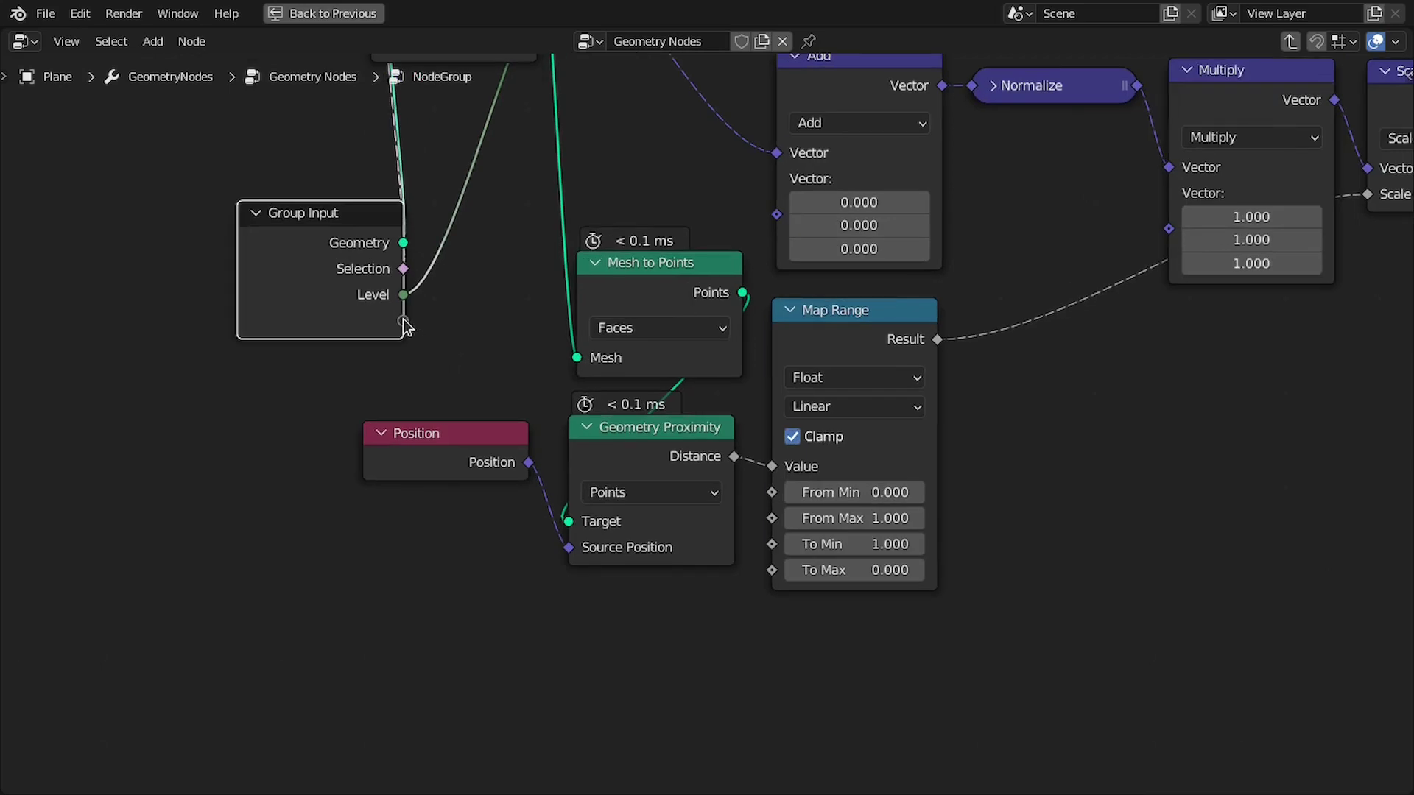
{"action": "left_click_drag", "start_coordinate": [771, 514], "coordinate": [771, 544]}
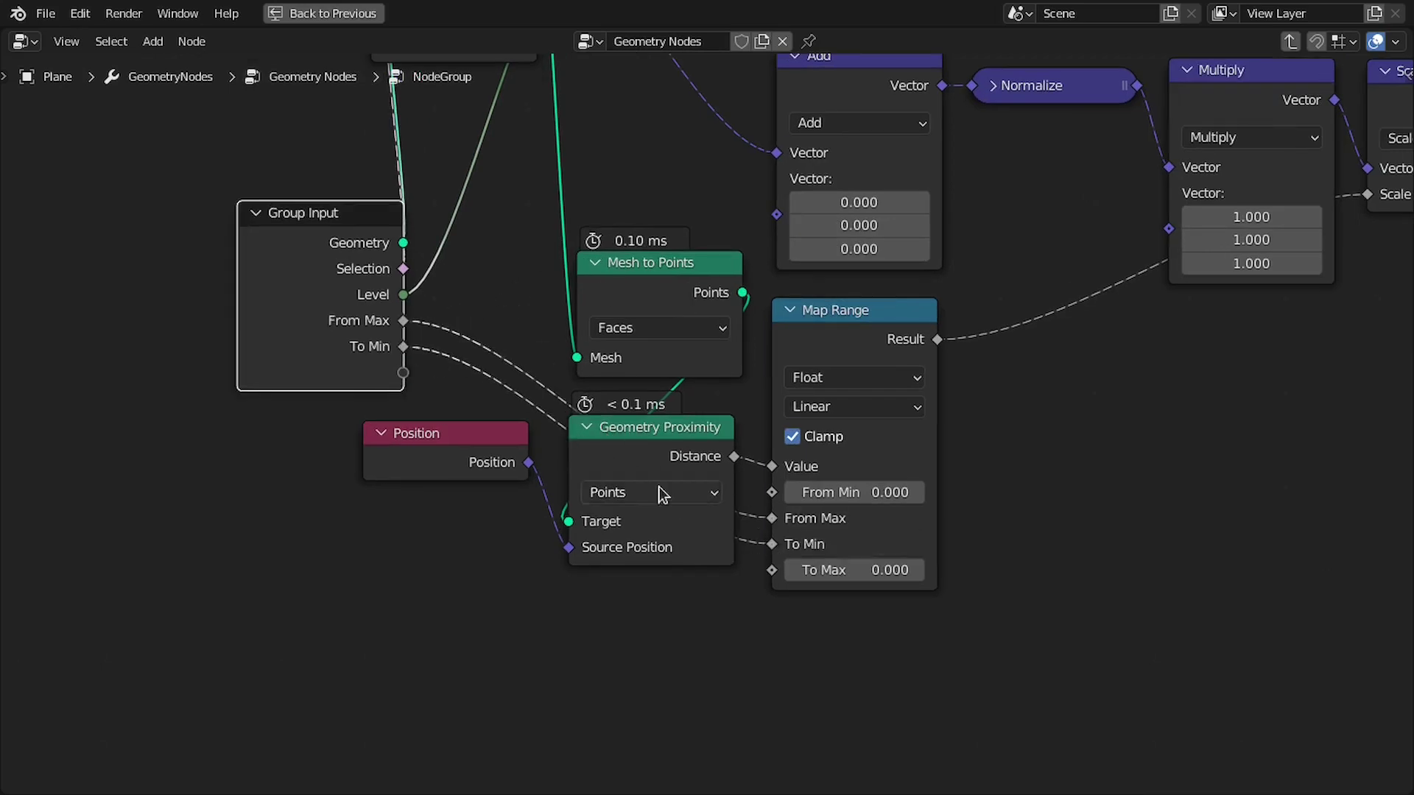
- Expose the second Vector input of Multiply and that of Add as group inputs
{"action": "middle_click_drag", "start_coordinate": [507, 305], "coordinate": [430, 474]}
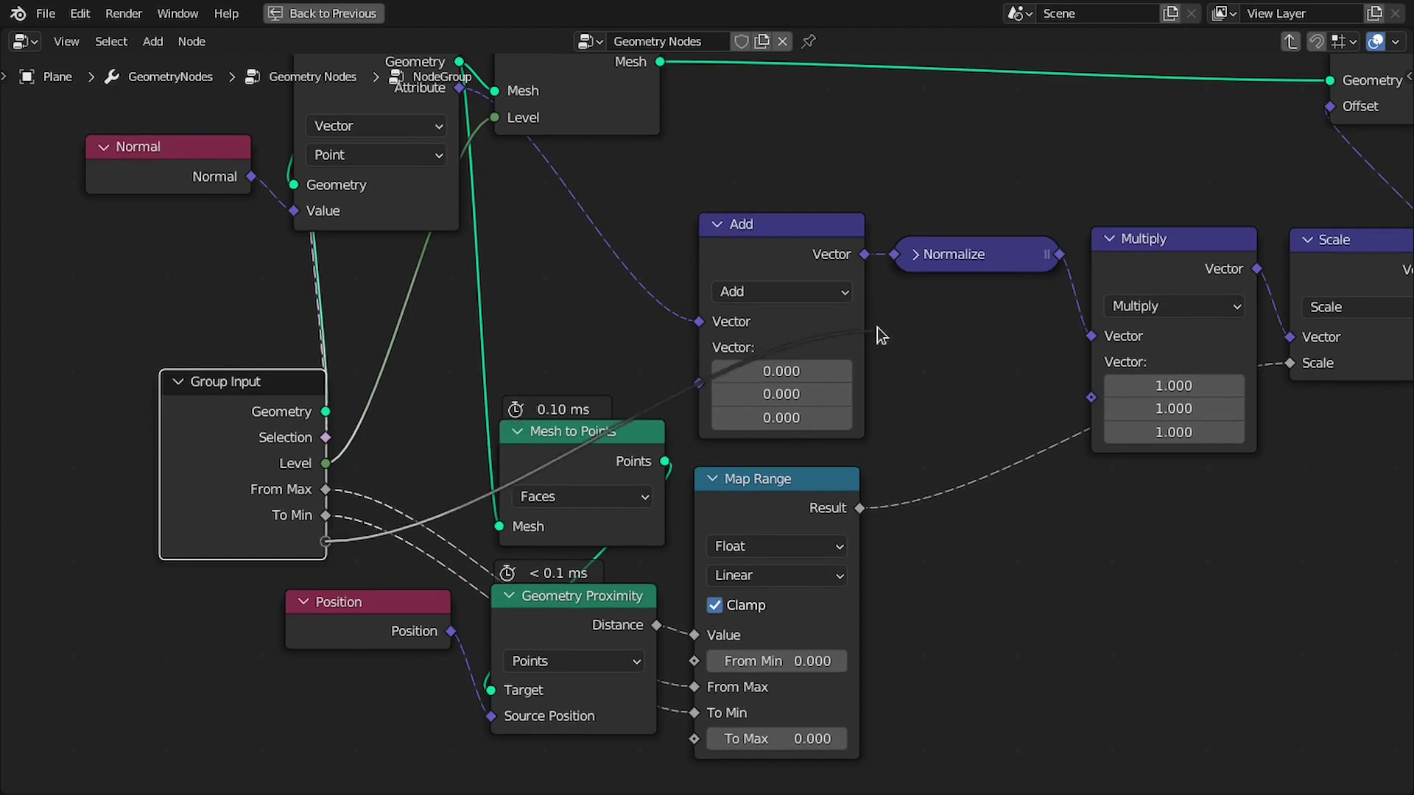
{"action": "left_click_drag", "start_coordinate": [1022, 348], "coordinate": [1097, 397]}
{"action": "left_click", "coordinate": [1122, 241]}
{"action": "left_click_drag", "start_coordinate": [331, 565], "coordinate": [617, 398]}
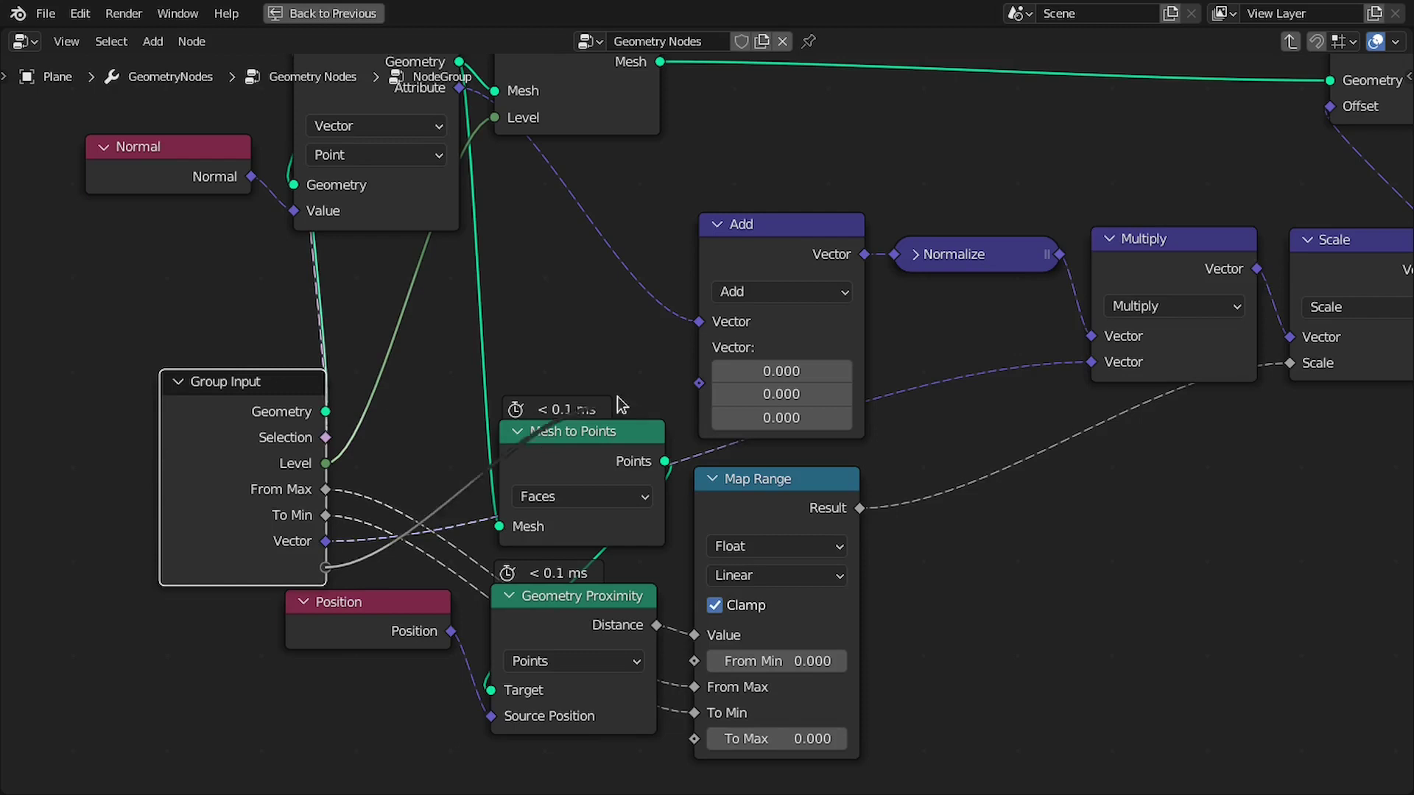
{"action": "left_click_drag", "start_coordinate": [698, 375], "coordinate": [698, 368]}
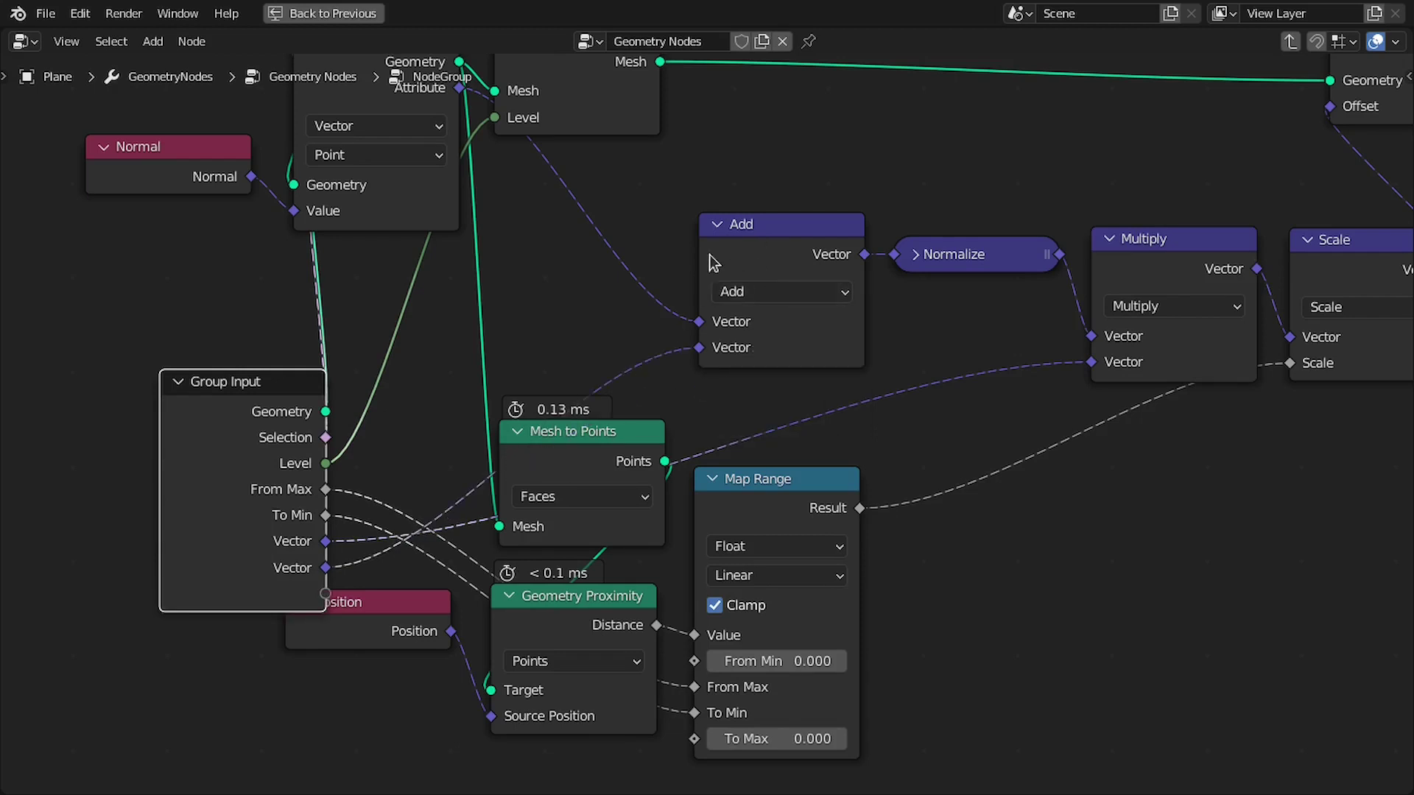
- Add a Geometry Switch node beside Triangulate, with Set Position's Geometry as False and Triangulate's Mesh as True
{"action": "scroll", "coordinate": [709, 255], "scroll_direction": "down", "scroll_amount": 1}
{"action": "middle_click_drag", "start_coordinate": [660, 392], "coordinate": [416, 439]}
{"action": "scroll", "coordinate": [1120, 262], "scroll_direction": "down", "scroll_amount": 2}
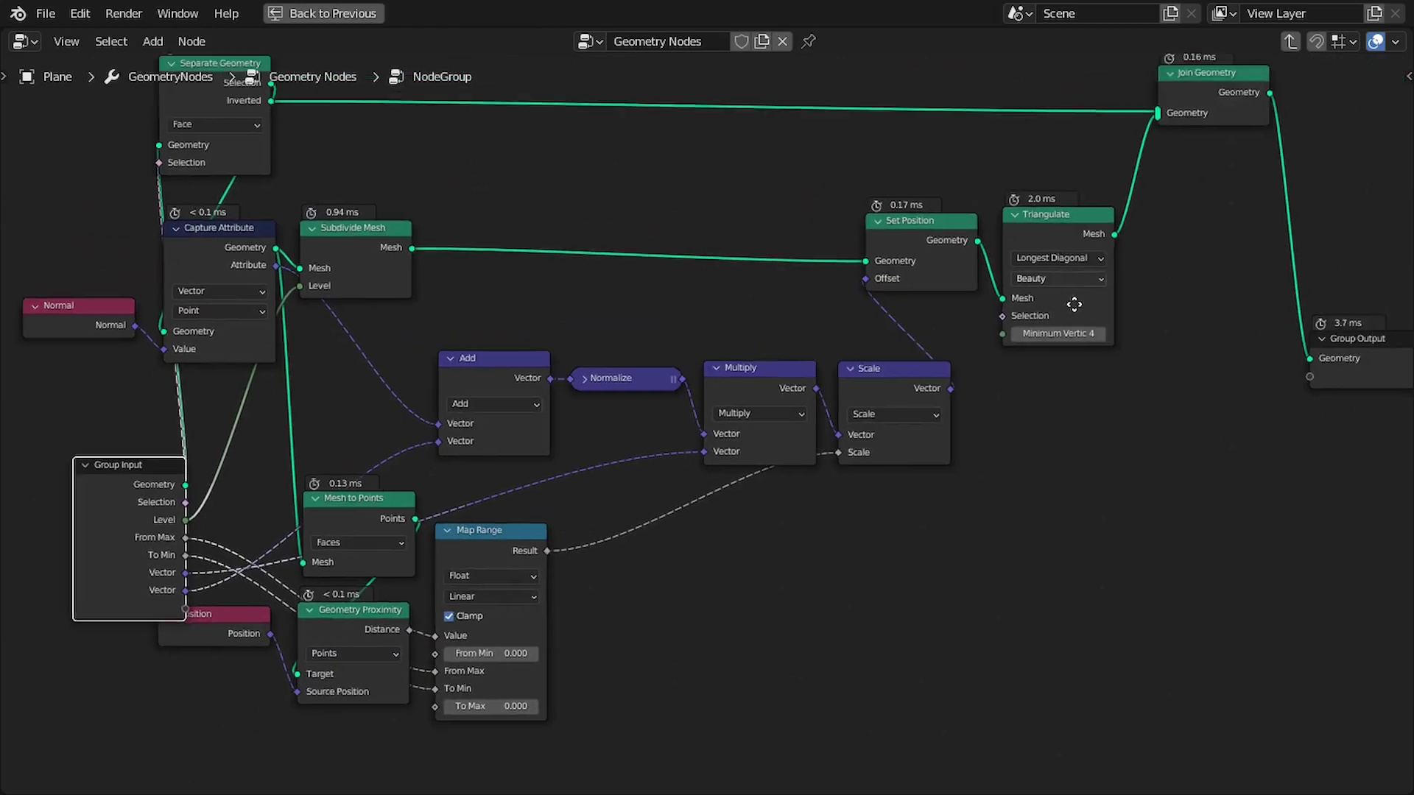
{"action": "middle_click_drag", "start_coordinate": [1119, 262], "coordinate": [806, 486]}
{"action": "scroll", "coordinate": [886, 410], "scroll_direction": "up", "scroll_amount": 5}
{"action": "left_click_drag", "start_coordinate": [810, 413], "coordinate": [801, 418]}
{"action": "left_click_drag", "start_coordinate": [621, 354], "coordinate": [803, 388]}
{"action": "middle_click_drag", "start_coordinate": [814, 395], "coordinate": [763, 449]}
{"action": "left_click_drag", "start_coordinate": [556, 427], "coordinate": [526, 460]}
{"action": "key", "text": "shift+a"}
{"action": "left_click", "coordinate": [700, 369]}
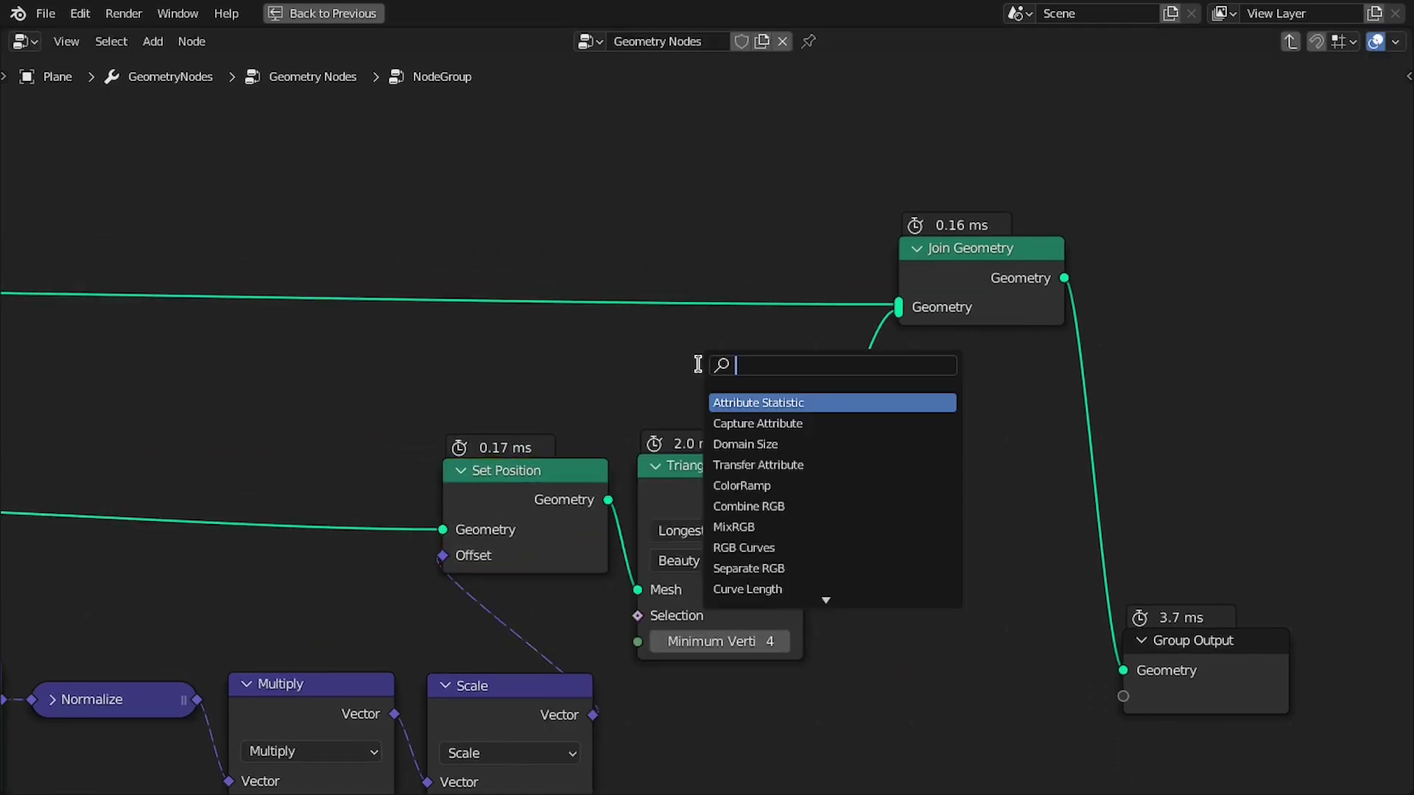
{"action": "type", "text": "swt"}
{"action": "key", "text": "Down"}
{"action": "key", "text": "Return"}
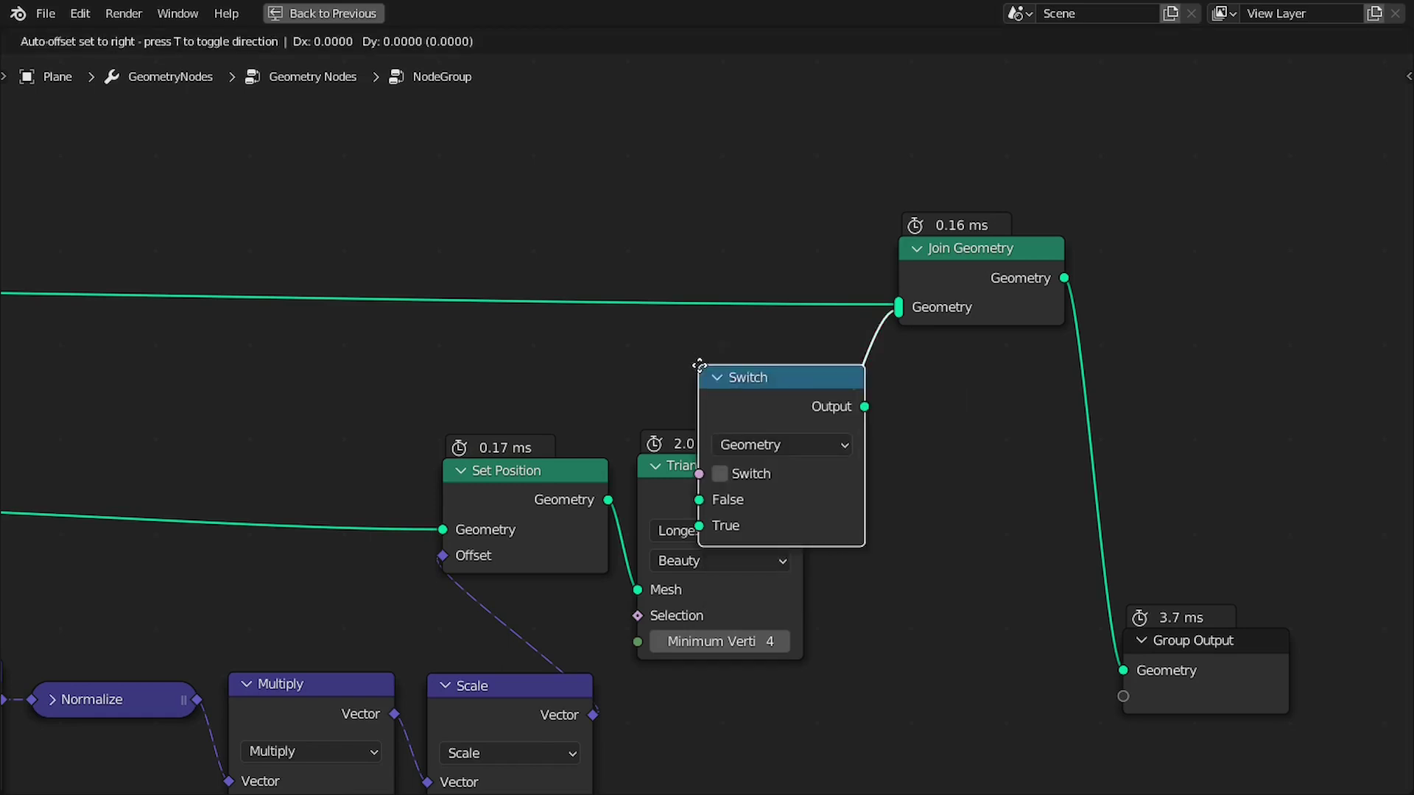
{"action": "left_click", "coordinate": [891, 393]}
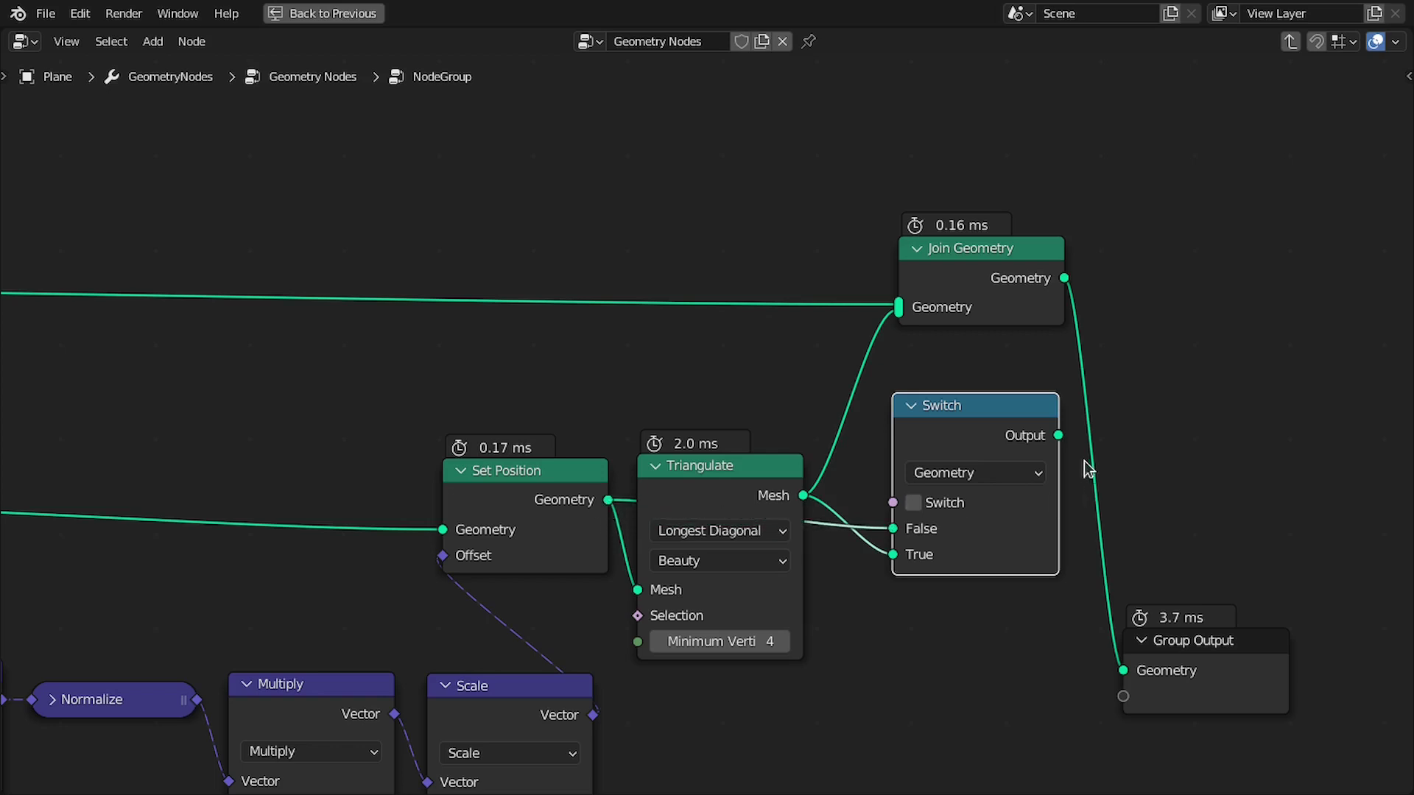
- Feed the Switch node's Output into Join Geometry and toggle its Switch option to compare both results, leaving it off
{"action": "left_click_drag", "start_coordinate": [930, 413], "coordinate": [869, 460]}
{"action": "scroll", "coordinate": [869, 460], "scroll_direction": "down", "scroll_amount": 3}
{"action": "key", "text": "ctrl+space"}
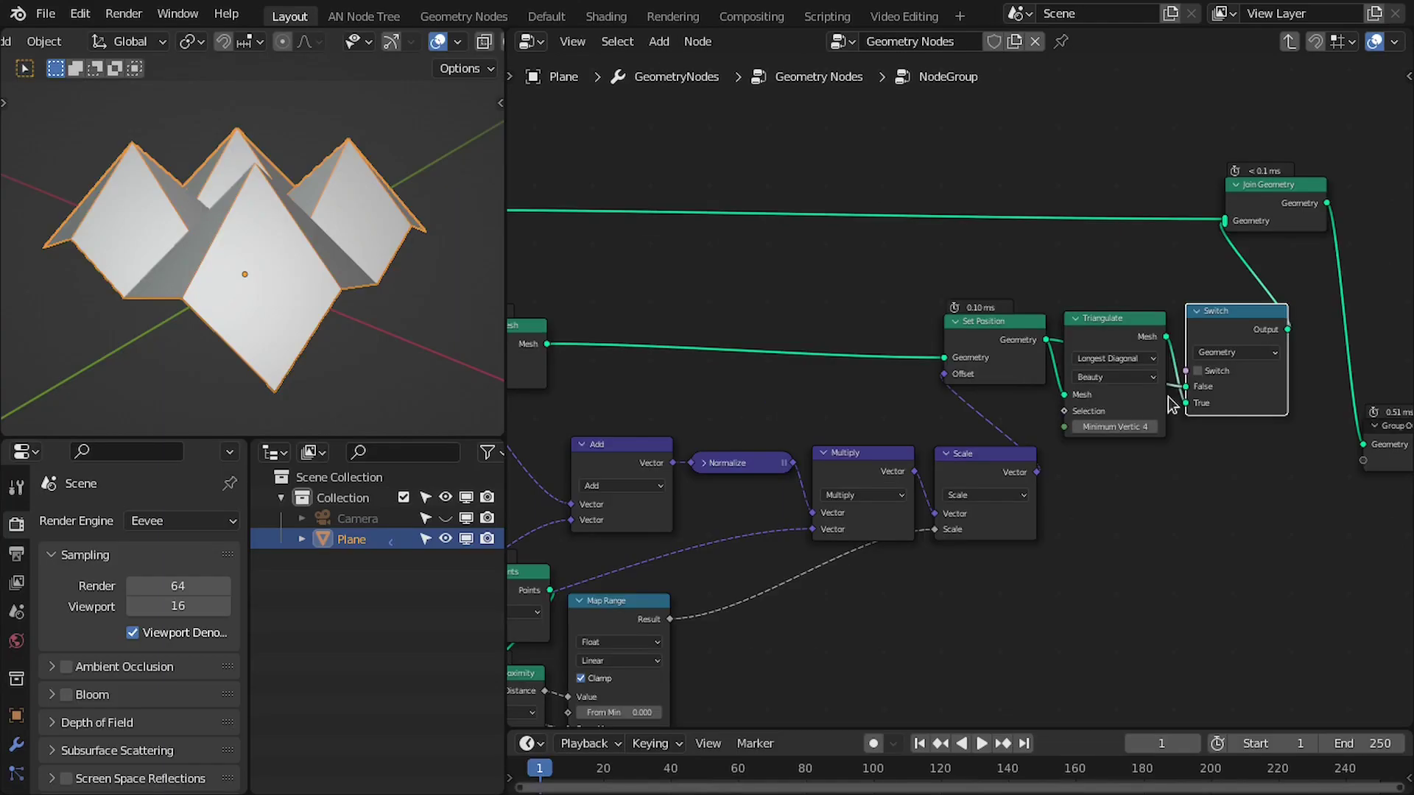
{"action": "scroll", "coordinate": [1150, 397], "scroll_direction": "up", "scroll_amount": 3}
{"action": "middle_click_drag", "start_coordinate": [1289, 368], "coordinate": [1206, 367]}
{"action": "left_click", "coordinate": [1187, 365]}
{"action": "left_click", "coordinate": [1187, 365]}
{"action": "left_click", "coordinate": [1187, 365]}
{"action": "left_click", "coordinate": [1187, 365]}
{"action": "scroll", "coordinate": [1165, 439], "scroll_direction": "down", "scroll_amount": 3}
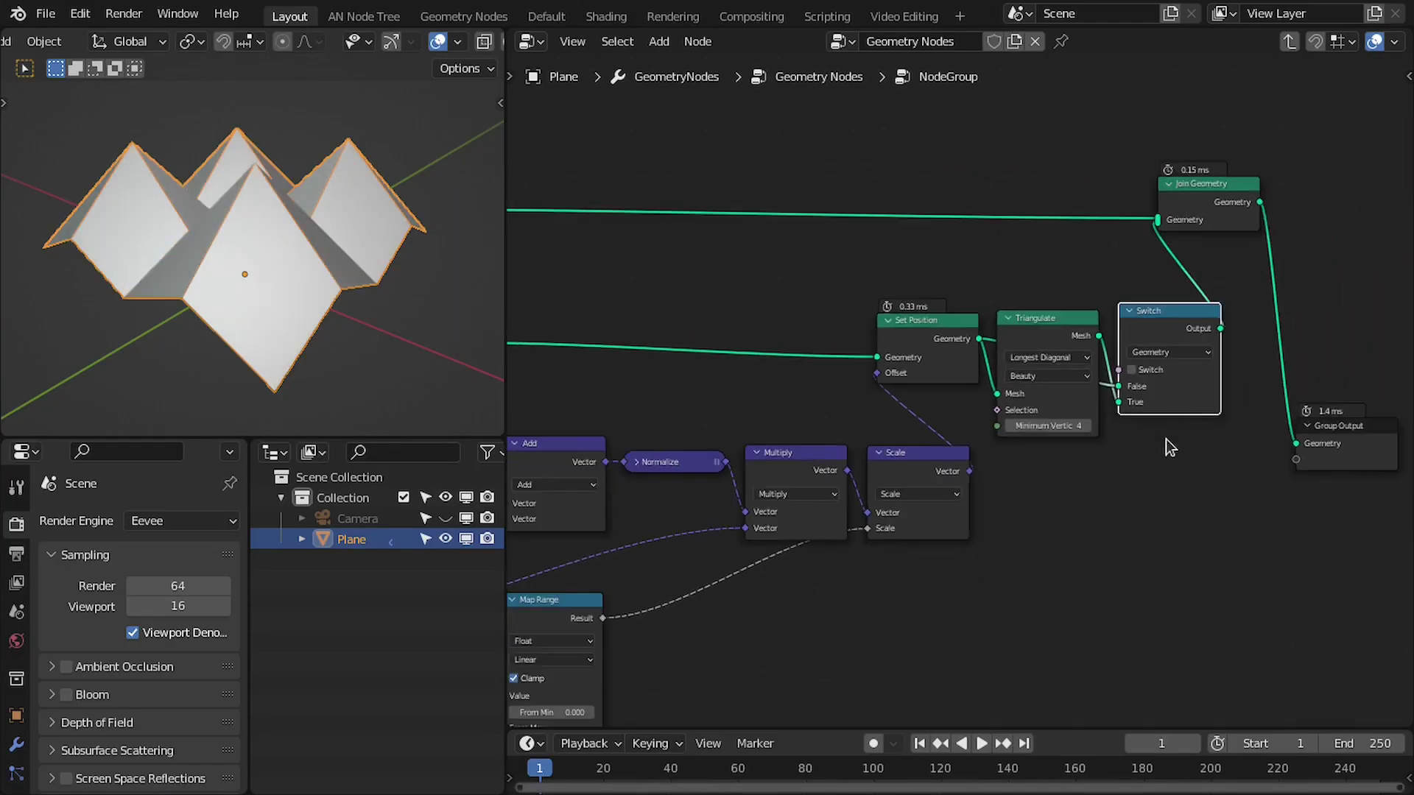
- Expose the Switch option as a group input and move Group Input beside Separate Geometry
{"action": "scroll", "coordinate": [1171, 448], "scroll_direction": "down", "scroll_amount": 3}
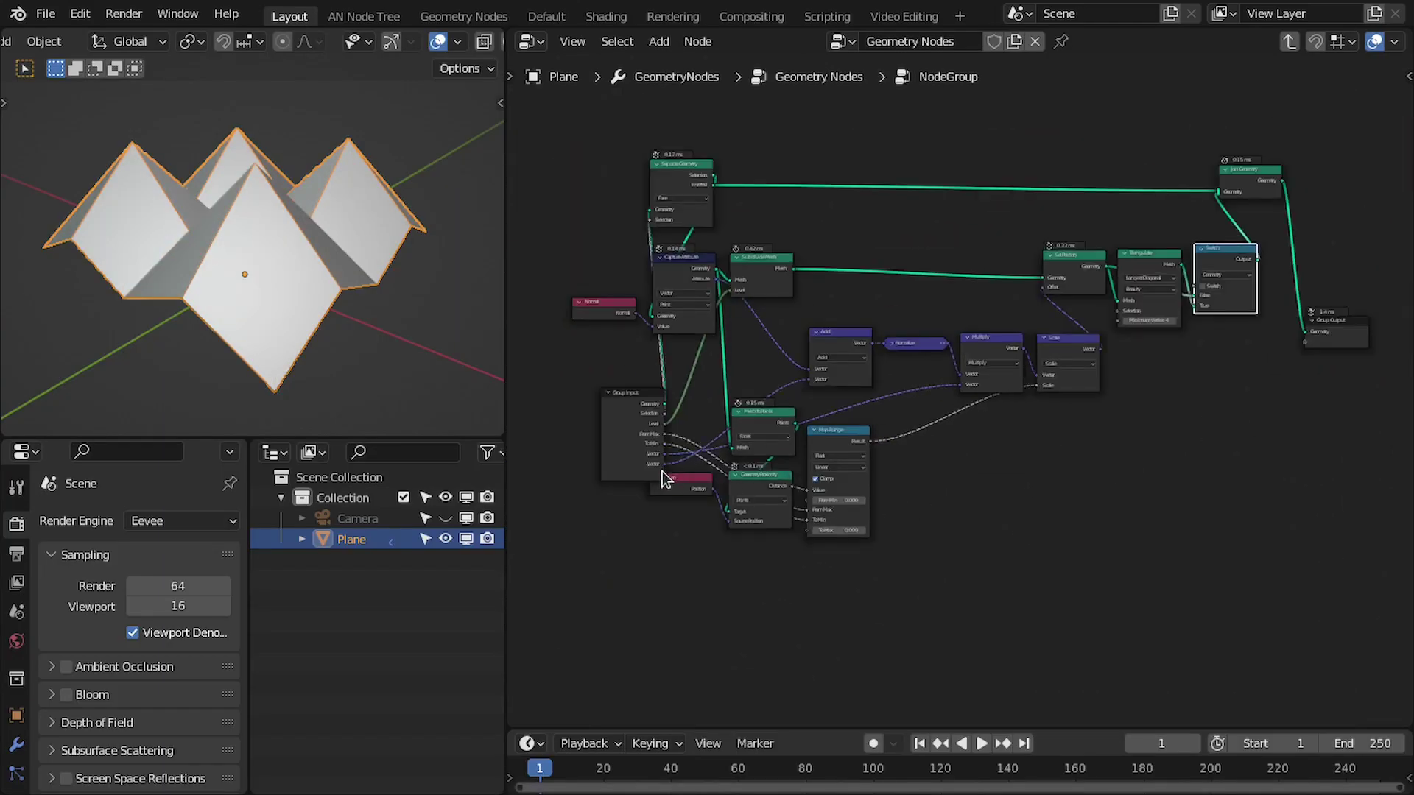
{"action": "middle_click_drag", "start_coordinate": [690, 363], "coordinate": [912, 489]}
{"action": "left_click_drag", "start_coordinate": [847, 544], "coordinate": [803, 313]}
{"action": "scroll", "coordinate": [814, 318], "scroll_direction": "up", "scroll_amount": 5}
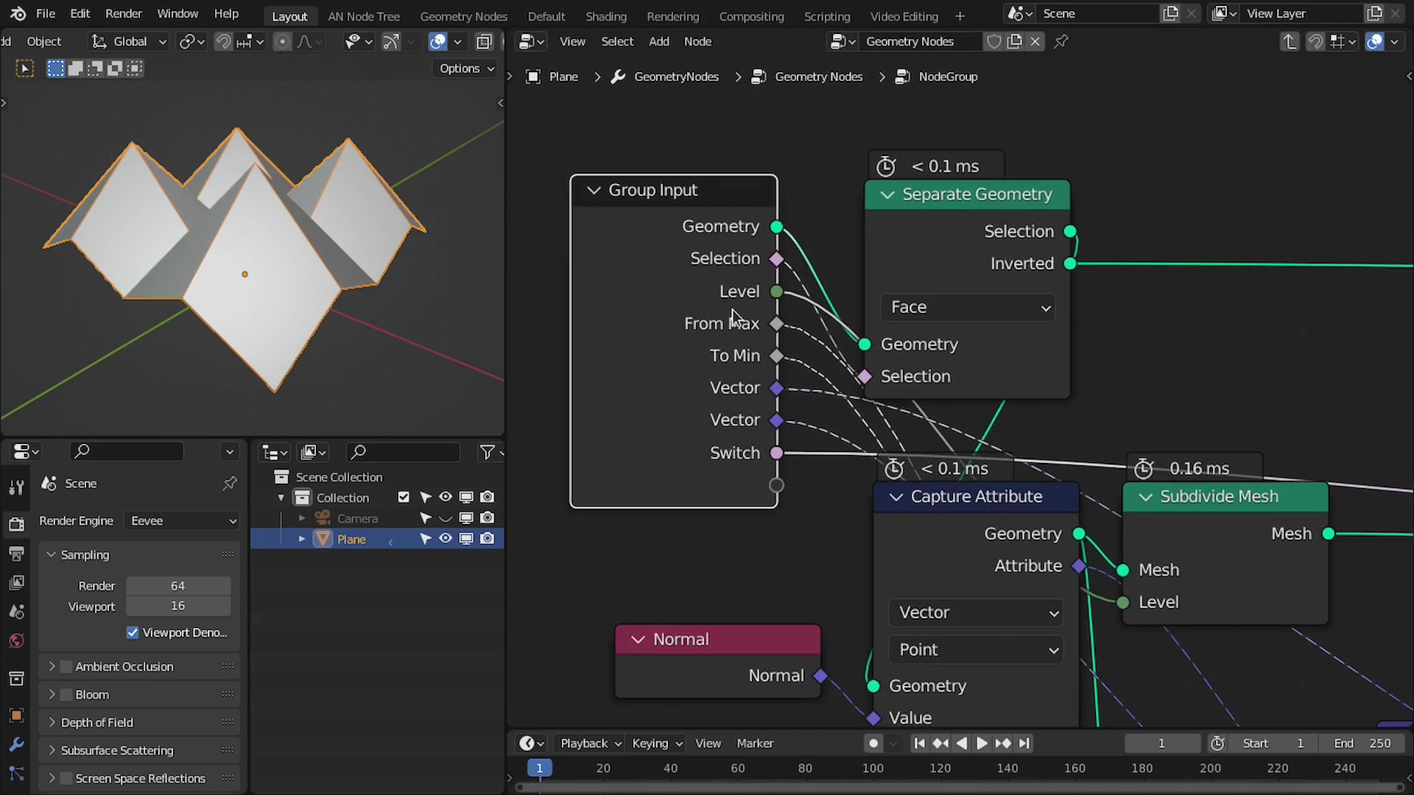
- Rename the group inputs after Level to Offset Radius, Scale Offset, XYZ Scale Offset, XYZ Direction and Triangulate
{"action": "key", "text": "n"}
{"action": "scroll", "coordinate": [1079, 278], "scroll_direction": "down", "scroll_amount": 2}
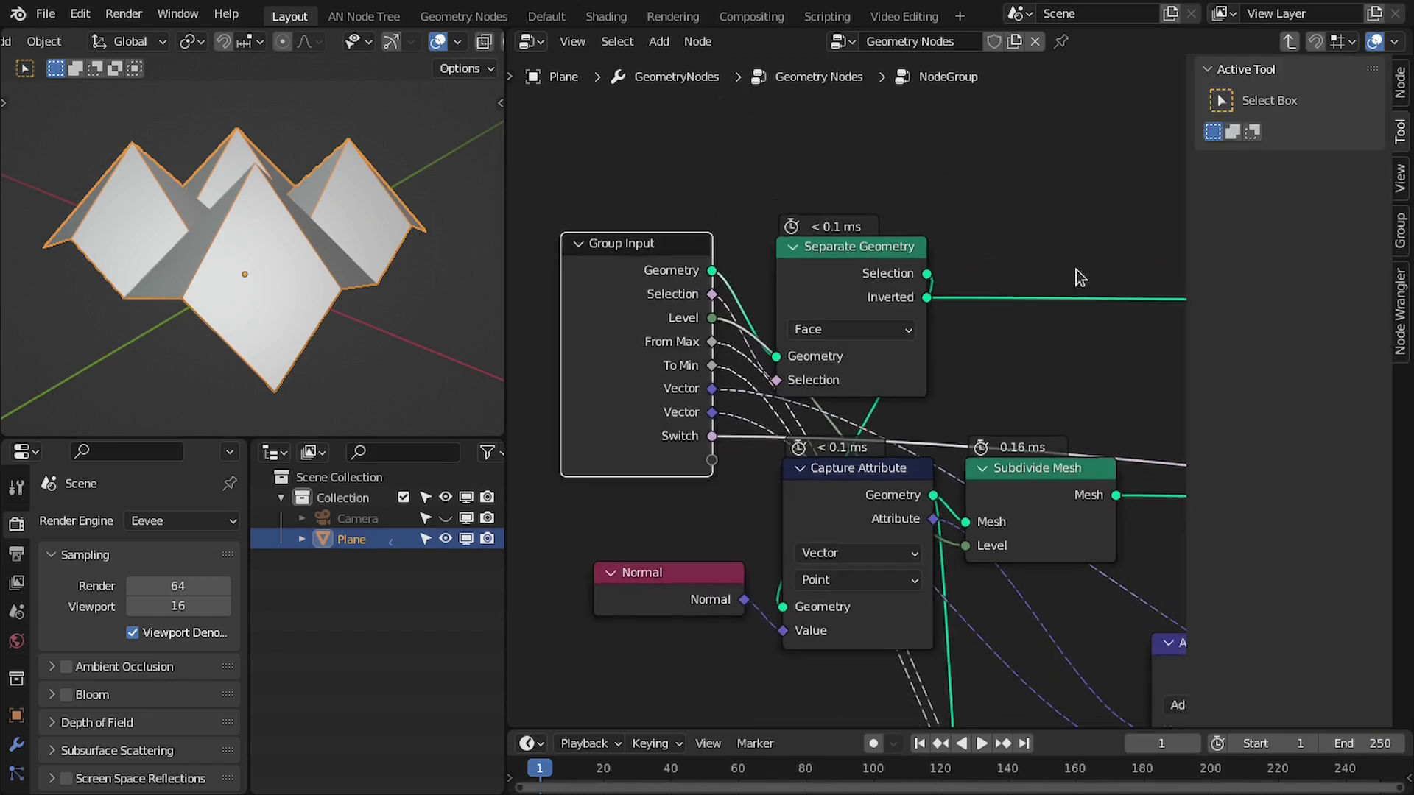
{"action": "left_click", "coordinate": [1401, 237]}
{"action": "double_click", "coordinate": [1274, 169]}
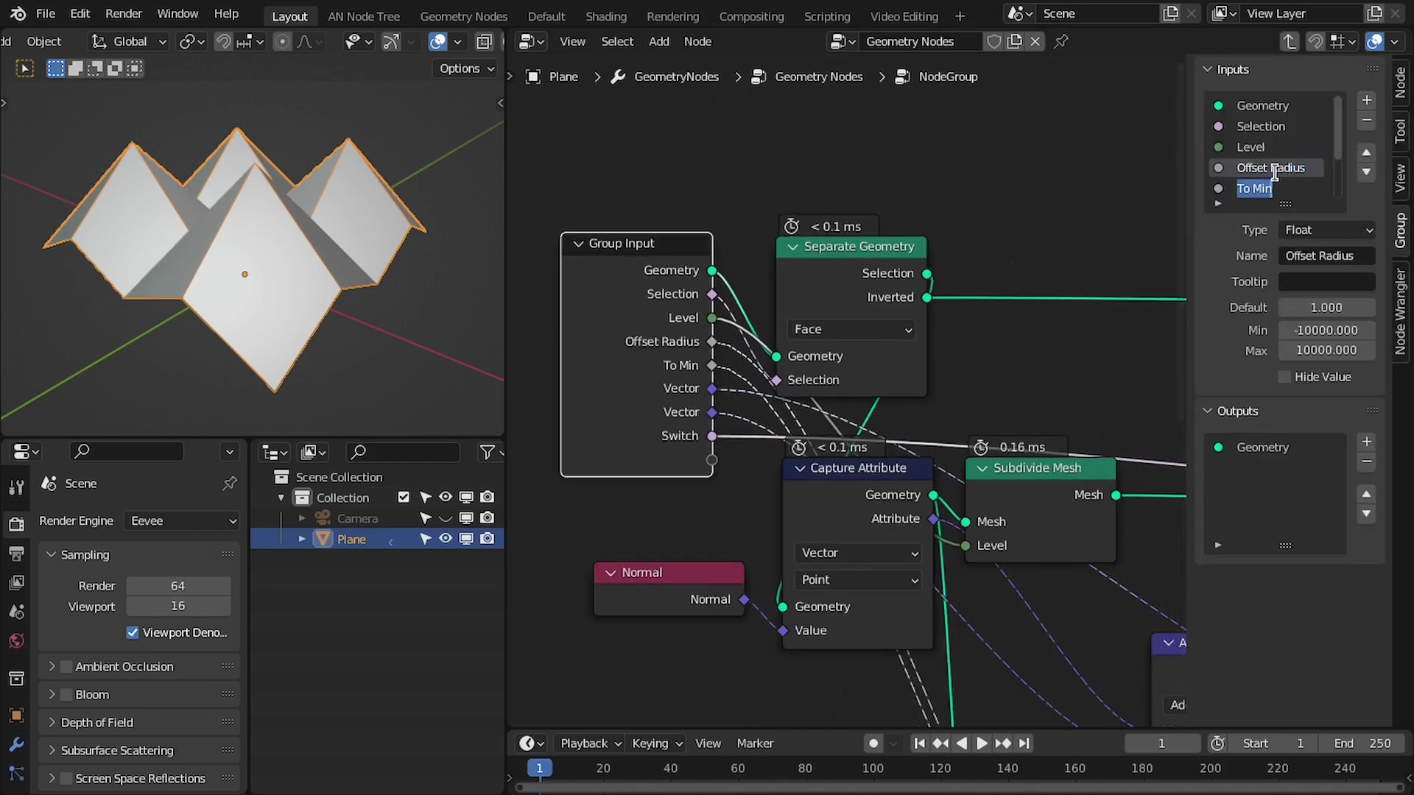
{"action": "scroll", "coordinate": [1295, 158], "scroll_direction": "down", "scroll_amount": 3}
{"action": "double_click", "coordinate": [1273, 147]}
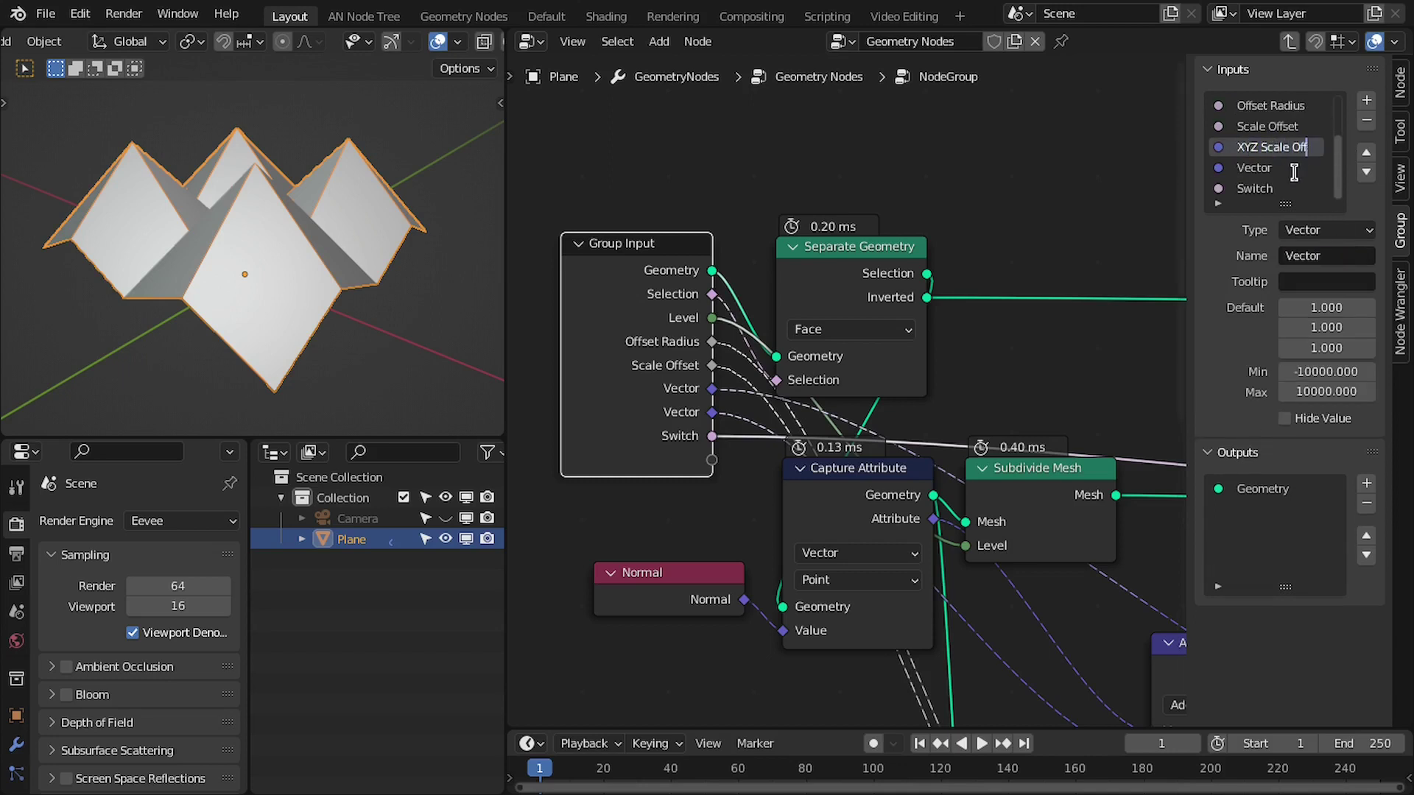
{"action": "type", "text": "Triangulate"}
{"action": "key", "text": "Return"}
{"action": "key", "text": "n"}
- Leave the node group and arrange Group Input, NodeGroup and Group Output close together in a row
{"action": "scroll", "coordinate": [1045, 231], "scroll_direction": "down", "scroll_amount": 2}
{"action": "scroll", "coordinate": [979, 267], "scroll_direction": "up", "scroll_amount": 1}
{"action": "left_click_drag", "start_coordinate": [955, 291], "coordinate": [962, 297]}
{"action": "key", "text": "Tab"}
{"action": "scroll", "coordinate": [958, 383], "scroll_direction": "down", "scroll_amount": 3}
{"action": "middle_click_drag", "start_coordinate": [984, 360], "coordinate": [956, 500]}
{"action": "left_click_drag", "start_coordinate": [947, 511], "coordinate": [859, 225]}
{"action": "scroll", "coordinate": [839, 243], "scroll_direction": "down", "scroll_amount": 4}
{"action": "scroll", "coordinate": [833, 250], "scroll_direction": "up", "scroll_amount": 2}
{"action": "middle_click_drag", "start_coordinate": [910, 263], "coordinate": [976, 303]}
{"action": "left_click_drag", "start_coordinate": [941, 290], "coordinate": [652, 217]}
{"action": "scroll", "coordinate": [631, 224], "scroll_direction": "up", "scroll_amount": 2}
{"action": "middle_click_drag", "start_coordinate": [635, 224], "coordinate": [915, 328]}
{"action": "scroll", "coordinate": [898, 309], "scroll_direction": "up", "scroll_amount": 3}
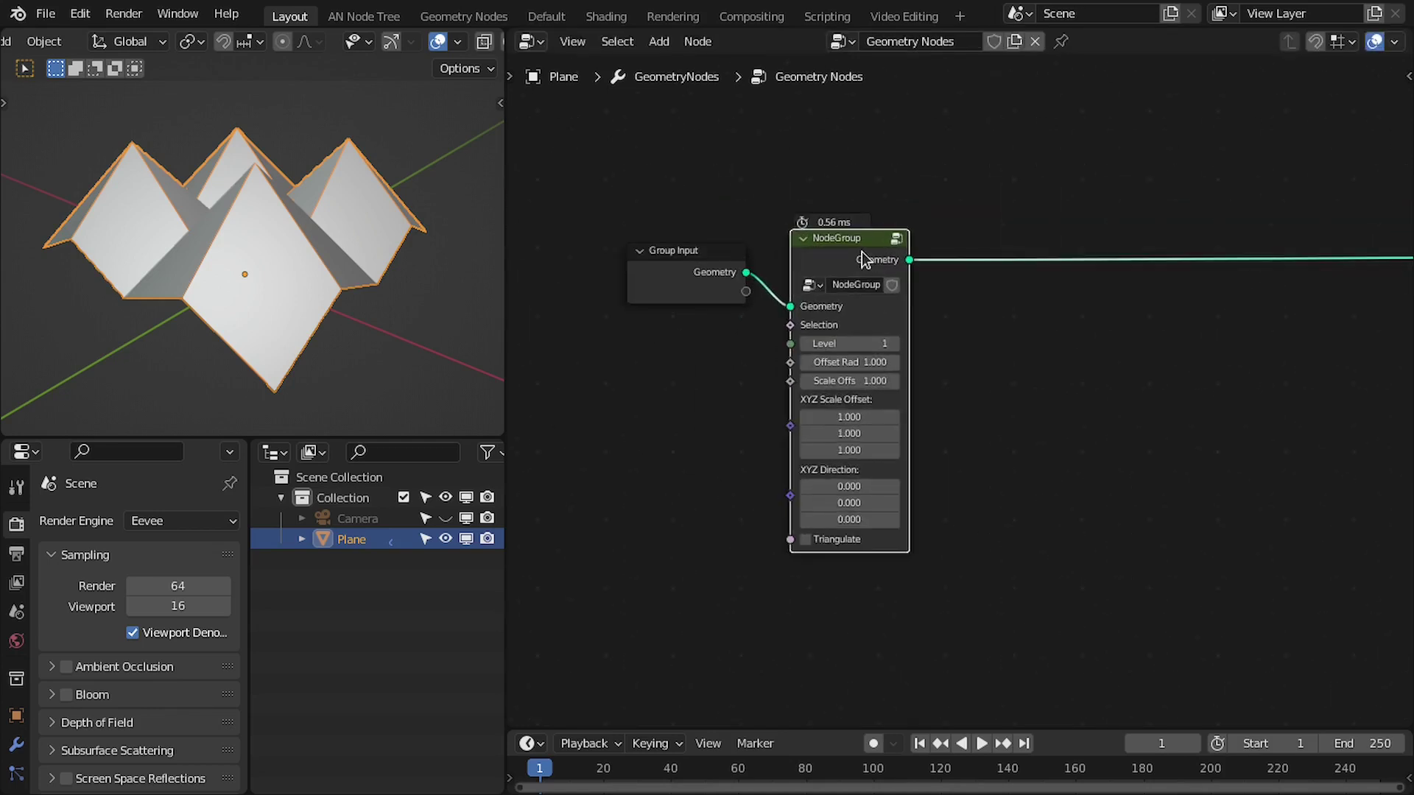
{"action": "middle_click_drag", "start_coordinate": [901, 266], "coordinate": [994, 265]}
{"action": "scroll", "coordinate": [987, 262], "scroll_direction": "up", "scroll_amount": 3}
{"action": "left_click_drag", "start_coordinate": [1131, 242], "coordinate": [1329, 241]}
- Widen the NodeGroup node so its input names are fully readable
{"action": "scroll", "coordinate": [394, 214], "scroll_direction": "down", "scroll_amount": 4}
{"action": "middle_click_drag", "start_coordinate": [397, 220], "coordinate": [284, 268]}
{"action": "scroll", "coordinate": [965, 397], "scroll_direction": "up", "scroll_amount": 3}
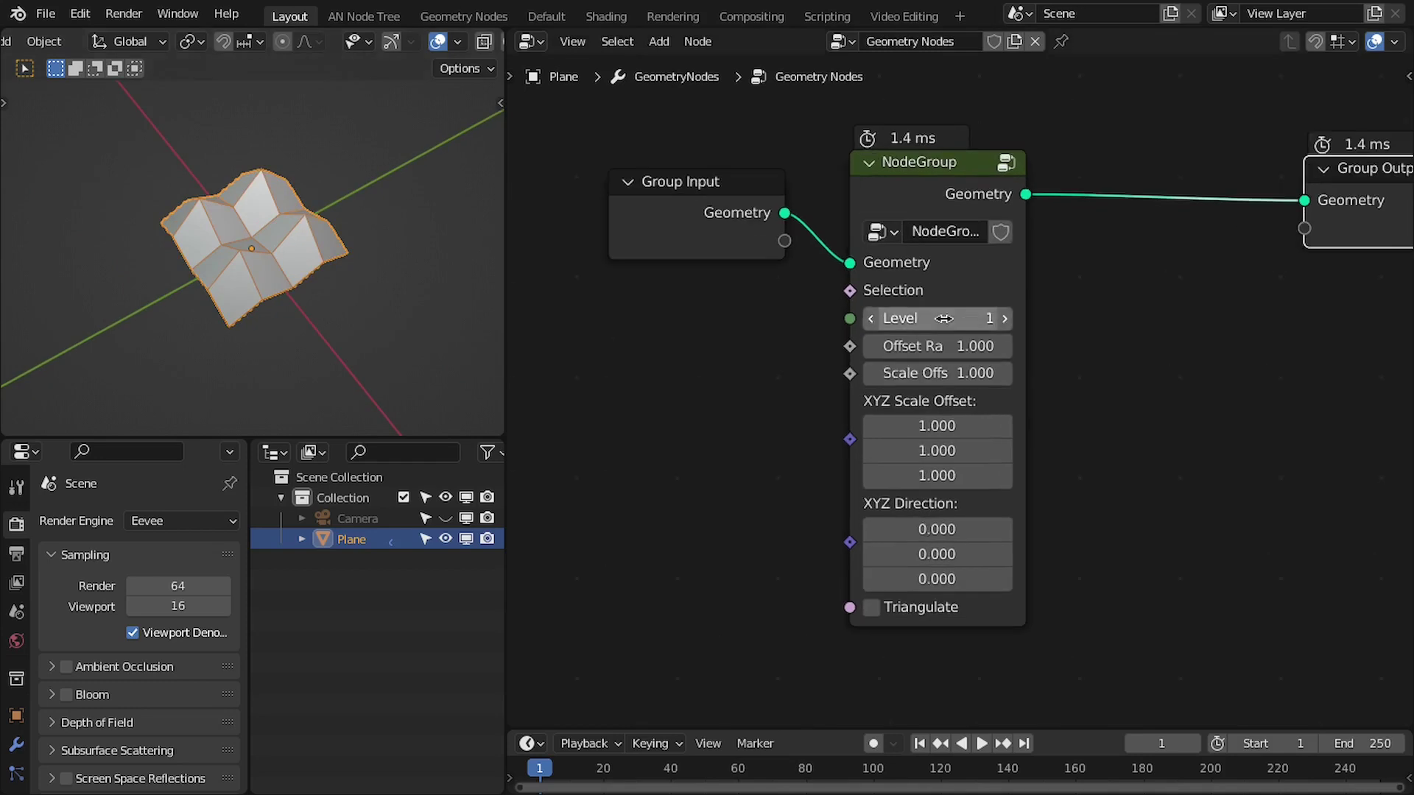
{"action": "left_click_drag", "start_coordinate": [1011, 372], "coordinate": [1053, 372]}
{"action": "scroll", "coordinate": [1045, 328], "scroll_direction": "down", "scroll_amount": 1}
- Inside the group, duplicate Group Input and place the copy beneath the Switch node, with Group Output beside it
{"action": "key", "text": "Tab"}
{"action": "scroll", "coordinate": [713, 245], "scroll_direction": "down", "scroll_amount": 3}
{"action": "left_click_drag", "start_coordinate": [713, 254], "coordinate": [1271, 511]}
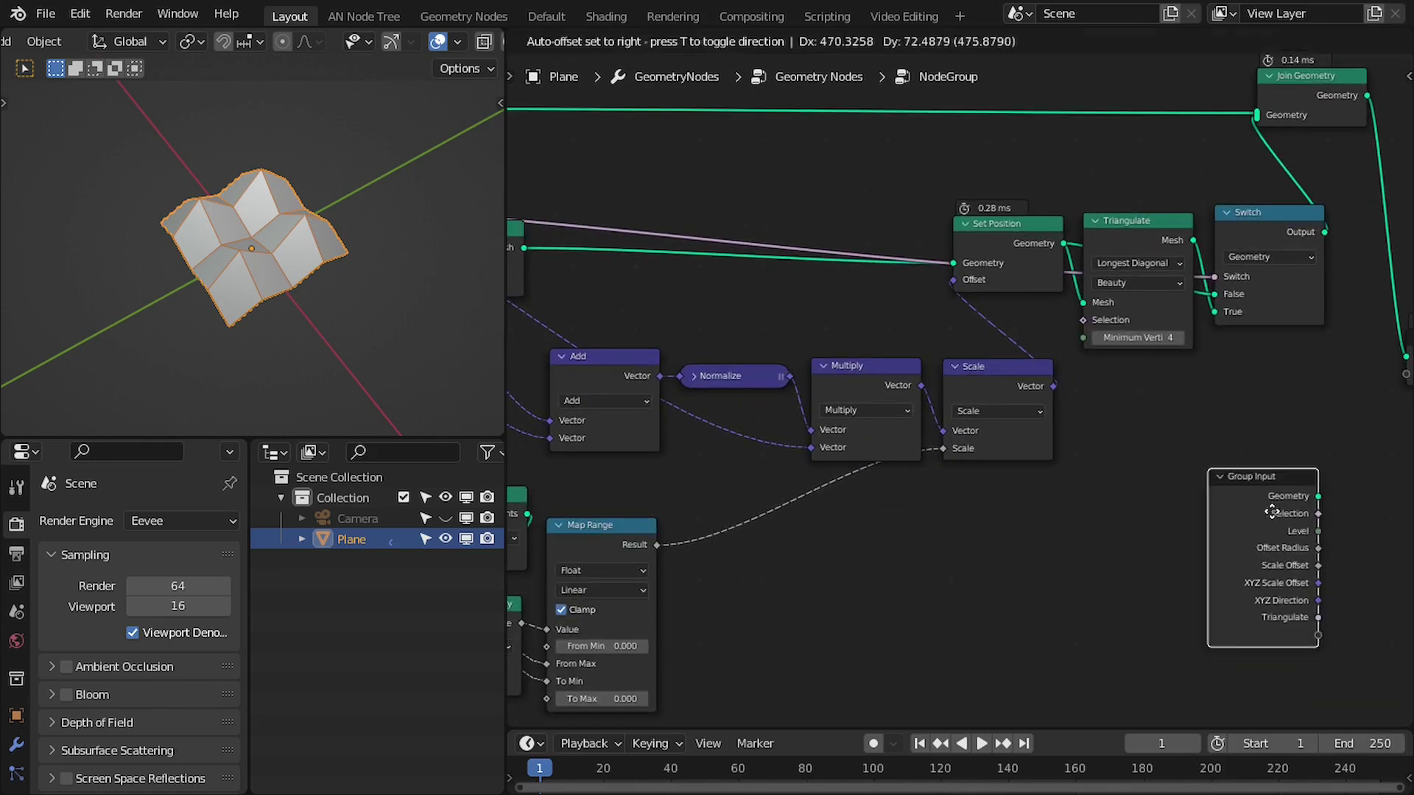
{"action": "middle_click_drag", "start_coordinate": [1271, 512], "coordinate": [891, 518]}
{"action": "scroll", "coordinate": [891, 521], "scroll_direction": "up", "scroll_amount": 1}
{"action": "scroll", "coordinate": [871, 531], "scroll_direction": "up", "scroll_amount": 2}
{"action": "left_click_drag", "start_coordinate": [868, 538], "coordinate": [866, 394]}
{"action": "left_click_drag", "start_coordinate": [1112, 331], "coordinate": [1149, 337]}
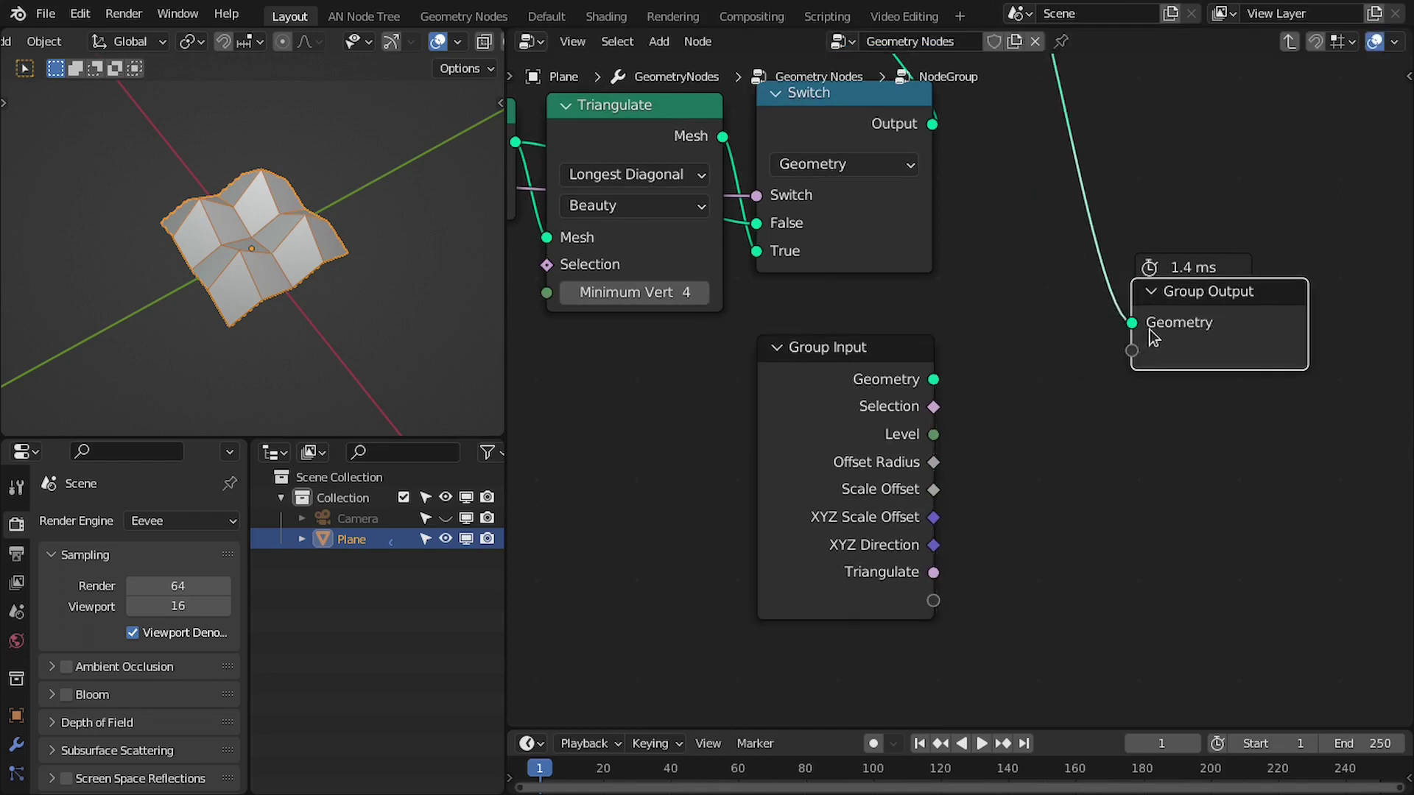
{"action": "scroll", "coordinate": [1124, 338], "scroll_direction": "down", "scroll_amount": 1}
{"action": "key", "text": "Tab"}
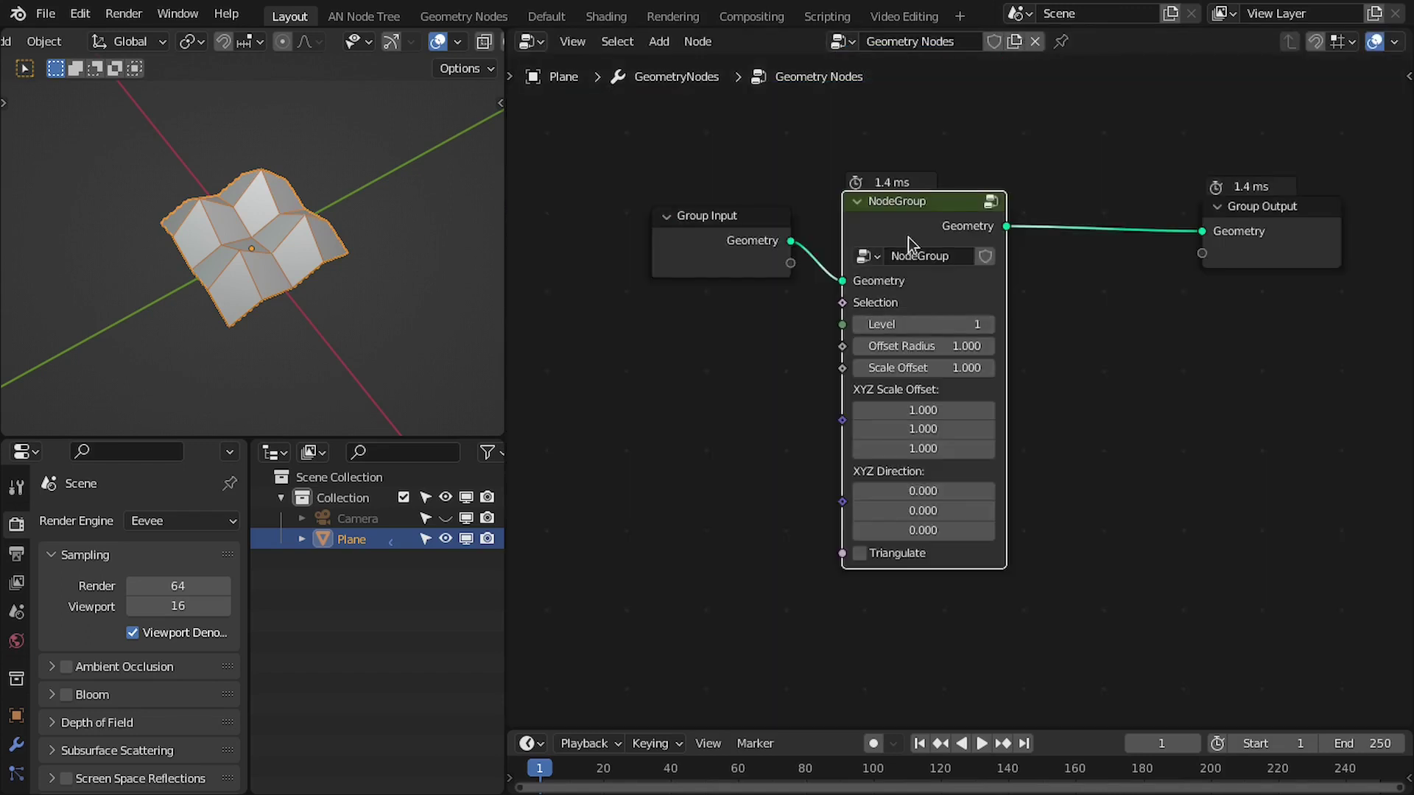
{"action": "scroll", "coordinate": [979, 279], "scroll_direction": "up", "scroll_amount": 1}
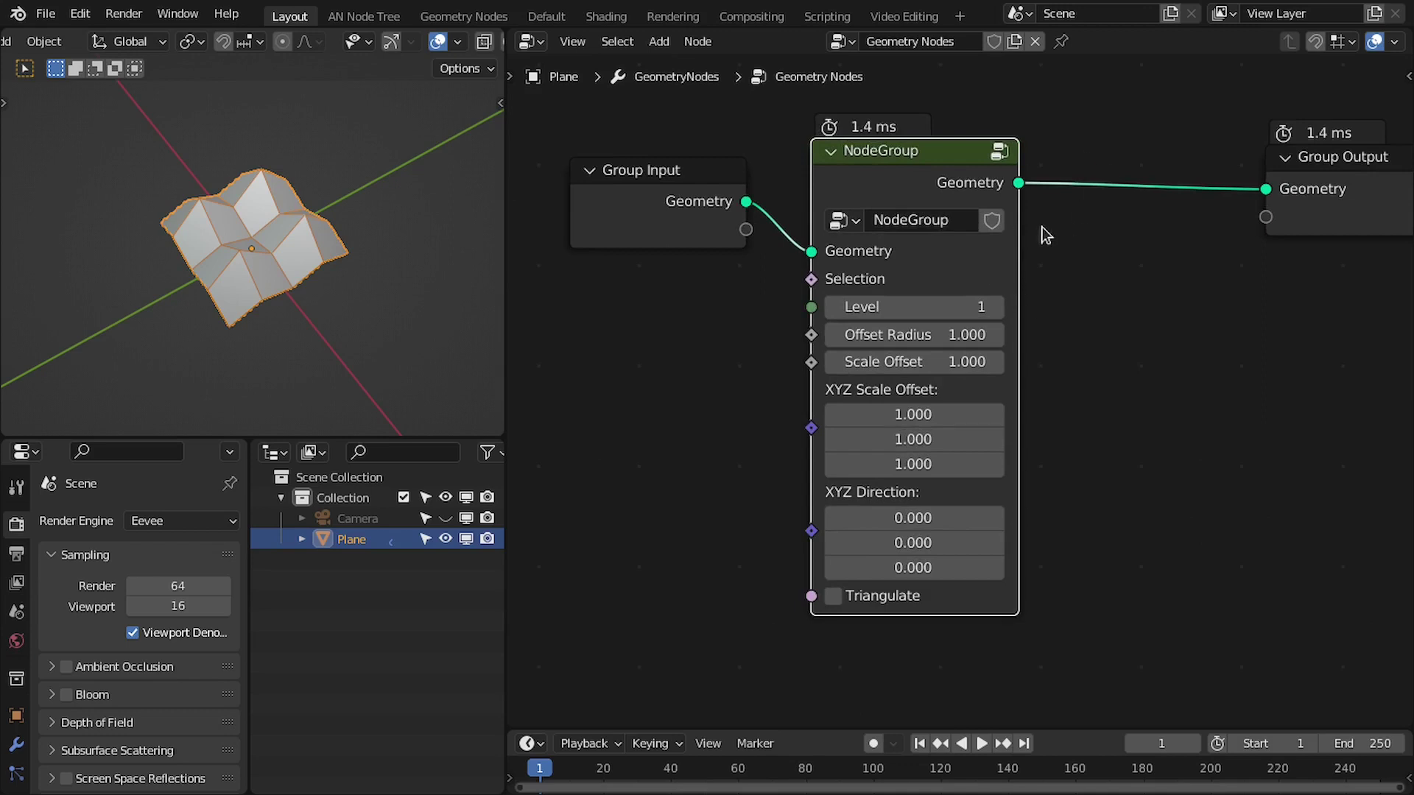
- Connect the copied Group Input's Selection, Level, Offset Radius, Scale Offset, XYZ Scale Offset and XYZ Direction to new Group Output sockets
{"action": "key", "text": "Tab"}
{"action": "middle_click_drag", "start_coordinate": [1126, 407], "coordinate": [910, 412]}
{"action": "scroll", "coordinate": [910, 412], "scroll_direction": "up", "scroll_amount": 3}
{"action": "scroll", "coordinate": [957, 328], "scroll_direction": "down", "scroll_amount": 8}
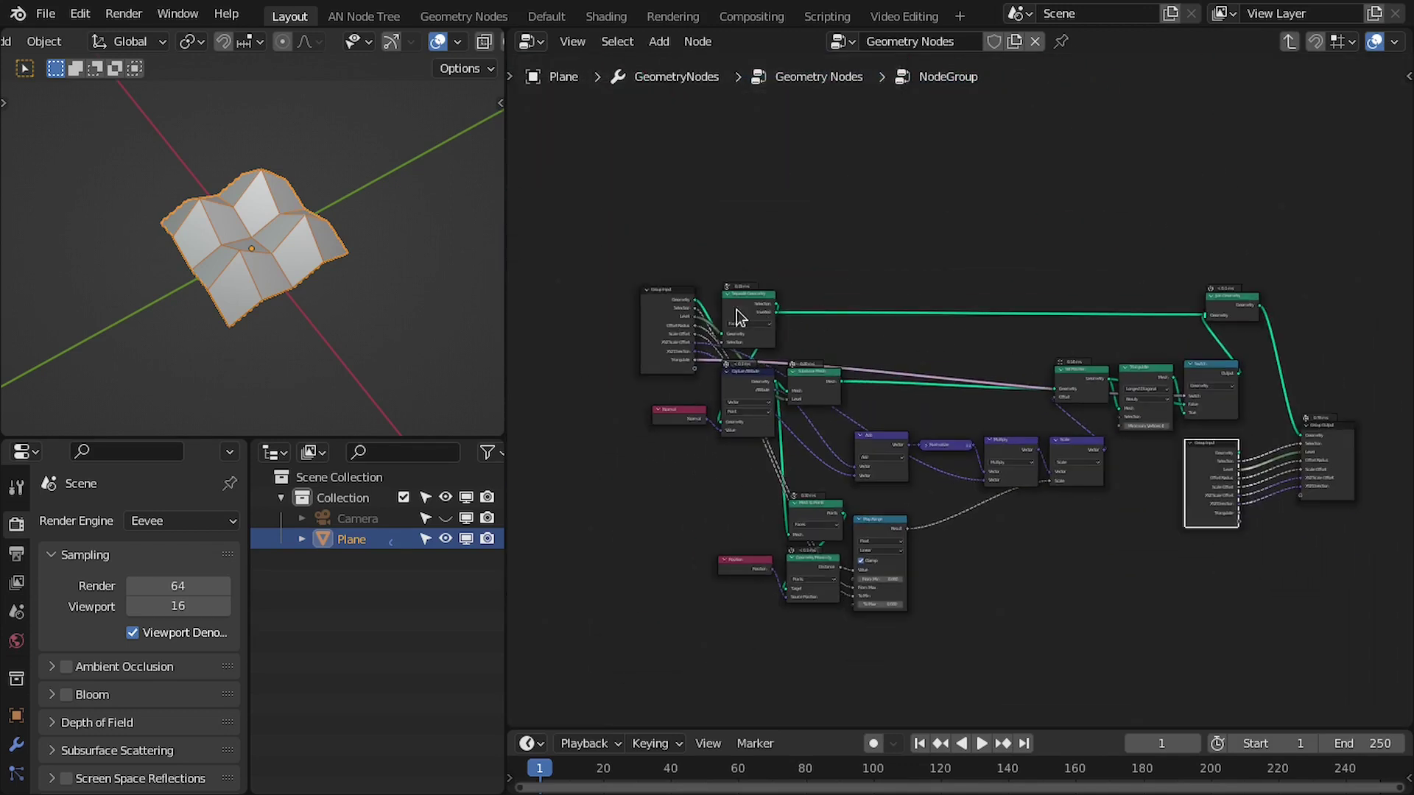
{"action": "key", "text": "Tab"}
{"action": "scroll", "coordinate": [1029, 337], "scroll_direction": "up", "scroll_amount": 4}
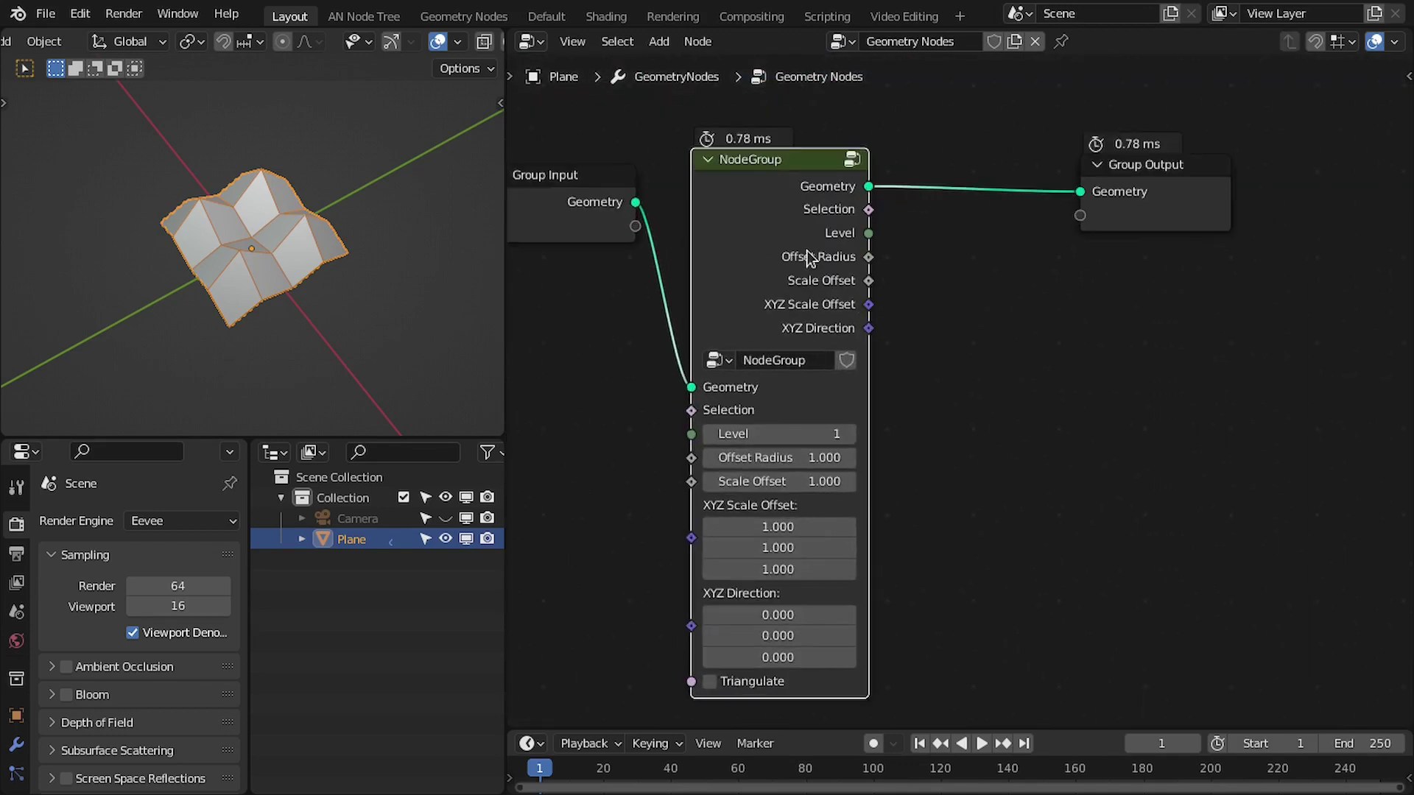
- Duplicate the NodeGroup in series before Group Output and feed all the copy's inputs from the first group's matching outputs
{"action": "key", "text": "shift+d"}
{"action": "left_click", "coordinate": [1073, 250]}
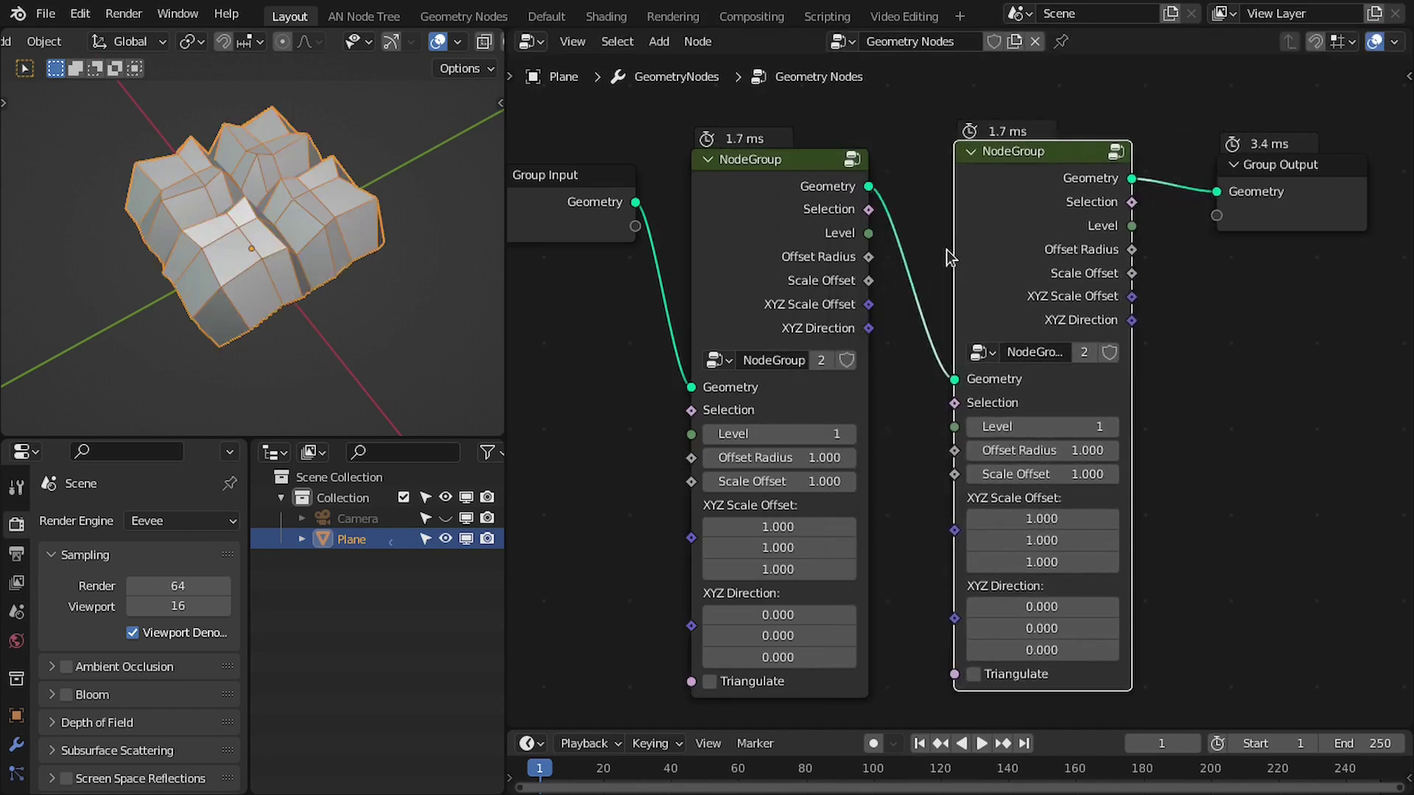
{"action": "middle_click_drag", "start_coordinate": [888, 210], "coordinate": [903, 205]}
{"action": "left_click_drag", "start_coordinate": [875, 191], "coordinate": [976, 414]}
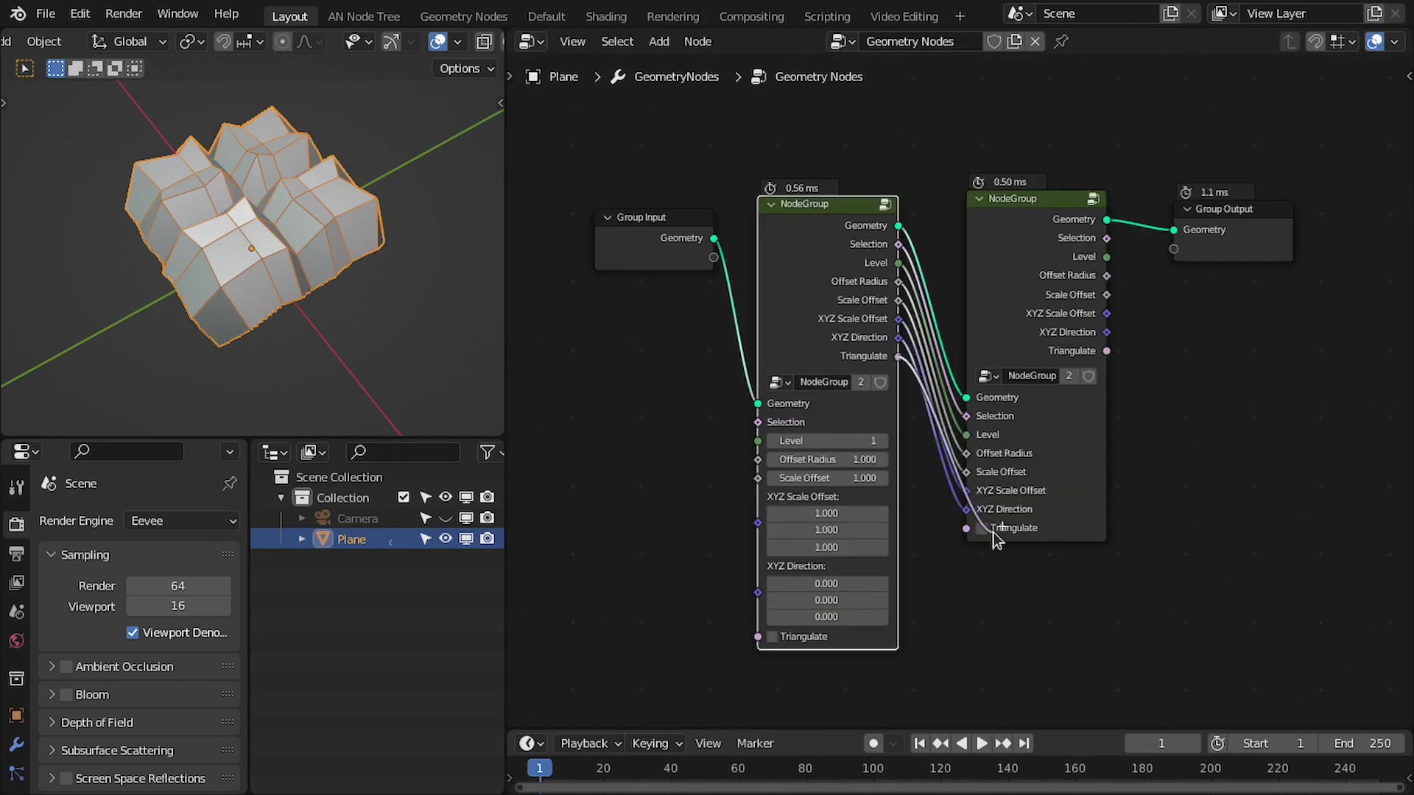
- Lower the first NodeGroup's Offset Radius and Scale Offset and enable its Triangulate option
{"action": "scroll", "coordinate": [955, 522], "scroll_direction": "down", "scroll_amount": 3}
{"action": "middle_click_drag", "start_coordinate": [935, 508], "coordinate": [1102, 407]}
{"action": "scroll", "coordinate": [1108, 409], "scroll_direction": "up", "scroll_amount": 4}
{"action": "scroll", "coordinate": [1090, 353], "scroll_direction": "up", "scroll_amount": 3}
{"action": "middle_click_drag", "start_coordinate": [1076, 339], "coordinate": [951, 335]}
{"action": "scroll", "coordinate": [951, 333], "scroll_direction": "up", "scroll_amount": 2}
{"action": "left_click_drag", "start_coordinate": [957, 294], "coordinate": [885, 294]}
{"action": "left_click_drag", "start_coordinate": [957, 324], "coordinate": [873, 324]}
{"action": "left_click_drag", "start_coordinate": [957, 294], "coordinate": [947, 324]}
{"action": "key", "text": "Return"}
{"action": "middle_click_drag", "start_coordinate": [339, 228], "coordinate": [302, 202]}
{"action": "left_click", "coordinate": [854, 576]}
- Set the first NodeGroup's Offset Radius to 0.1 and Scale Offset to 0.19 while checking the mesh from above
{"action": "middle_click_drag", "start_coordinate": [295, 280], "coordinate": [280, 341]}
{"action": "key", "text": "KP_7"}
{"action": "scroll", "coordinate": [303, 309], "scroll_direction": "up", "scroll_amount": 3}
{"action": "mouse_move", "coordinate": [975, 324]}
{"action": "left_mouse_down"}
{"action": "mouse_move", "coordinate": [957, 324]}
{"action": "mouse_move", "coordinate": [942, 297]}
{"action": "mouse_move", "coordinate": [975, 297]}
{"action": "left_mouse_up"}
{"action": "left_click", "coordinate": [975, 298]}
{"action": "type", "text": "0."}
- Try a different X value in the first NodeGroup's XYZ Scale Offset, and restore all three axes to 1
{"action": "left_click_drag", "start_coordinate": [940, 381], "coordinate": [1186, 407]}
{"action": "left_click_drag", "start_coordinate": [935, 381], "coordinate": [935, 434]}
{"action": "type", "text": "1"}
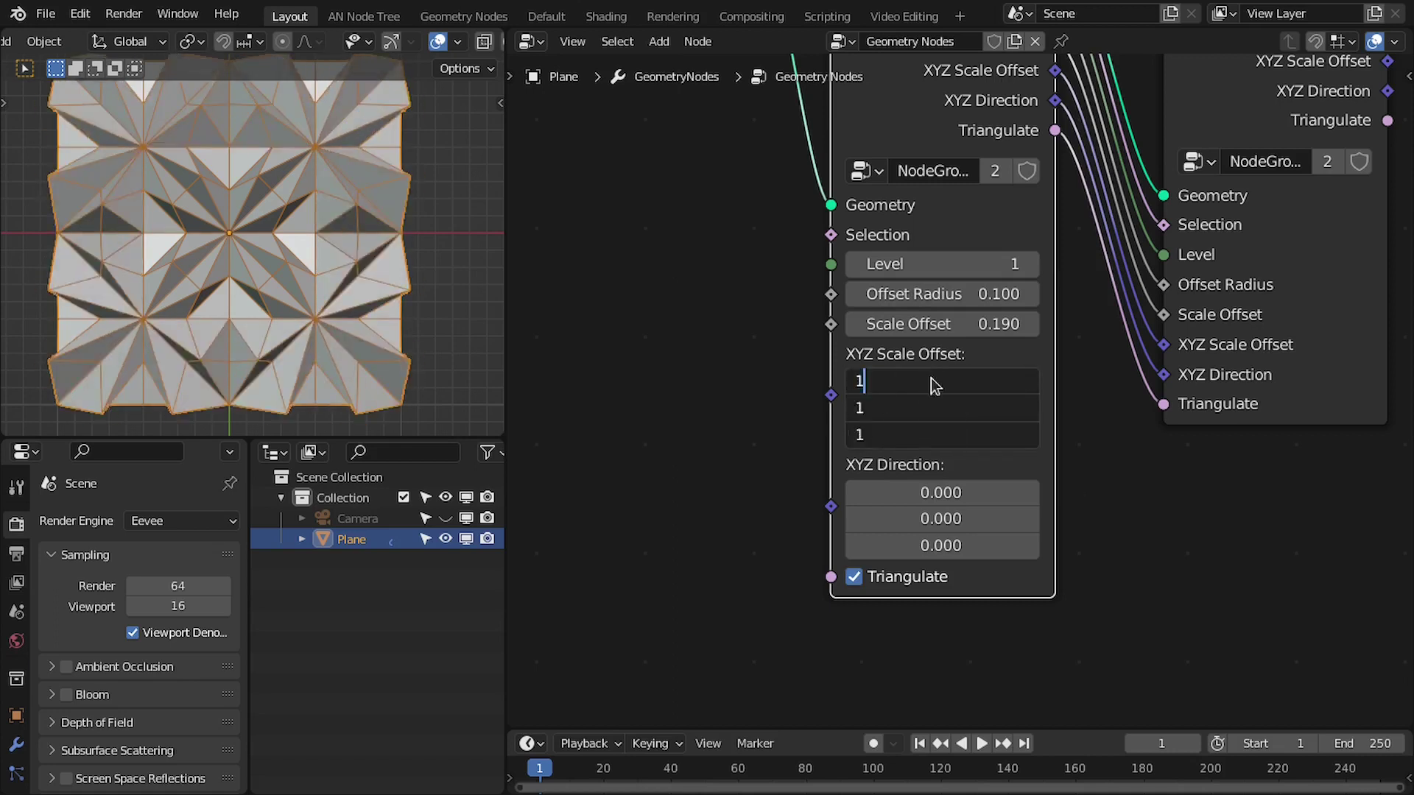
{"action": "key", "text": "Return"}
- Inside the node group, try the Fixed and Fixed Alternate quad methods on the Triangulate node
{"action": "scroll", "coordinate": [962, 385], "scroll_direction": "down", "scroll_amount": 2}
{"action": "key", "text": "Tab"}
{"action": "scroll", "coordinate": [1097, 186], "scroll_direction": "down", "scroll_amount": 5}
{"action": "middle_click_drag", "start_coordinate": [1149, 284], "coordinate": [758, 291]}
{"action": "scroll", "coordinate": [1170, 353], "scroll_direction": "up", "scroll_amount": 4}
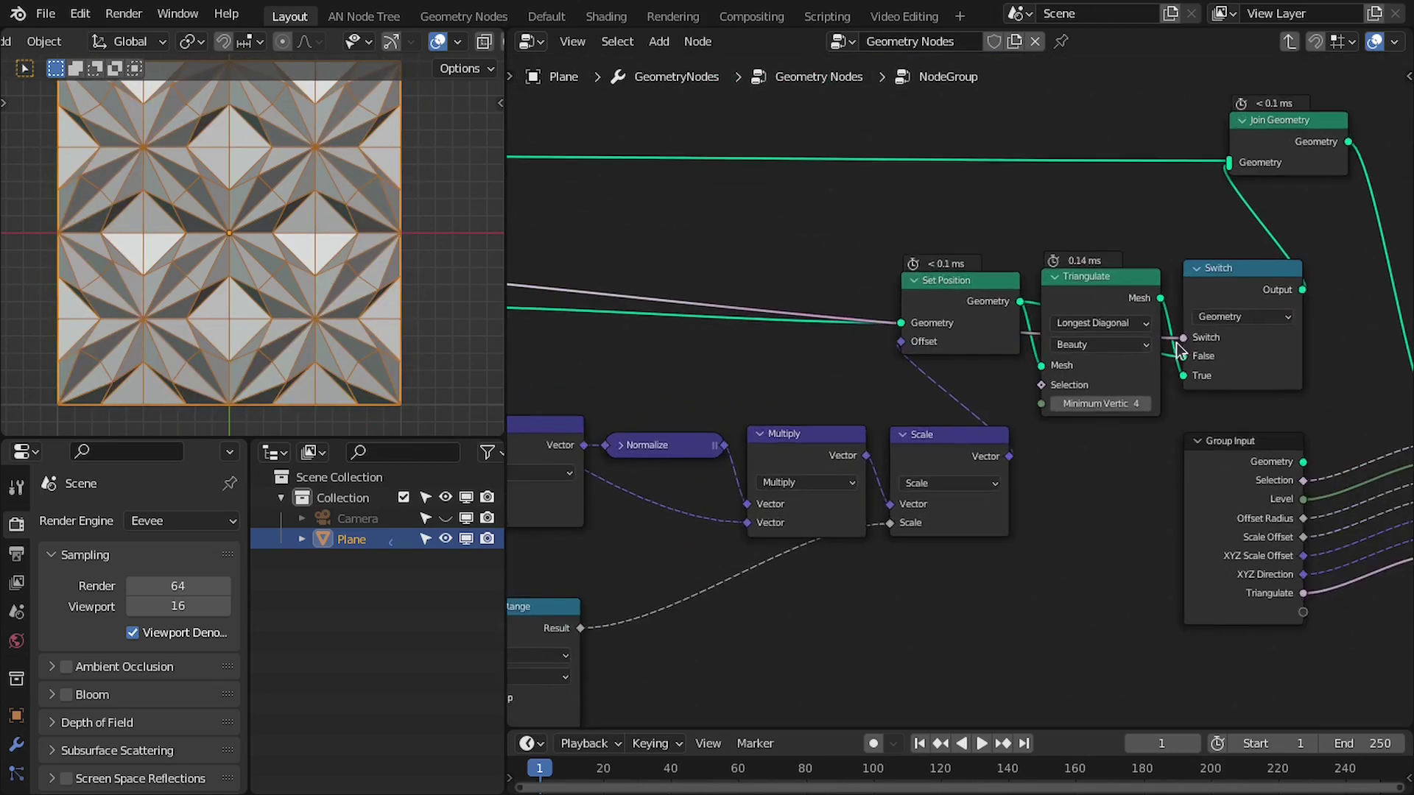
{"action": "middle_click_drag", "start_coordinate": [1178, 339], "coordinate": [871, 388]}
{"action": "scroll", "coordinate": [871, 388], "scroll_direction": "up", "scroll_amount": 5}
{"action": "left_click_drag", "start_coordinate": [884, 338], "coordinate": [885, 304]}
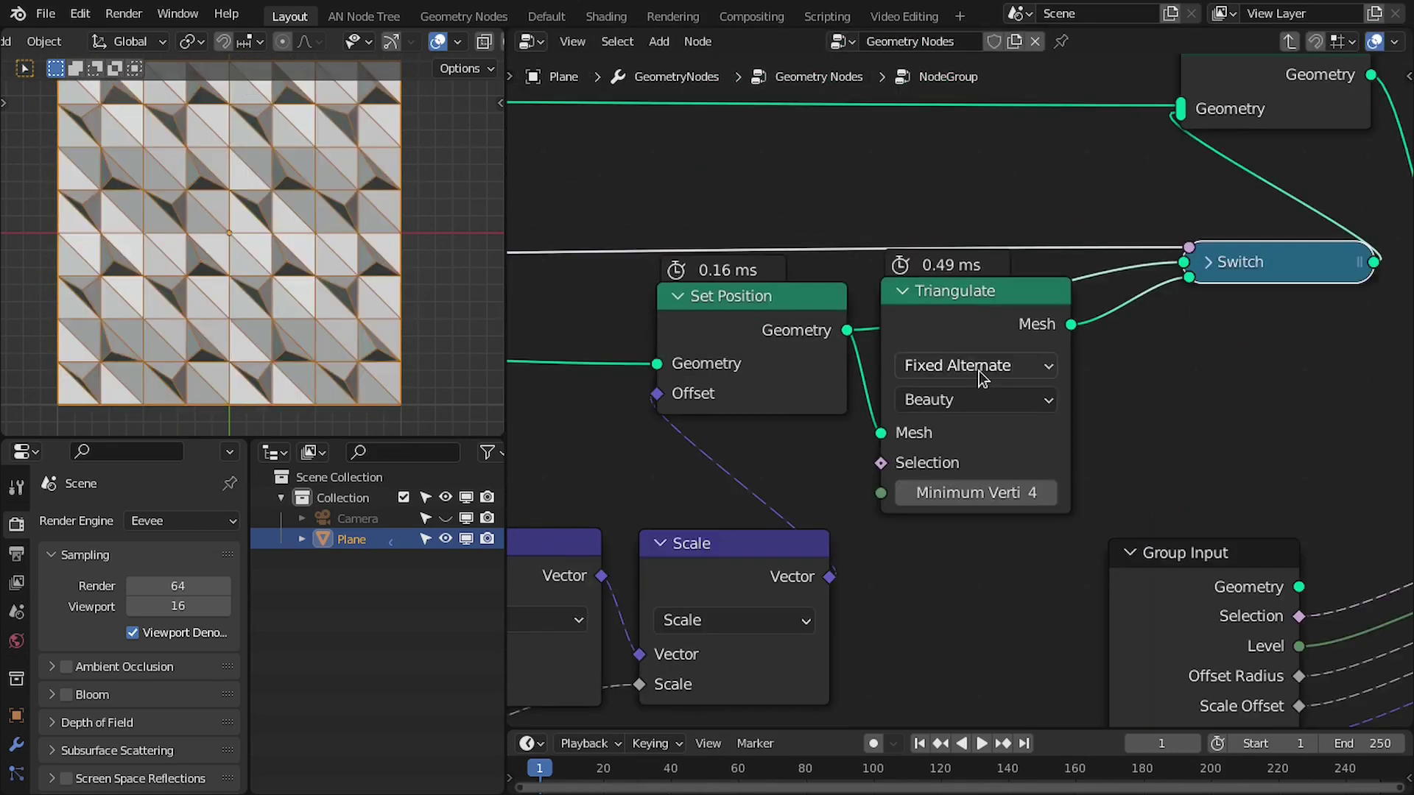
{"action": "scroll", "coordinate": [981, 377], "scroll_direction": "up", "scroll_amount": 2, "text": "ctrl"}
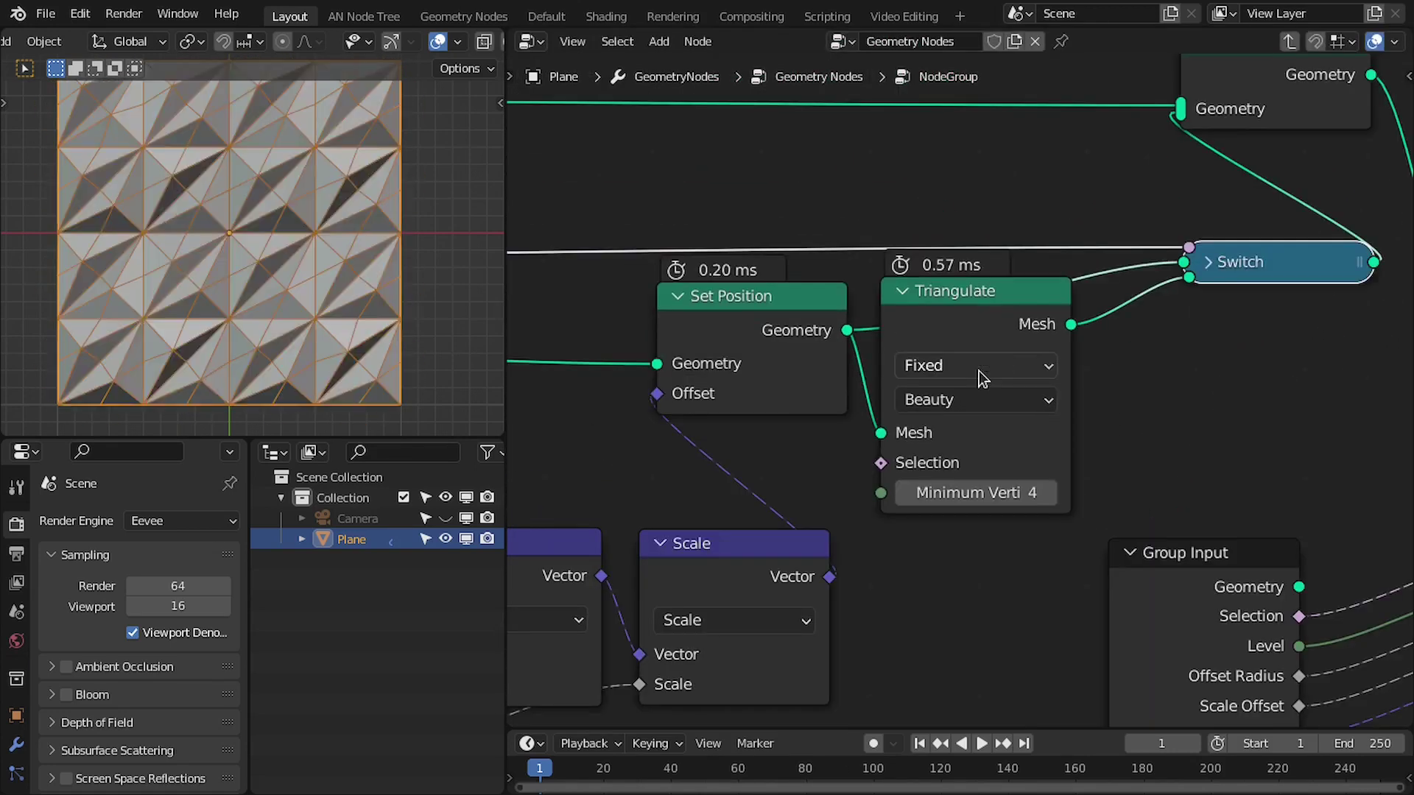
{"action": "scroll", "coordinate": [979, 376], "scroll_direction": "down", "scroll_amount": 3, "text": "ctrl"}
{"action": "scroll", "coordinate": [981, 372], "scroll_direction": "up", "scroll_amount": 1, "text": "ctrl"}
{"action": "scroll", "coordinate": [981, 373], "scroll_direction": "down", "scroll_amount": 1, "text": "ctrl"}
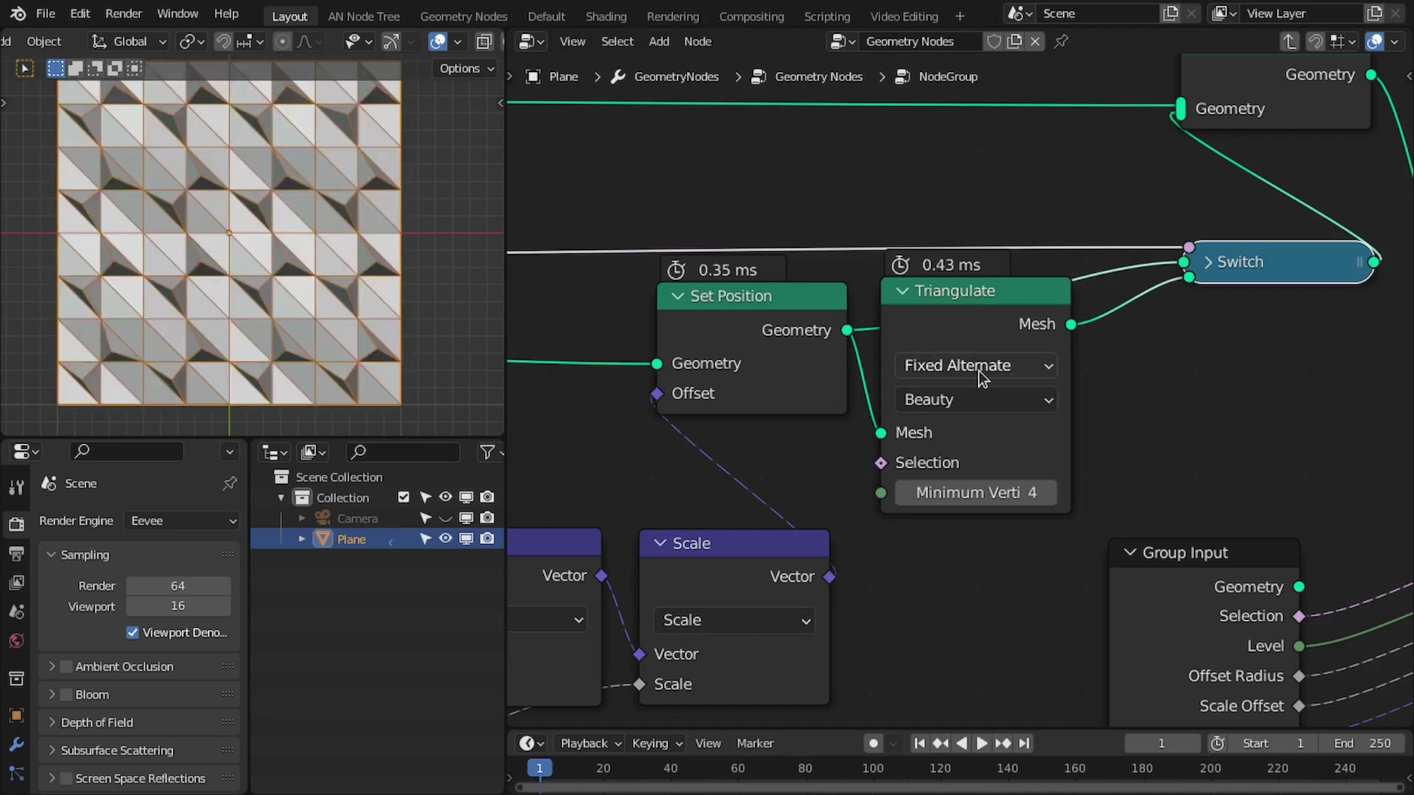
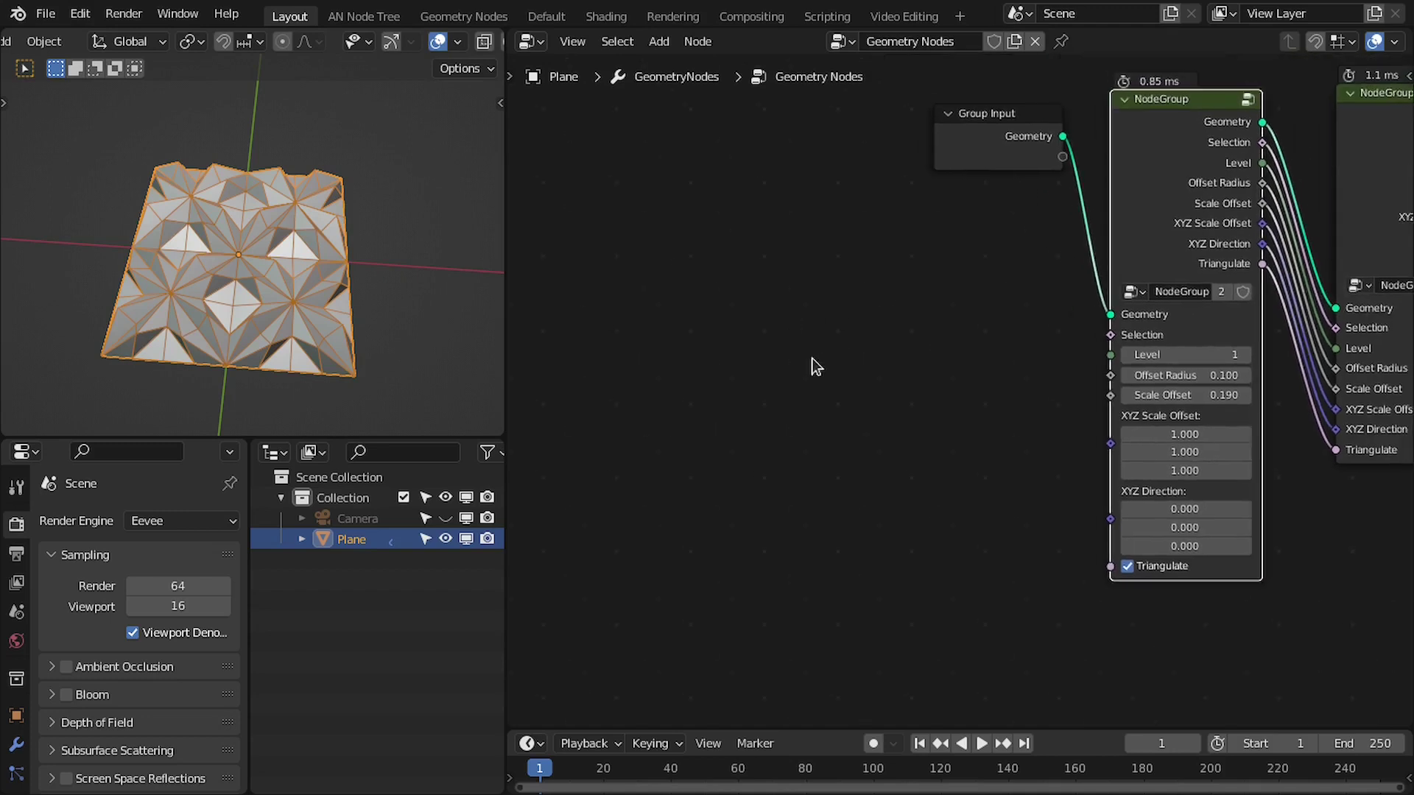
- Pin the plane's node tree, add a sphere Empty to the scene and clear its location to the world origin
{"action": "left_click", "coordinate": [1060, 42]}
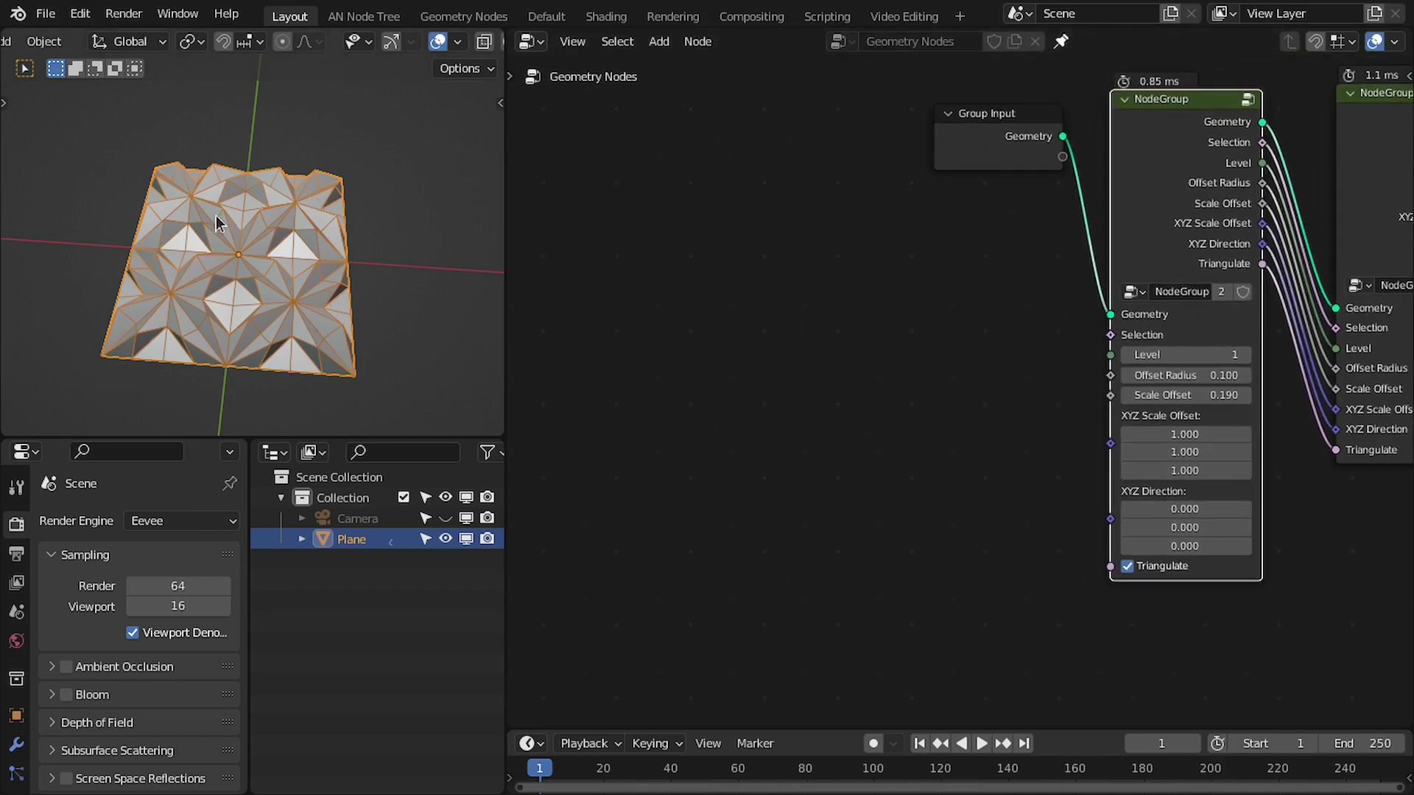
{"action": "key", "text": "shift+a"}
{"action": "mouse_move", "coordinate": [259, 425]}
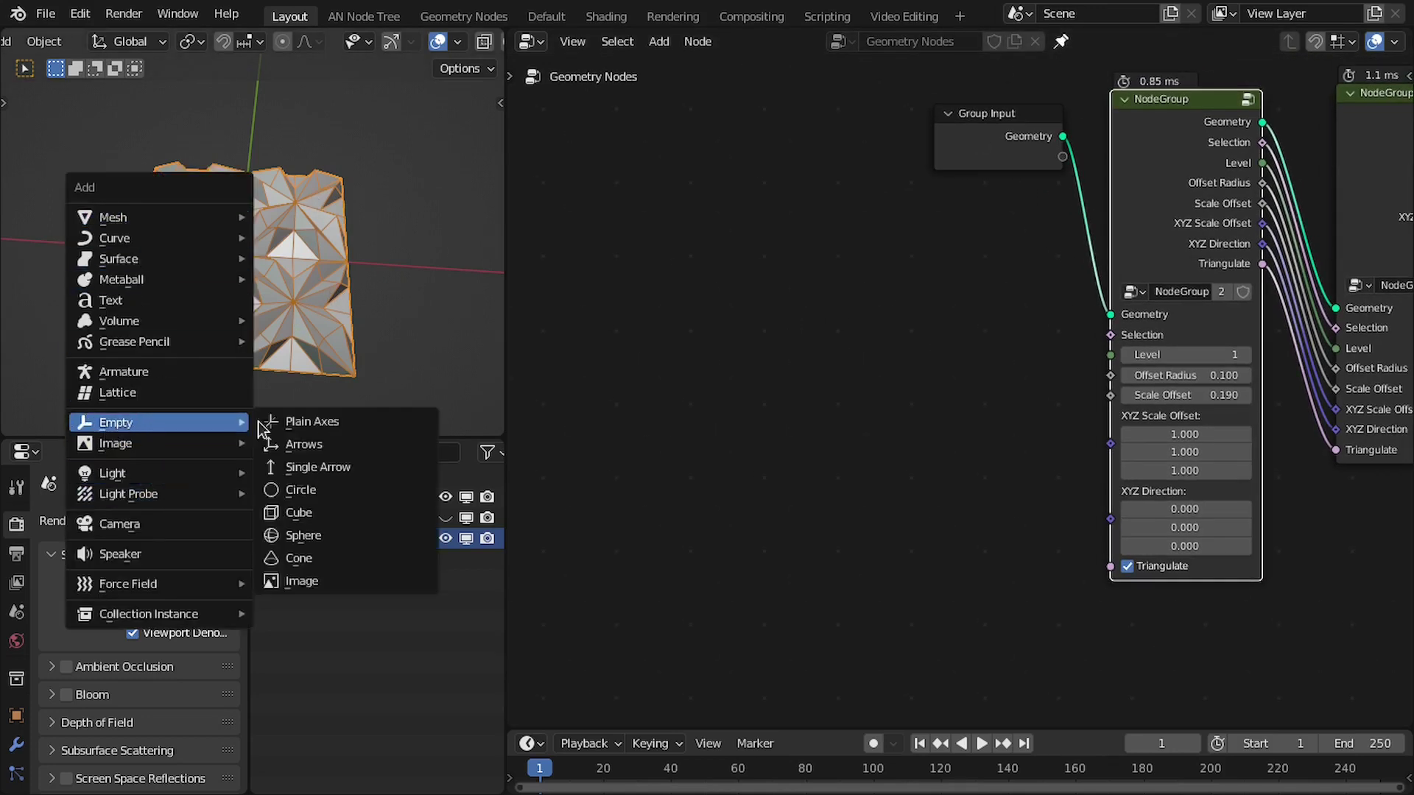
{"action": "left_click", "coordinate": [303, 535]}
{"action": "key", "text": "alt+g"}
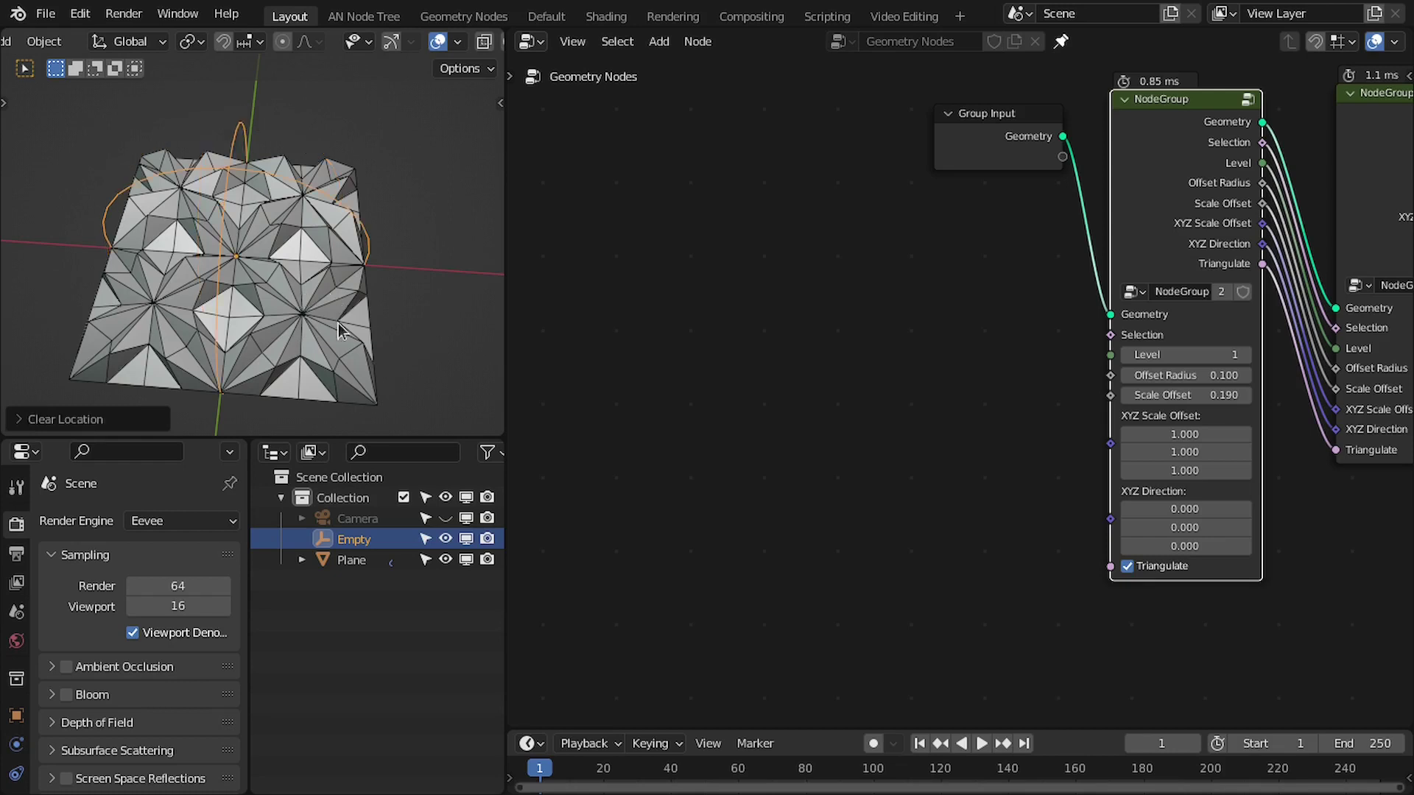
- Bring the Empty into the node tree as an Object Info node and place a Position node above it
{"action": "left_click_drag", "start_coordinate": [352, 539], "coordinate": [726, 475]}
{"action": "key", "text": "shift+a"}
{"action": "type", "text": "po"}
{"action": "key", "text": "Return"}
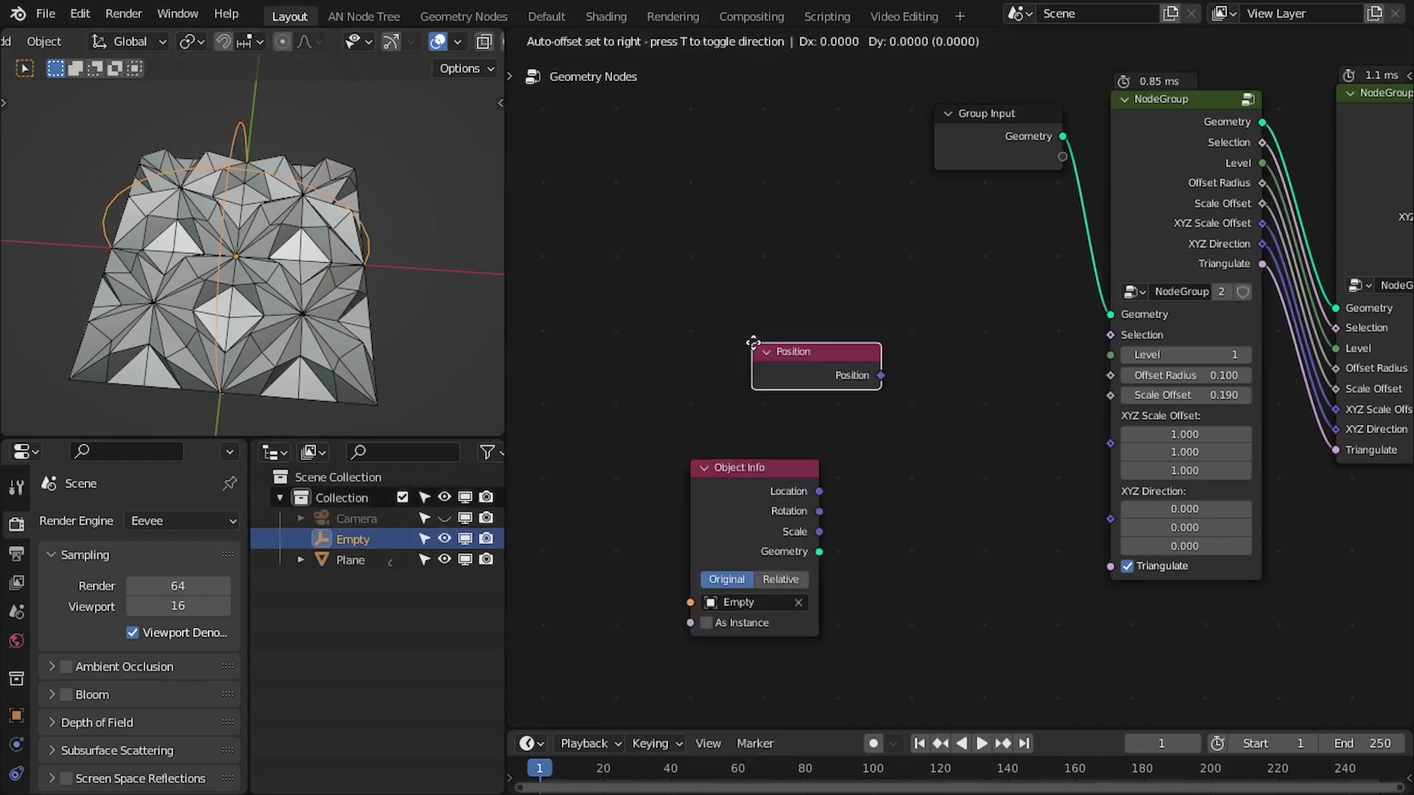
{"action": "left_click", "coordinate": [690, 401]}
- Add a Vector Math node beside Position and Object Info and set its operation to Distance
{"action": "key", "text": "shift+a"}
{"action": "left_click", "coordinate": [856, 340]}
{"action": "type", "text": "math"}
{"action": "key", "text": "Down"}
{"action": "key", "text": "Return"}
{"action": "left_click", "coordinate": [854, 338]}
{"action": "scroll", "coordinate": [909, 503], "scroll_direction": "up", "scroll_amount": 2}
{"action": "left_click", "coordinate": [869, 350]}
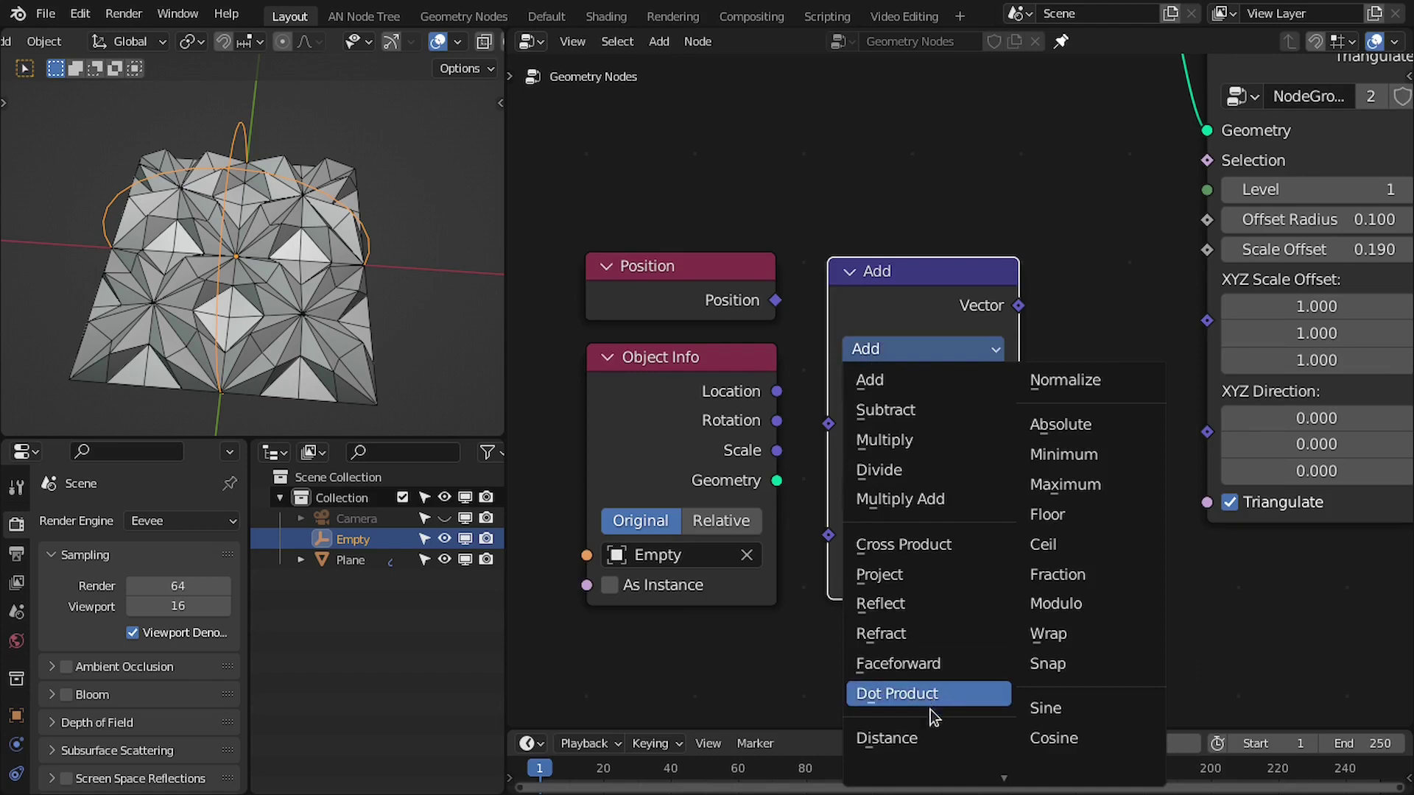
{"action": "scroll", "coordinate": [930, 704], "scroll_direction": "down", "scroll_amount": 3}
{"action": "left_click", "coordinate": [884, 659]}
- Connect Position and the Object Info Location to the Distance inputs, and move the three nodes away from the NodeGroup
{"action": "left_click_drag", "start_coordinate": [775, 299], "coordinate": [828, 421]}
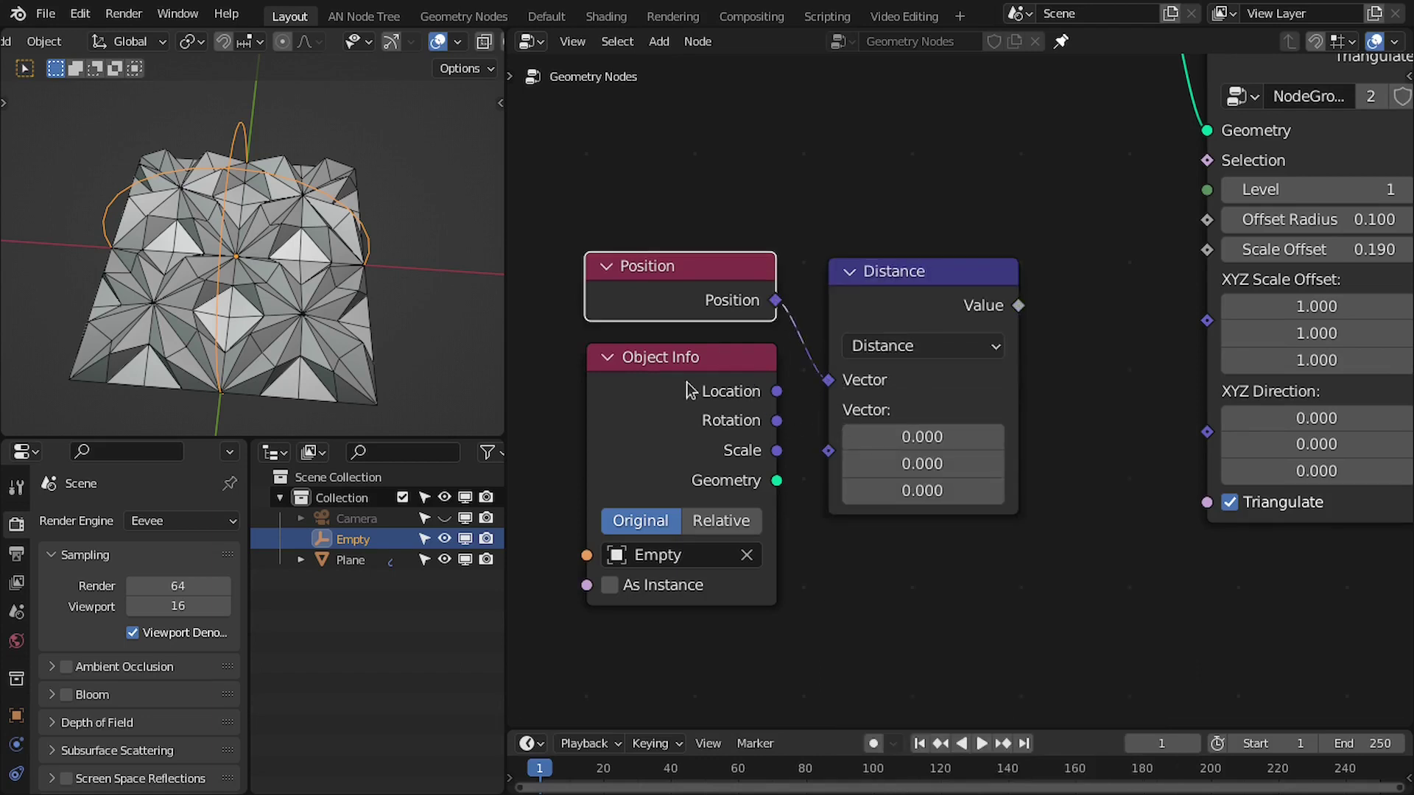
{"action": "scroll", "coordinate": [953, 142], "scroll_direction": "down", "scroll_amount": 4}
{"action": "middle_click_drag", "start_coordinate": [1045, 136], "coordinate": [964, 267]}
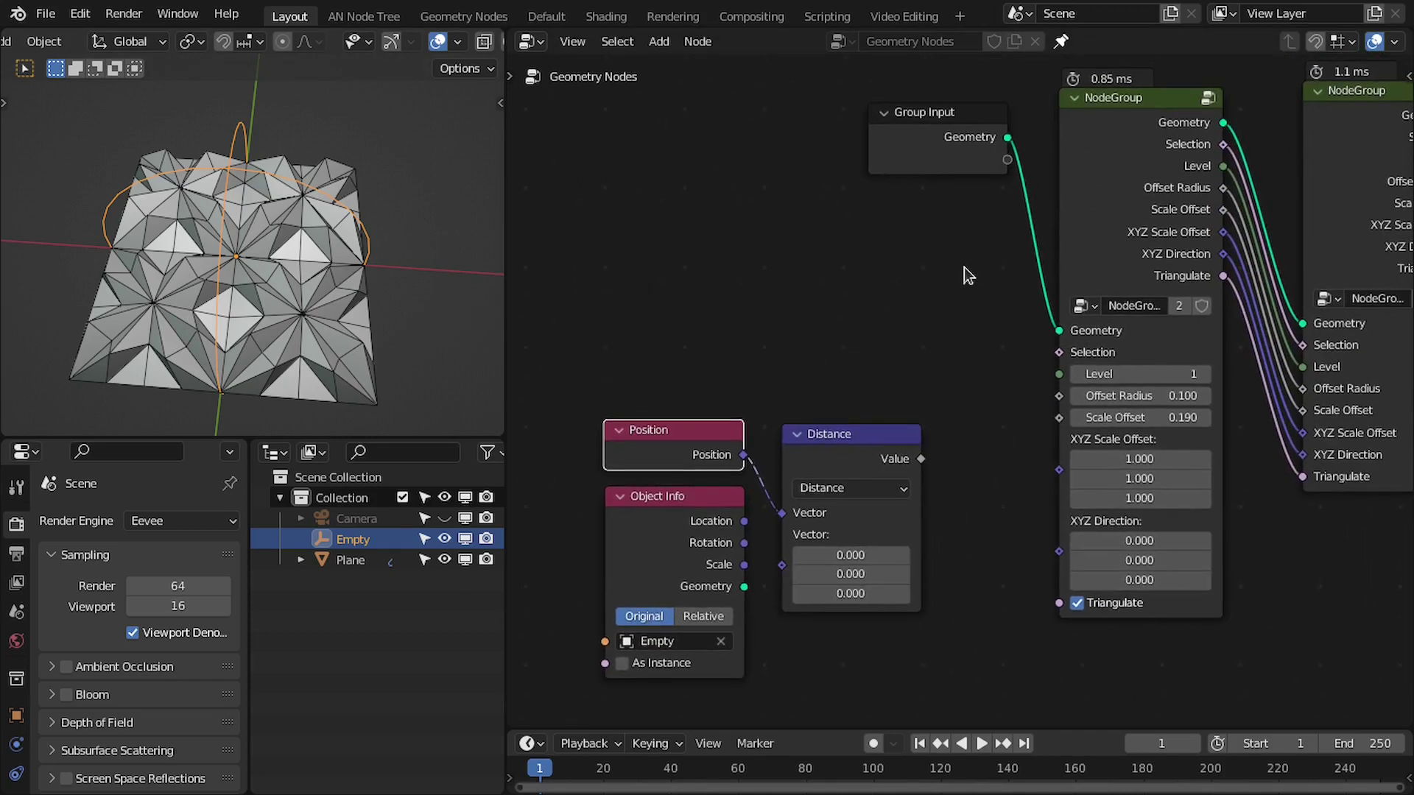
{"action": "left_click_drag", "start_coordinate": [743, 521], "coordinate": [782, 565]}
{"action": "left_click_drag", "start_coordinate": [609, 274], "coordinate": [911, 526]}
{"action": "left_click_drag", "start_coordinate": [859, 460], "coordinate": [812, 418]}
{"action": "left_click", "coordinate": [941, 329]}
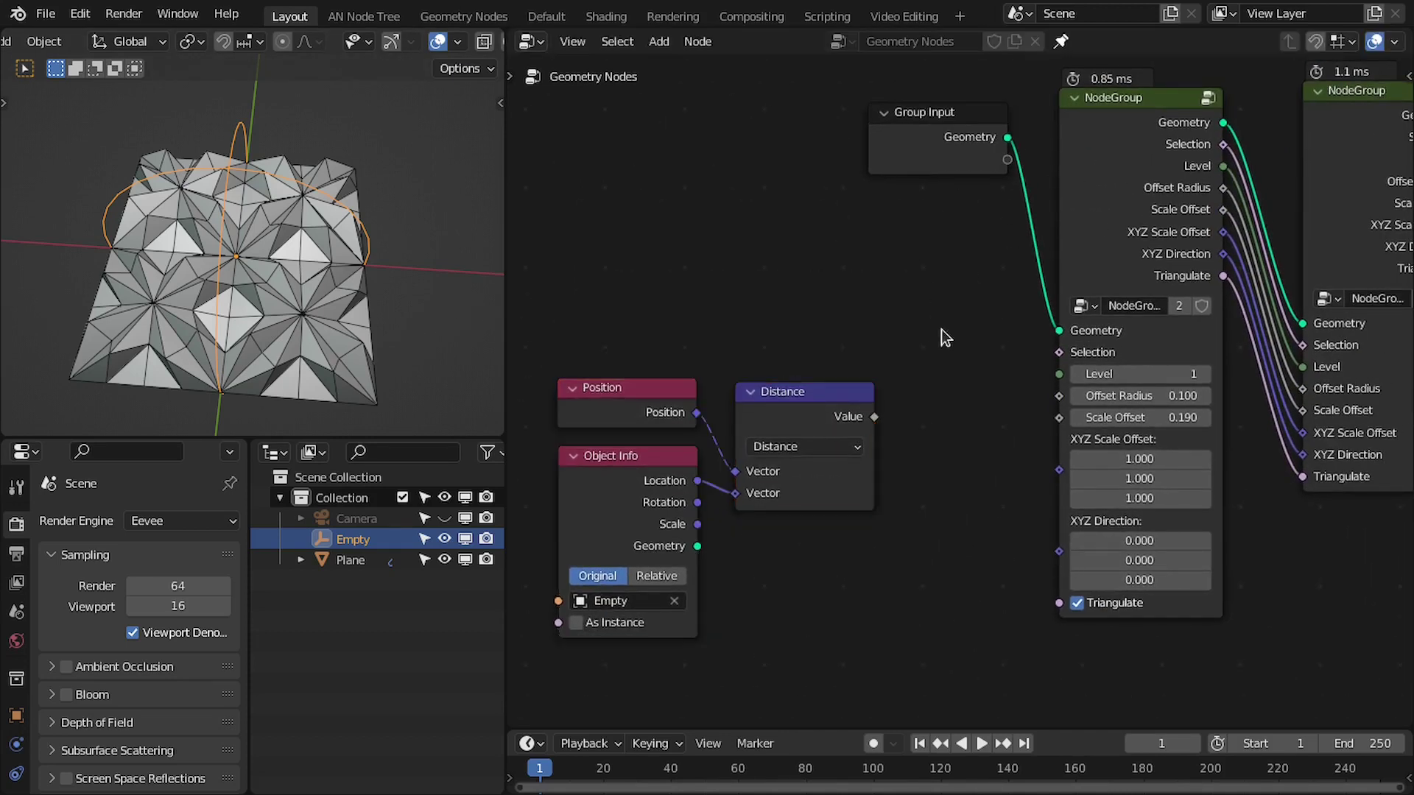
- Add a Compare node after Distance and connect the Distance value to its A input
{"action": "key", "text": "shift+a"}
{"action": "left_click", "coordinate": [942, 322]}
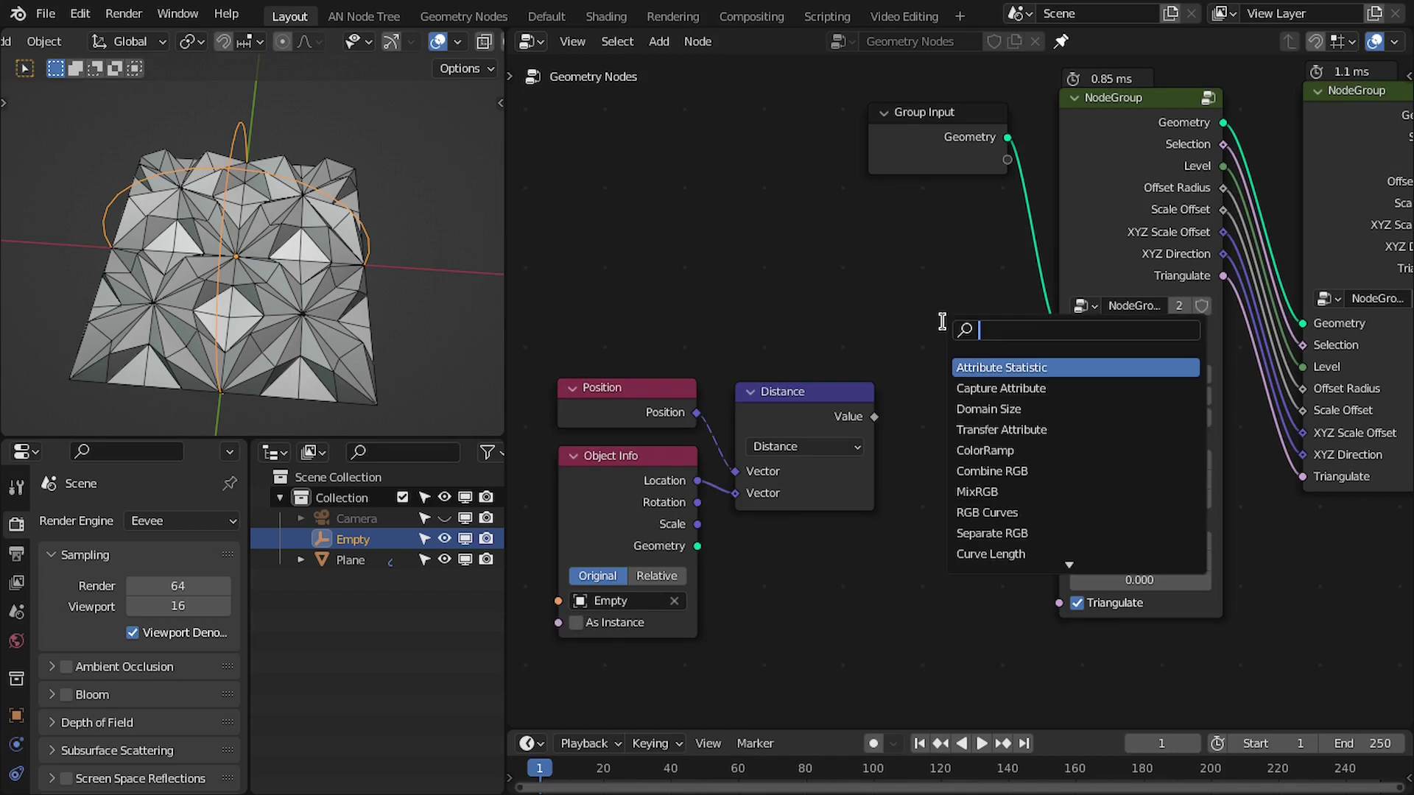
{"action": "type", "text": "compare"}
{"action": "key", "text": "Return"}
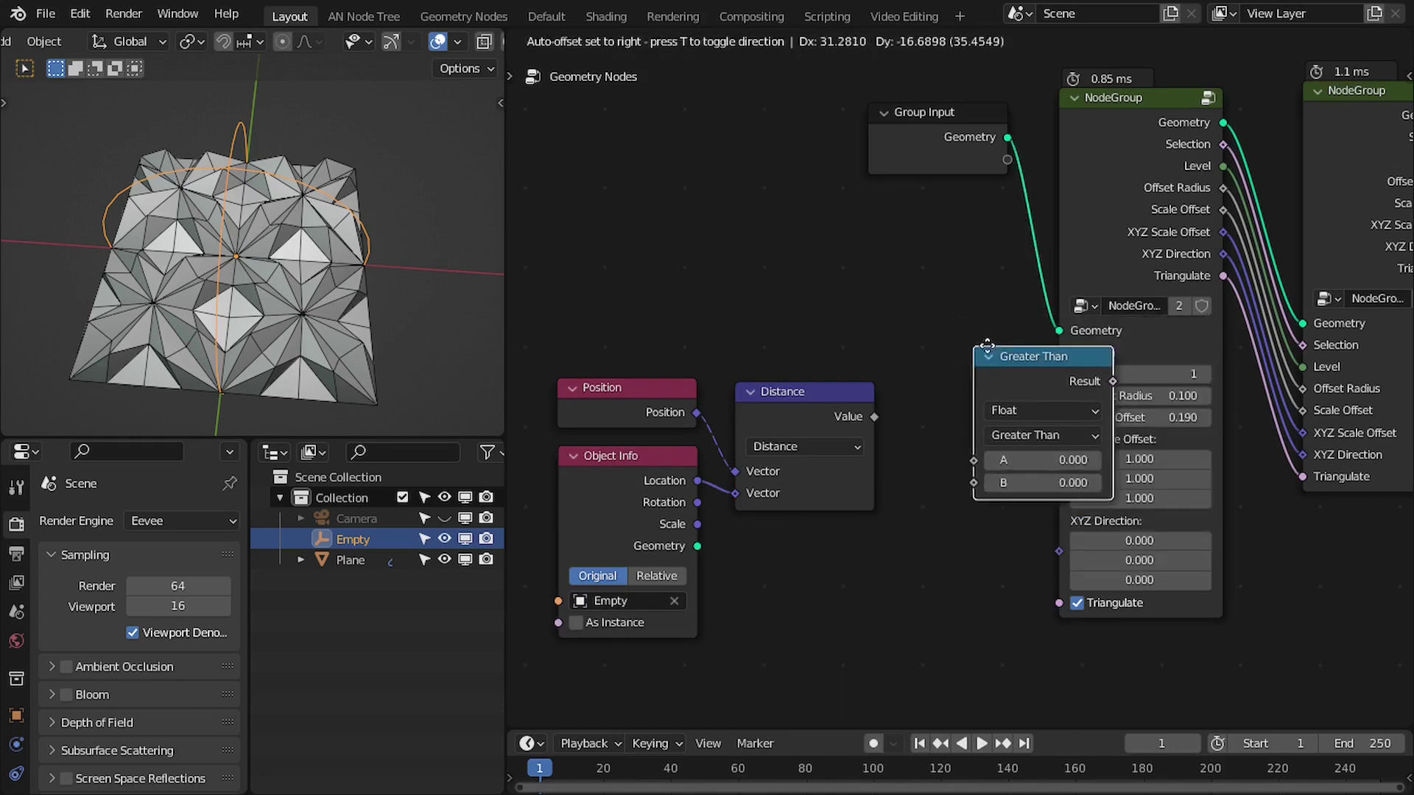
{"action": "left_click", "coordinate": [897, 369]}
{"action": "scroll", "coordinate": [876, 368], "scroll_direction": "up", "scroll_amount": 3}
{"action": "left_click_drag", "start_coordinate": [857, 360], "coordinate": [913, 465]}
- Set the comparison to Less Than or Equal and connect its Result to the first NodeGroup's Selection
{"action": "left_click", "coordinate": [987, 429]}
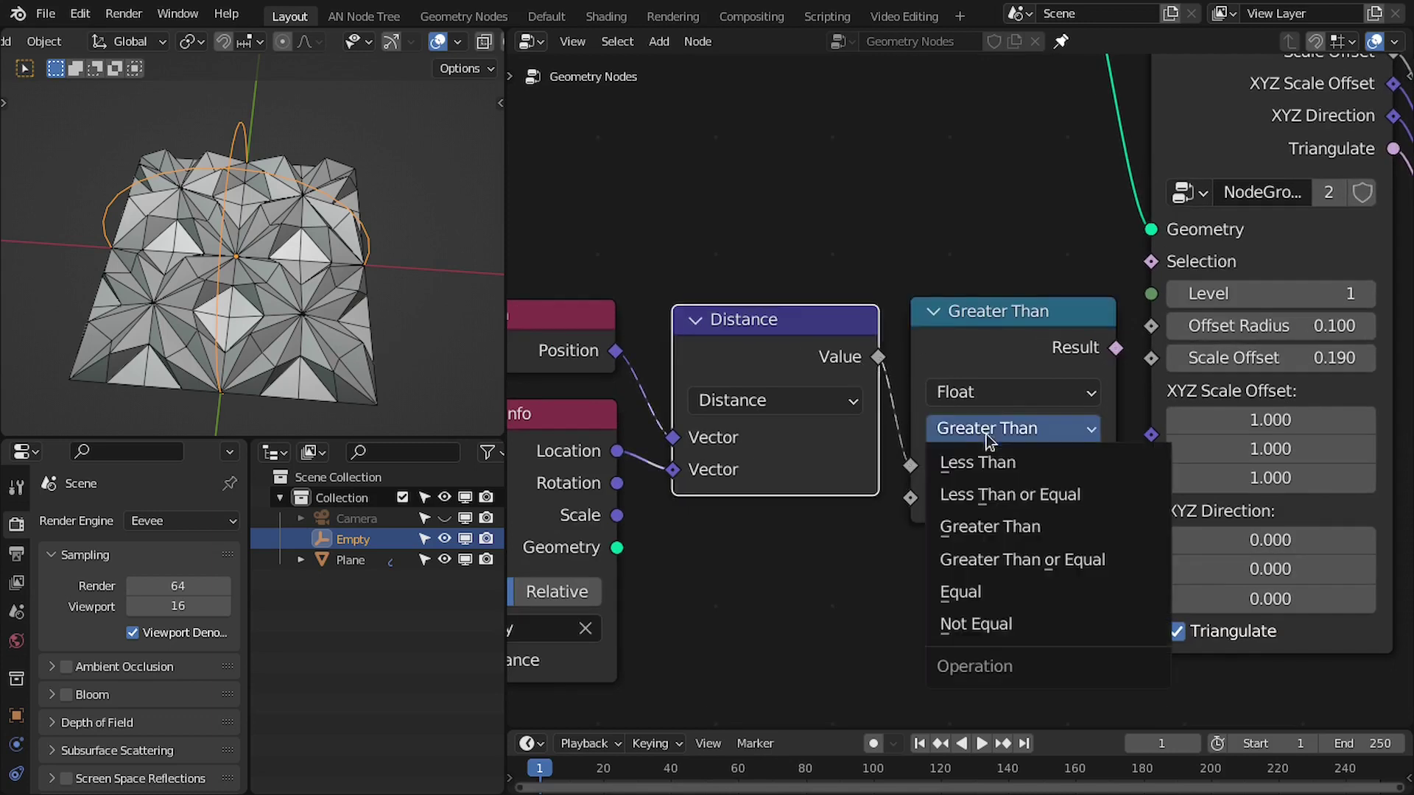
{"action": "left_click", "coordinate": [981, 498]}
{"action": "mouse_move", "coordinate": [1097, 368]}
{"action": "left_mouse_down"}
{"action": "mouse_move", "coordinate": [1116, 299]}
{"action": "mouse_move", "coordinate": [1092, 370]}
{"action": "left_mouse_up"}
{"action": "left_click_drag", "start_coordinate": [1111, 350], "coordinate": [1141, 268]}
- Set the comparison's B threshold to 0.5
{"action": "scroll", "coordinate": [910, 277], "scroll_direction": "down", "scroll_amount": 1}
{"action": "middle_click_drag", "start_coordinate": [910, 277], "coordinate": [921, 240]}
{"action": "scroll", "coordinate": [957, 390], "scroll_direction": "up", "scroll_amount": 1}
{"action": "left_click", "coordinate": [1013, 469]}
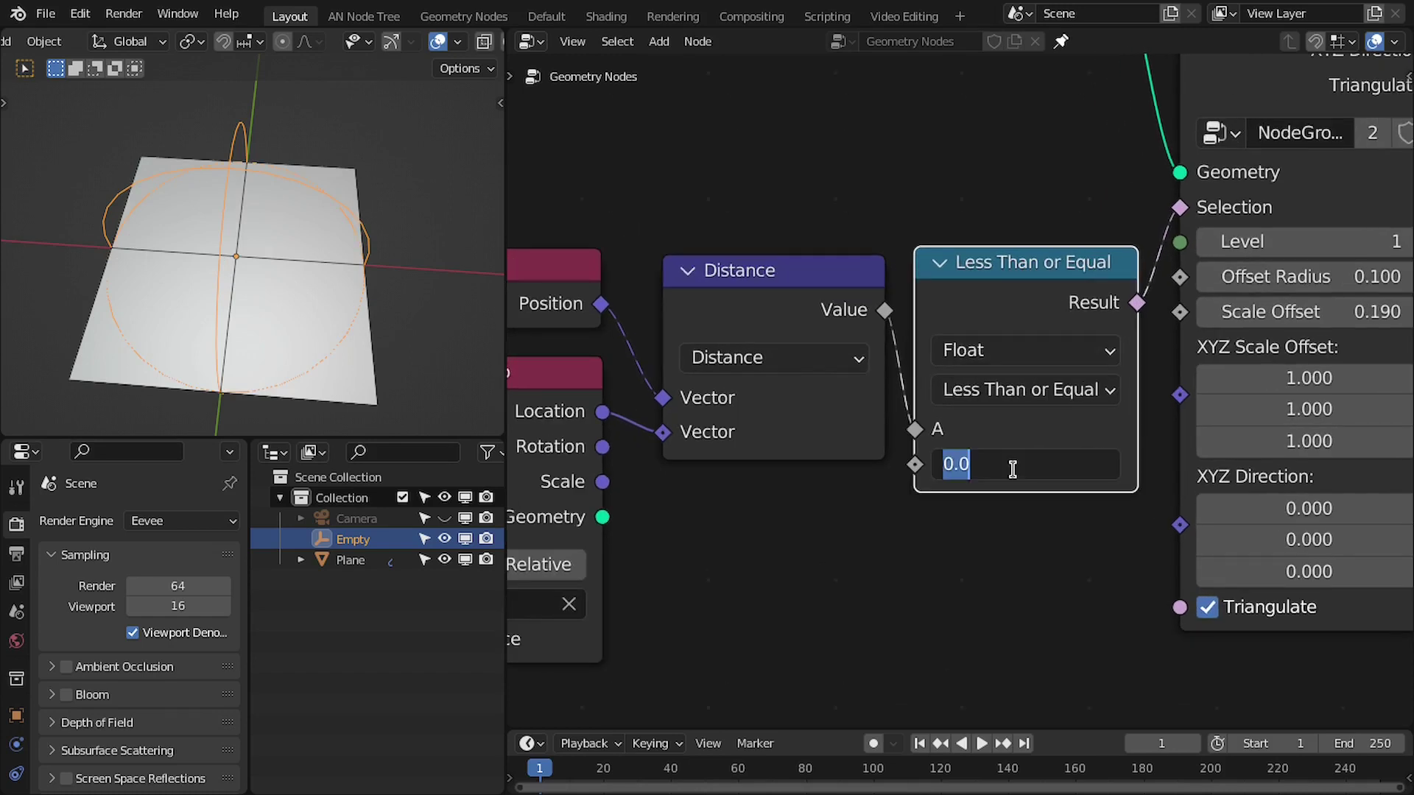
{"action": "type", "text": ".5"}
{"action": "key", "text": "Return"}
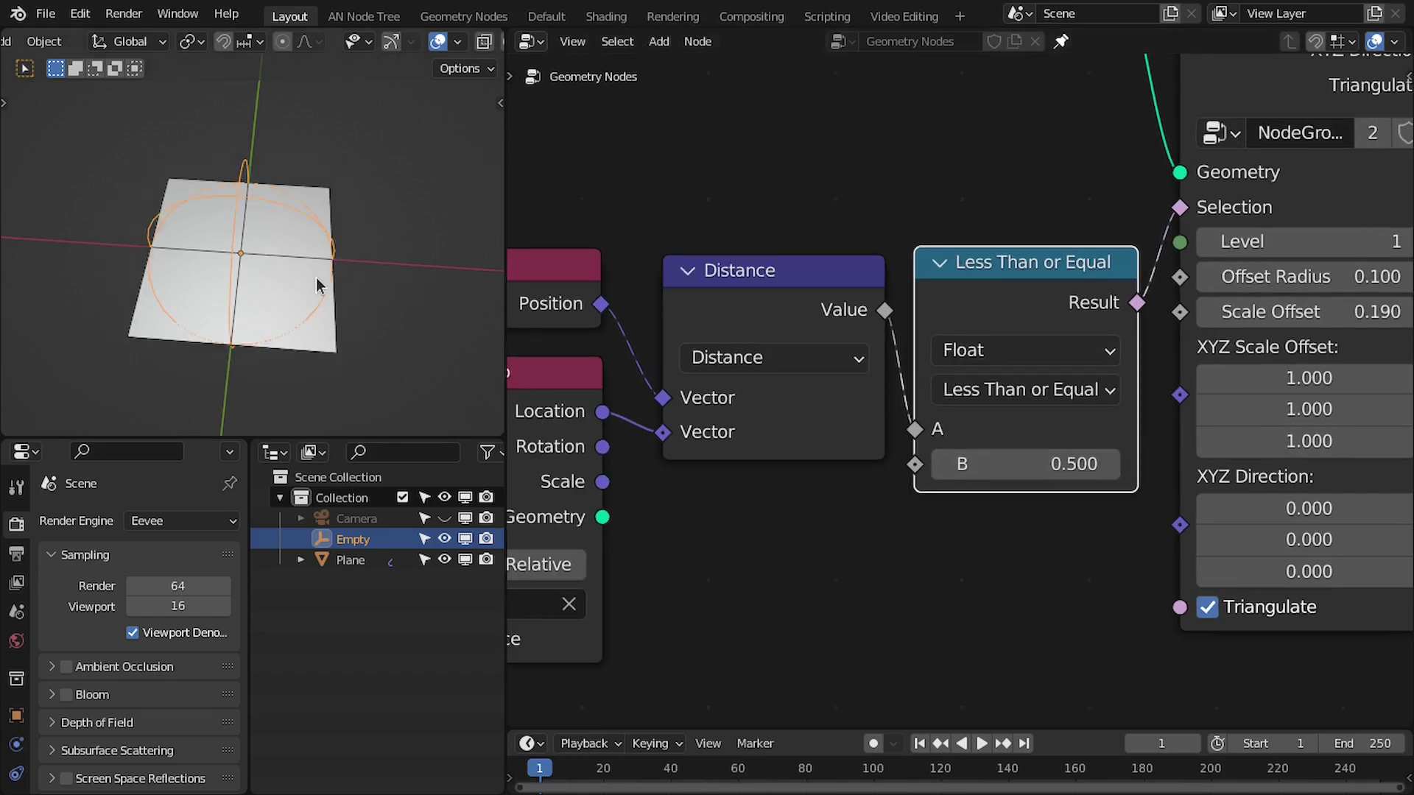
- In top view, move the Empty diagonally off the origin toward the plane's positive X, negative Y quarter
{"action": "key", "text": "KP_7"}
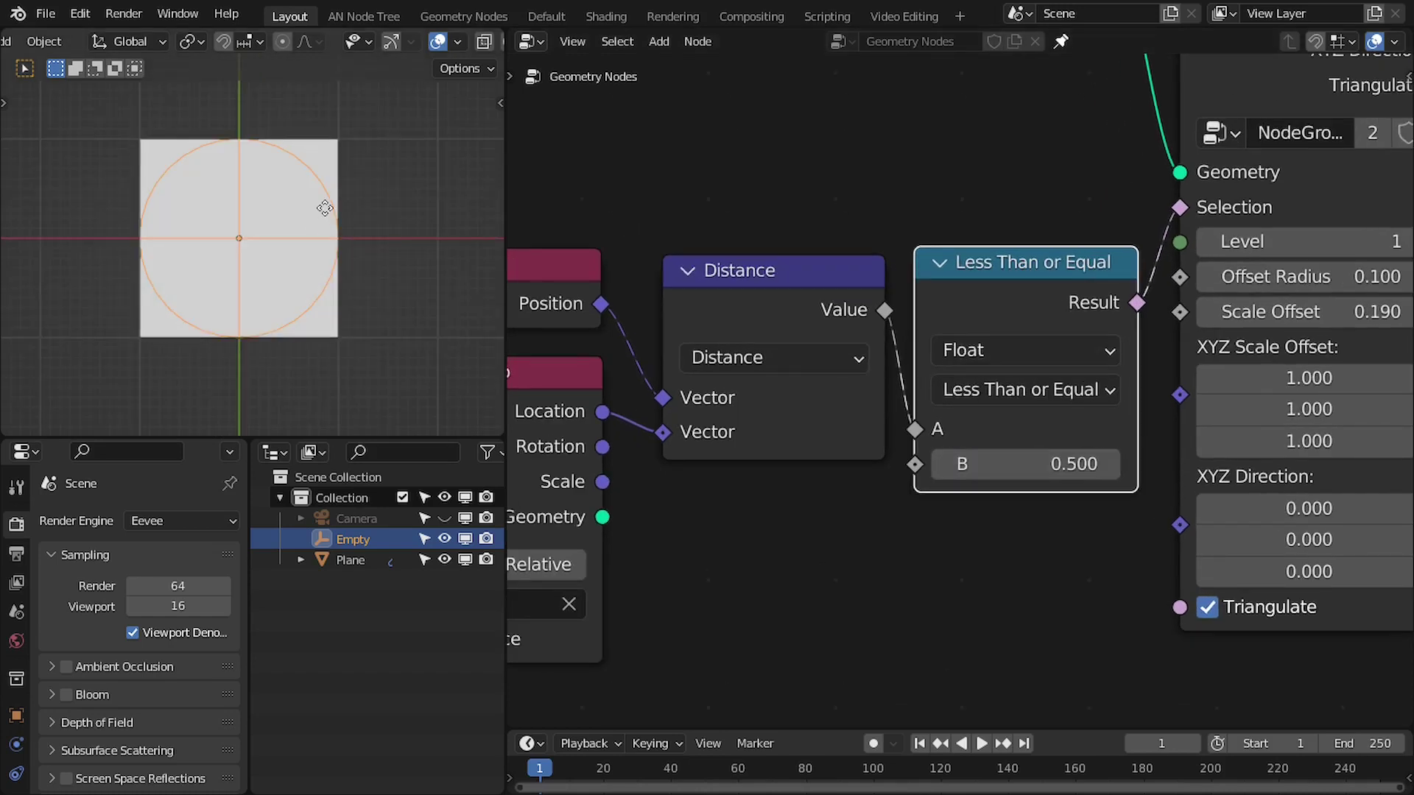
{"action": "key", "text": "g"}
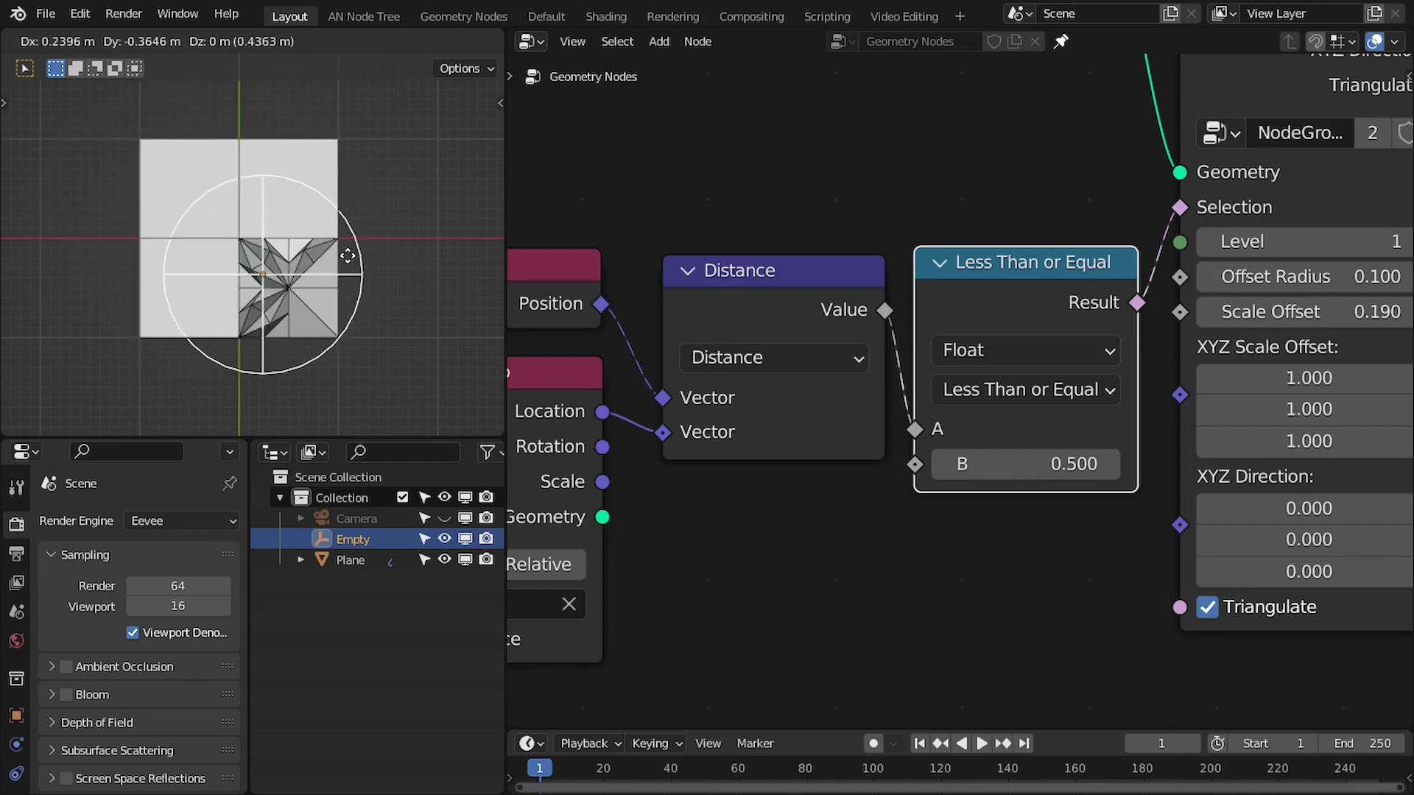
{"action": "left_click", "coordinate": [340, 277]}
- Shift the Distance node away from the comparison to make room and insert a Math node on the link between them
{"action": "scroll", "coordinate": [906, 314], "scroll_direction": "down", "scroll_amount": 3}
{"action": "middle_click_drag", "start_coordinate": [905, 314], "coordinate": [1085, 290]}
{"action": "left_click_drag", "start_coordinate": [729, 203], "coordinate": [913, 346]}
{"action": "key", "text": "g"}
{"action": "left_click", "coordinate": [779, 293]}
{"action": "key", "text": "shift+a"}
{"action": "left_click", "coordinate": [948, 172]}
{"action": "type", "text": "mat"}
{"action": "key", "text": "Return"}
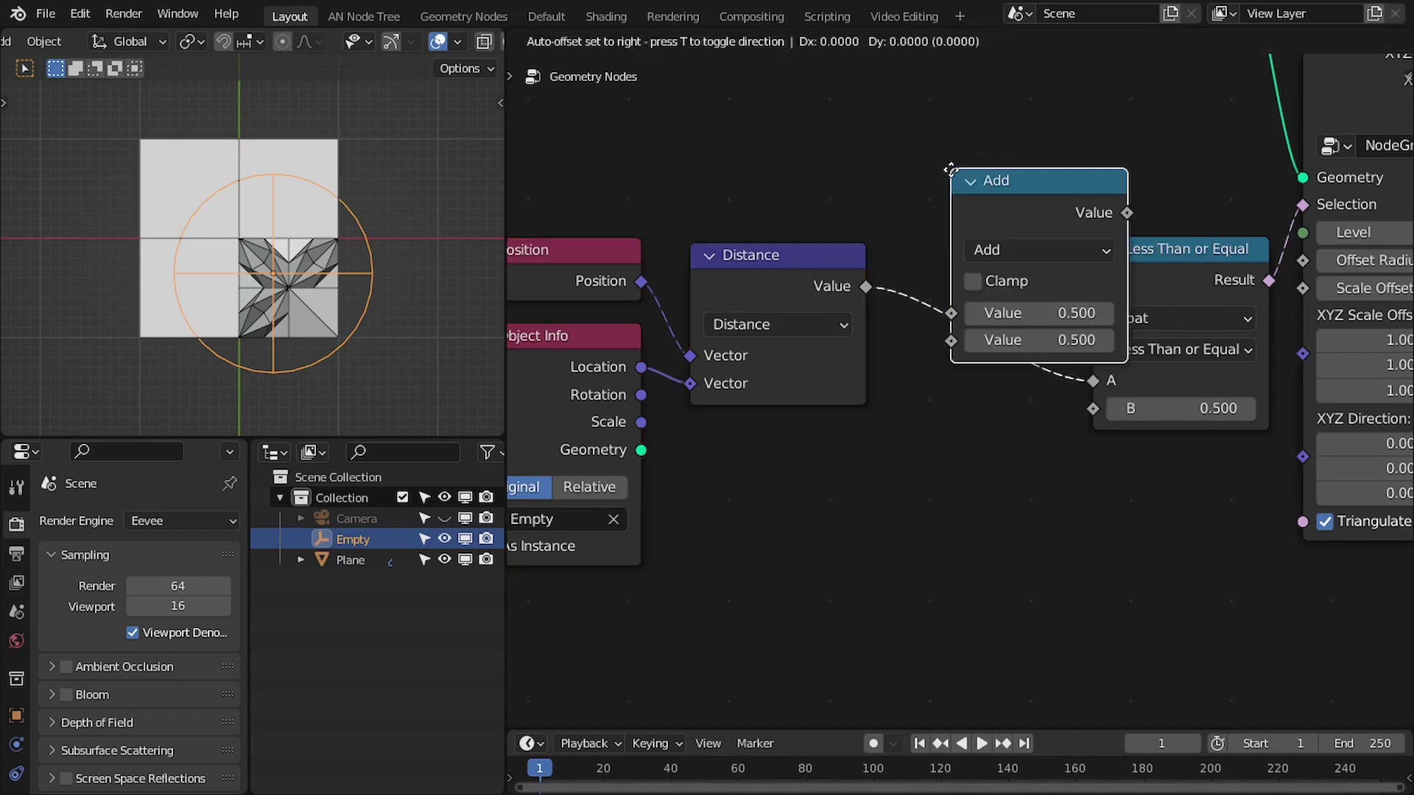
{"action": "left_click", "coordinate": [1029, 293]}
- Set the Math node to Divide and connect the Object Info Scale to its second value
{"action": "left_click", "coordinate": [1053, 321]}
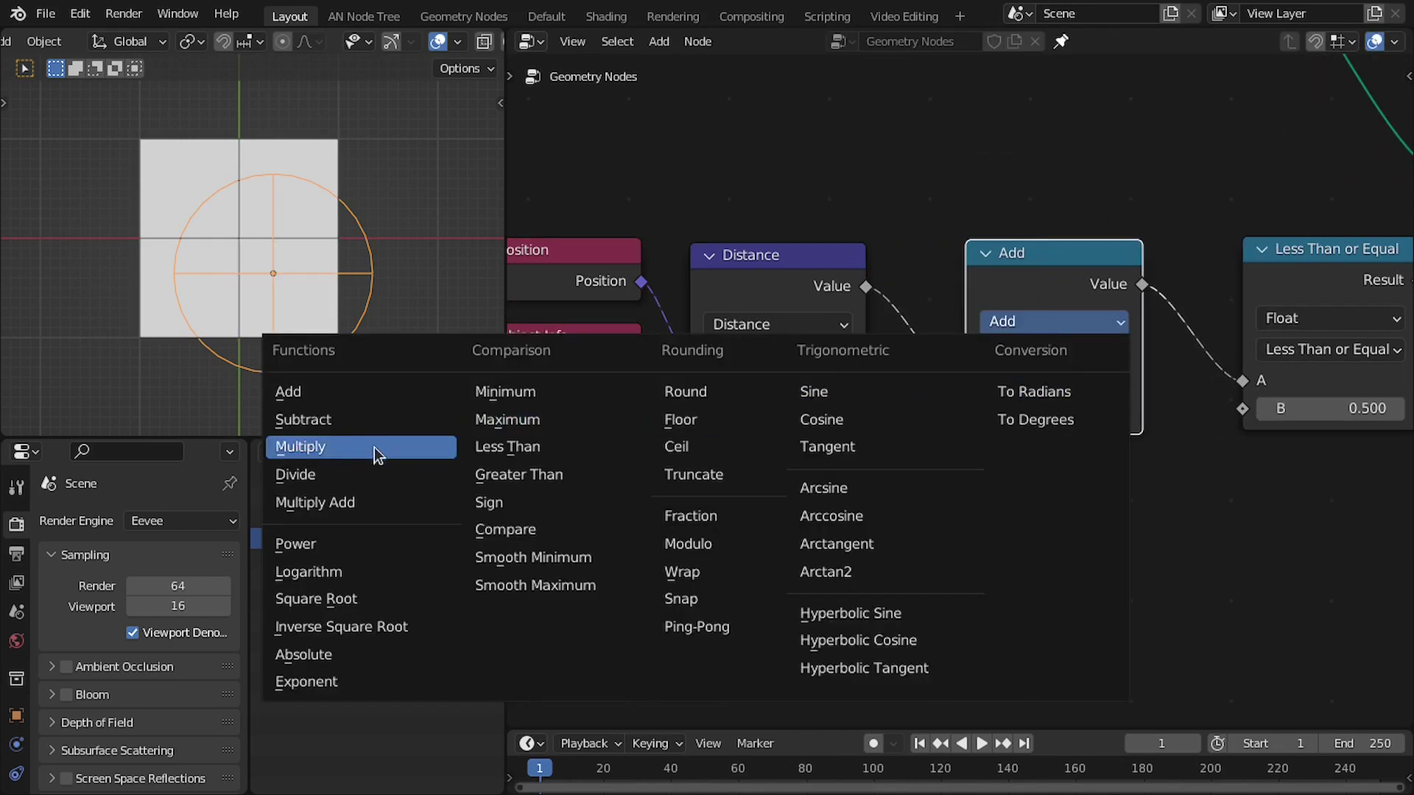
{"action": "left_click", "coordinate": [375, 475]}
{"action": "middle_click_drag", "start_coordinate": [914, 396], "coordinate": [967, 396]}
{"action": "left_click_drag", "start_coordinate": [692, 423], "coordinate": [1021, 413]}
- Enlarge the Empty's sphere and rescale it in the maximized viewport to test the scale-driven selection
{"action": "key", "text": "s"}
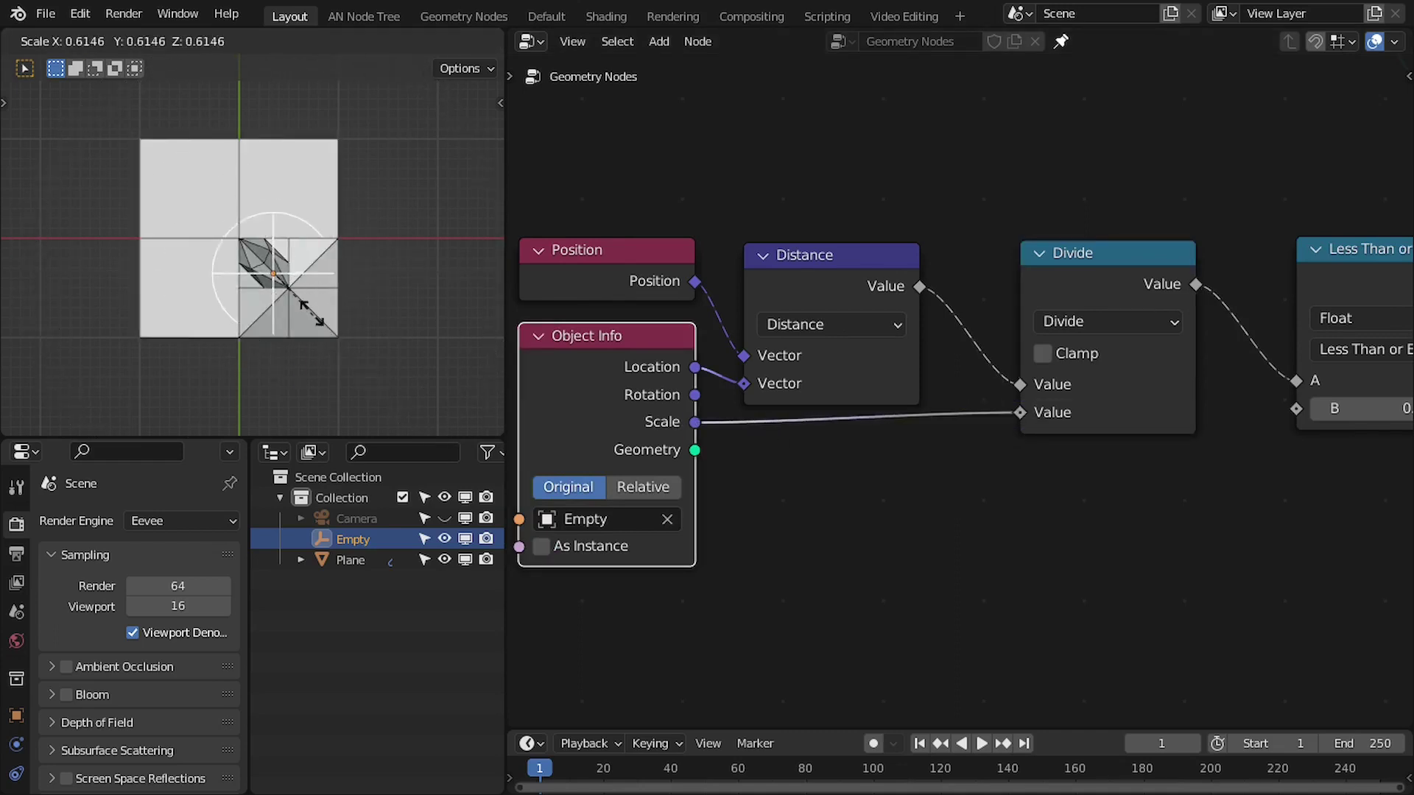
{"action": "left_click", "coordinate": [349, 379]}
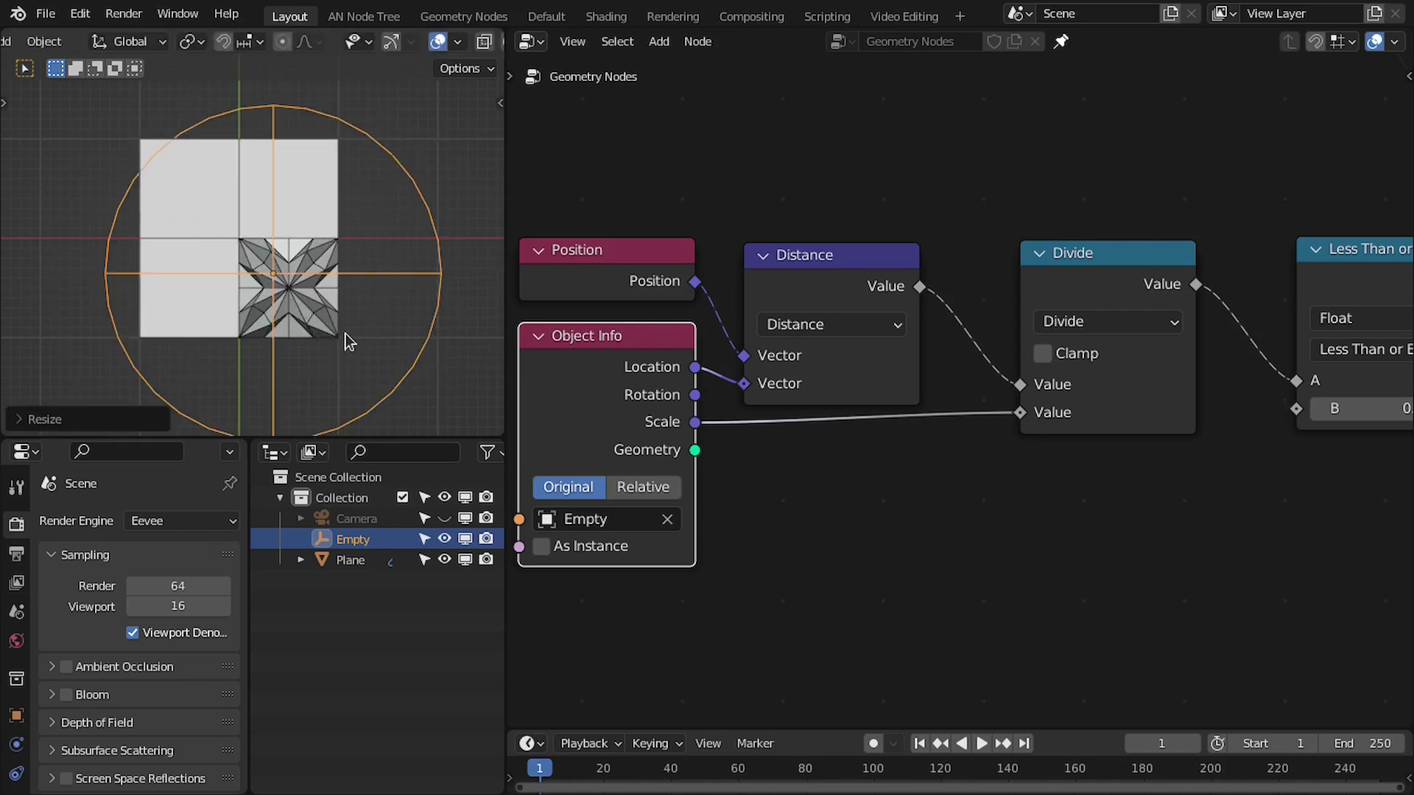
{"action": "key", "text": "ctrl+space"}
{"action": "key", "text": "s"}
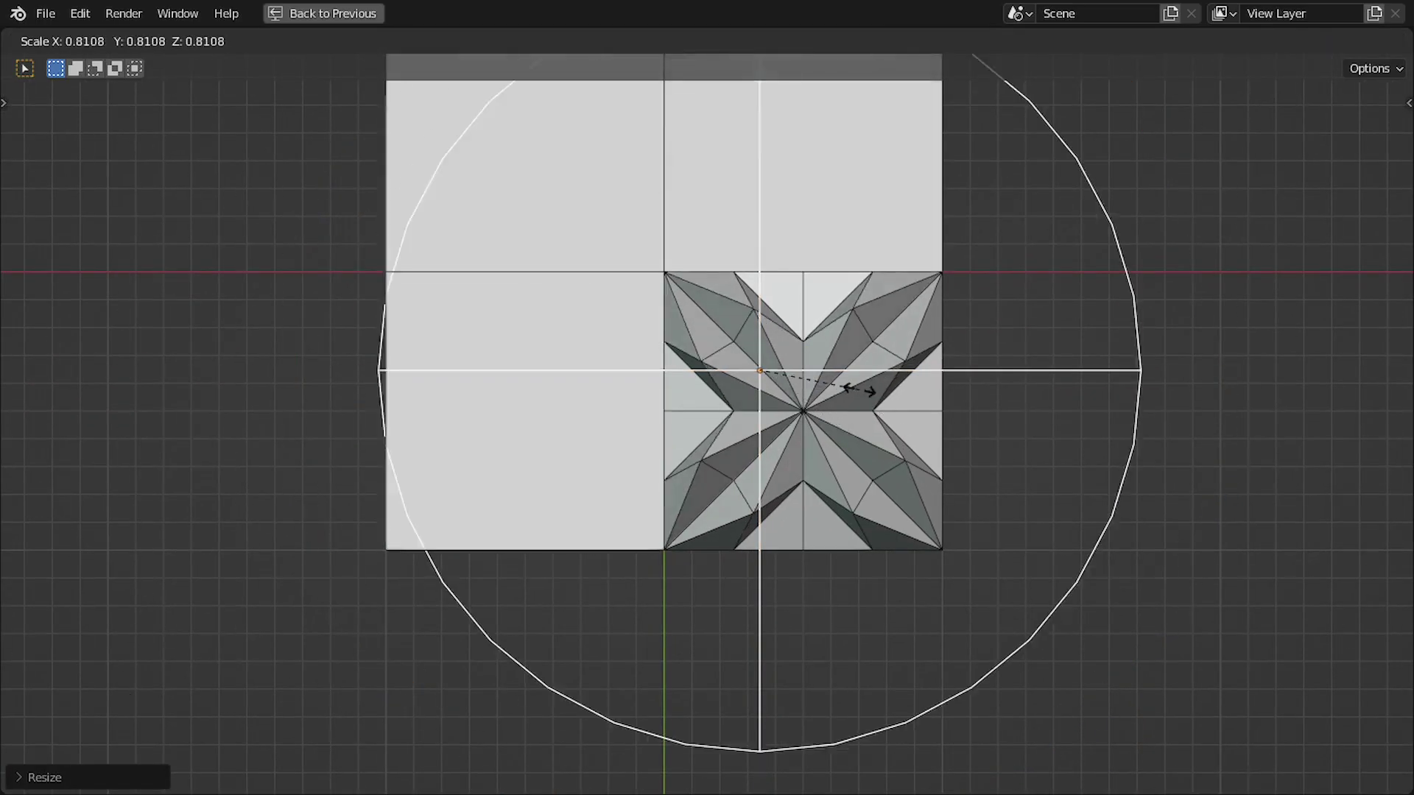
{"action": "left_click", "coordinate": [877, 426]}
{"action": "key", "text": "ctrl+space"}
- Move the Divide and Less Than or Equal nodes closer to the Distance node
{"action": "left_click", "coordinate": [1111, 306], "text": "shift"}
{"action": "key", "text": "g"}
{"action": "left_click", "coordinate": [1125, 248]}
{"action": "middle_click_drag", "start_coordinate": [1162, 260], "coordinate": [1044, 268]}
{"action": "left_click", "coordinate": [1134, 282]}
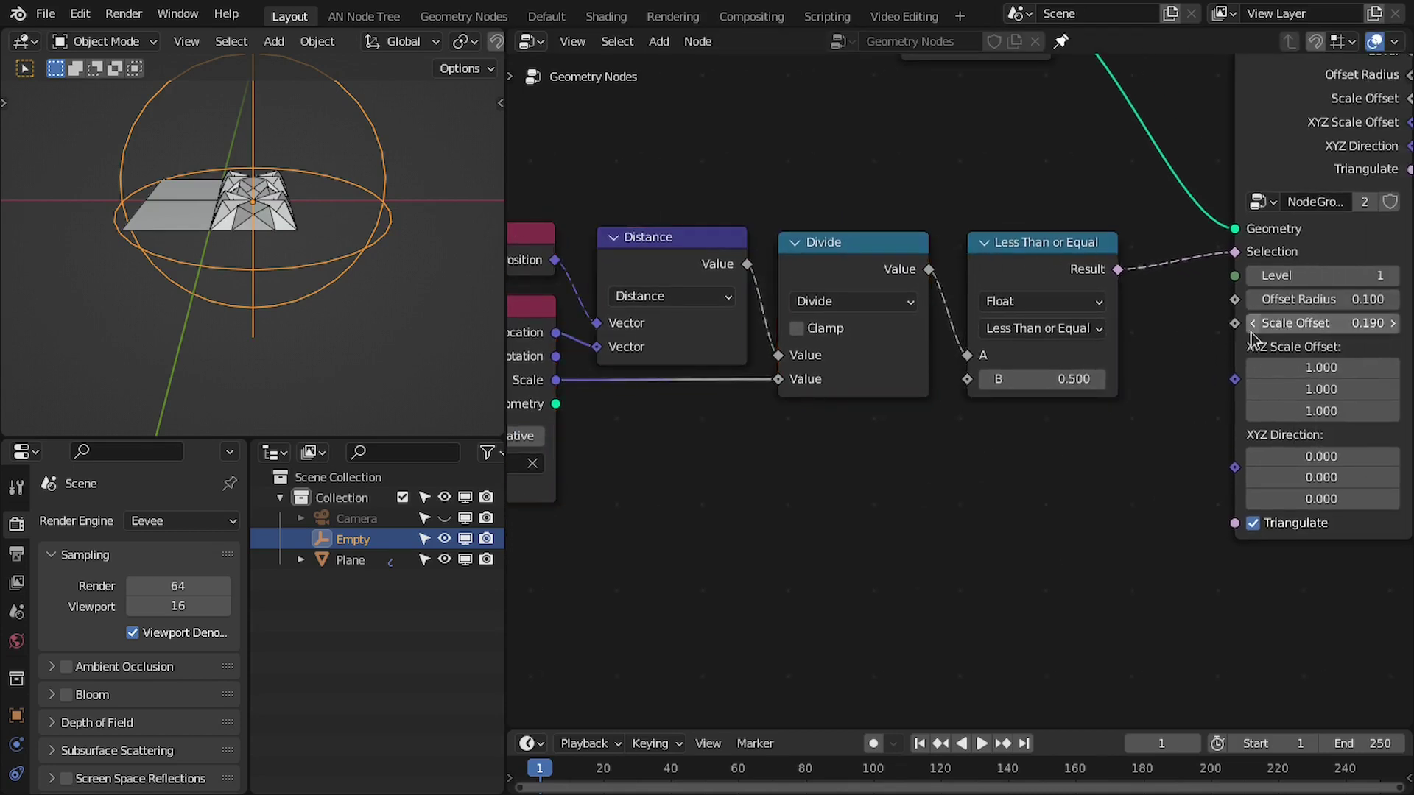
- Add a Map Range node below the comparison, feed it the Divide value and connect its Result to the NodeGroup's Scale Offset
{"action": "key", "text": "shift+a"}
{"action": "type", "text": "map"}
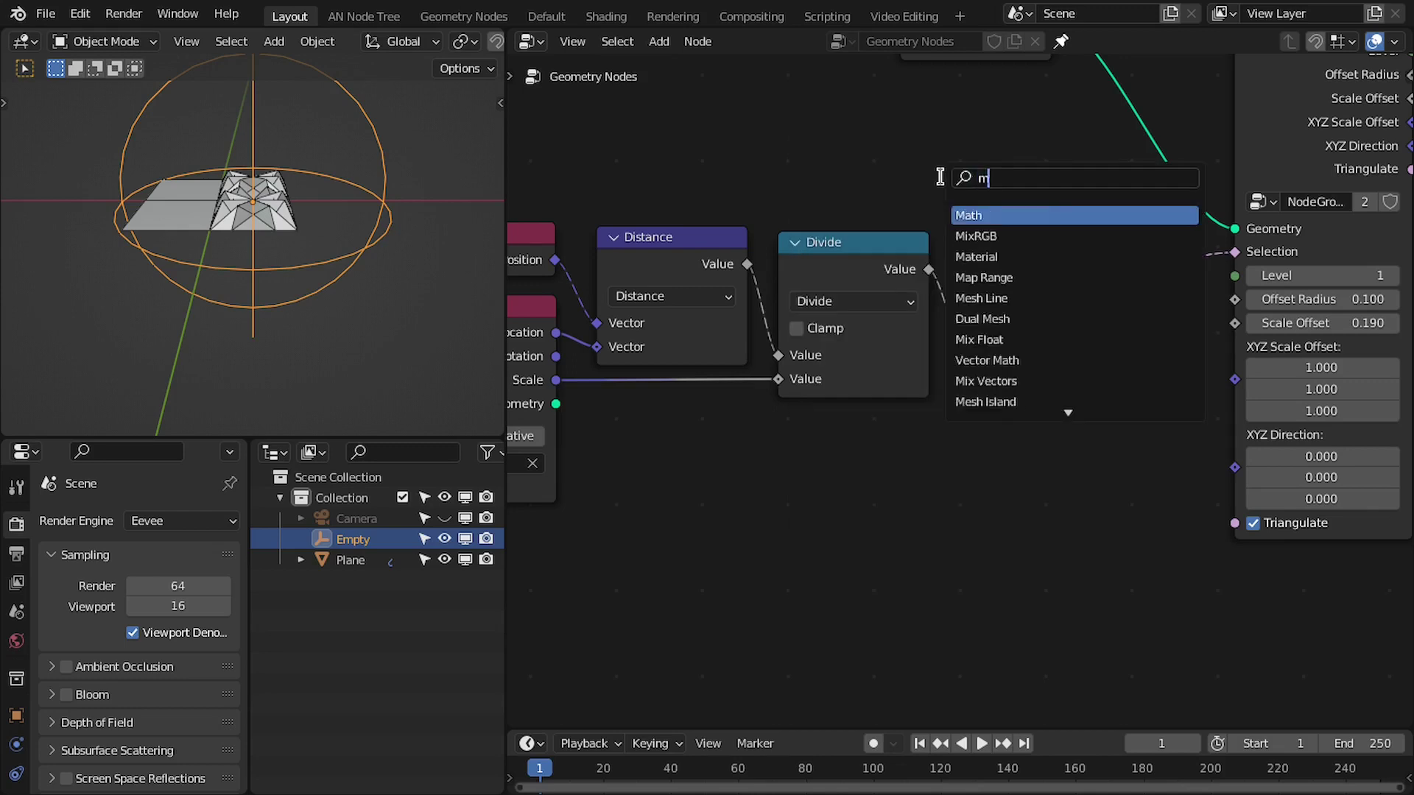
{"action": "key", "text": "Return"}
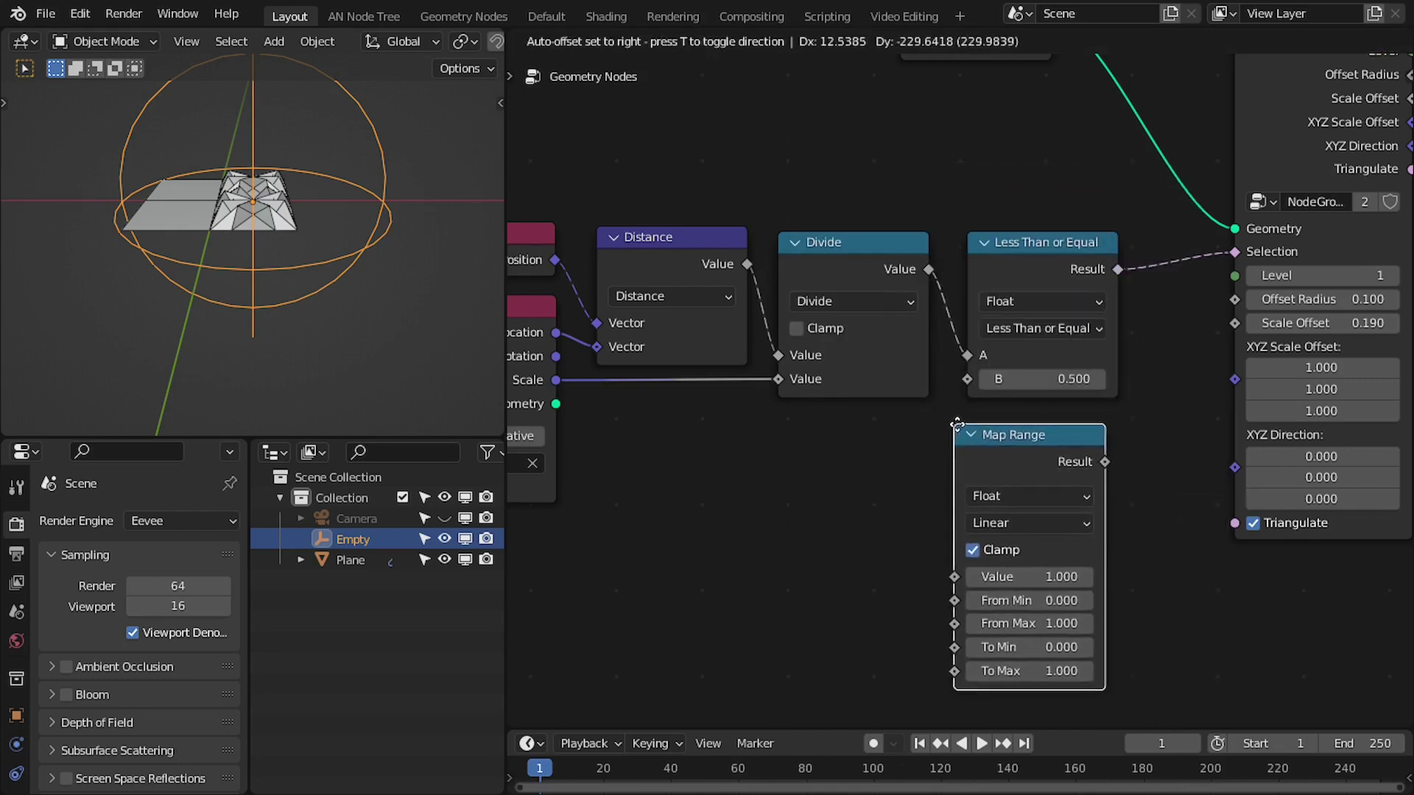
{"action": "left_click", "coordinate": [961, 426]}
{"action": "left_click_drag", "start_coordinate": [925, 272], "coordinate": [936, 526]}
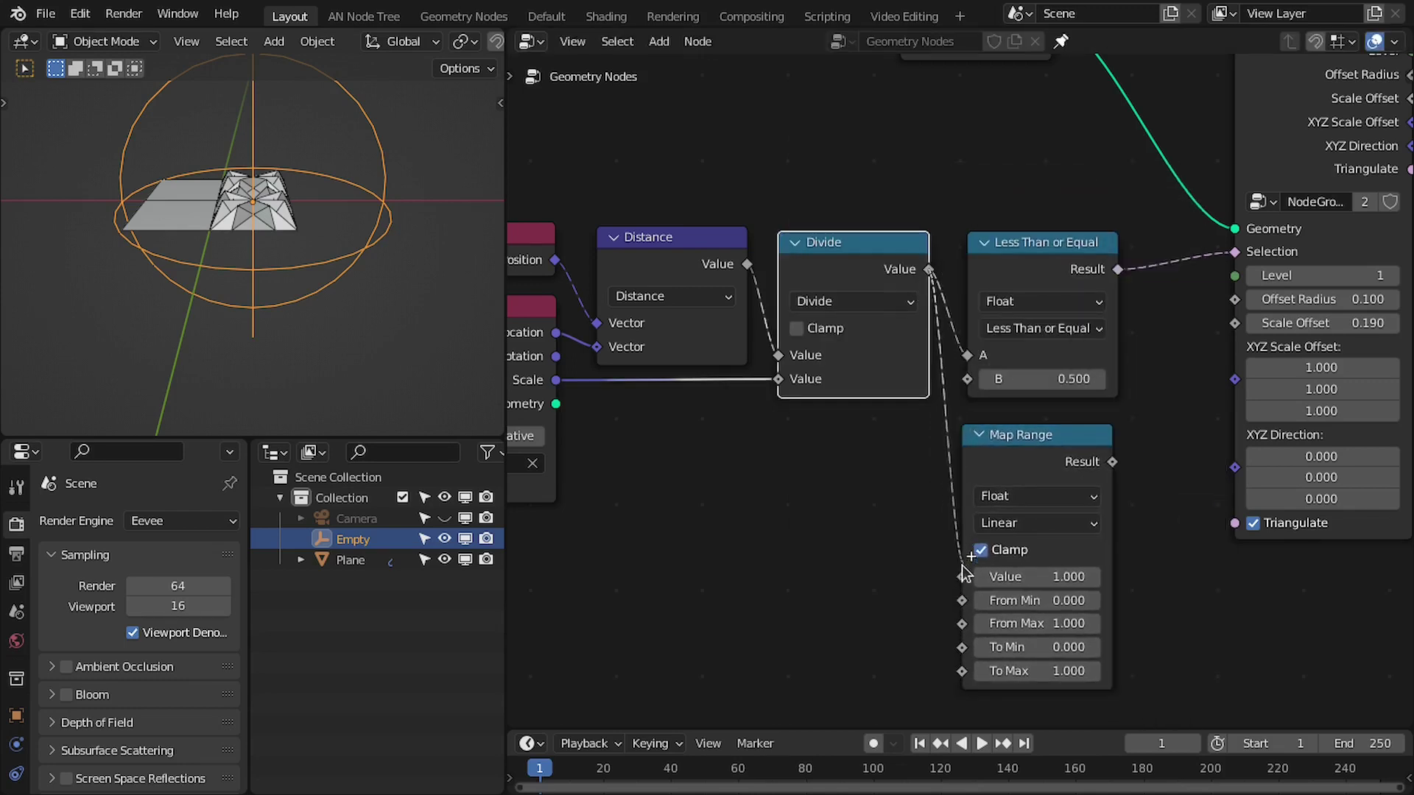
{"action": "scroll", "coordinate": [1097, 562], "scroll_direction": "up", "scroll_amount": 2}
{"action": "left_click_drag", "start_coordinate": [1034, 356], "coordinate": [1200, 70]}
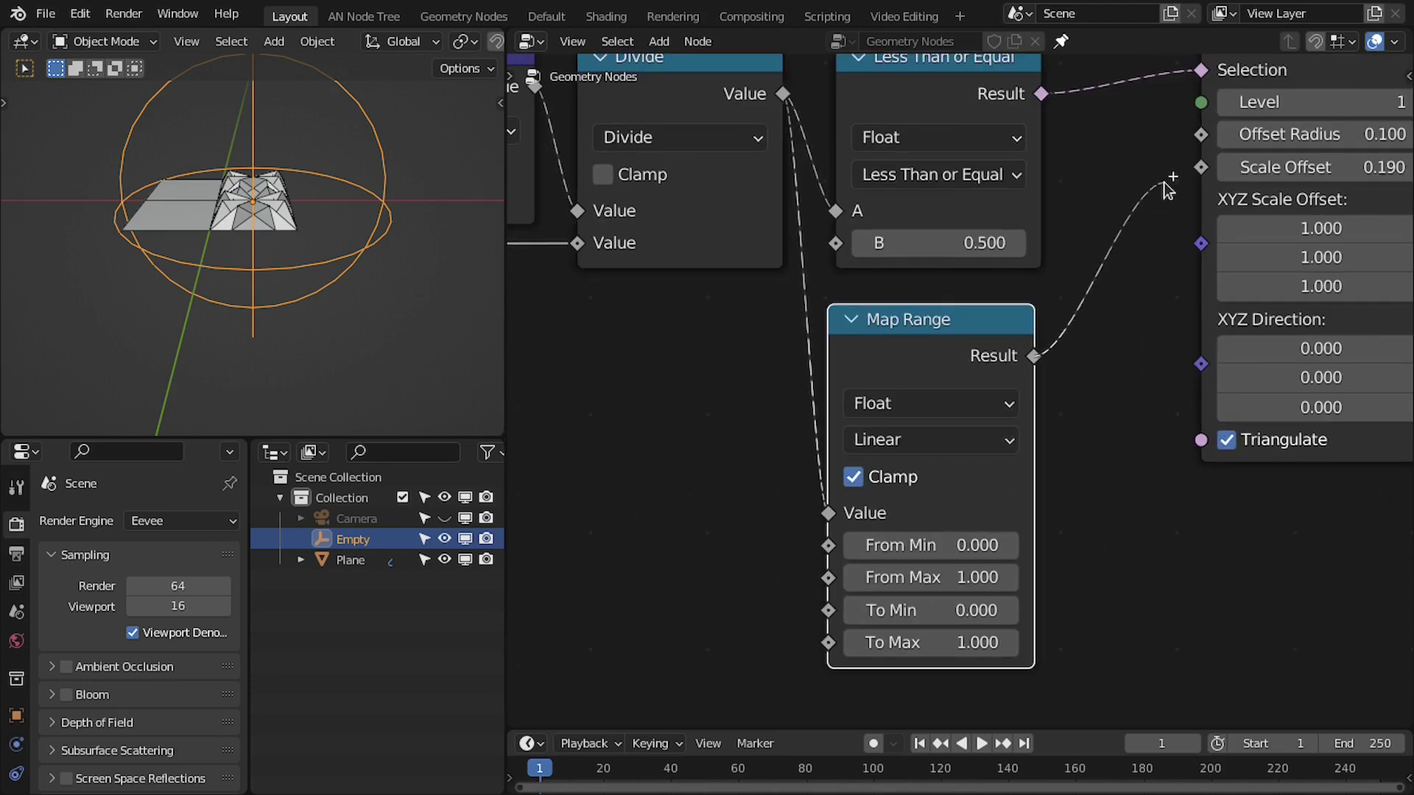
- Invert the Map Range output by setting To Min to 1 and To Max to 0
{"action": "scroll", "coordinate": [1164, 307], "scroll_direction": "up", "scroll_amount": 2}
{"action": "left_click", "coordinate": [975, 519]}
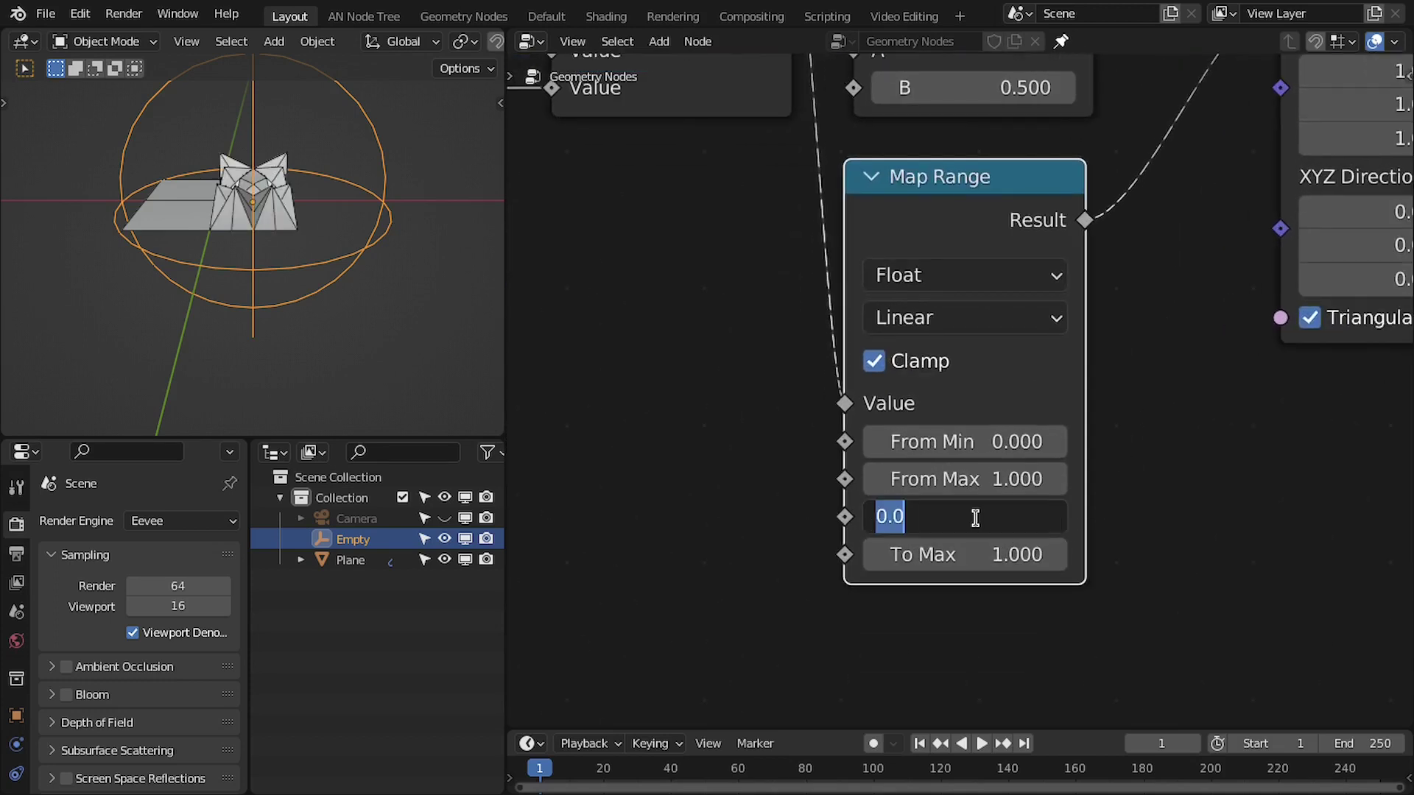
{"action": "type", "text": "1"}
{"action": "key", "text": "Return"}
{"action": "left_click", "coordinate": [976, 553]}
{"action": "type", "text": "0"}
{"action": "key", "text": "Return"}
{"action": "middle_click_drag", "start_coordinate": [337, 303], "coordinate": [397, 242]}
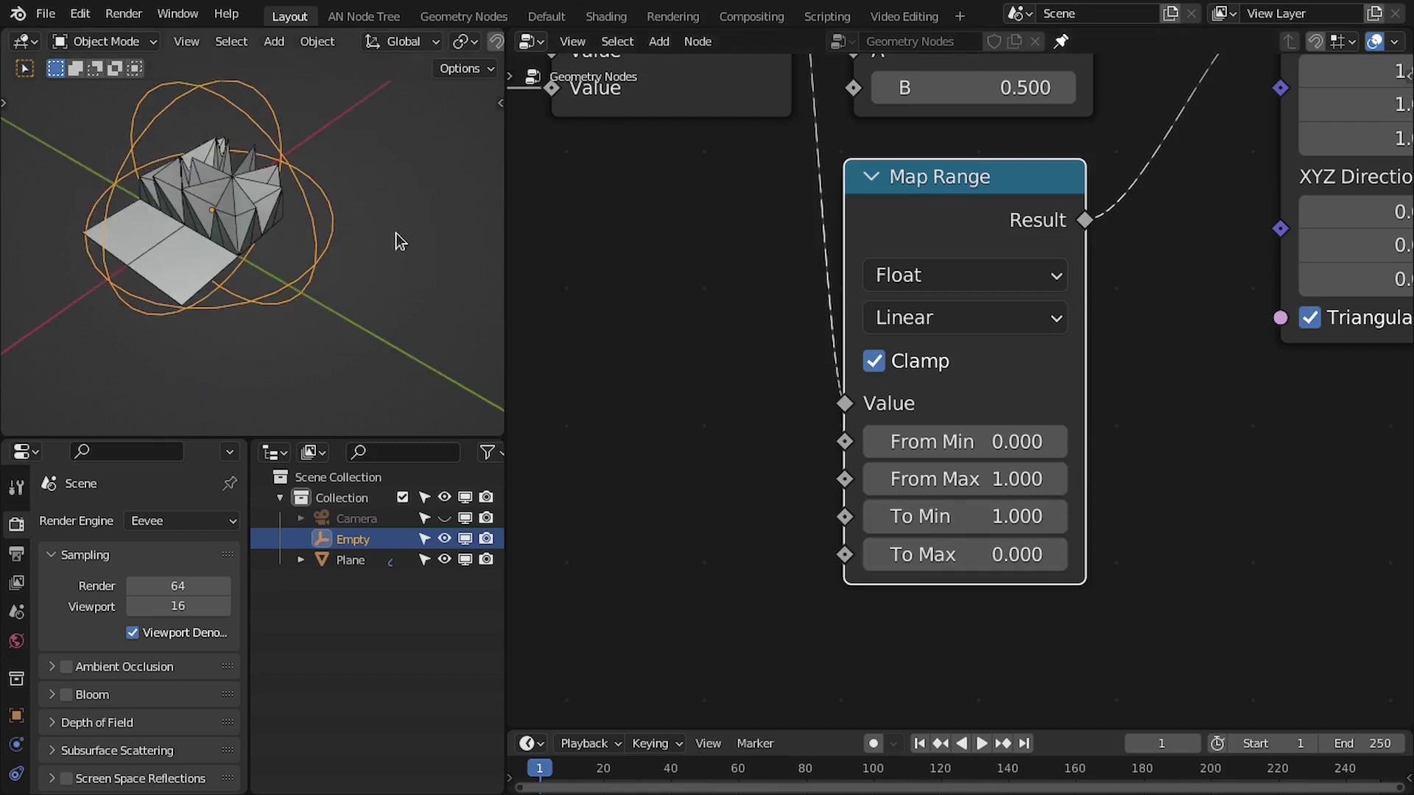
- Tune the Map Range falloff to From Max 0.45 and To Min 0.76, rescaling the Empty to check the effect
{"action": "left_click_drag", "start_coordinate": [1017, 479], "coordinate": [979, 479]}
{"action": "left_click", "coordinate": [1017, 477]}
{"action": "type", "text": ".5"}
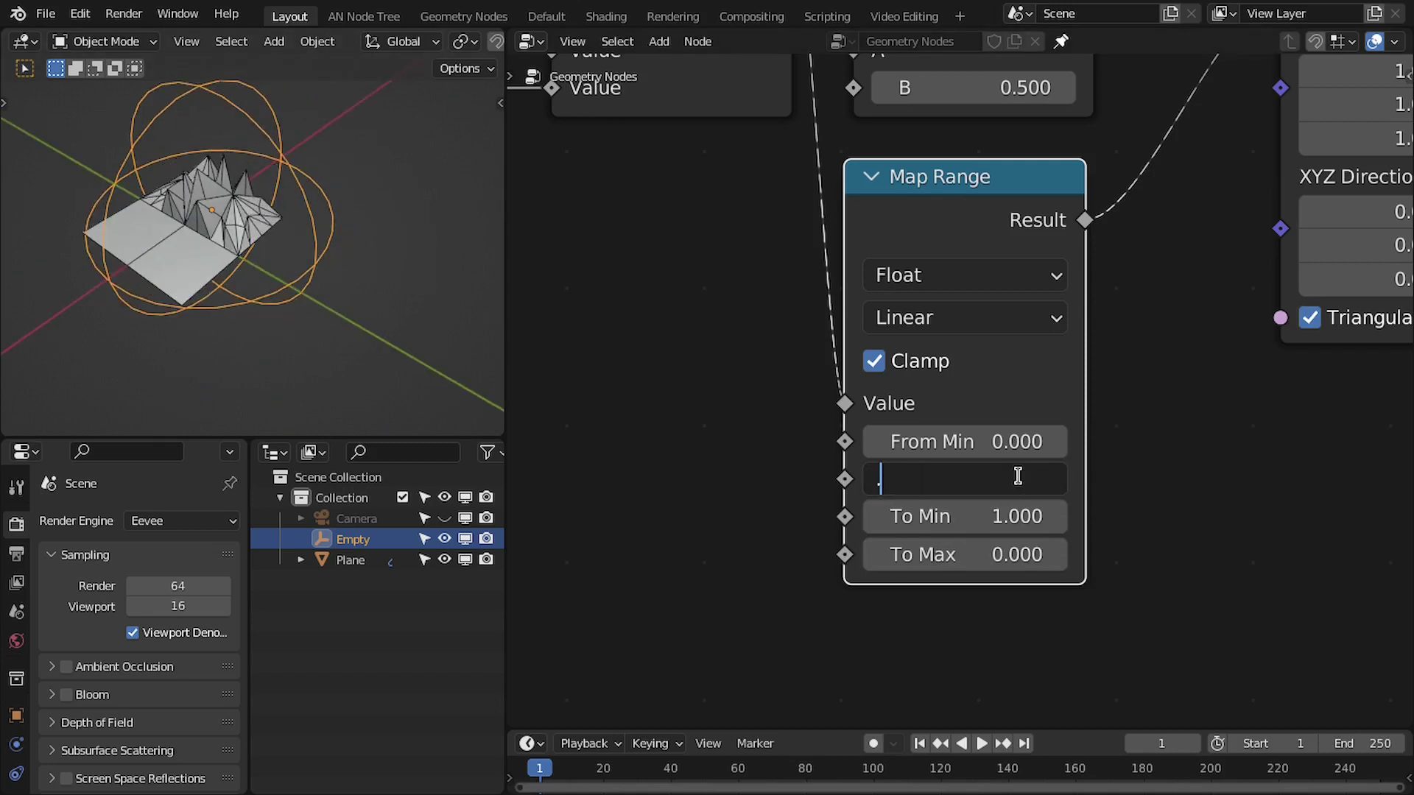
{"action": "key", "text": "Return"}
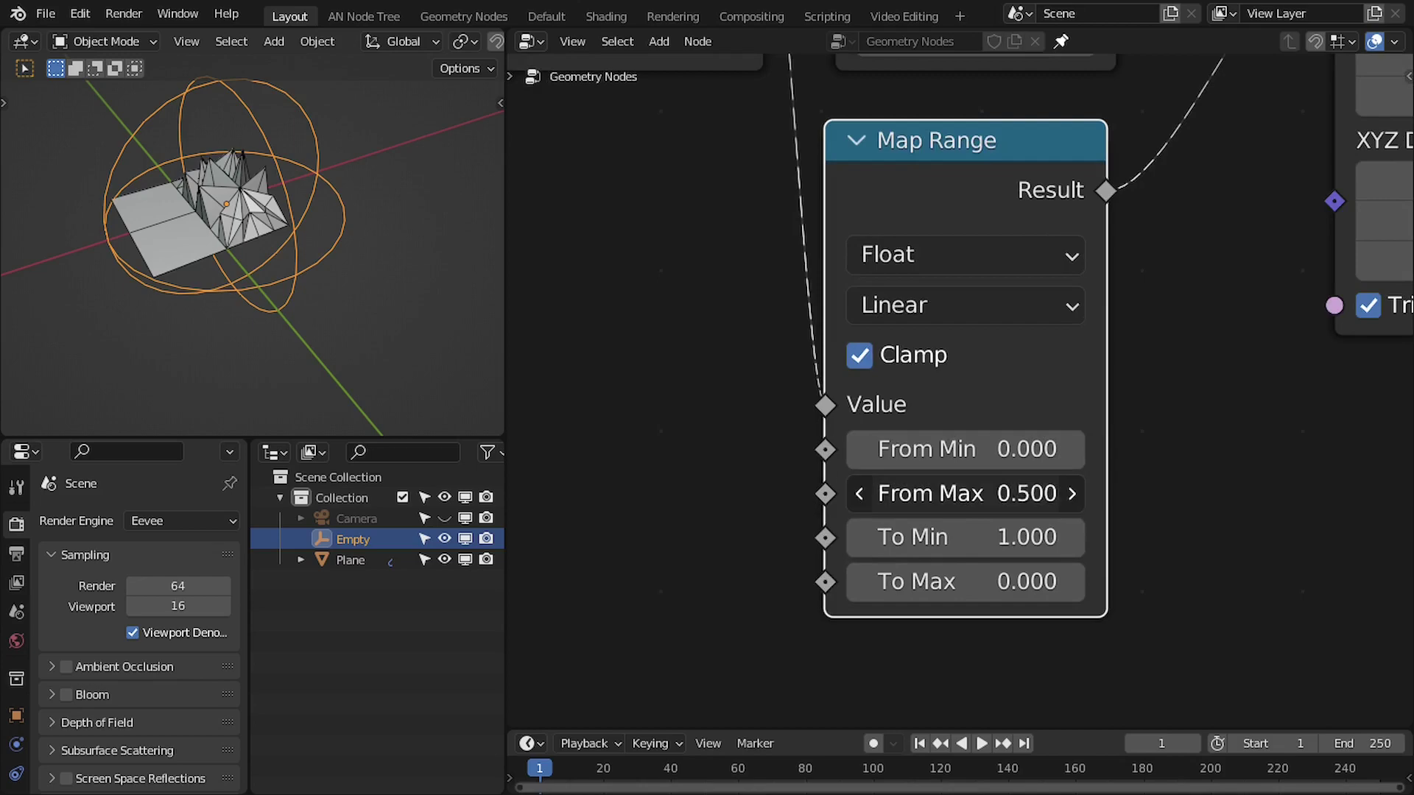
{"action": "left_click_drag", "start_coordinate": [987, 493], "coordinate": [961, 492]}
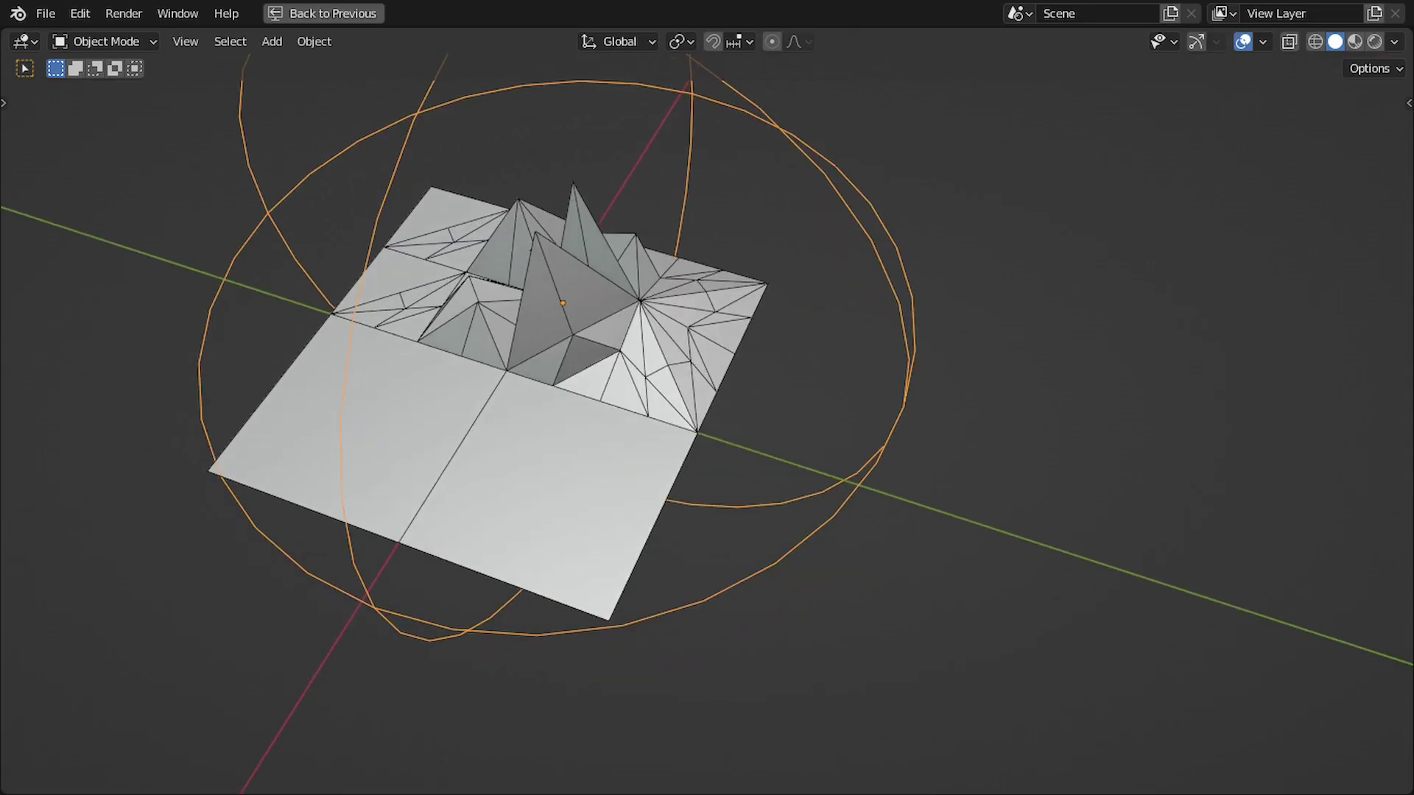
{"action": "key", "text": "s"}
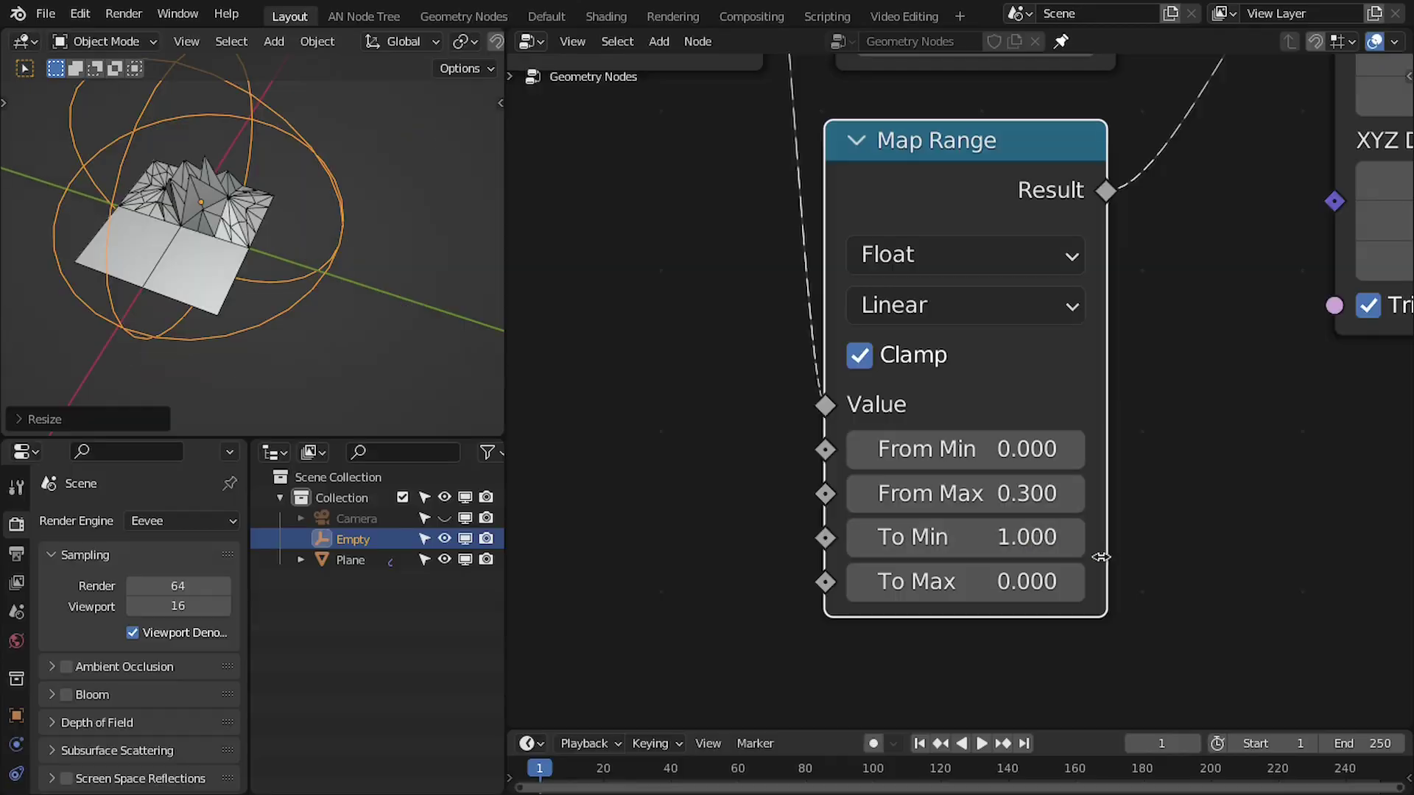
{"action": "left_click_drag", "start_coordinate": [986, 537], "coordinate": [957, 537]}
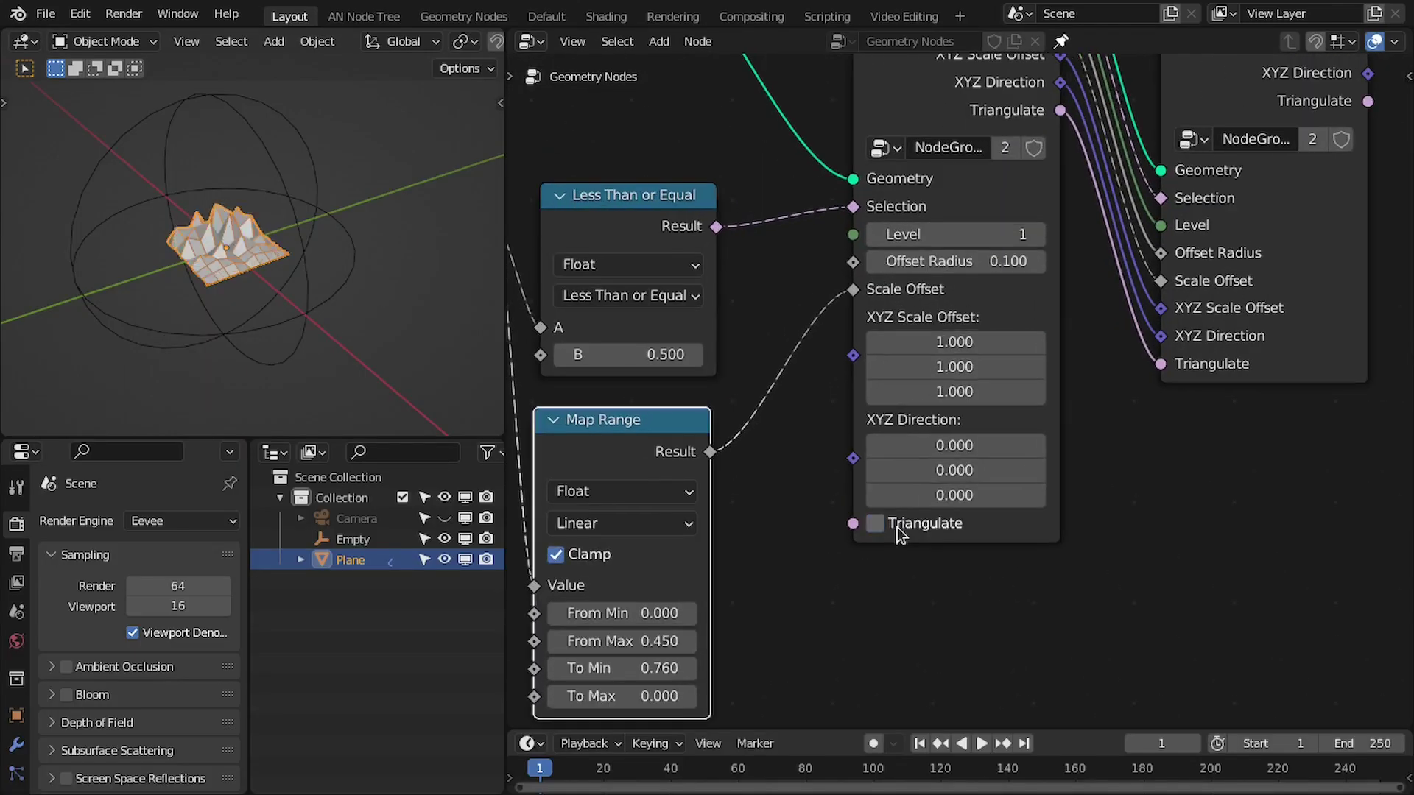
- Enable Triangulate on the first NodeGroup and set its Offset Radius to 0.15
{"action": "left_click", "coordinate": [897, 527]}
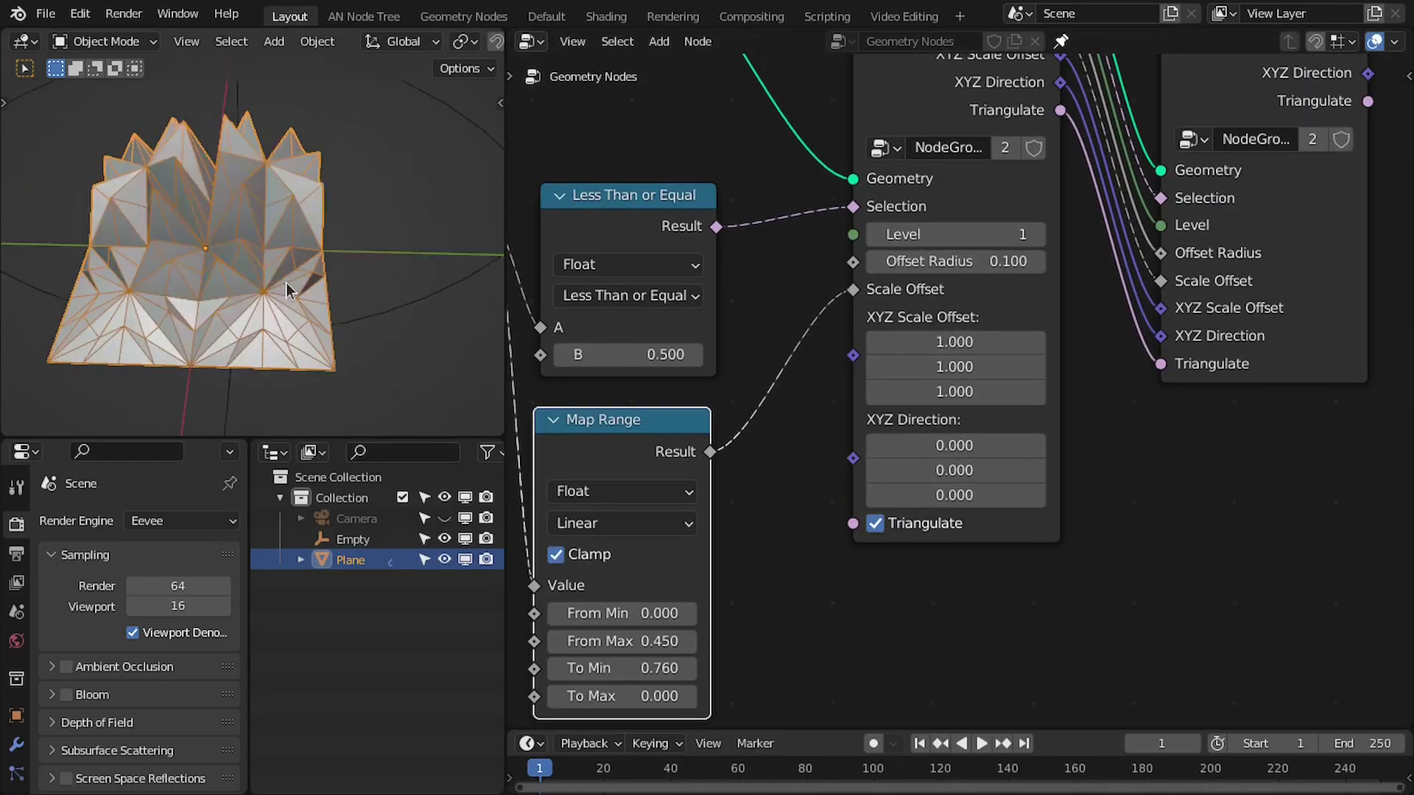
{"action": "left_click_drag", "start_coordinate": [954, 261], "coordinate": [915, 261]}
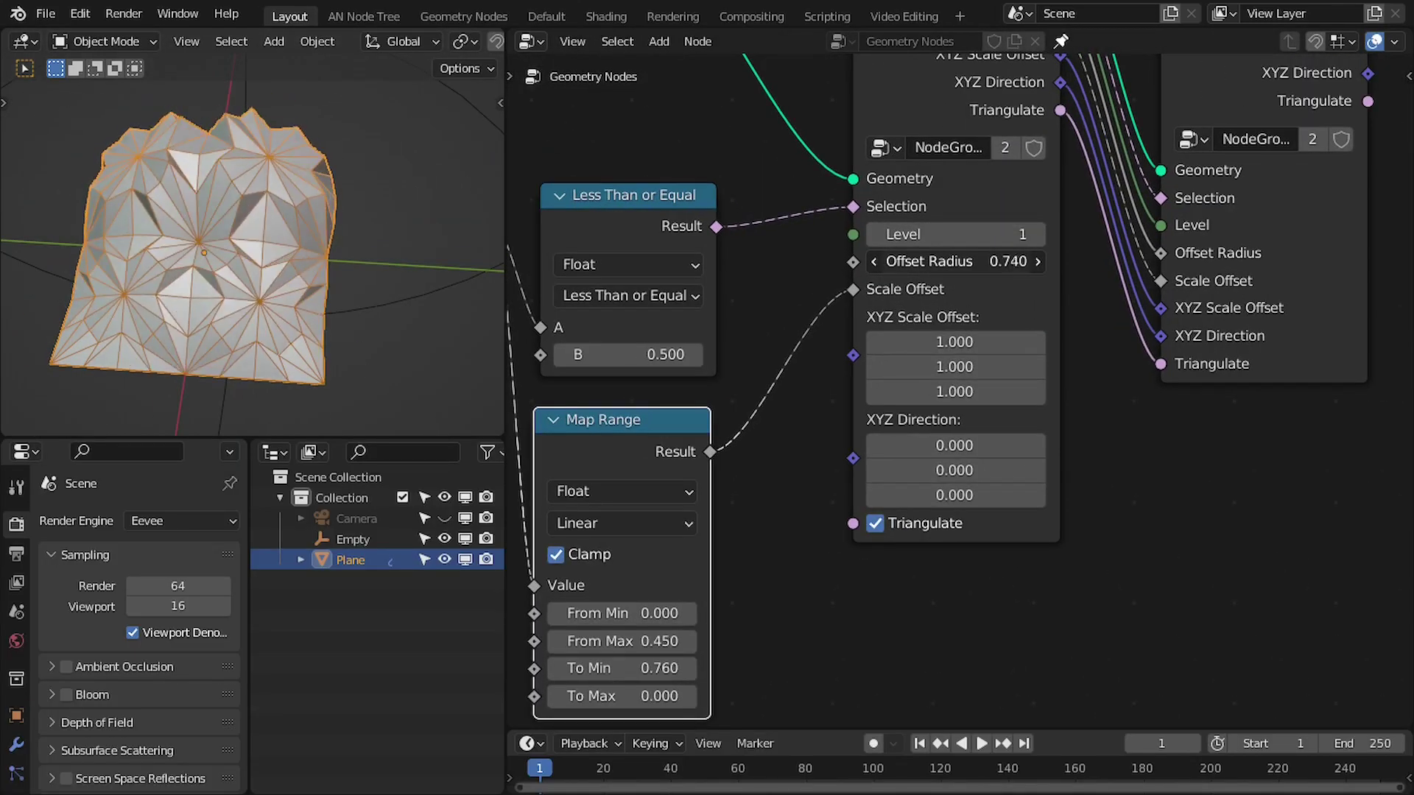
{"action": "key", "text": "Return"}
{"action": "left_click", "coordinate": [992, 262]}
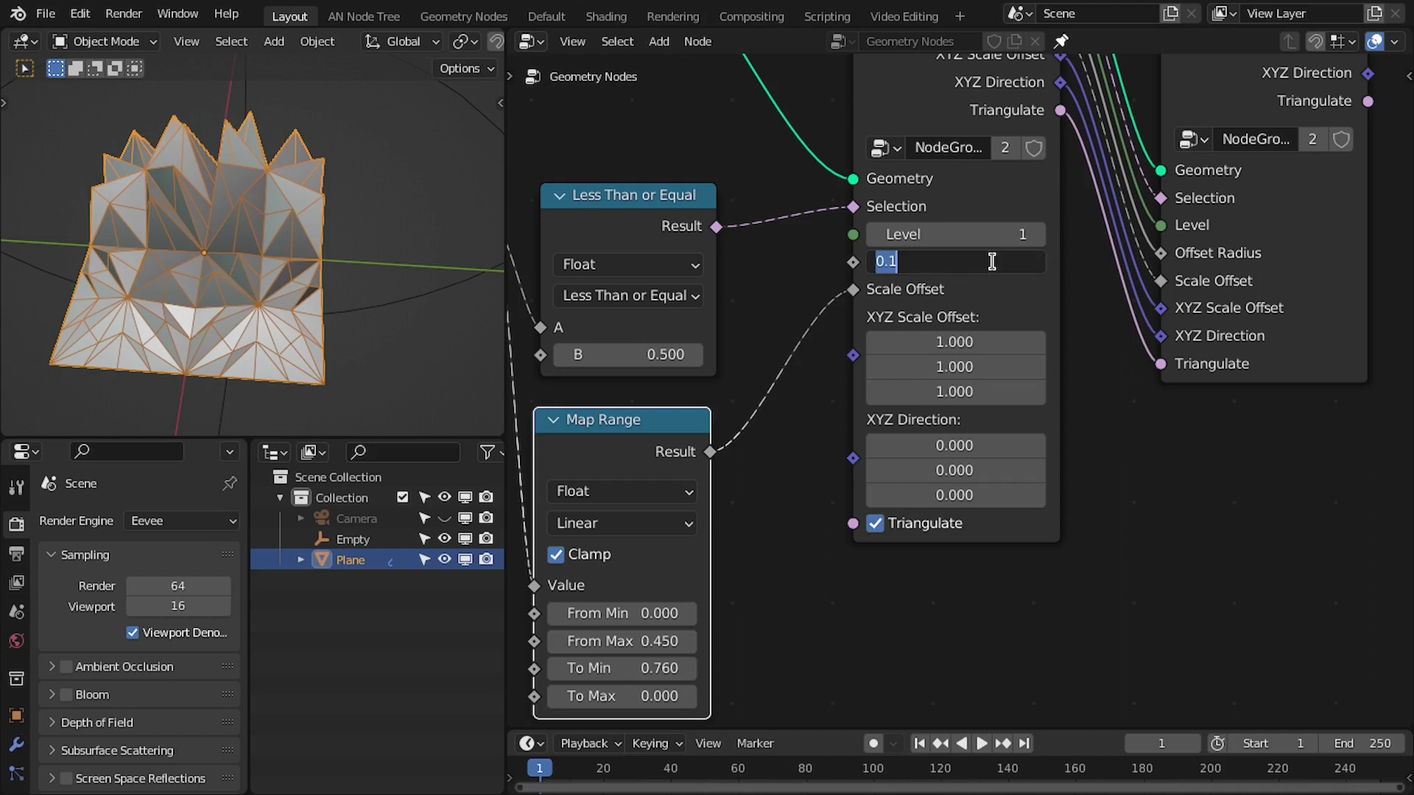
{"action": "type", "text": ".1"}
{"action": "key", "text": "Return"}
{"action": "key", "text": "Home"}
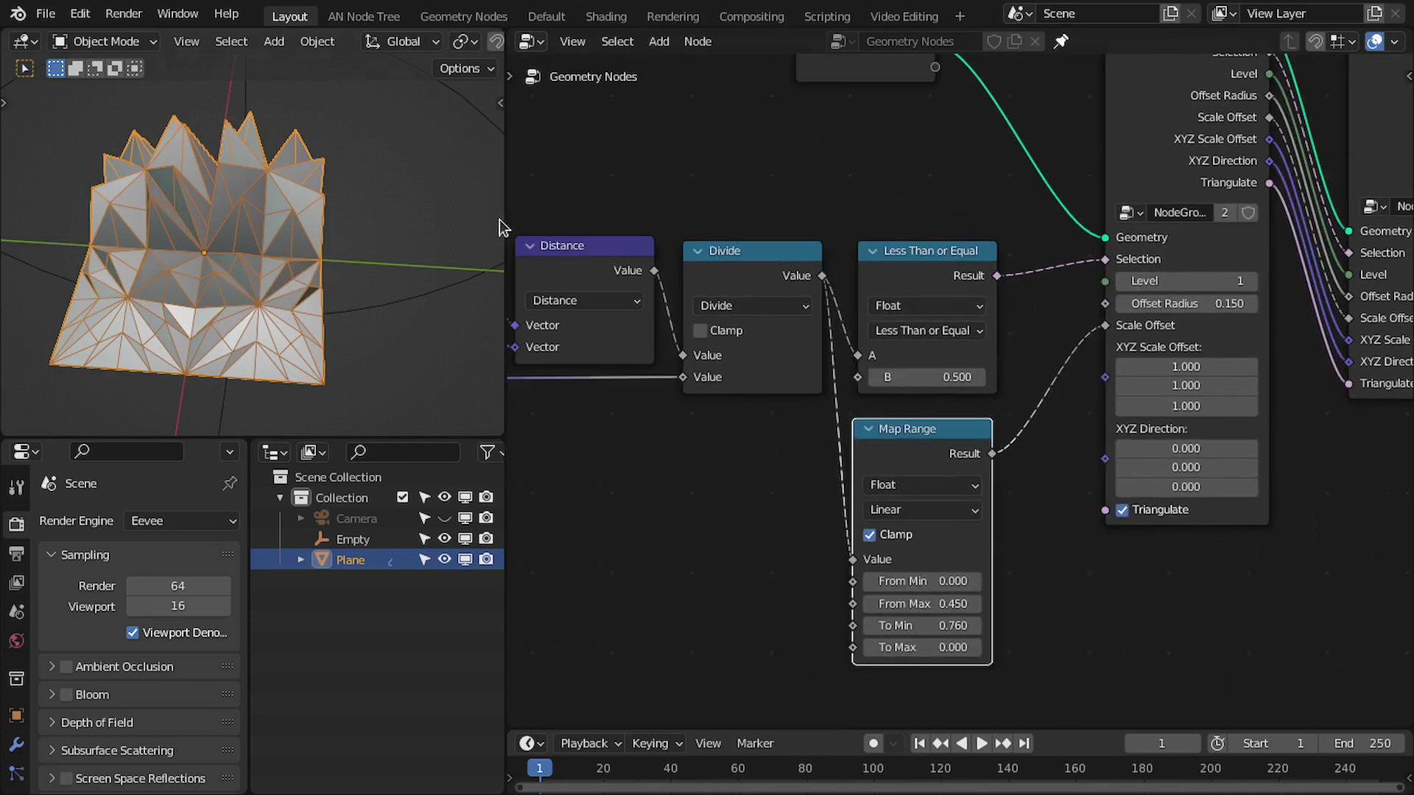
- In the maximized viewport, replace the plane's mesh with an ico sphere in Edit Mode
{"action": "key", "text": "ctrl+space"}
{"action": "scroll", "coordinate": [333, 240], "scroll_direction": "down", "scroll_amount": 4}
{"action": "middle_click_drag", "start_coordinate": [723, 386], "coordinate": [646, 357]}
{"action": "key", "text": "Tab"}
{"action": "middle_click_drag", "start_coordinate": [764, 452], "coordinate": [770, 420]}
{"action": "key", "text": "x"}
{"action": "left_click", "coordinate": [744, 350]}
{"action": "scroll", "coordinate": [743, 350], "scroll_direction": "down", "scroll_amount": 3}
{"action": "key", "text": "shift+a"}
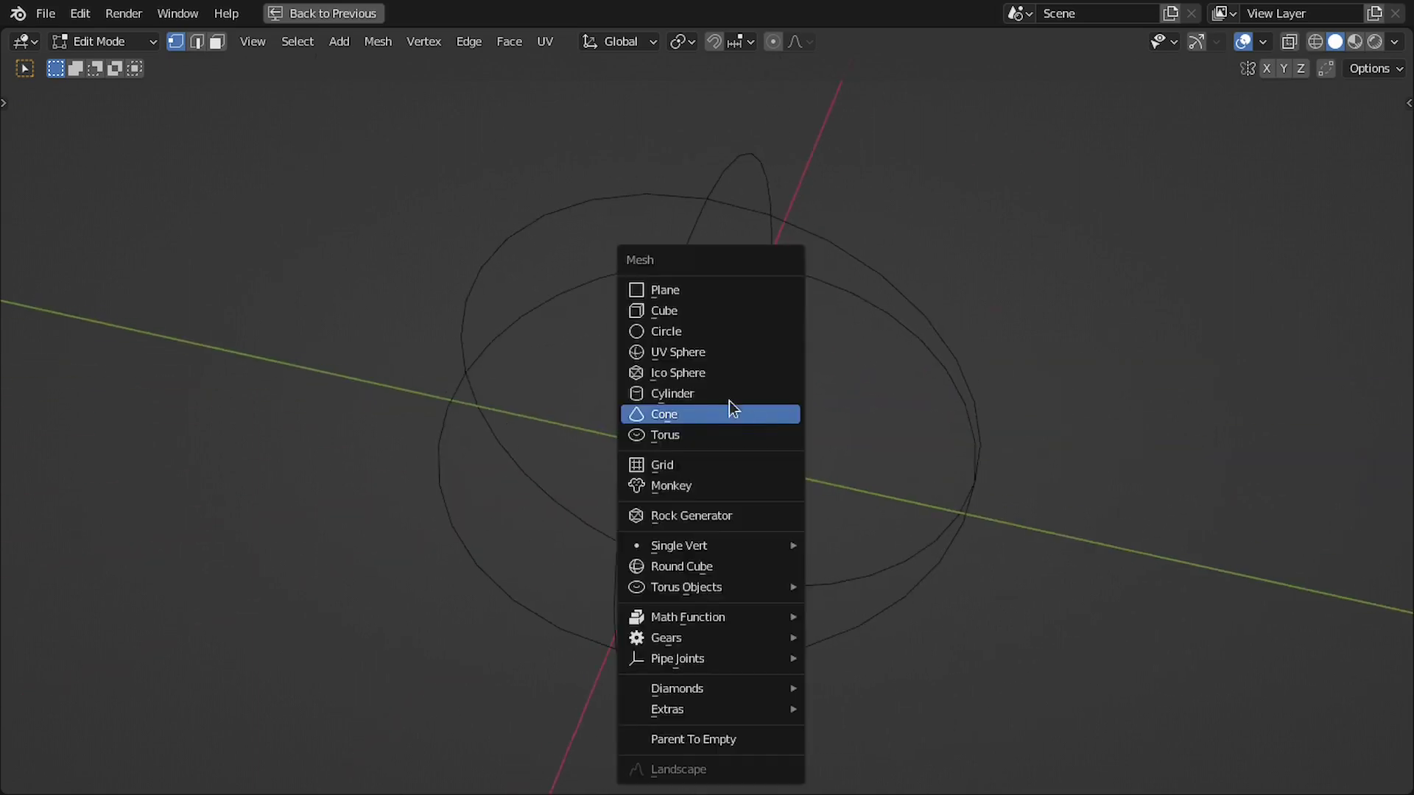
{"action": "left_click", "coordinate": [692, 372]}
{"action": "middle_click_drag", "start_coordinate": [692, 372], "coordinate": [762, 435]}
{"action": "scroll", "coordinate": [762, 436], "scroll_direction": "up", "scroll_amount": 3}
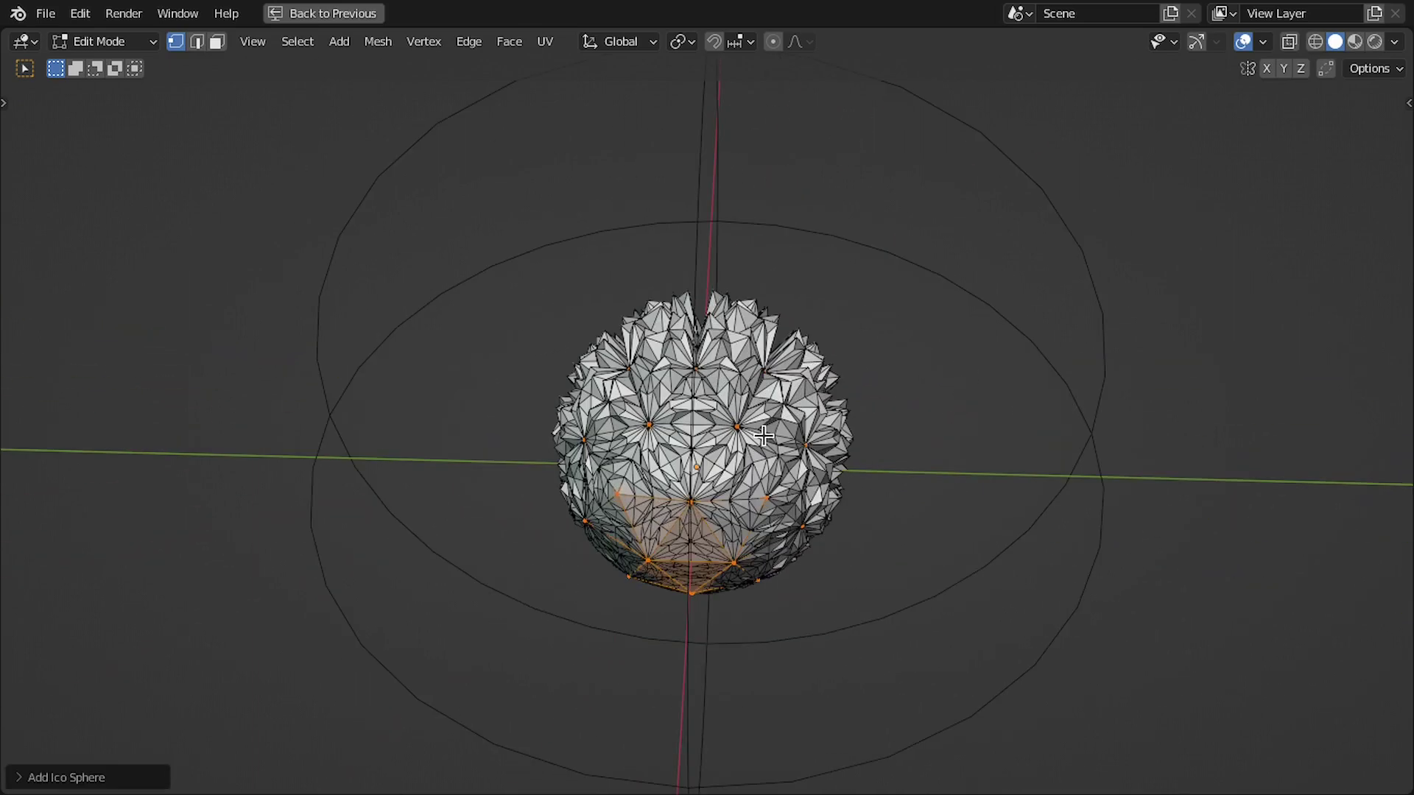
- From the front view in Object Mode, scale the Empty down and move it over the ico sphere's negative X side
{"action": "key", "text": "KP_1"}
{"action": "key", "text": "Tab"}
{"action": "left_click", "coordinate": [1097, 420]}
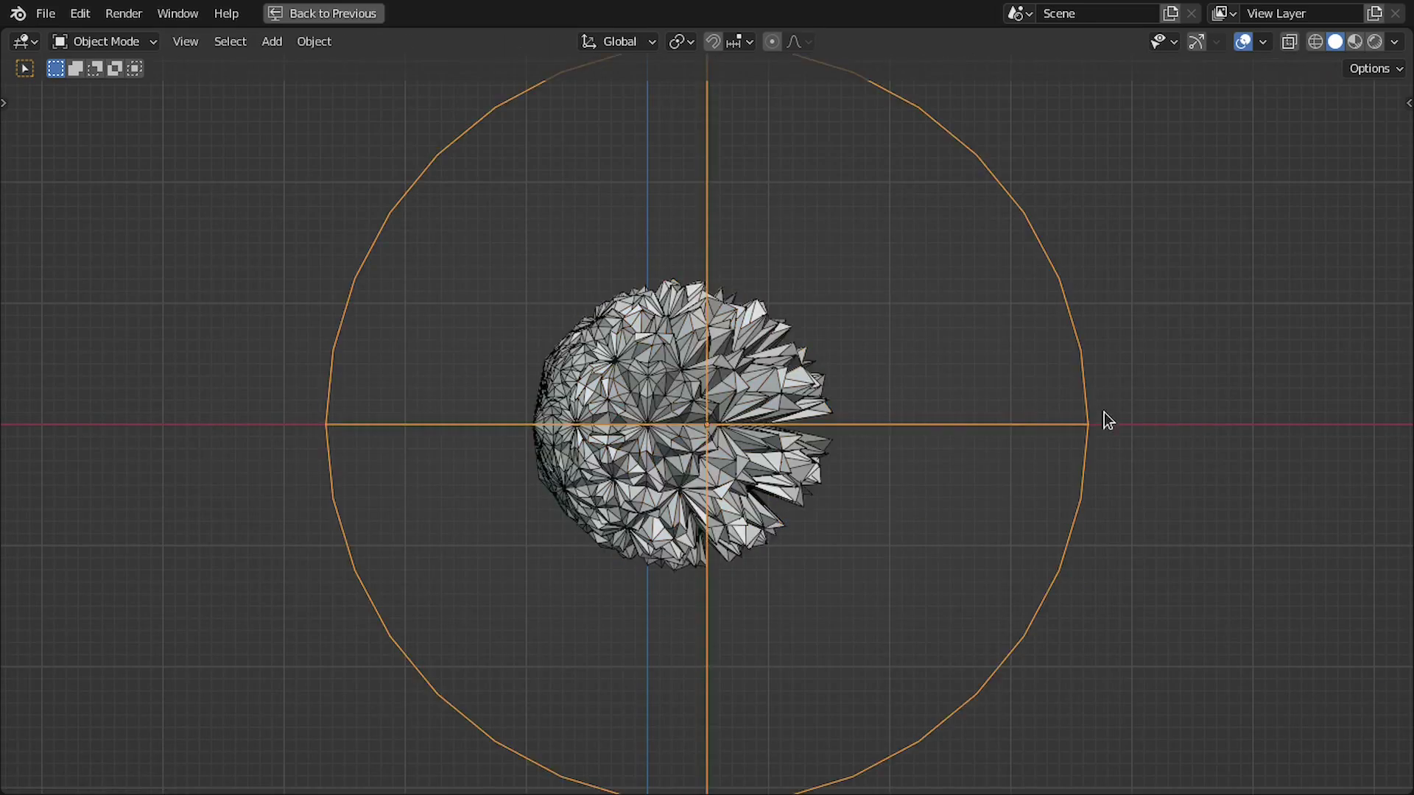
{"action": "key", "text": "s"}
{"action": "left_click", "coordinate": [935, 460]}
{"action": "scroll", "coordinate": [867, 435], "scroll_direction": "up", "scroll_amount": 2}
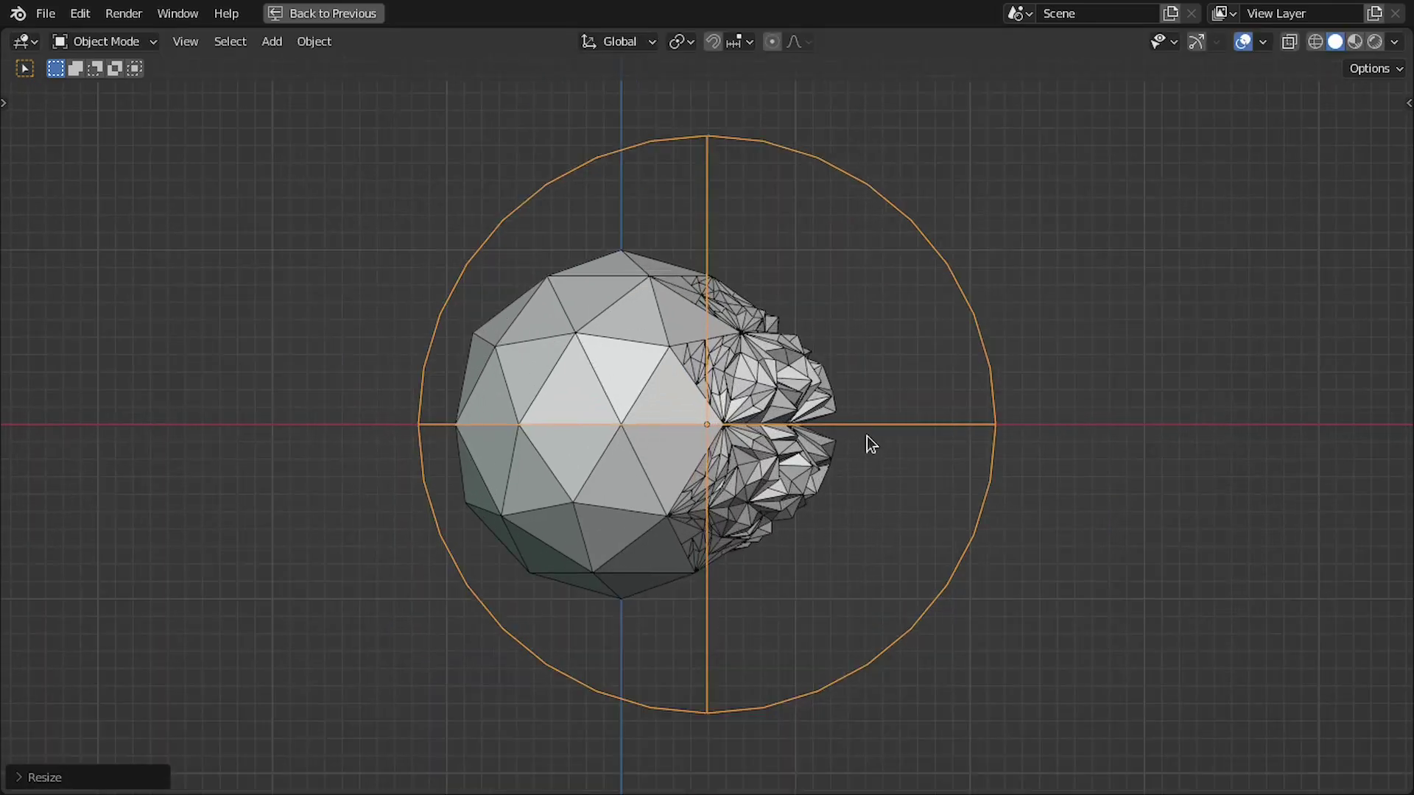
{"action": "key", "text": "g"}
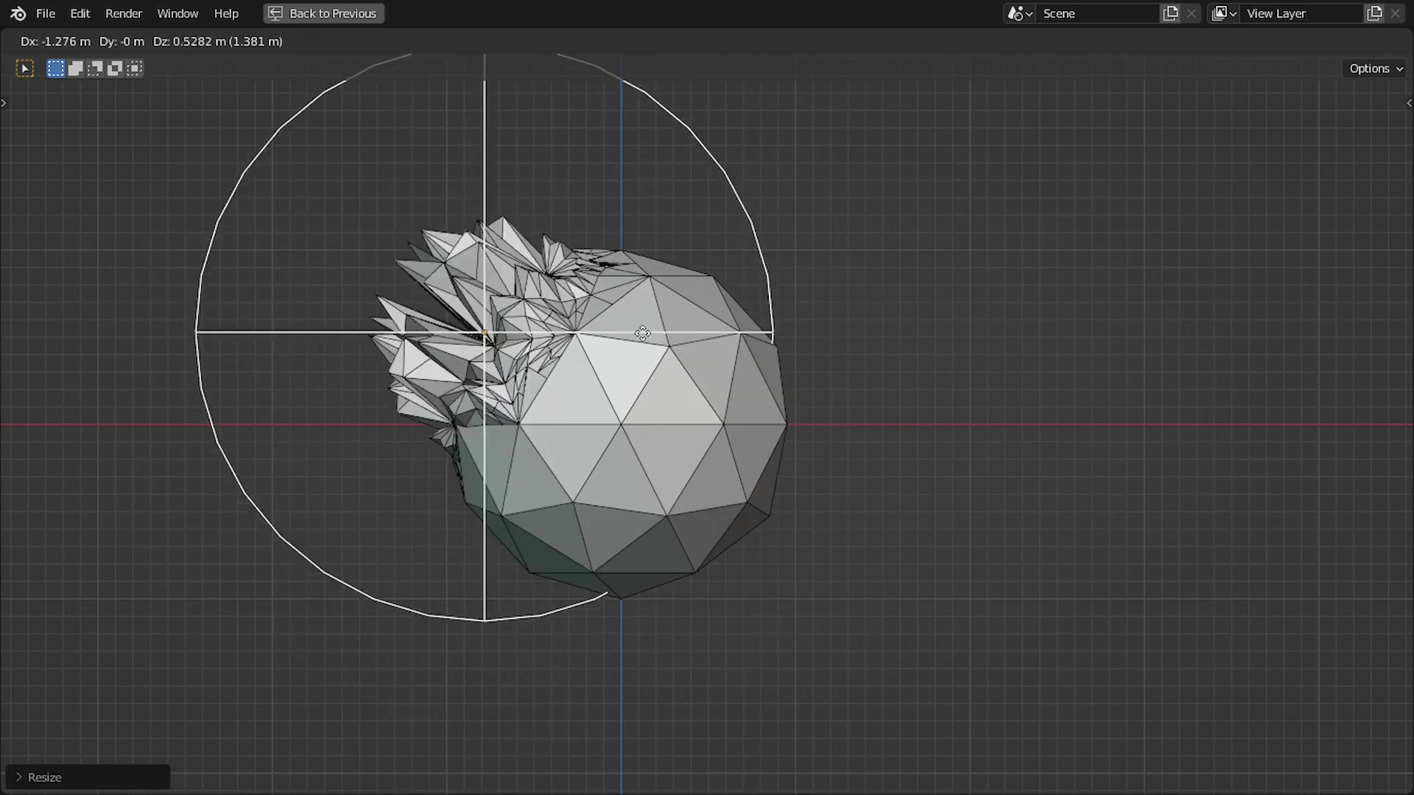
{"action": "left_click", "coordinate": [628, 409]}
- Restore the full layout and set the Map Range node's From Max to 0.43 and To Min to 0.6
{"action": "key", "text": "ctrl+space"}
{"action": "scroll", "coordinate": [333, 275], "scroll_direction": "down", "scroll_amount": 2}
{"action": "scroll", "coordinate": [328, 274], "scroll_direction": "up", "scroll_amount": 2}
{"action": "middle_click_drag", "start_coordinate": [304, 251], "coordinate": [294, 240], "text": "shift"}
{"action": "scroll", "coordinate": [537, 316], "scroll_direction": "down", "scroll_amount": 3}
{"action": "scroll", "coordinate": [322, 218], "scroll_direction": "up", "scroll_amount": 4}
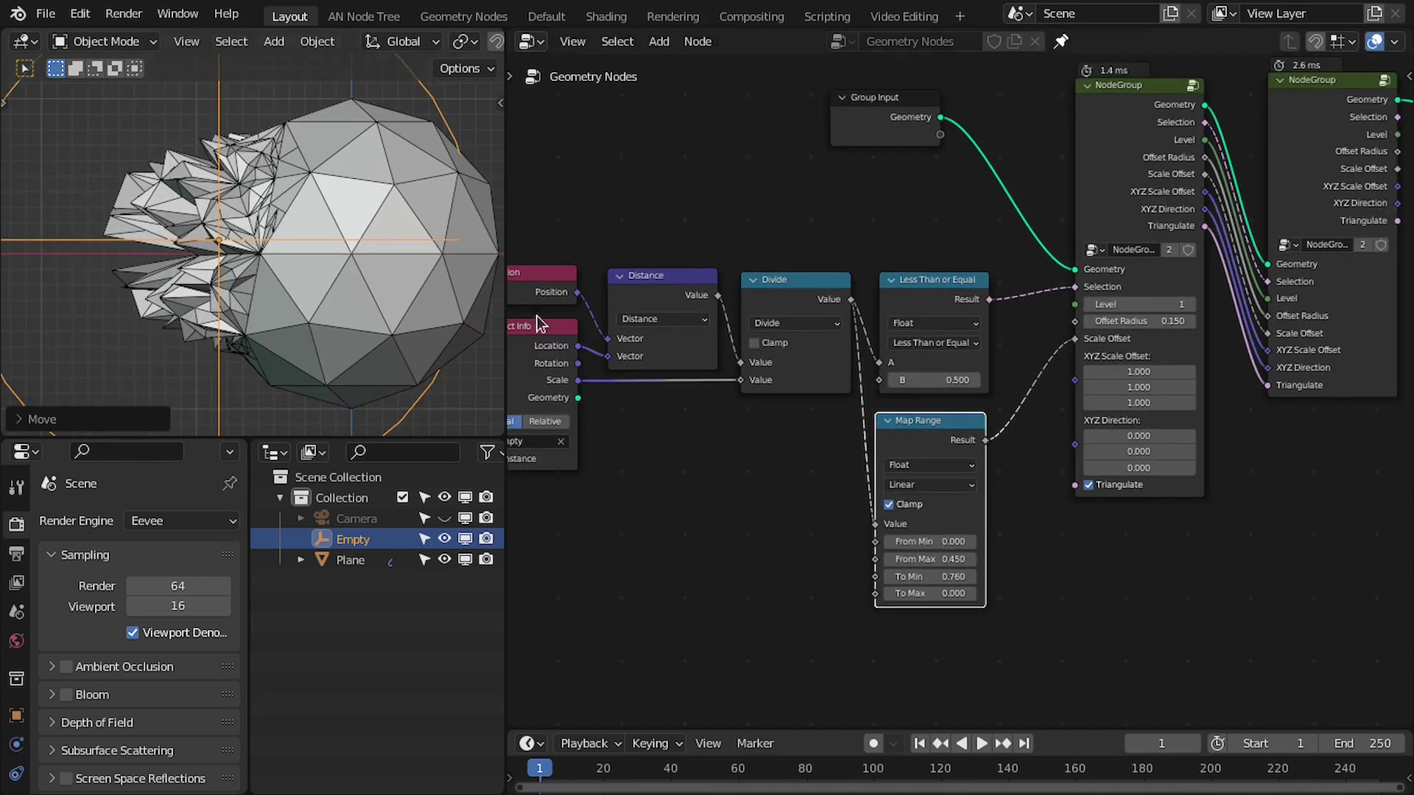
{"action": "scroll", "coordinate": [536, 316], "scroll_direction": "up", "scroll_amount": 5}
{"action": "middle_click_drag", "start_coordinate": [809, 516], "coordinate": [754, 455]}
{"action": "left_click_drag", "start_coordinate": [880, 578], "coordinate": [865, 604]}
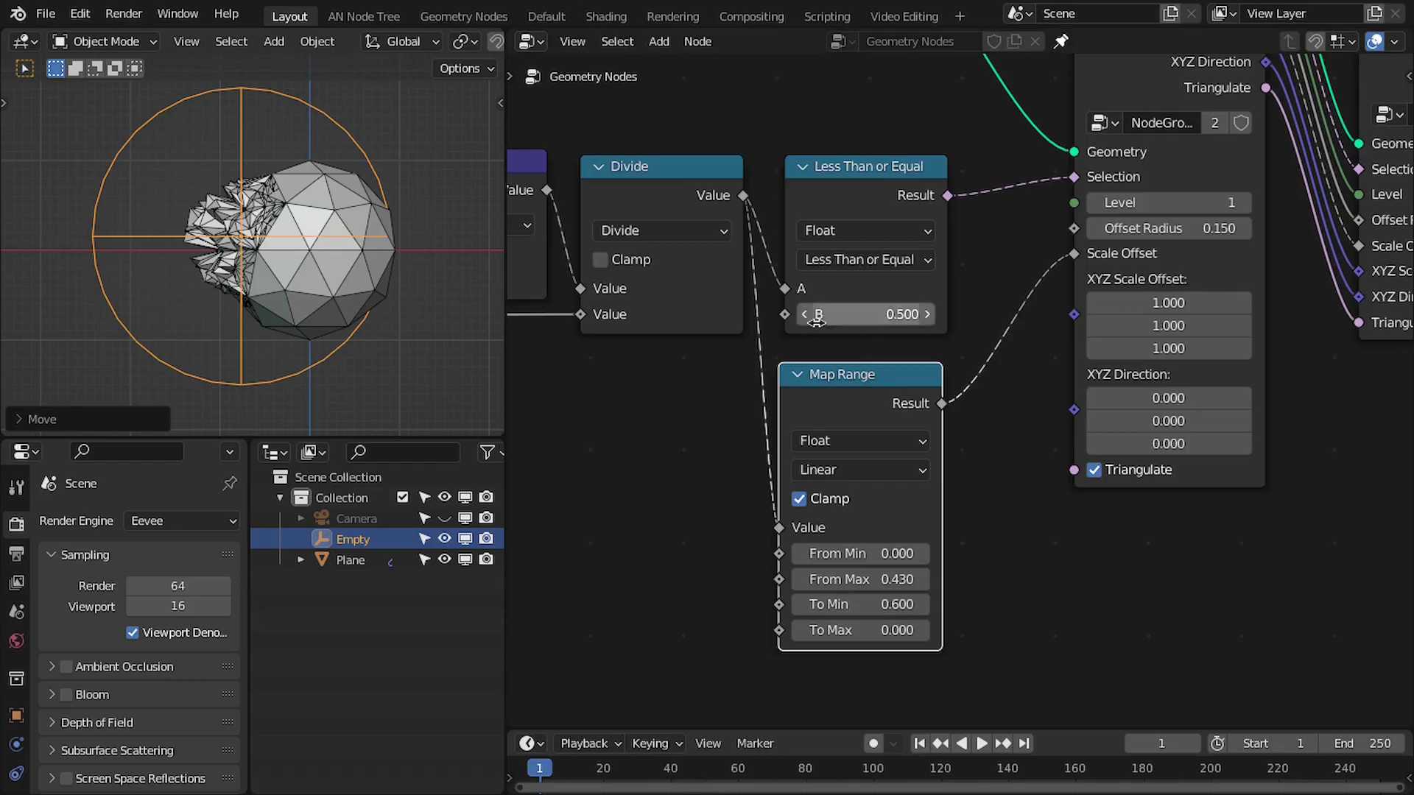
- Duplicate the Map Range node below the original, keeping its Divide input, and set the copy's To Min to 1
{"action": "scroll", "coordinate": [813, 258], "scroll_direction": "down", "scroll_amount": 2}
{"action": "scroll", "coordinate": [812, 257], "scroll_direction": "up", "scroll_amount": 4}
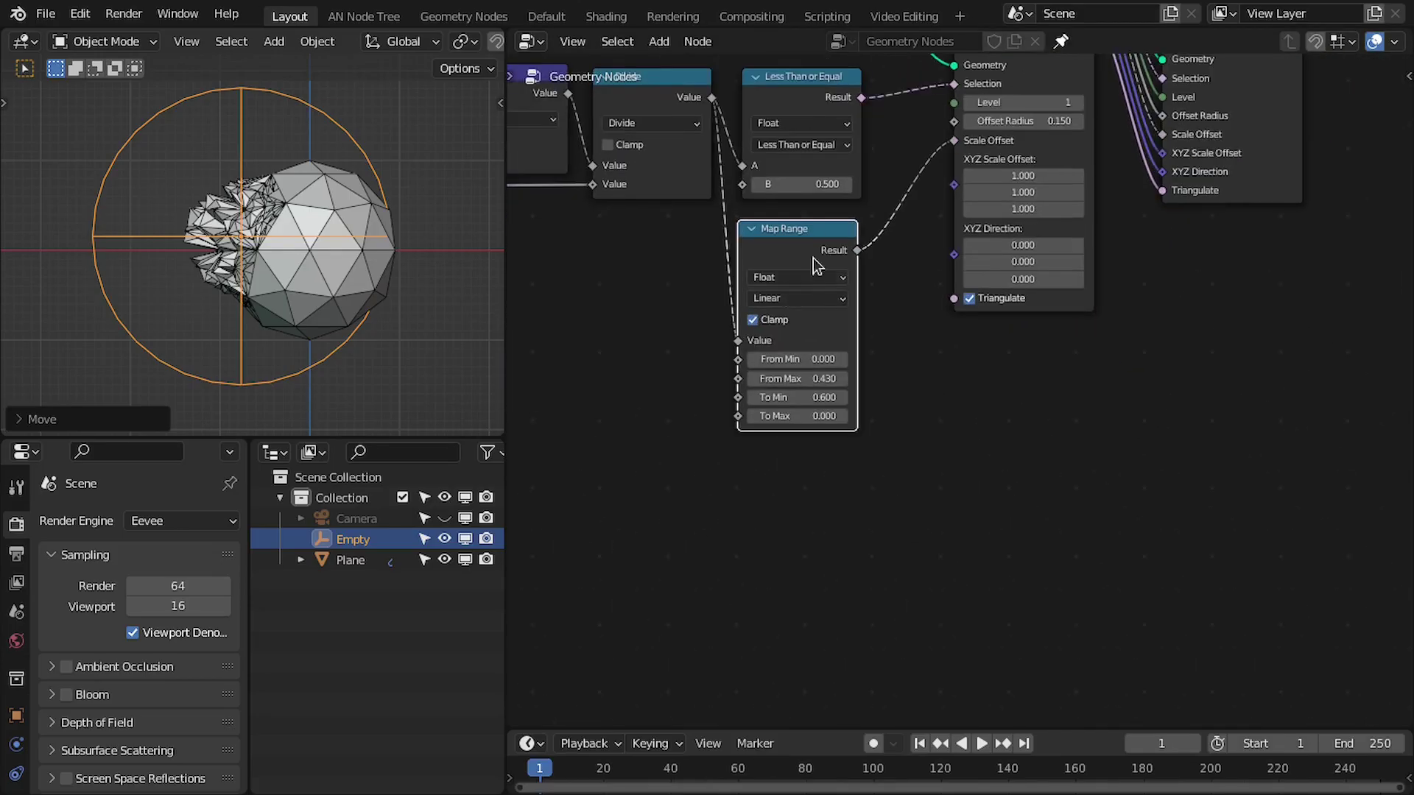
{"action": "key", "text": "shift+d"}
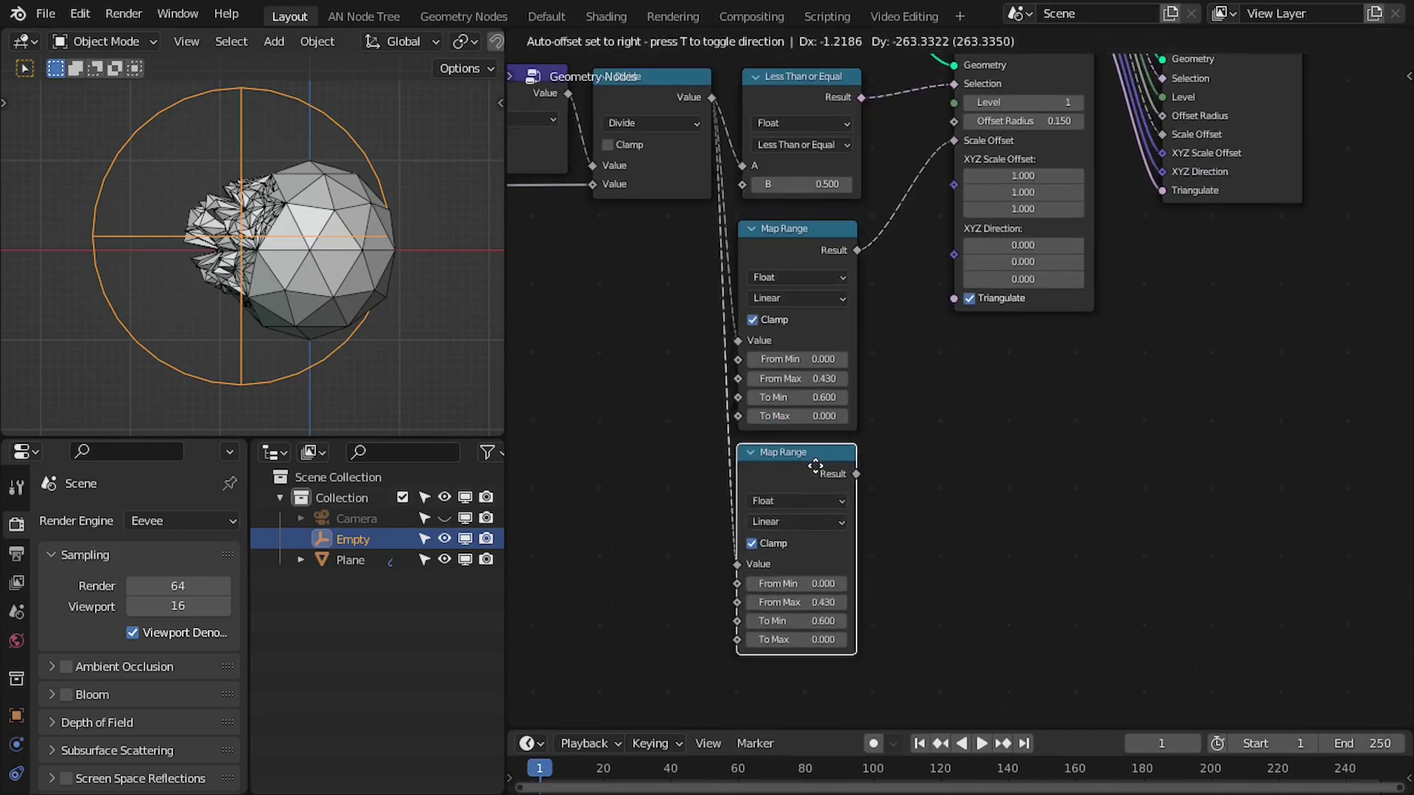
{"action": "left_click", "coordinate": [819, 473]}
{"action": "scroll", "coordinate": [810, 421], "scroll_direction": "up", "scroll_amount": 1}
{"action": "scroll", "coordinate": [810, 421], "scroll_direction": "up", "scroll_amount": 1}
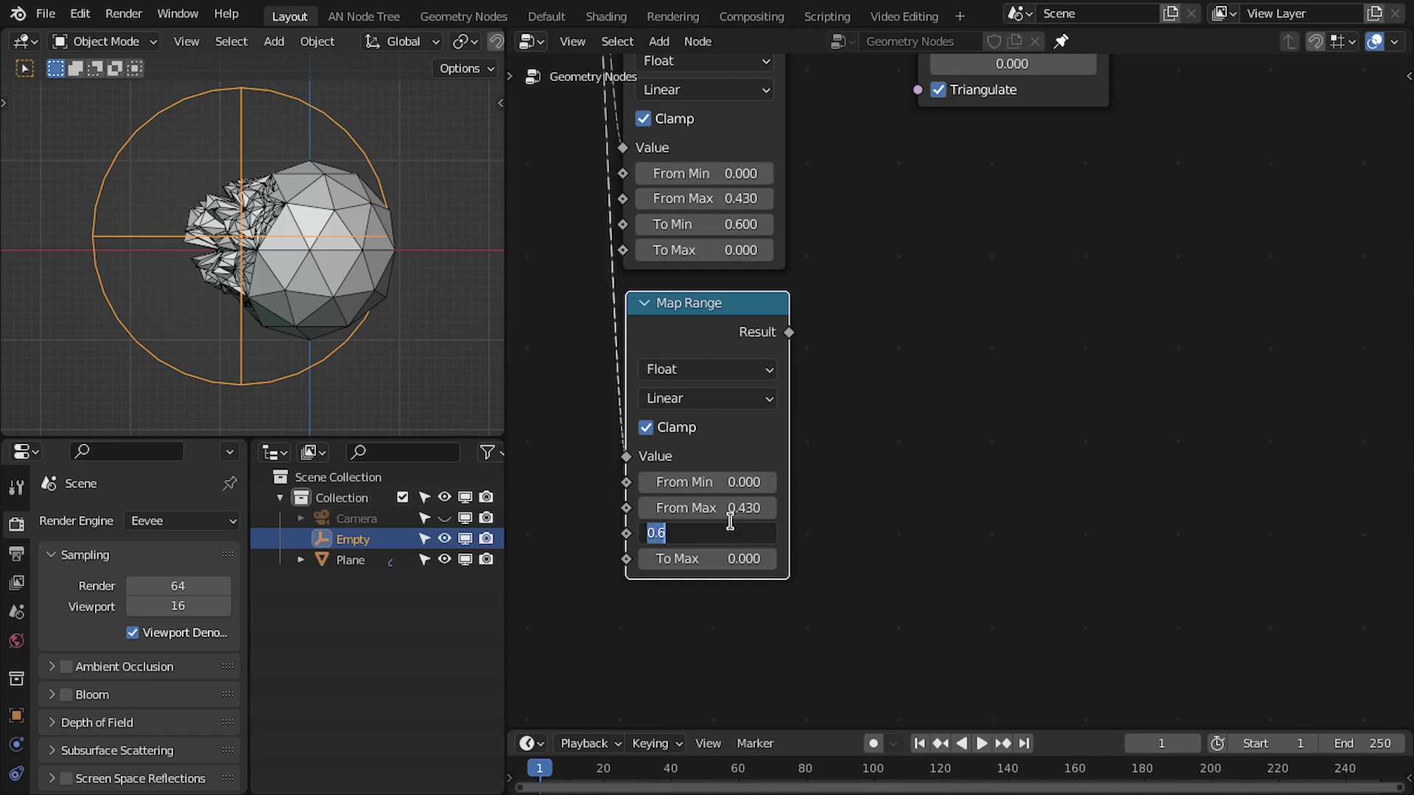
{"action": "scroll", "coordinate": [736, 479], "scroll_direction": "down", "scroll_amount": 2}
- Connect the duplicated Map Range's Result to the Group Output as a new output
{"action": "left_click_drag", "start_coordinate": [654, 415], "coordinate": [768, 426]}
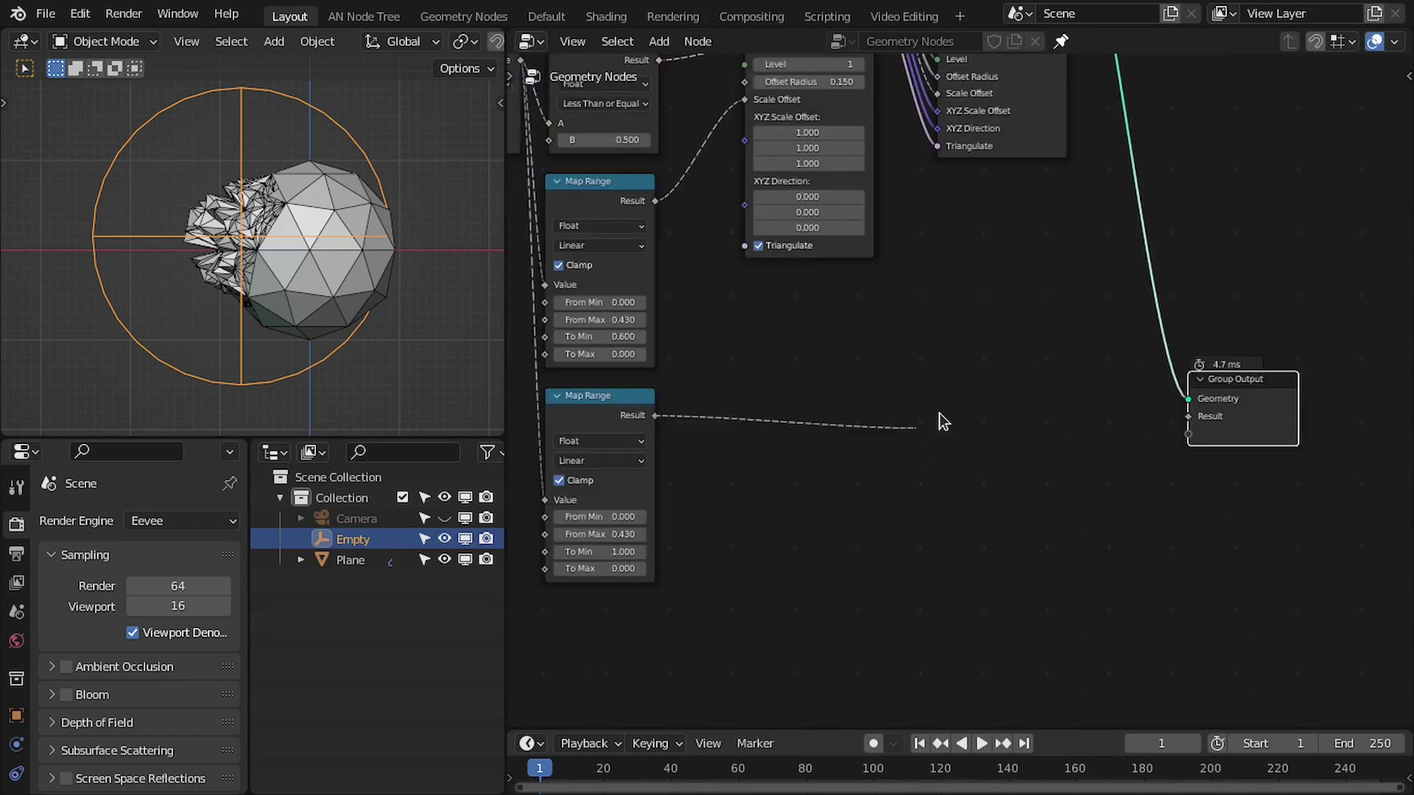
{"action": "middle_click_drag", "start_coordinate": [1043, 404], "coordinate": [1035, 452]}
{"action": "middle_click_drag", "start_coordinate": [802, 509], "coordinate": [876, 482]}
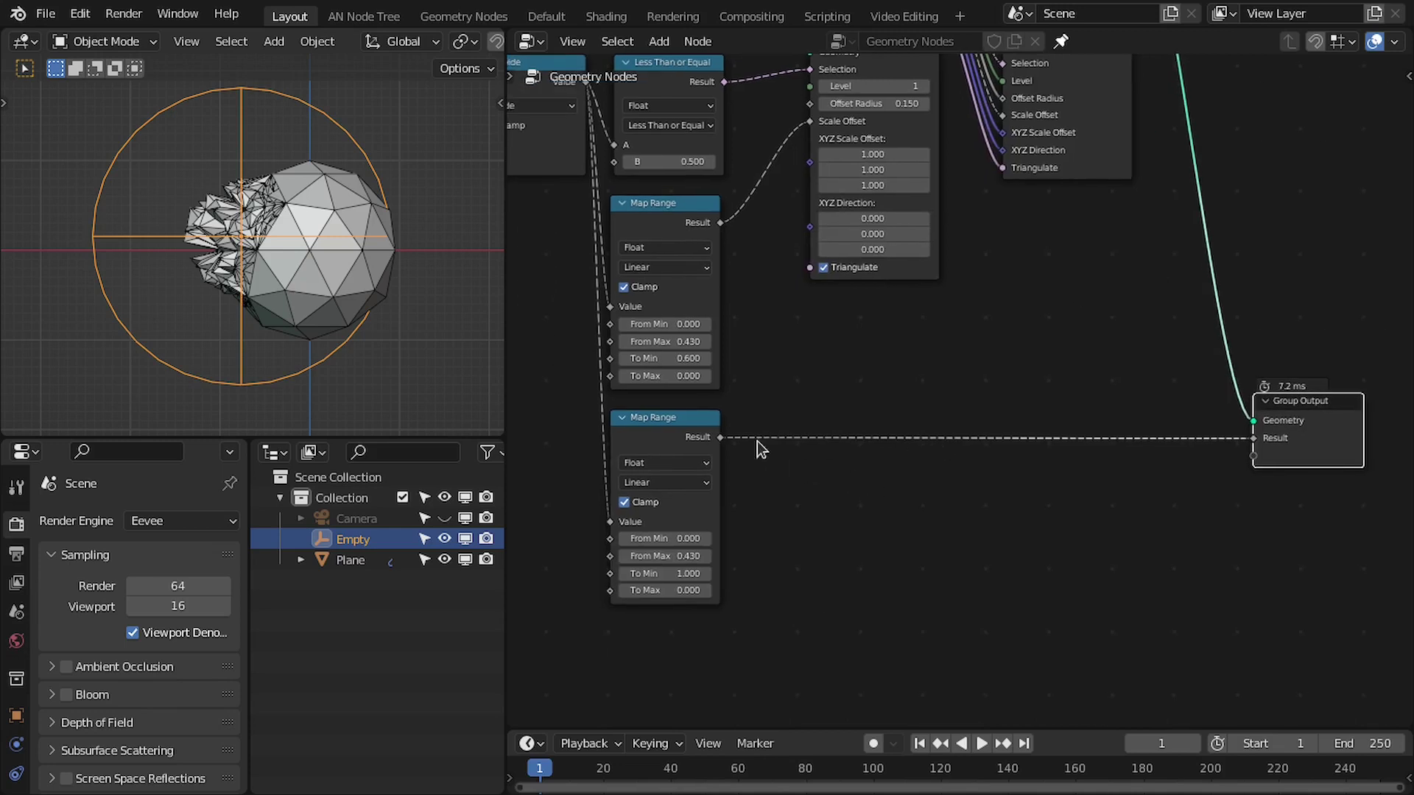
{"action": "middle_click_drag", "start_coordinate": [533, 375], "coordinate": [537, 376]}
{"action": "scroll", "coordinate": [261, 201], "scroll_direction": "up", "scroll_amount": 3}
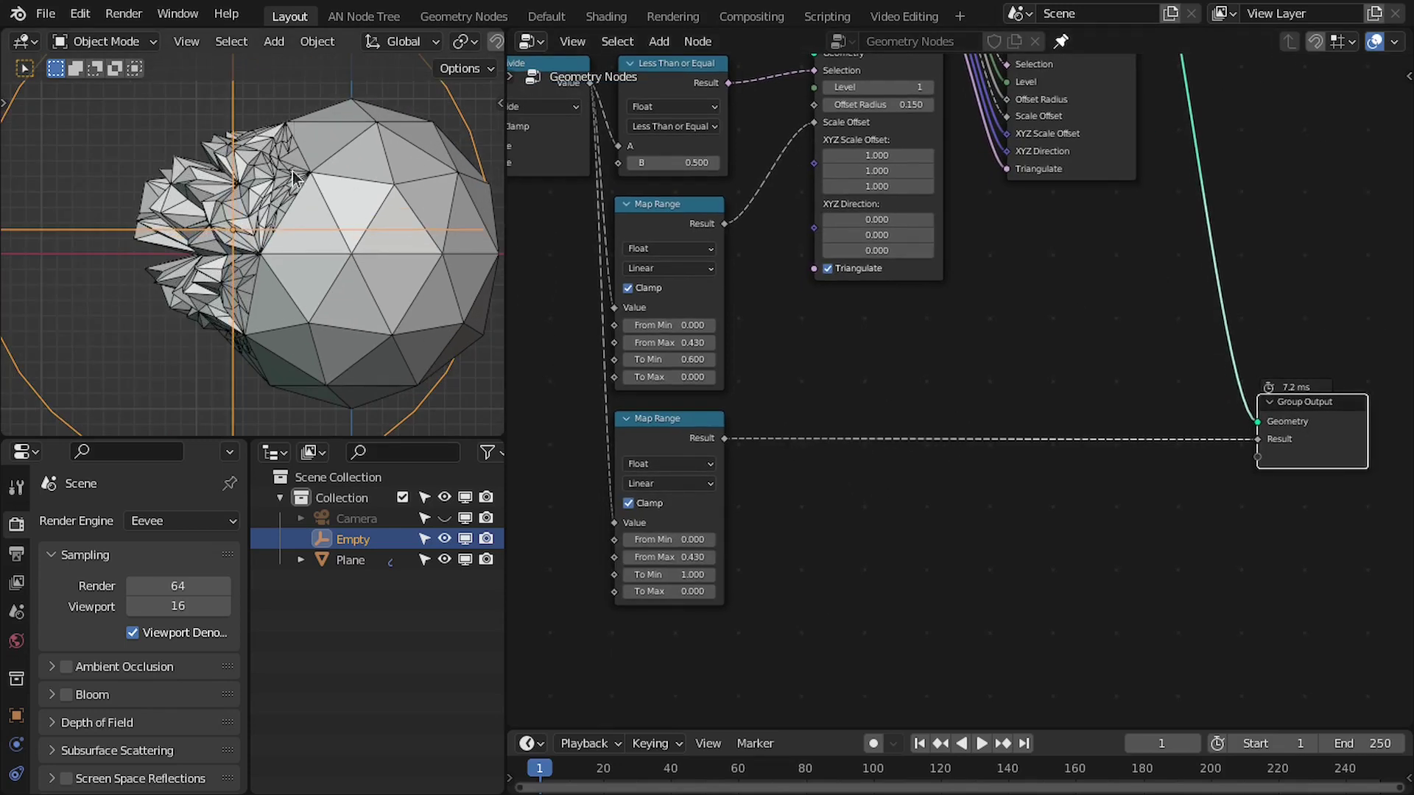
- Insert a Set Material node between the second NodeGroup and the Group Output
{"action": "scroll", "coordinate": [979, 424], "scroll_direction": "down", "scroll_amount": 2}
{"action": "scroll", "coordinate": [963, 415], "scroll_direction": "down", "scroll_amount": 2}
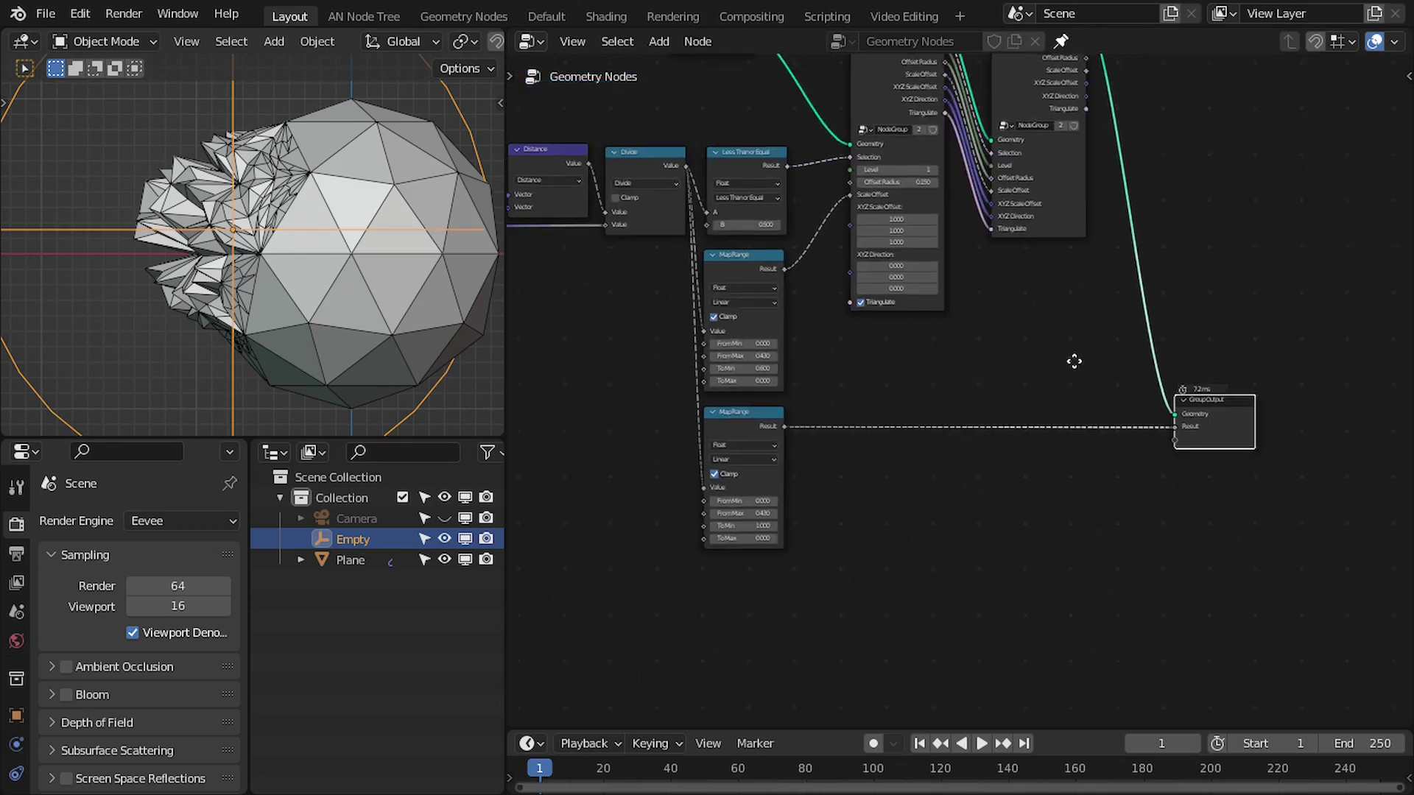
{"action": "middle_click_drag", "start_coordinate": [1077, 360], "coordinate": [1035, 489]}
{"action": "key", "text": "shift+a"}
{"action": "left_click", "coordinate": [1172, 191]}
{"action": "type", "text": "set"}
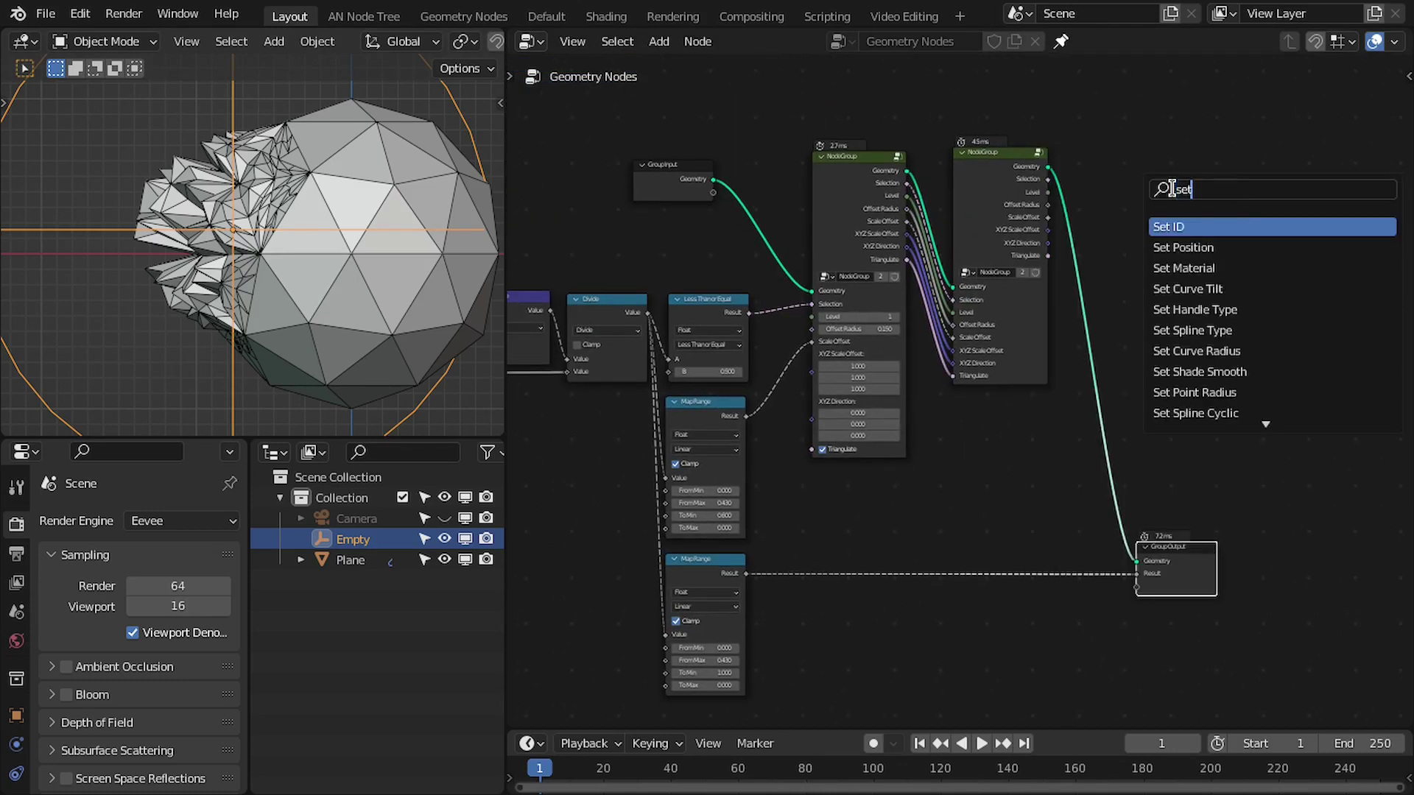
{"action": "type", "text": " ma"}
{"action": "key", "text": "Return"}
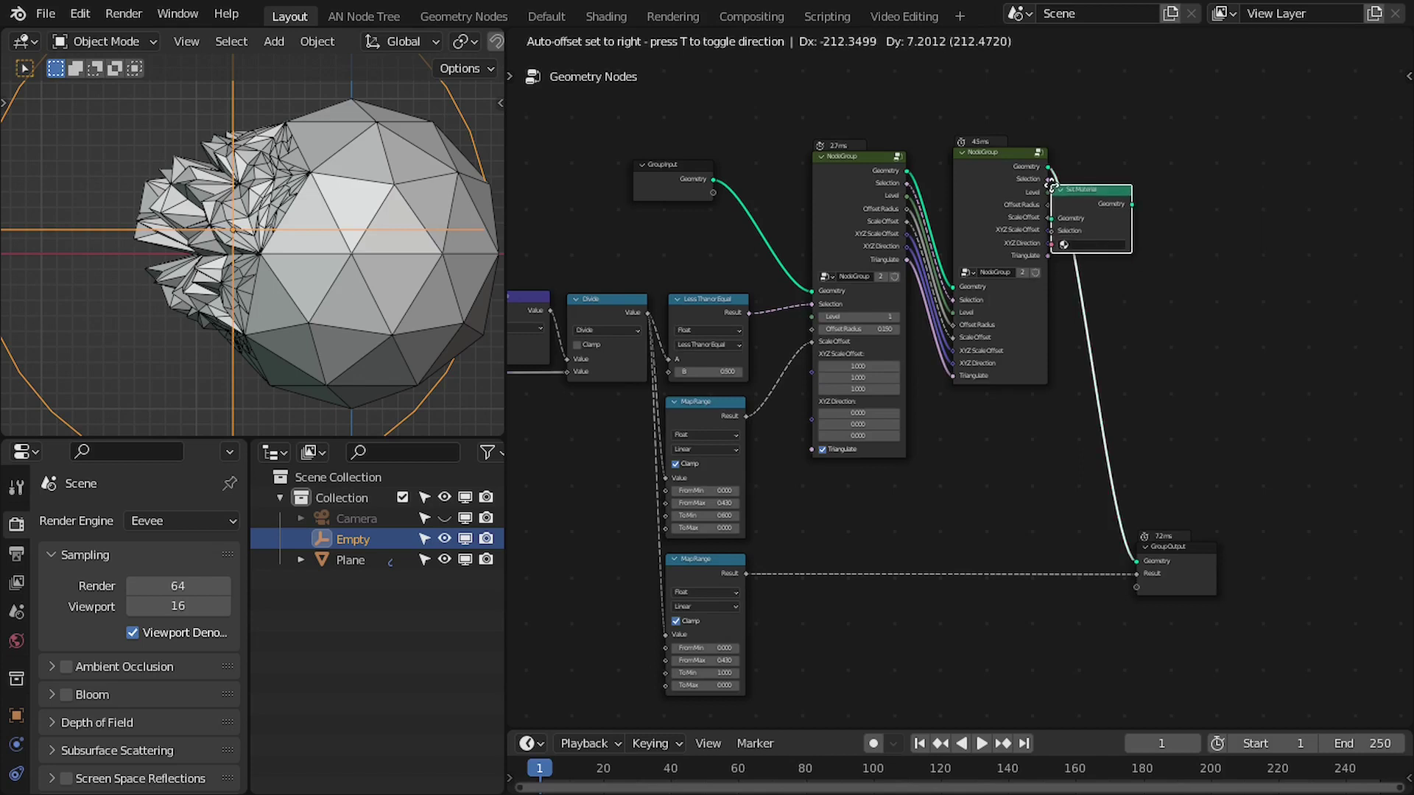
{"action": "left_click", "coordinate": [1086, 188]}
{"action": "left_click_drag", "start_coordinate": [1122, 177], "coordinate": [1100, 154]}
- Assign Material in the Set Material node
{"action": "scroll", "coordinate": [1123, 171], "scroll_direction": "up", "scroll_amount": 6}
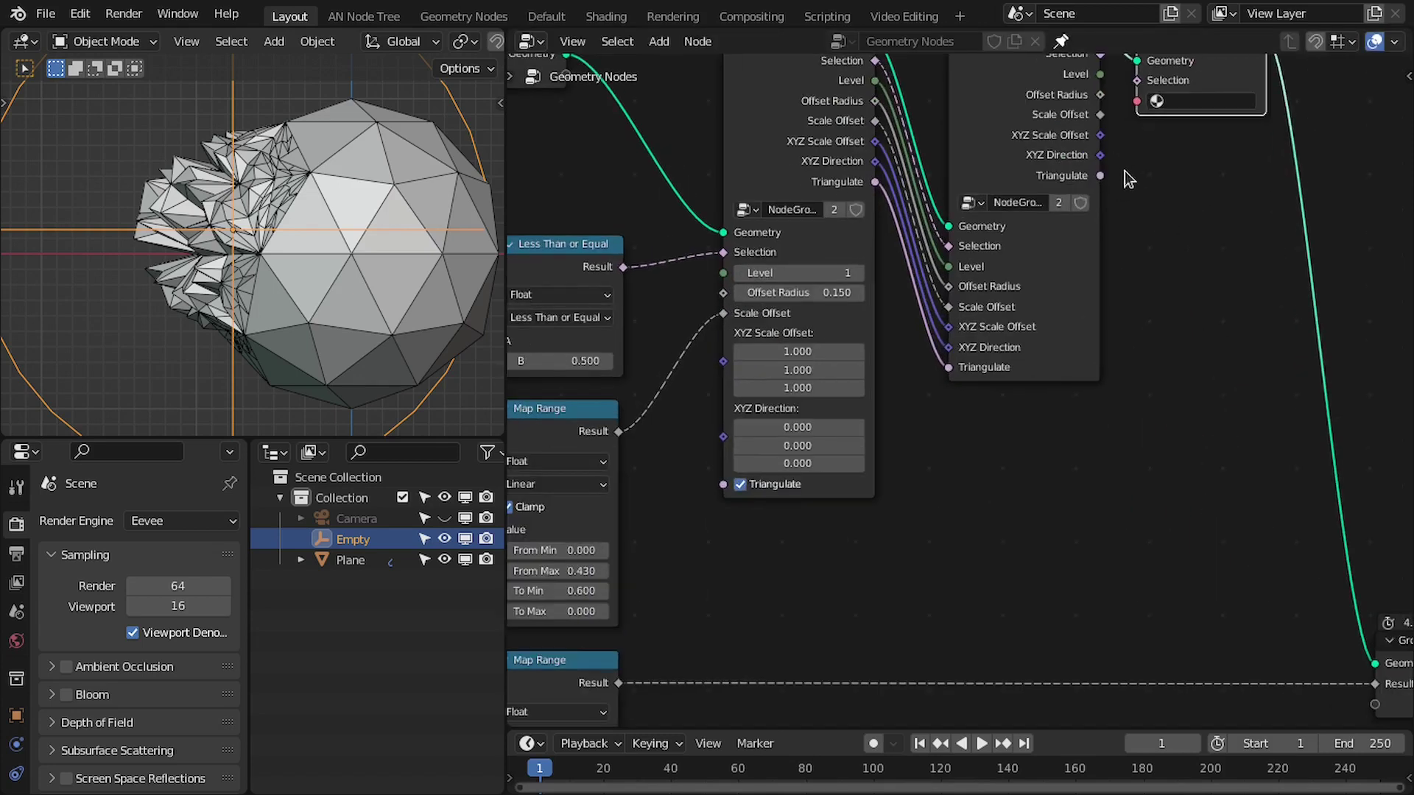
{"action": "middle_click_drag", "start_coordinate": [1176, 131], "coordinate": [1112, 295]}
{"action": "left_click", "coordinate": [1141, 264]}
{"action": "left_click", "coordinate": [1131, 297]}
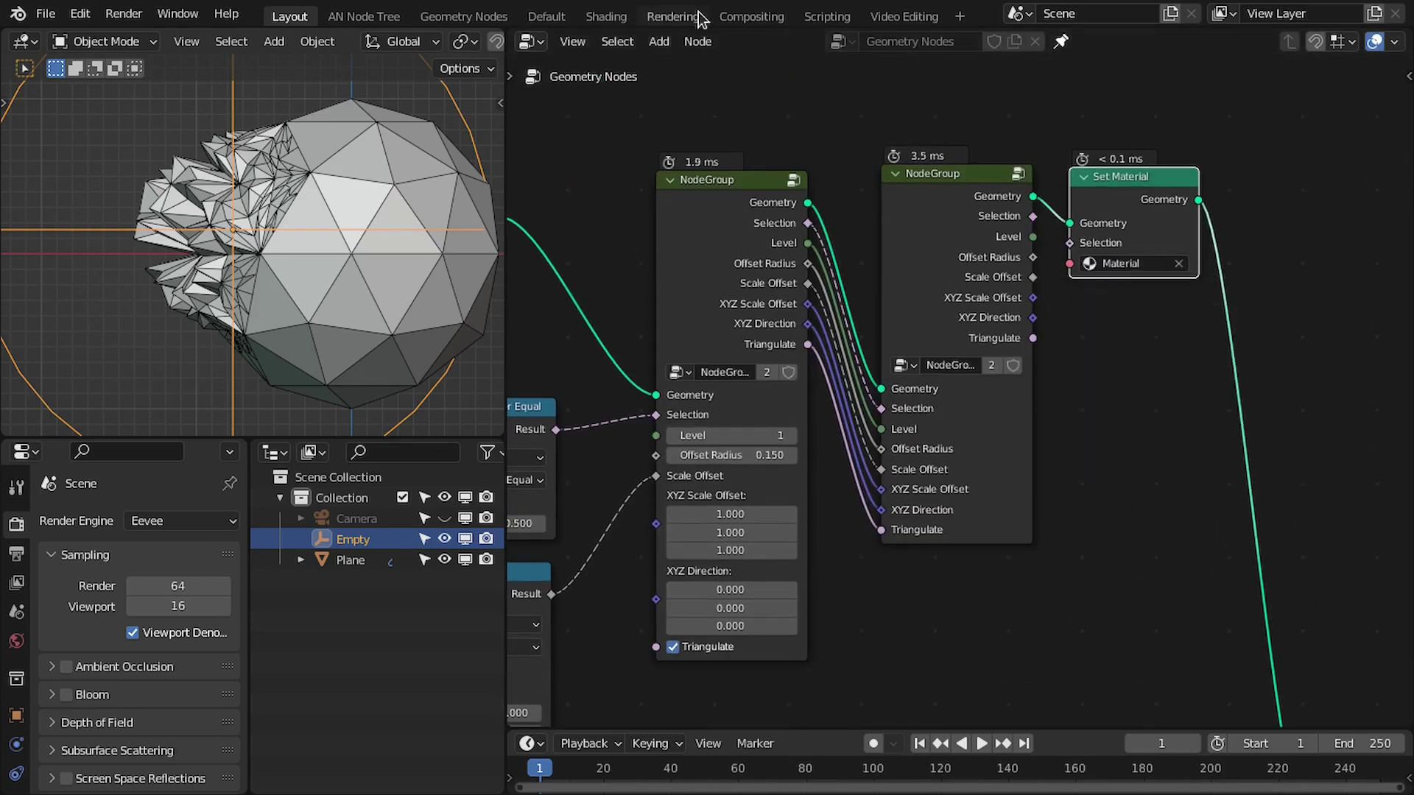
- In the Shading workspace, select the ico sphere object and assign Material to it for node editing
{"action": "left_click", "coordinate": [606, 16]}
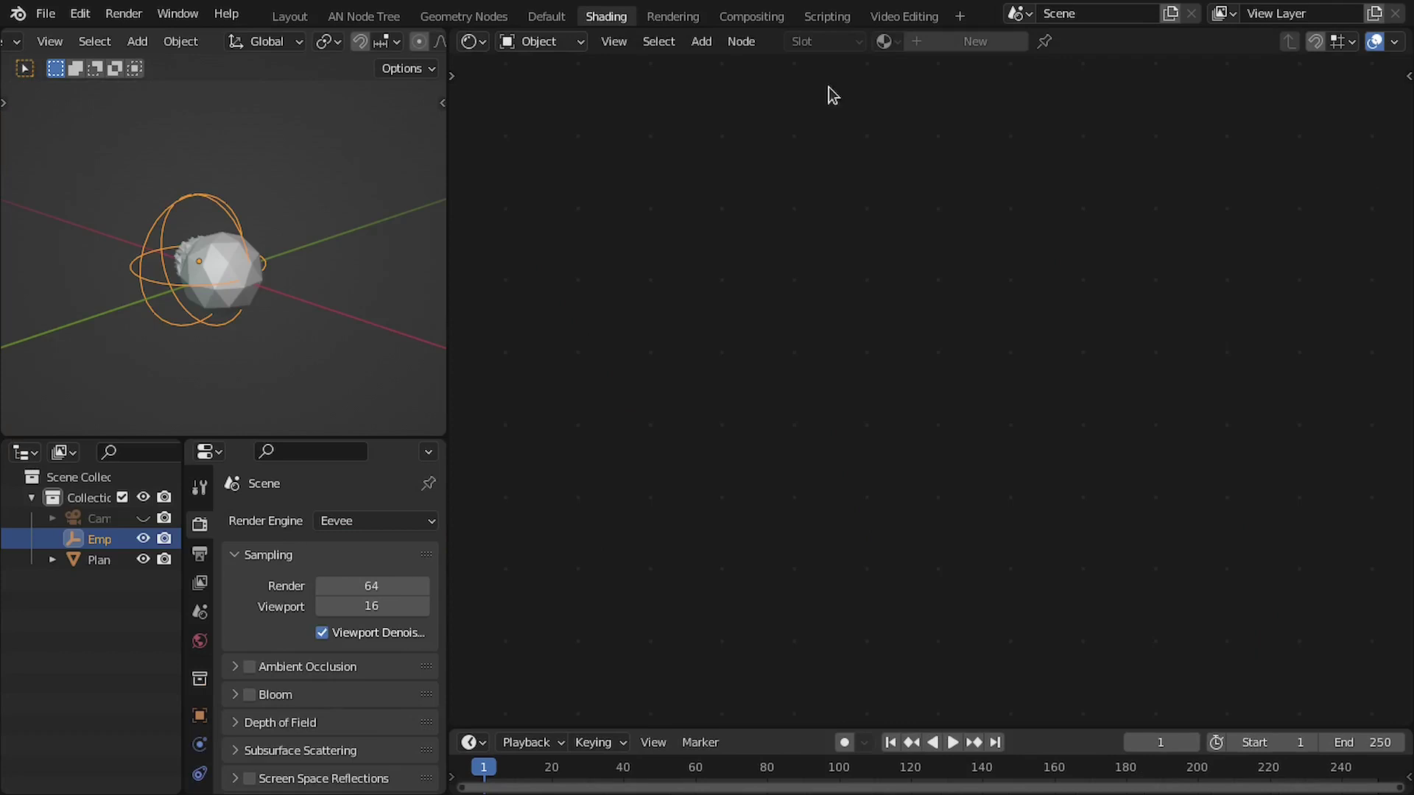
{"action": "left_click", "coordinate": [170, 274]}
{"action": "left_click", "coordinate": [889, 40]}
{"action": "left_click", "coordinate": [903, 76]}
{"action": "scroll", "coordinate": [228, 274], "scroll_direction": "up", "scroll_amount": 4}
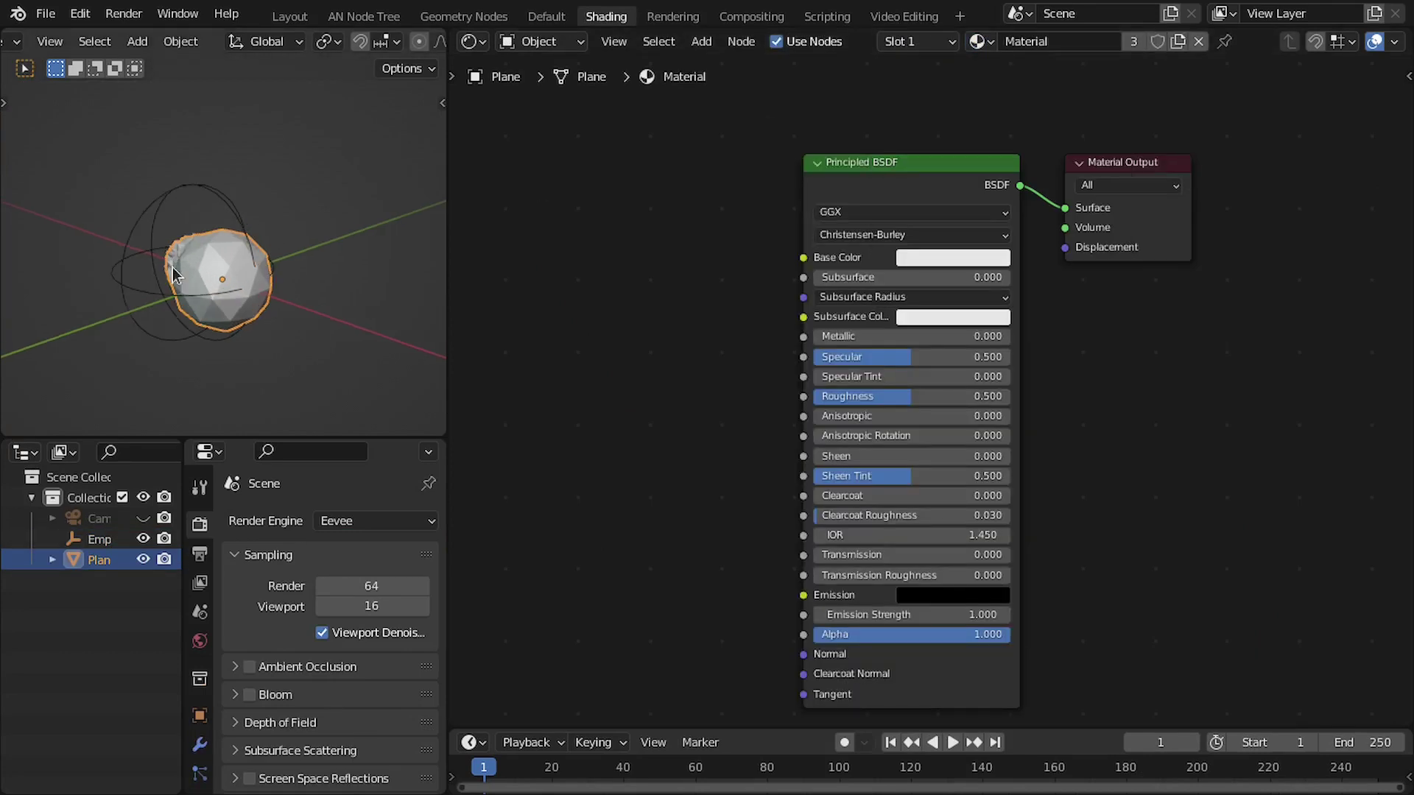
- Display the viewport in Material Preview shading from the front view
{"action": "key", "text": "z"}
{"action": "left_click", "coordinate": [156, 196]}
{"action": "key", "text": "KP_1"}
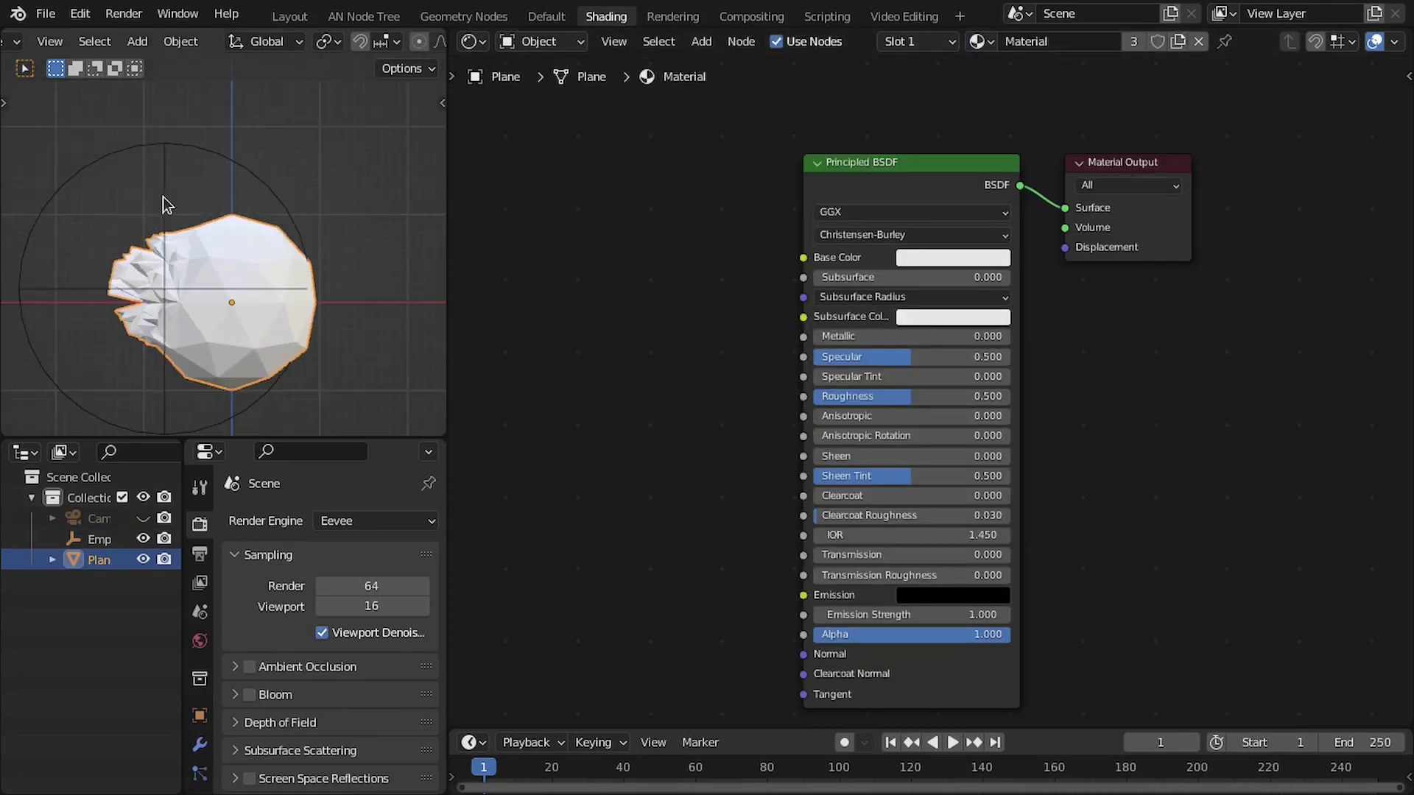
- Add an Attribute node in front of the Principled BSDF in the shader graph
{"action": "scroll", "coordinate": [881, 268], "scroll_direction": "up", "scroll_amount": 2}
{"action": "middle_click_drag", "start_coordinate": [673, 140], "coordinate": [819, 192]}
{"action": "key", "text": "shift+a"}
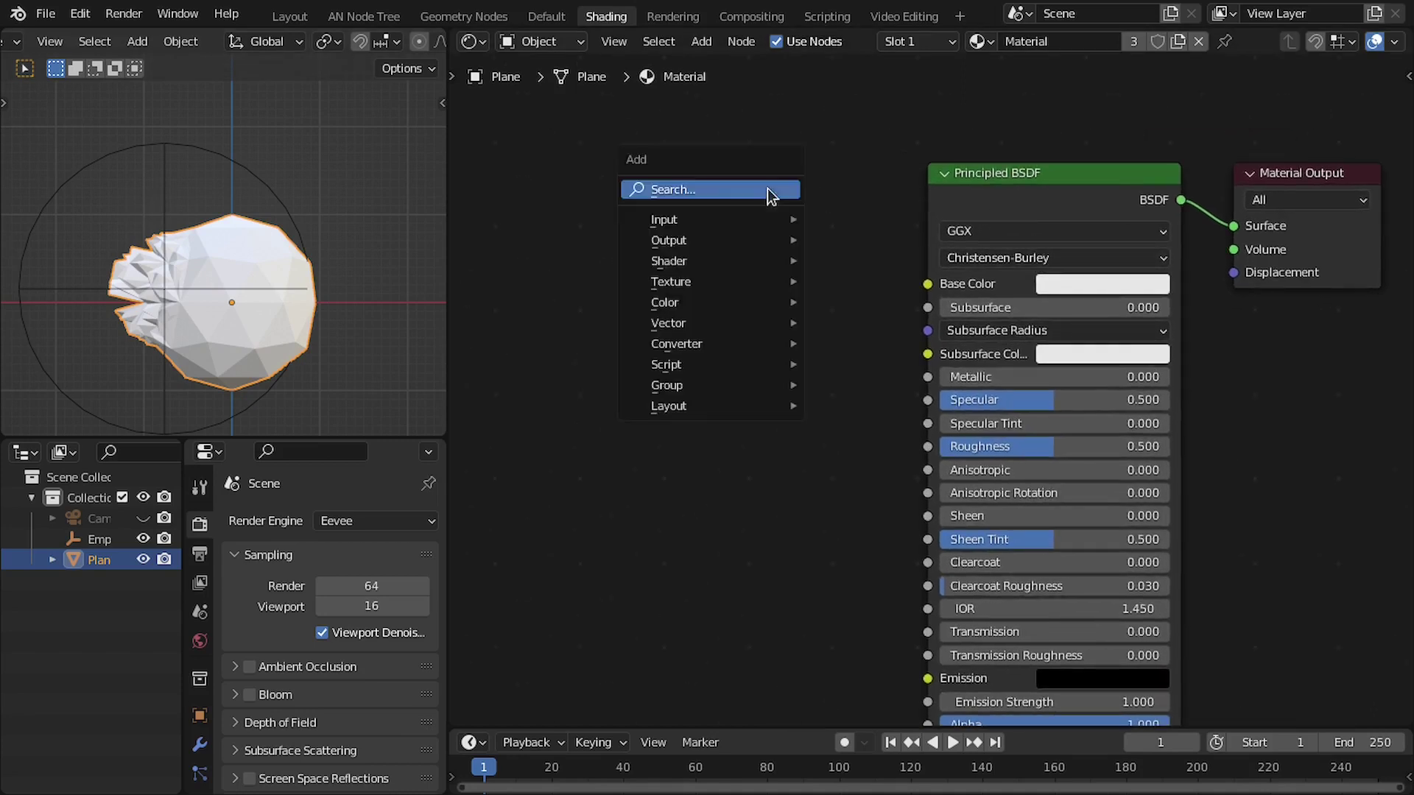
{"action": "left_click", "coordinate": [769, 190]}
{"action": "type", "text": "at"}
{"action": "key", "text": "Return"}
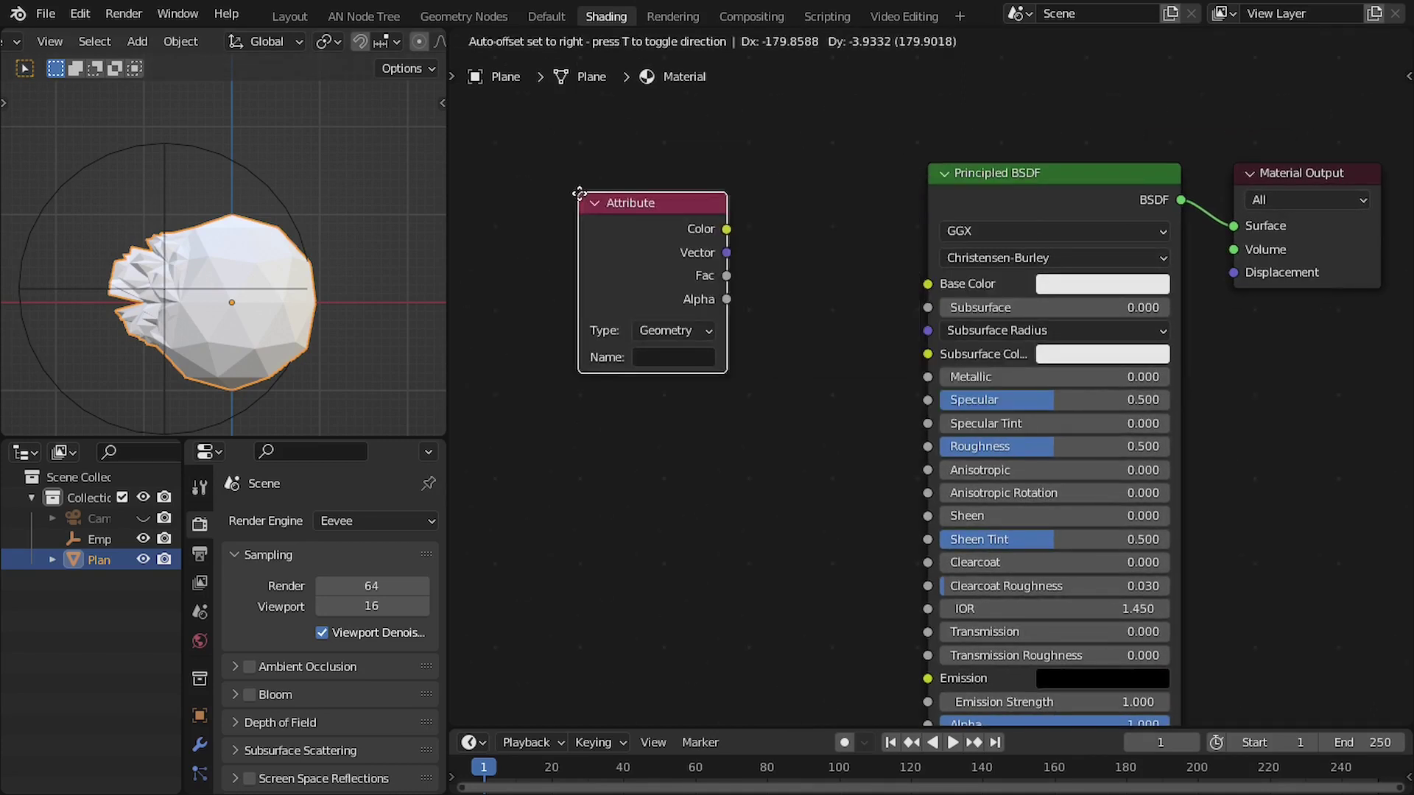
{"action": "left_click", "coordinate": [686, 203]}
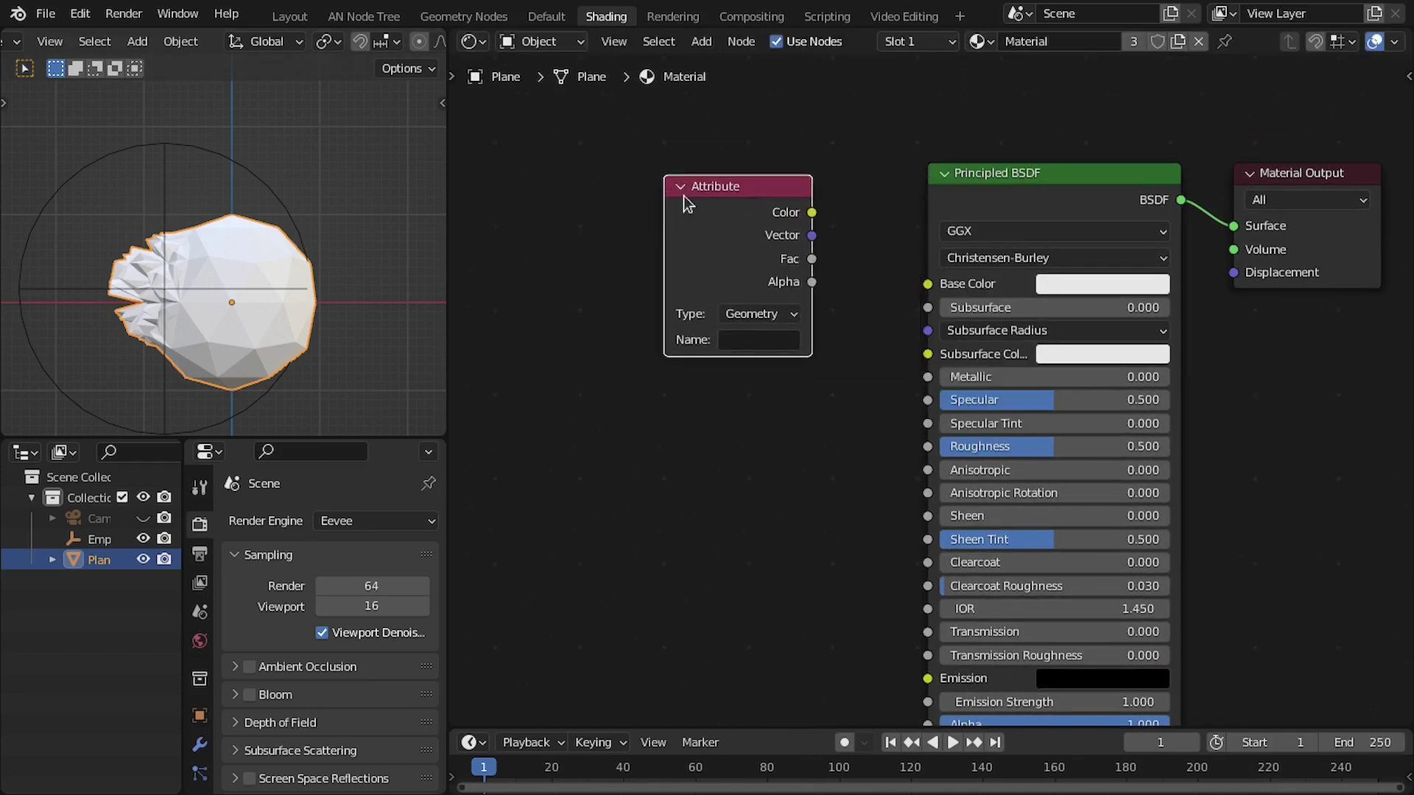
- Name the modifier's Result output attribute dist and enter the same name in the shader's Attribute node
{"action": "left_click", "coordinate": [199, 744]}
{"action": "left_click", "coordinate": [334, 648]}
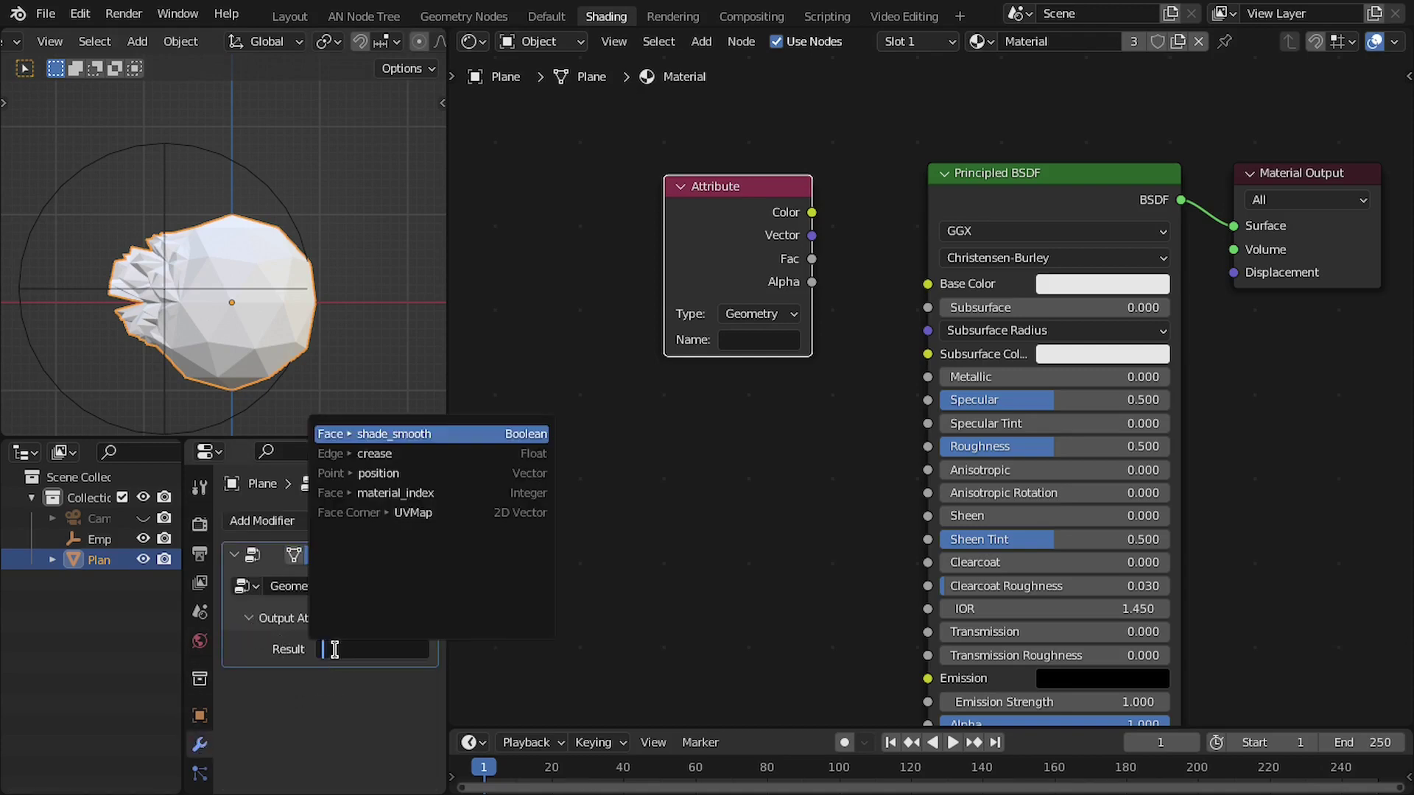
{"action": "type", "text": "dist"}
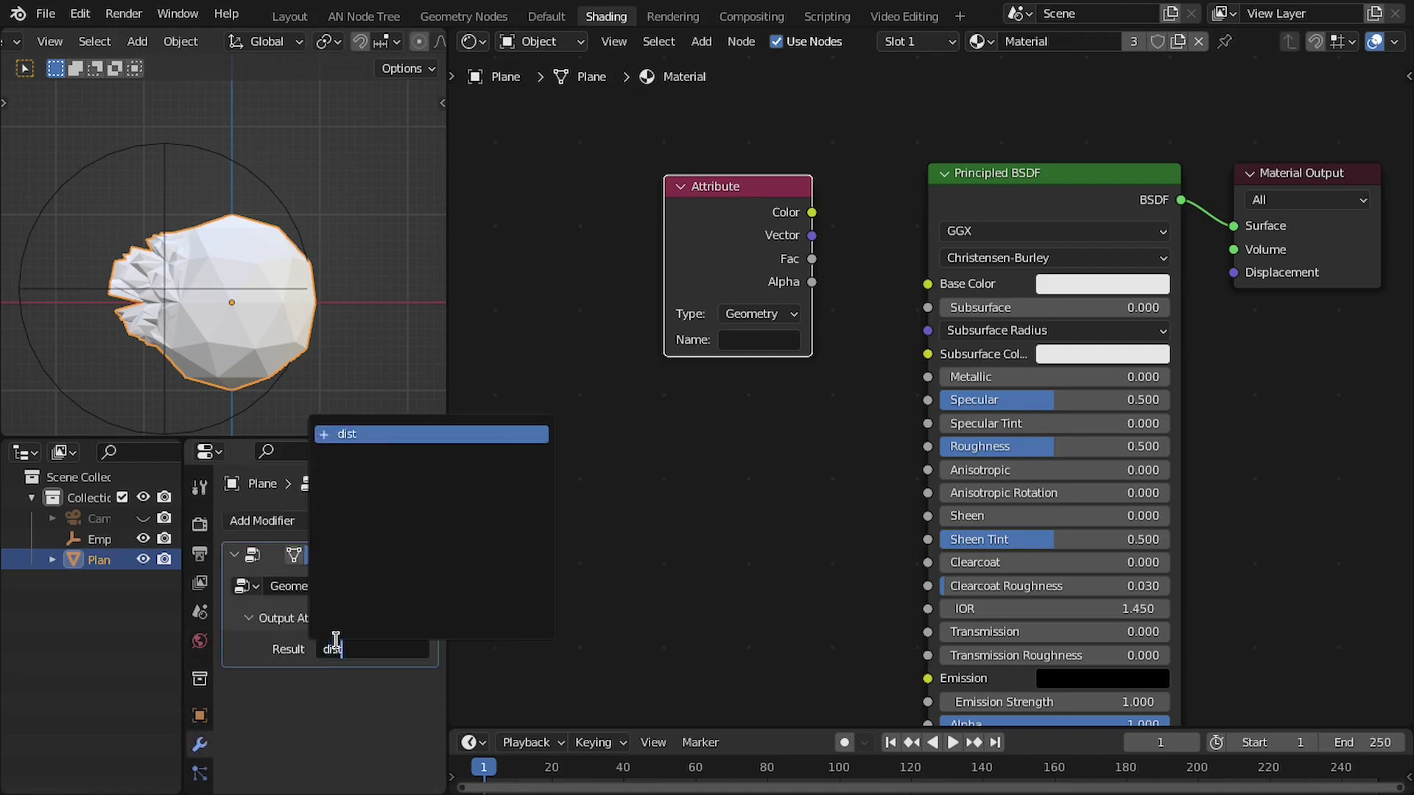
{"action": "key", "text": "Return"}
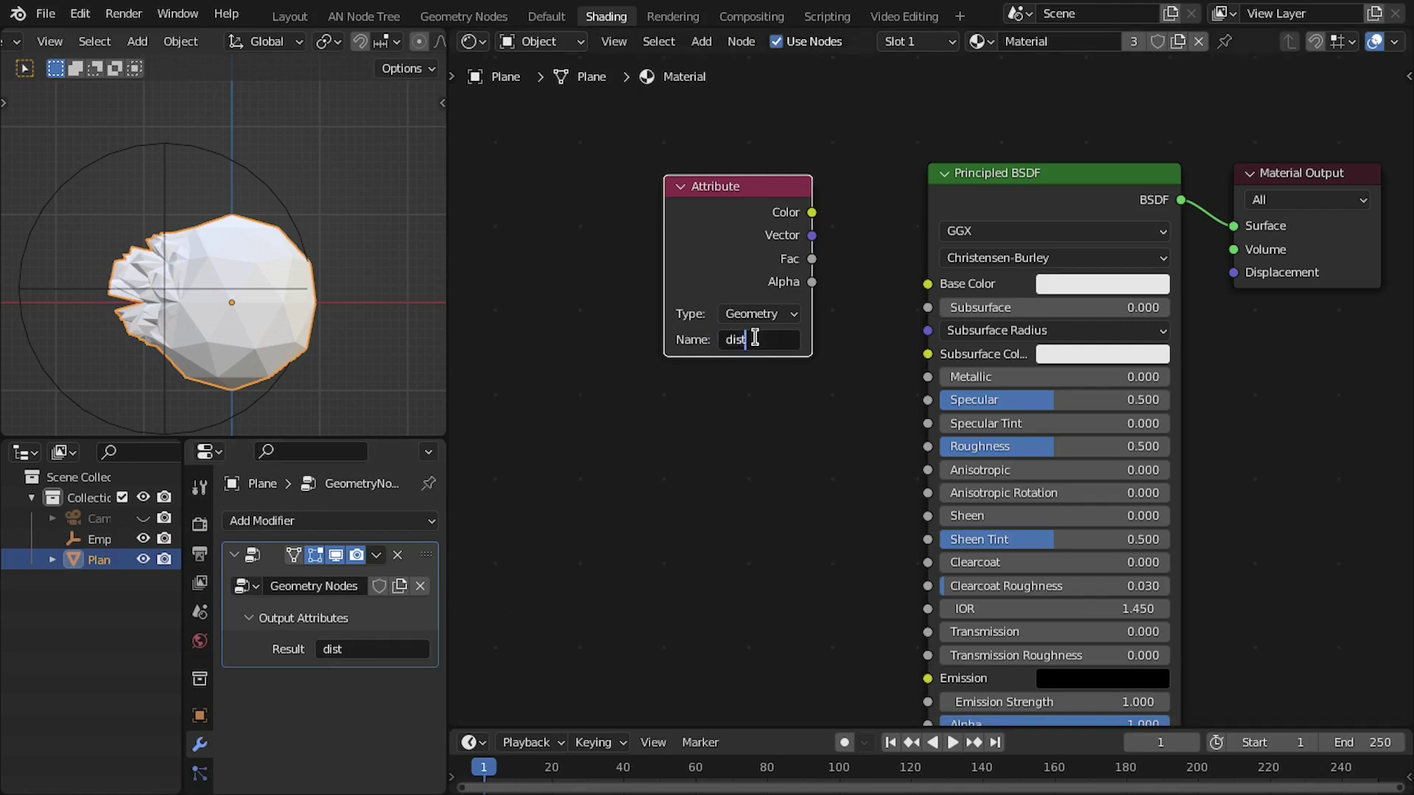
- Preview the Attribute node's Color output directly on the object in the viewport
{"action": "left_click", "coordinate": [754, 234], "text": "ctrl+shift"}
{"action": "left_click", "coordinate": [755, 228], "text": "ctrl+shift"}
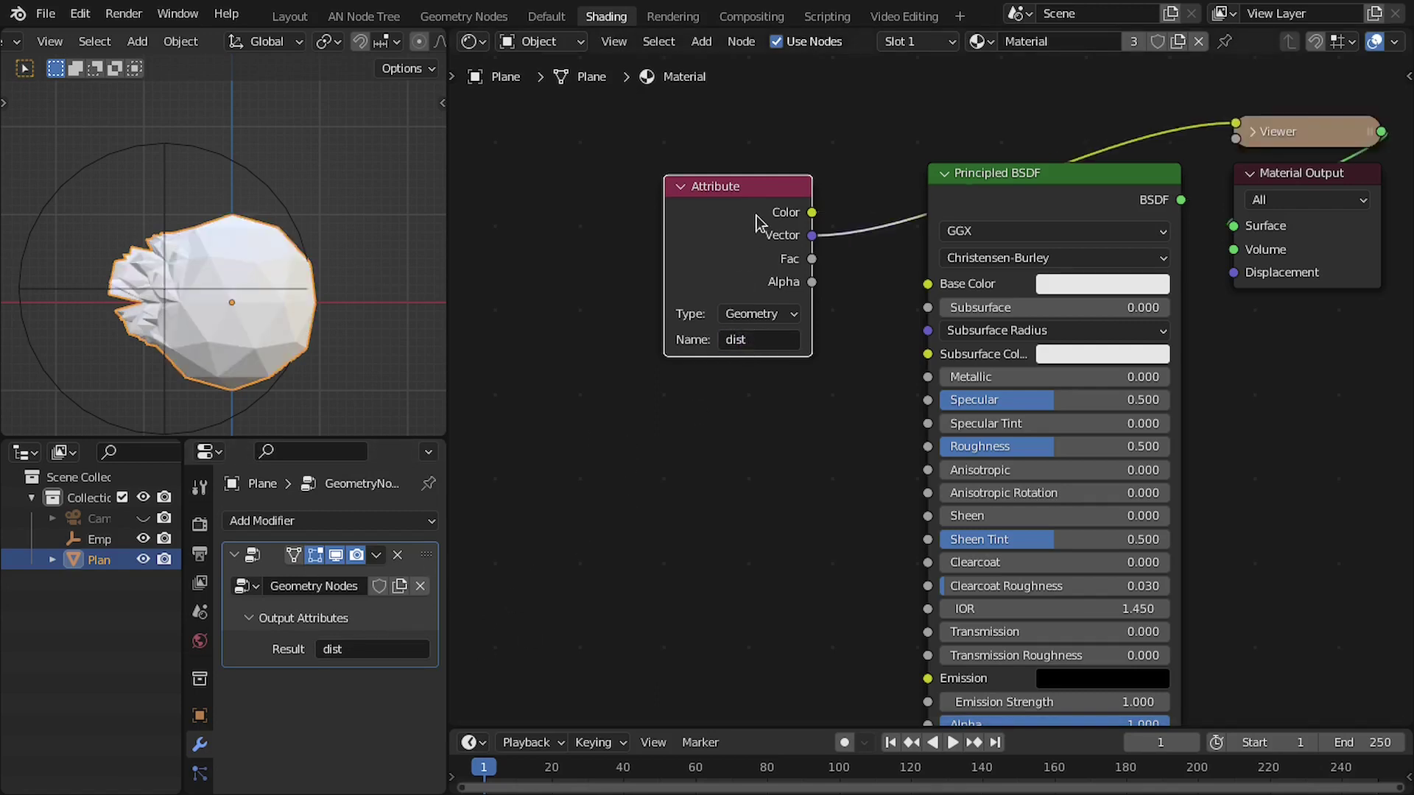
{"action": "left_click", "coordinate": [754, 212], "text": "ctrl+shift"}
{"action": "left_click", "coordinate": [754, 212], "text": "ctrl+shift"}
{"action": "middle_click_drag", "start_coordinate": [754, 211], "coordinate": [961, 225]}
{"action": "left_click_drag", "start_coordinate": [958, 218], "coordinate": [717, 211]}
{"action": "middle_click_drag", "start_coordinate": [121, 221], "coordinate": [199, 253]}
{"action": "key", "text": "KP_7"}
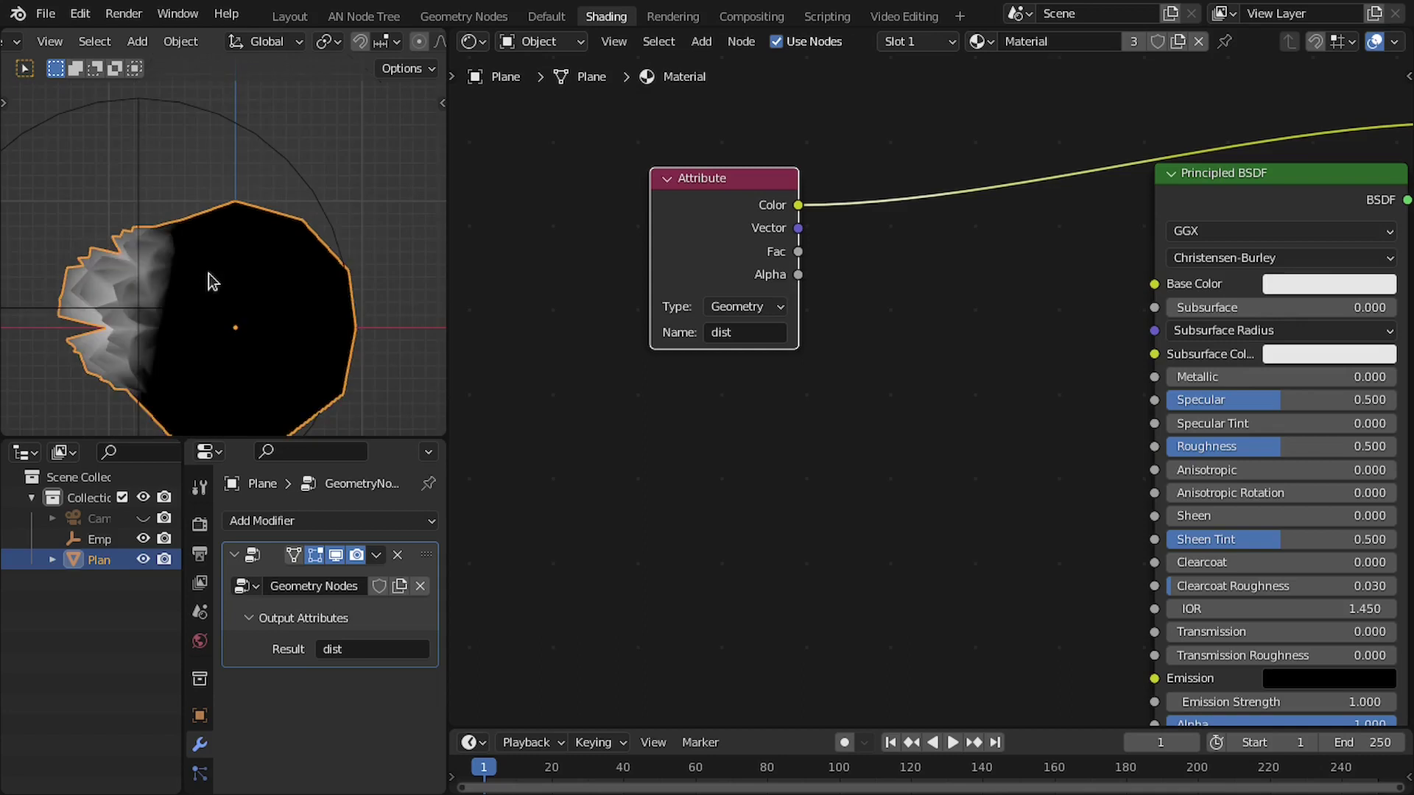
- Make room before the Principled BSDF and insert a MixRGB node after the Attribute node
{"action": "scroll", "coordinate": [1097, 231], "scroll_direction": "down", "scroll_amount": 3}
{"action": "middle_click_drag", "start_coordinate": [1097, 231], "coordinate": [939, 244]}
{"action": "scroll", "coordinate": [1048, 231], "scroll_direction": "up", "scroll_amount": 2}
{"action": "left_click_drag", "start_coordinate": [1060, 221], "coordinate": [1072, 219]}
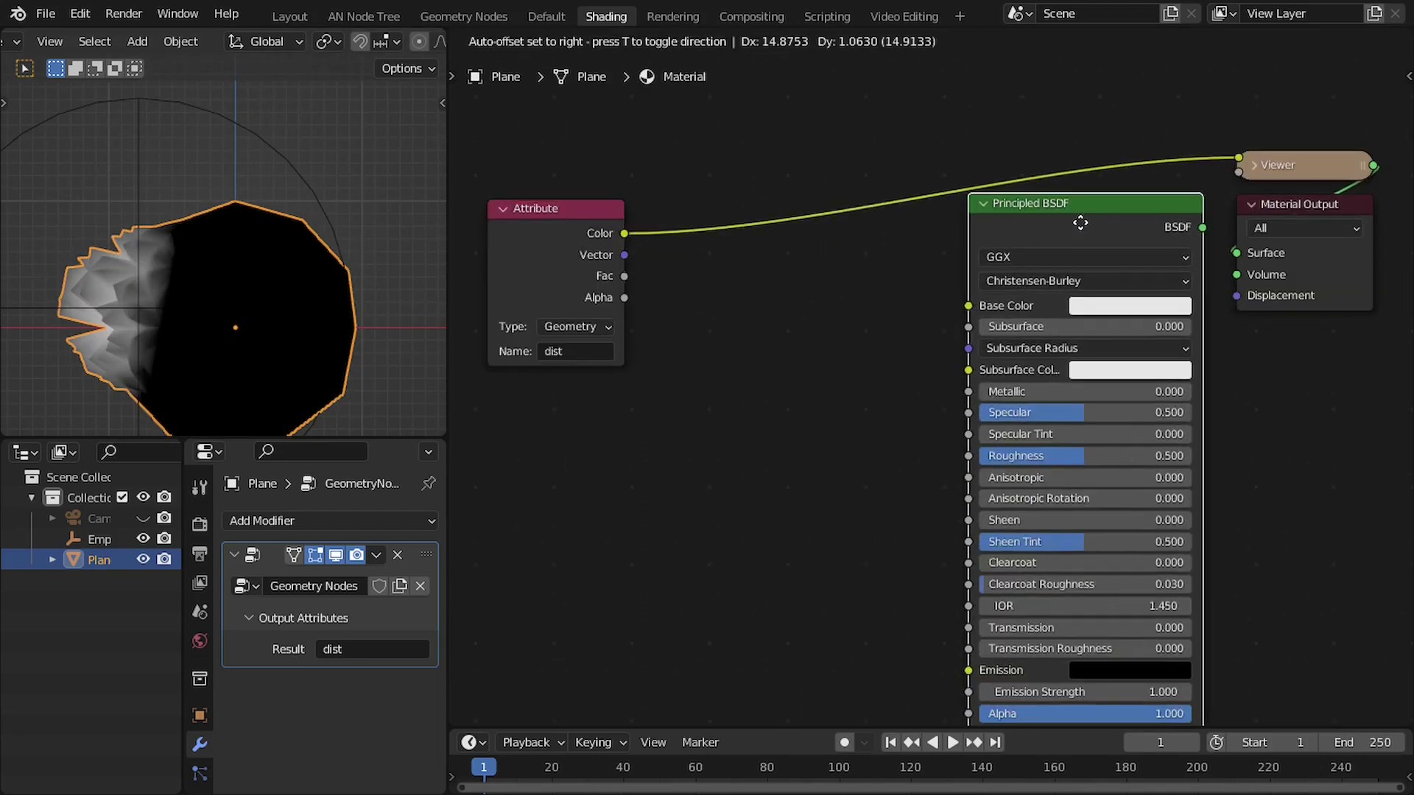
{"action": "key", "text": "shift+a"}
{"action": "left_click", "coordinate": [778, 184]}
{"action": "type", "text": "mix"}
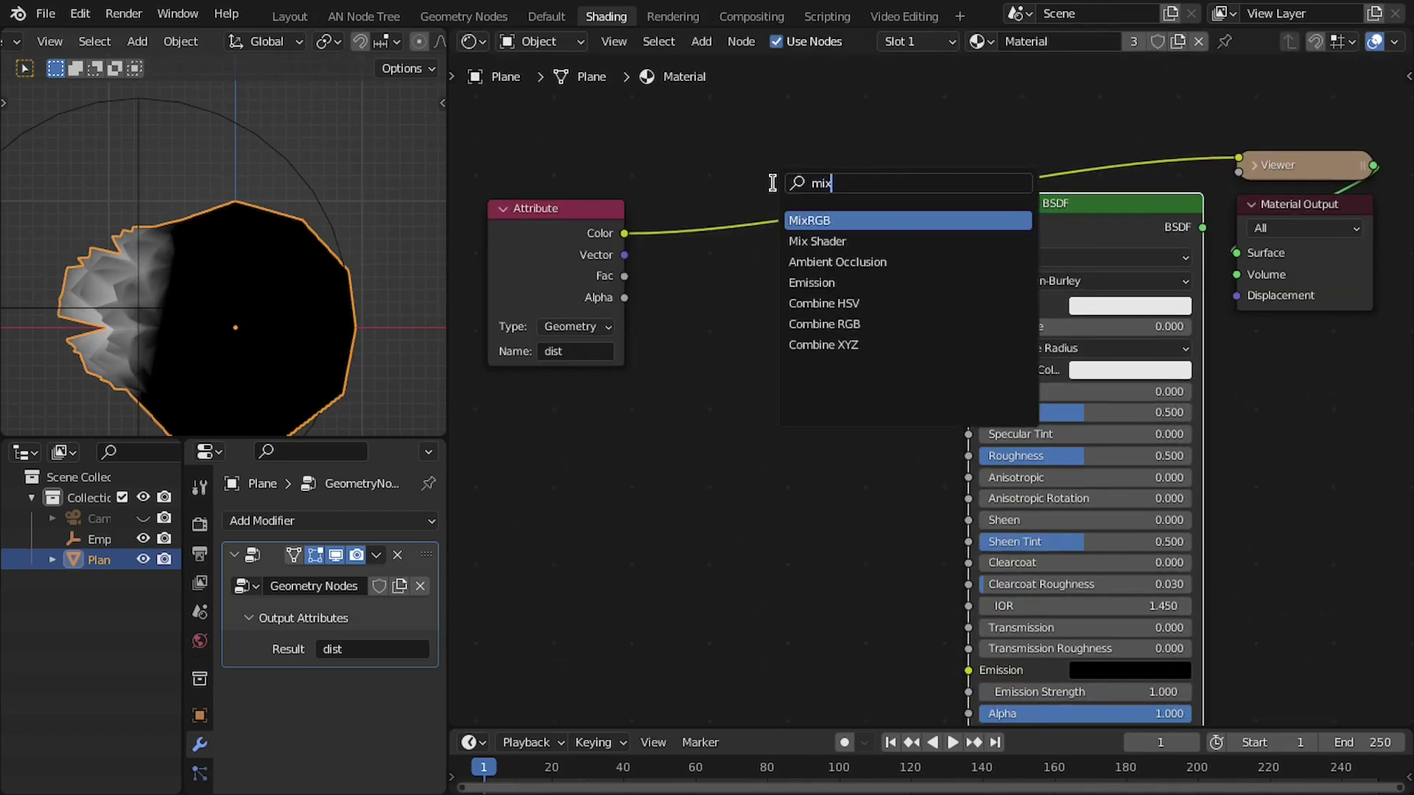
{"action": "key", "text": "Return"}
{"action": "left_click", "coordinate": [771, 184]}
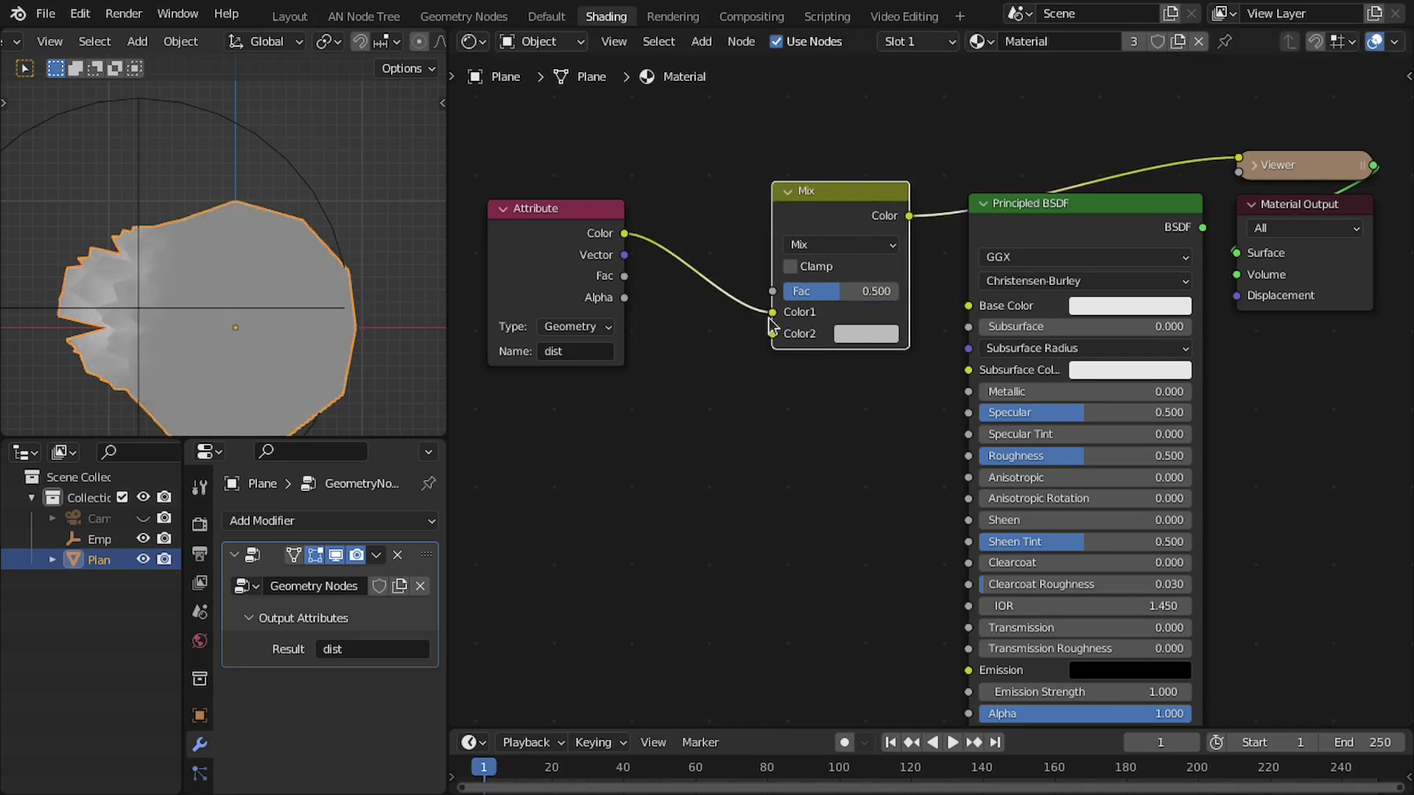
- Connect the Attribute's Color to the Mix node's Fac, and the Mix Color output to the Principled BSDF's Base Color
{"action": "left_click_drag", "start_coordinate": [770, 302], "coordinate": [772, 292]}
{"action": "left_click_drag", "start_coordinate": [905, 210], "coordinate": [916, 225]}
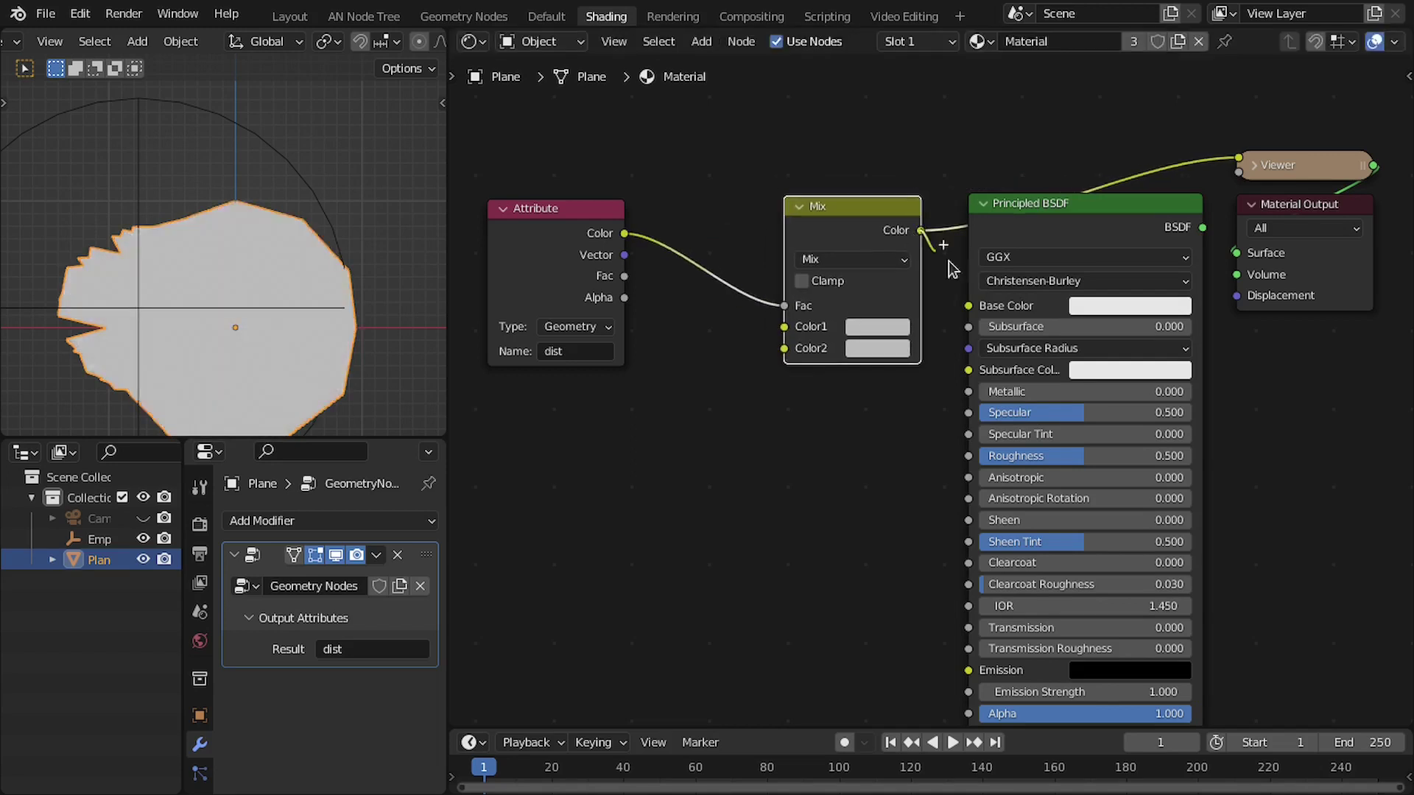
{"action": "left_click_drag", "start_coordinate": [969, 307], "coordinate": [969, 306]}
- Reconnect the Principled BSDF to the Material Output in place of the Viewer and line the nodes up closely
{"action": "left_click", "coordinate": [1053, 230]}
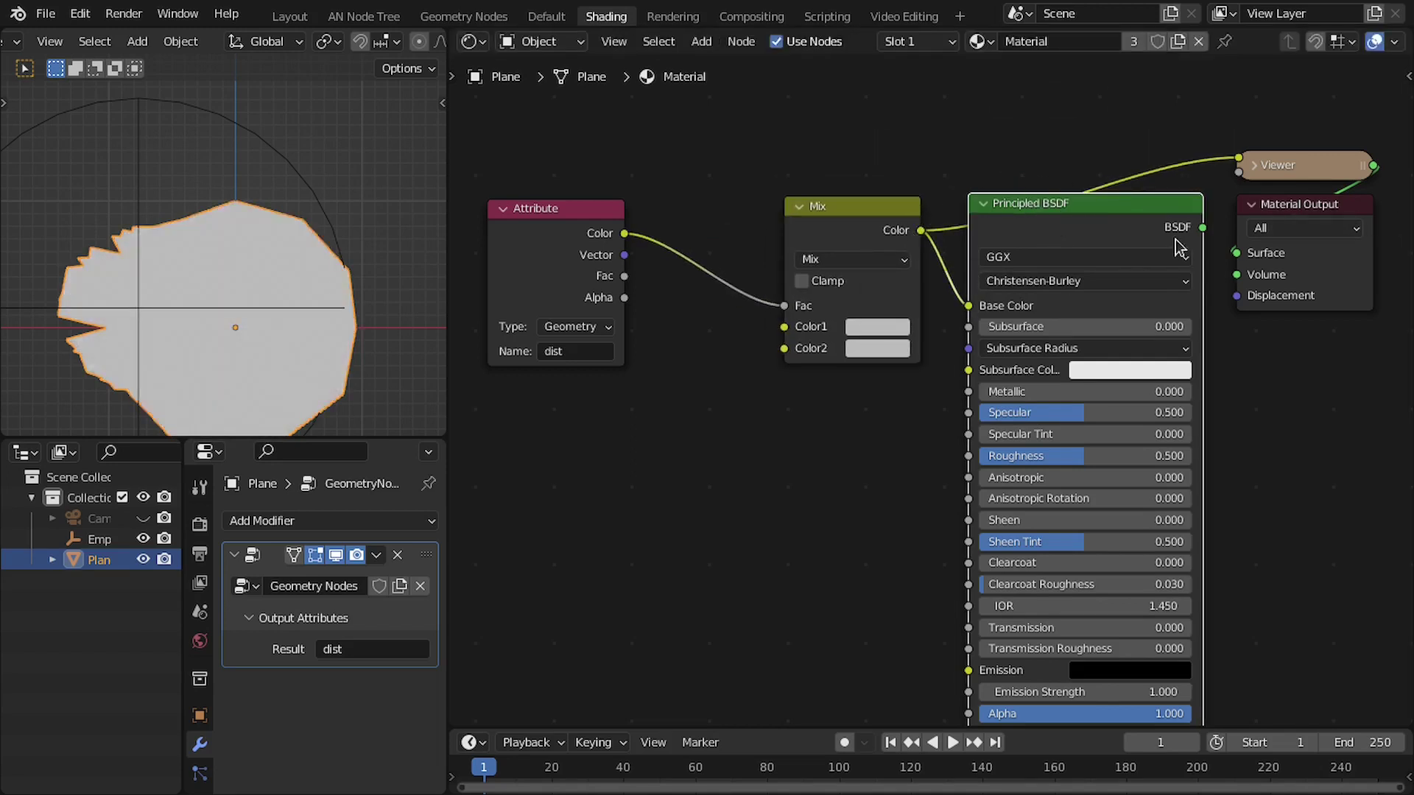
{"action": "left_click", "coordinate": [1184, 215], "text": "shift"}
{"action": "left_click", "coordinate": [1152, 227], "text": "ctrl+shift"}
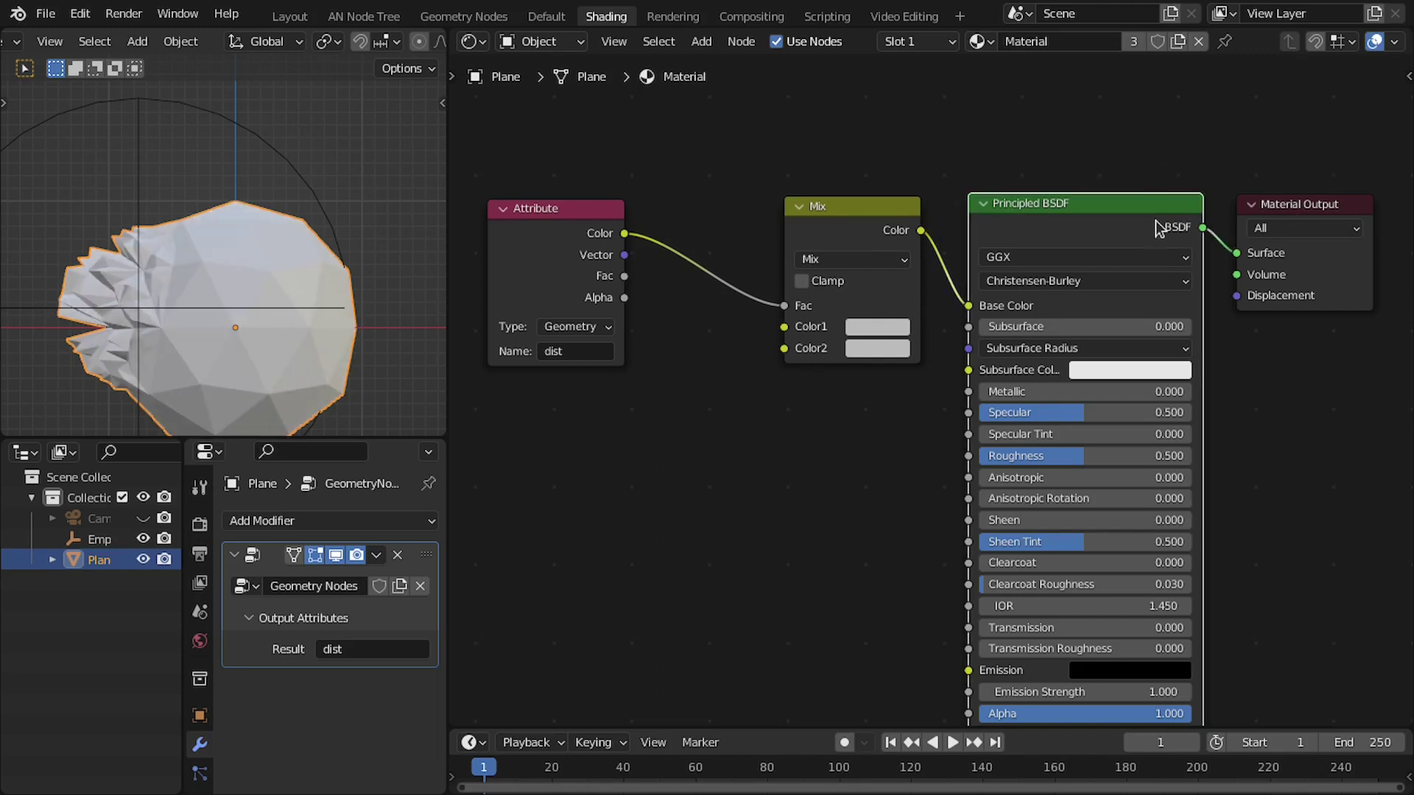
{"action": "middle_click_drag", "start_coordinate": [1094, 254], "coordinate": [1141, 253]}
{"action": "left_click", "coordinate": [664, 213]}
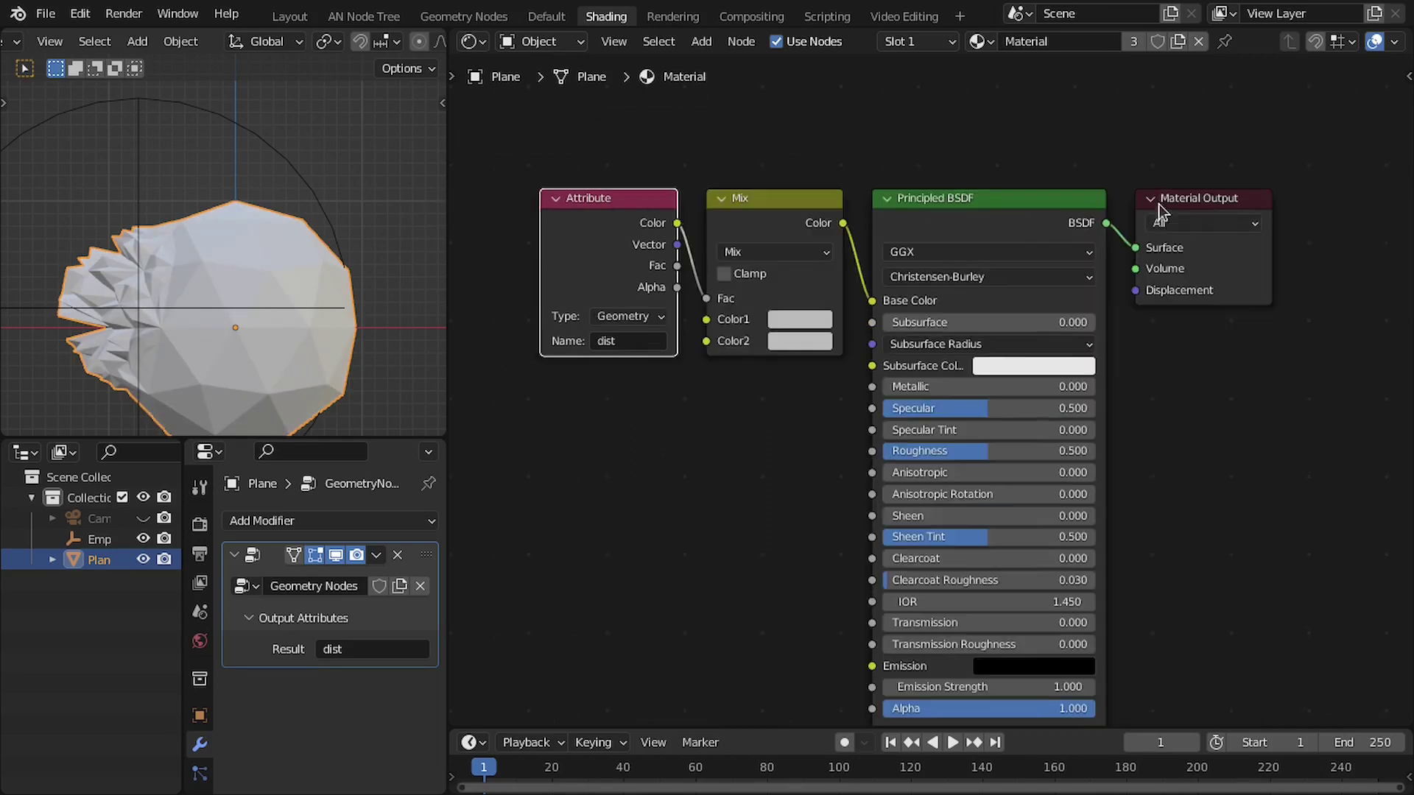
- Set the Mix node's Color1 to pure white and Color2 to a saturated purple
{"action": "scroll", "coordinate": [1163, 206], "scroll_direction": "up", "scroll_amount": 3}
{"action": "left_click", "coordinate": [884, 302]}
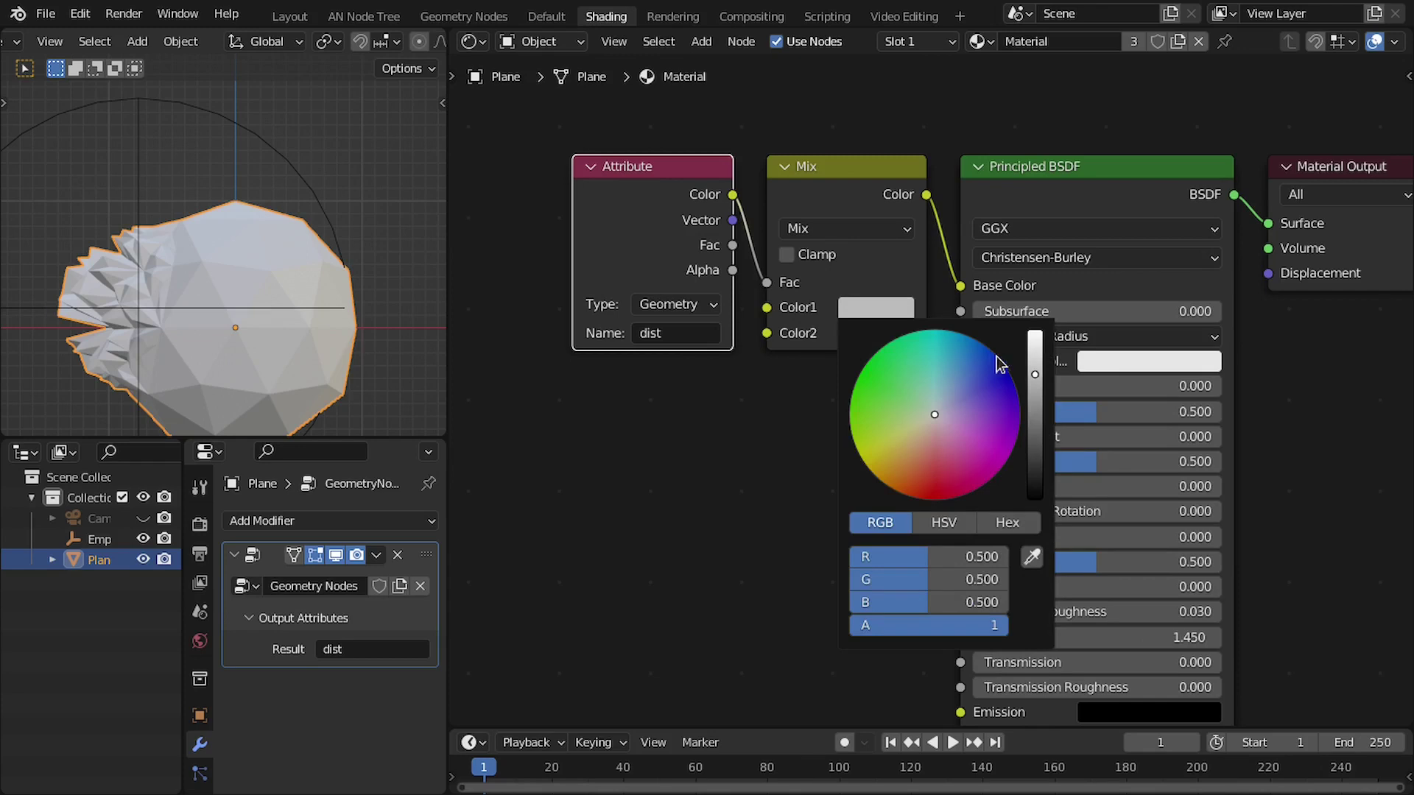
{"action": "left_click_drag", "start_coordinate": [1035, 398], "coordinate": [1035, 334]}
{"action": "left_click", "coordinate": [846, 332]}
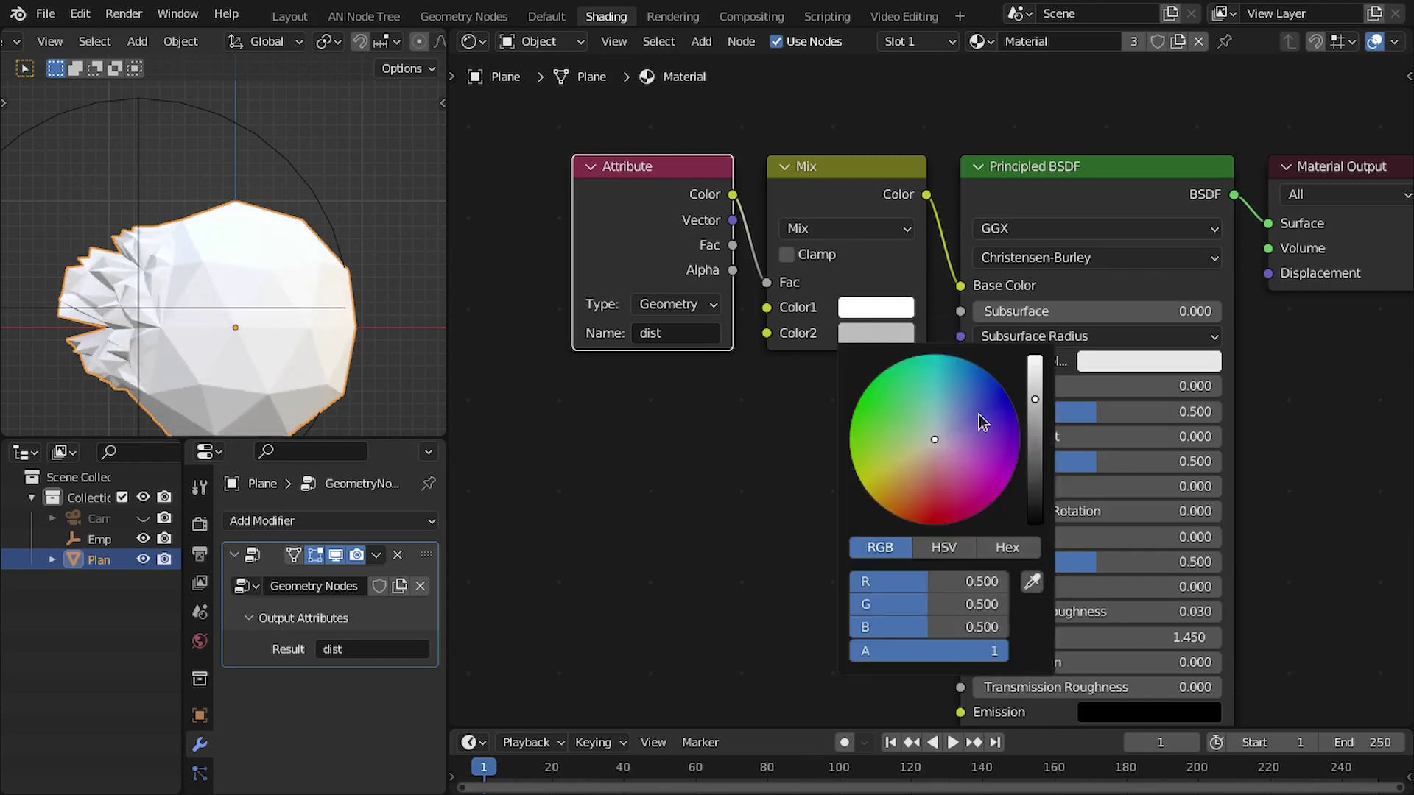
{"action": "left_click_drag", "start_coordinate": [1035, 399], "coordinate": [1034, 355]}
{"action": "left_click_drag", "start_coordinate": [943, 440], "coordinate": [1020, 447]}
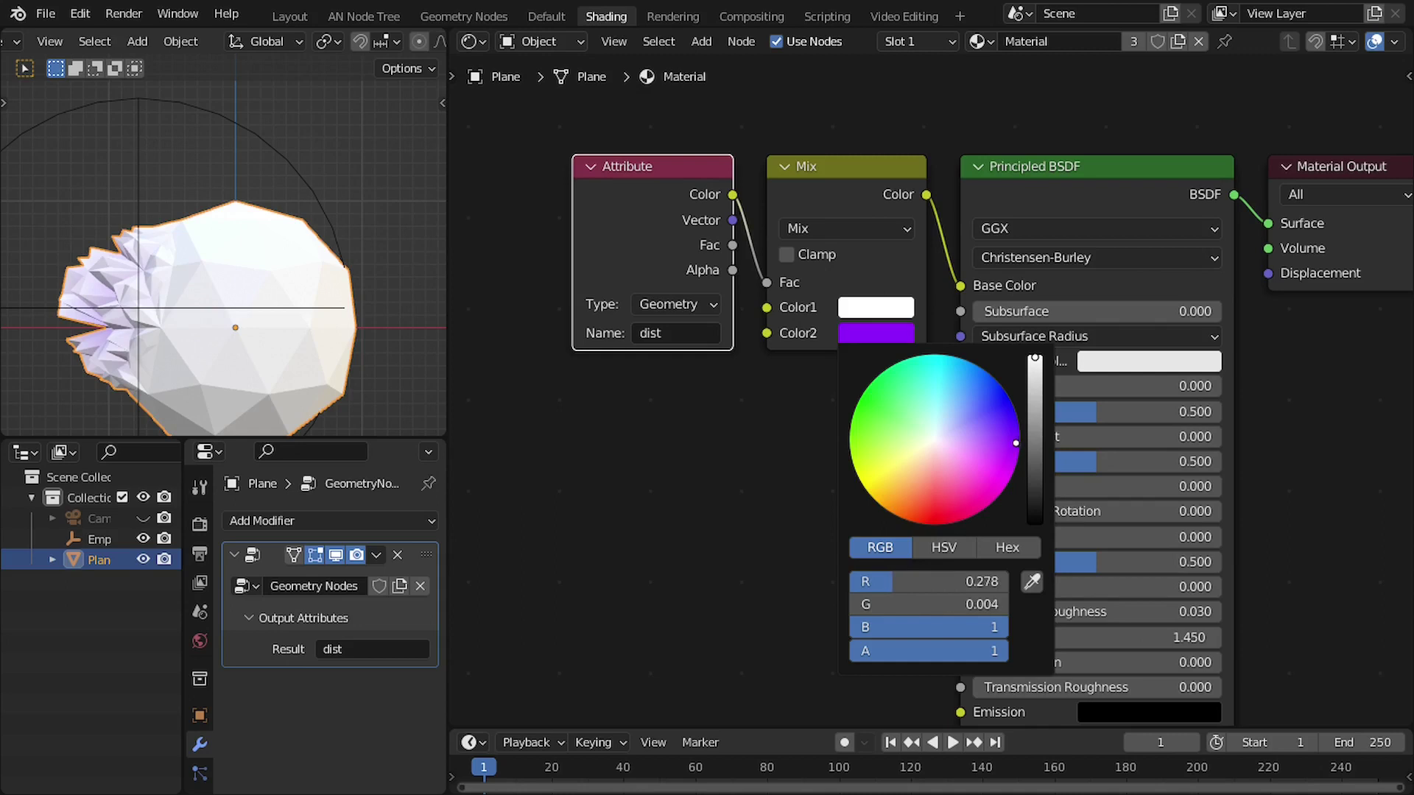
- Fine-tune the hue of the Mix node's Color2 purple while viewing the spiky side of the object
{"action": "middle_click_drag", "start_coordinate": [79, 278], "coordinate": [314, 277]}
{"action": "middle_click_drag", "start_coordinate": [273, 297], "coordinate": [317, 302]}
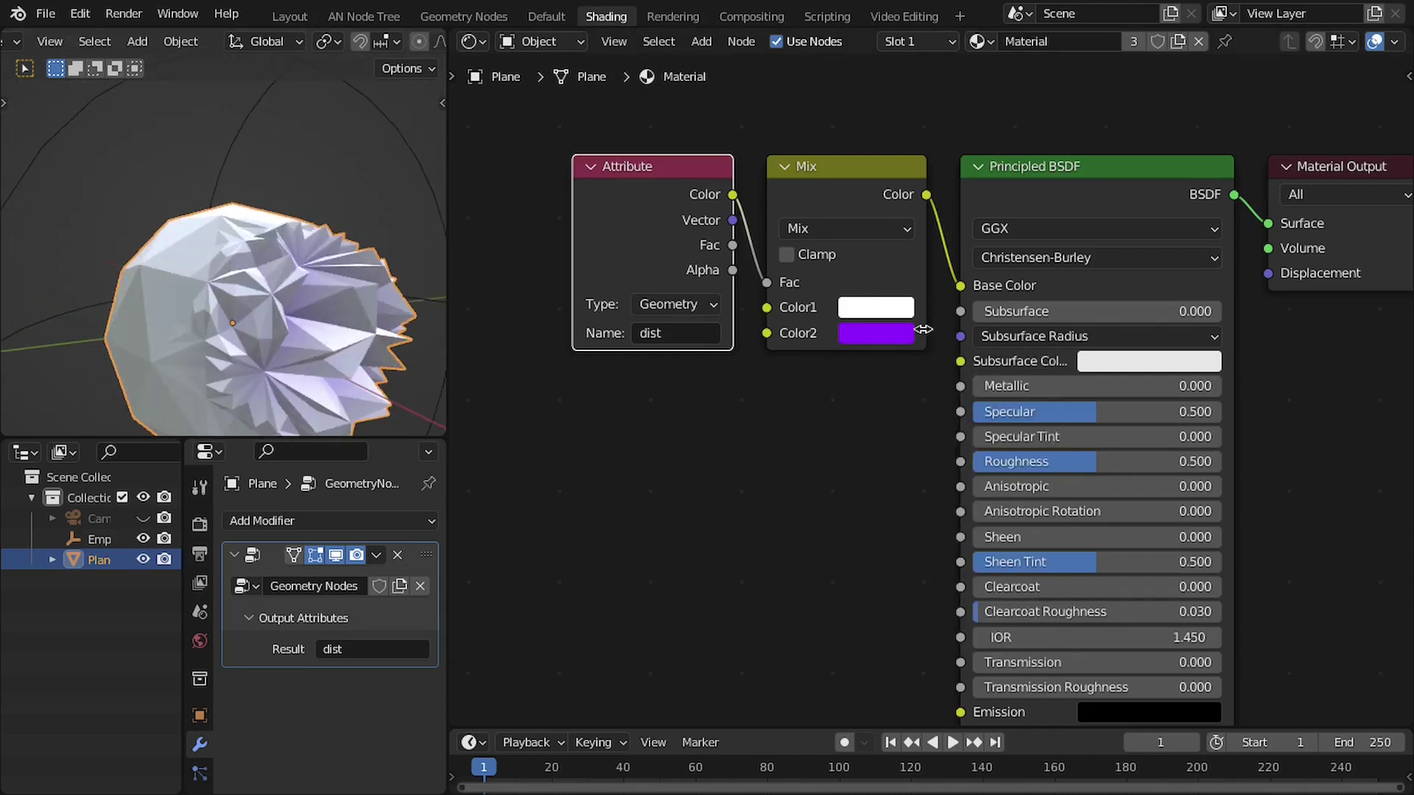
{"action": "left_click", "coordinate": [902, 337]}
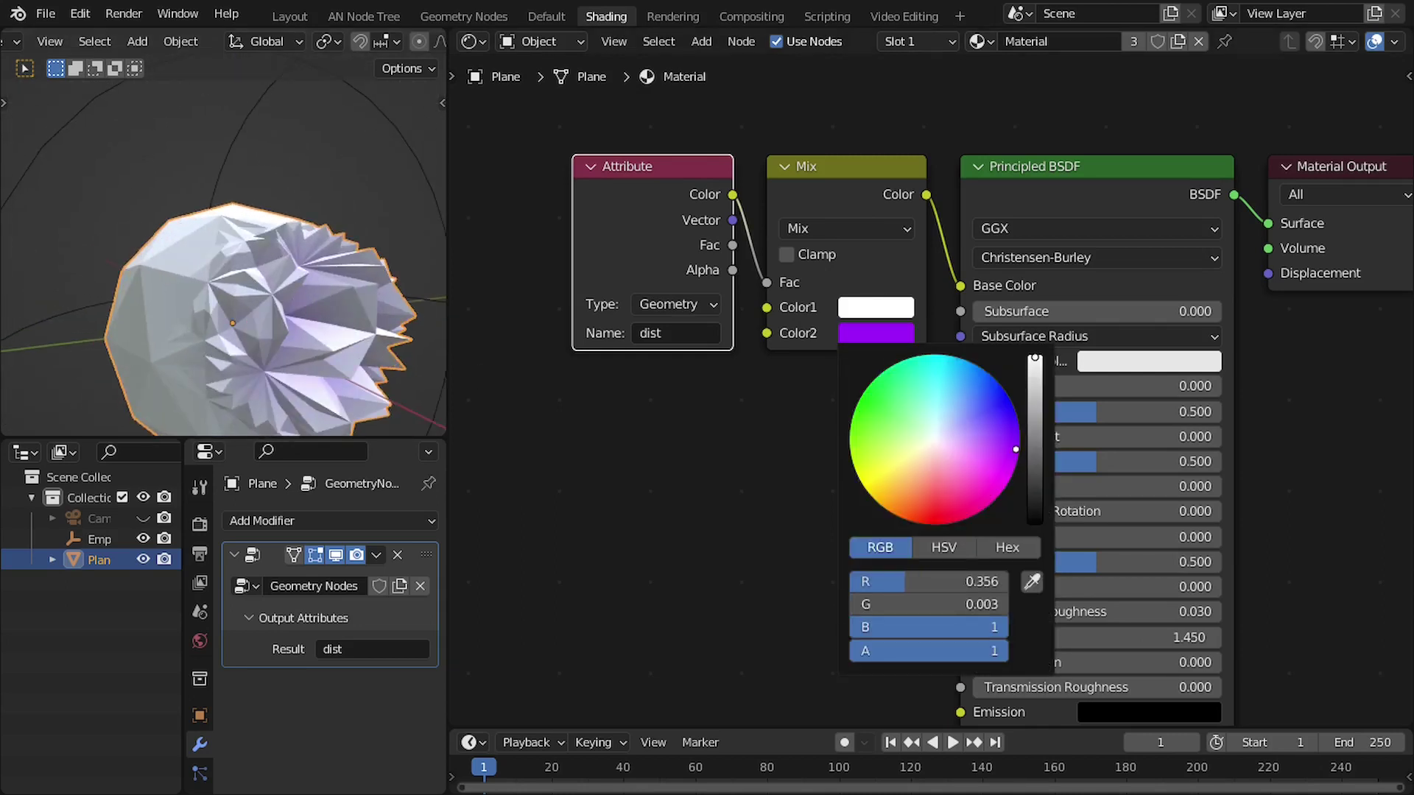
{"action": "scroll", "coordinate": [644, 236], "scroll_direction": "down", "scroll_amount": 2}
{"action": "middle_click_drag", "start_coordinate": [644, 236], "coordinate": [795, 246]}
{"action": "scroll", "coordinate": [543, 171], "scroll_direction": "up", "scroll_amount": 1}
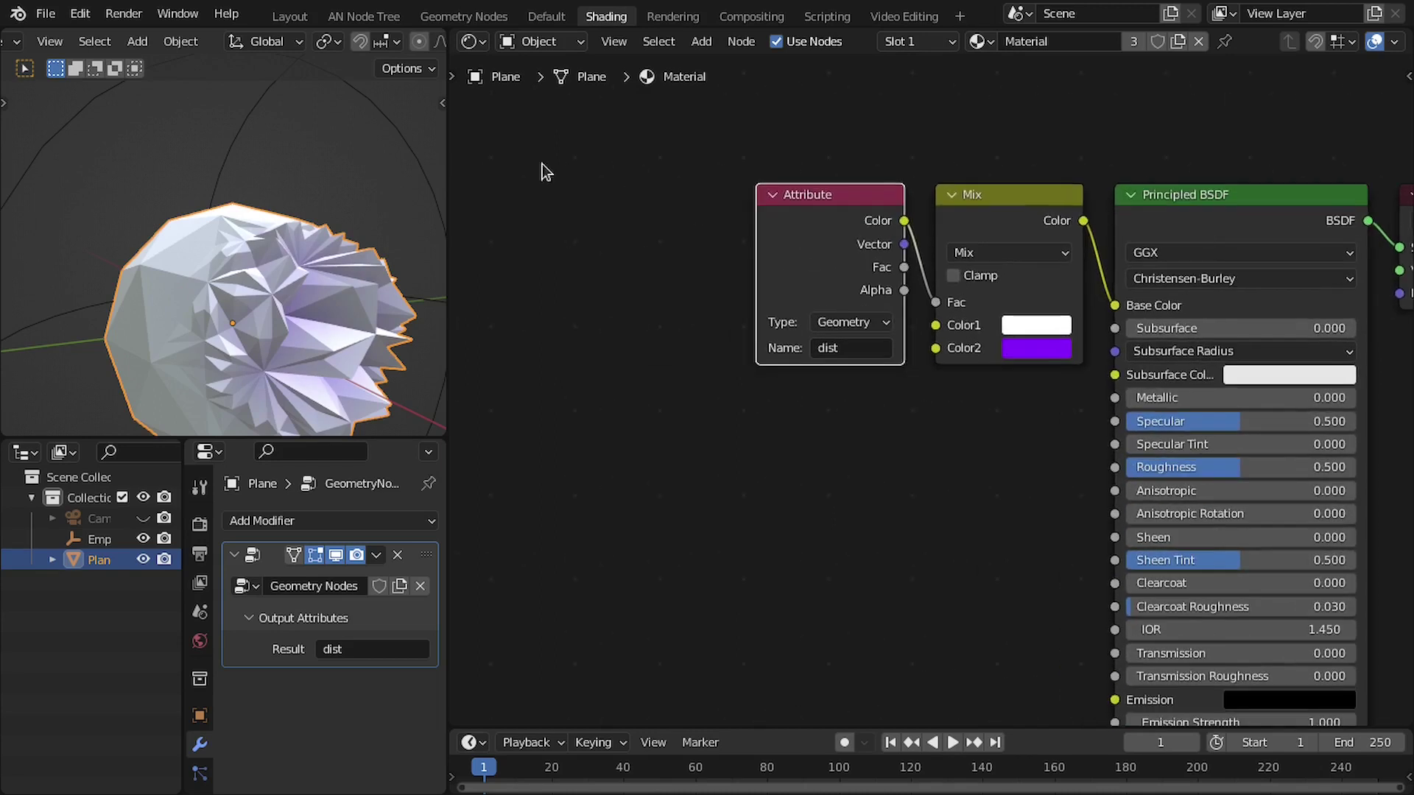
{"action": "middle_click_drag", "start_coordinate": [261, 287], "coordinate": [337, 291]}
- Switch to the Layout workspace and display its viewport in Material Preview shading
{"action": "left_click", "coordinate": [289, 16]}
{"action": "key", "text": "z"}
{"action": "left_click", "coordinate": [233, 162]}
- In the Map Range node feeding the Result output, set From Max to 0.510 and To Min to 1
{"action": "mouse_move", "coordinate": [902, 536]}
{"action": "middle_mouse_down"}
{"action": "mouse_move", "coordinate": [974, 567]}
{"action": "mouse_move", "coordinate": [999, 313]}
{"action": "middle_mouse_up"}
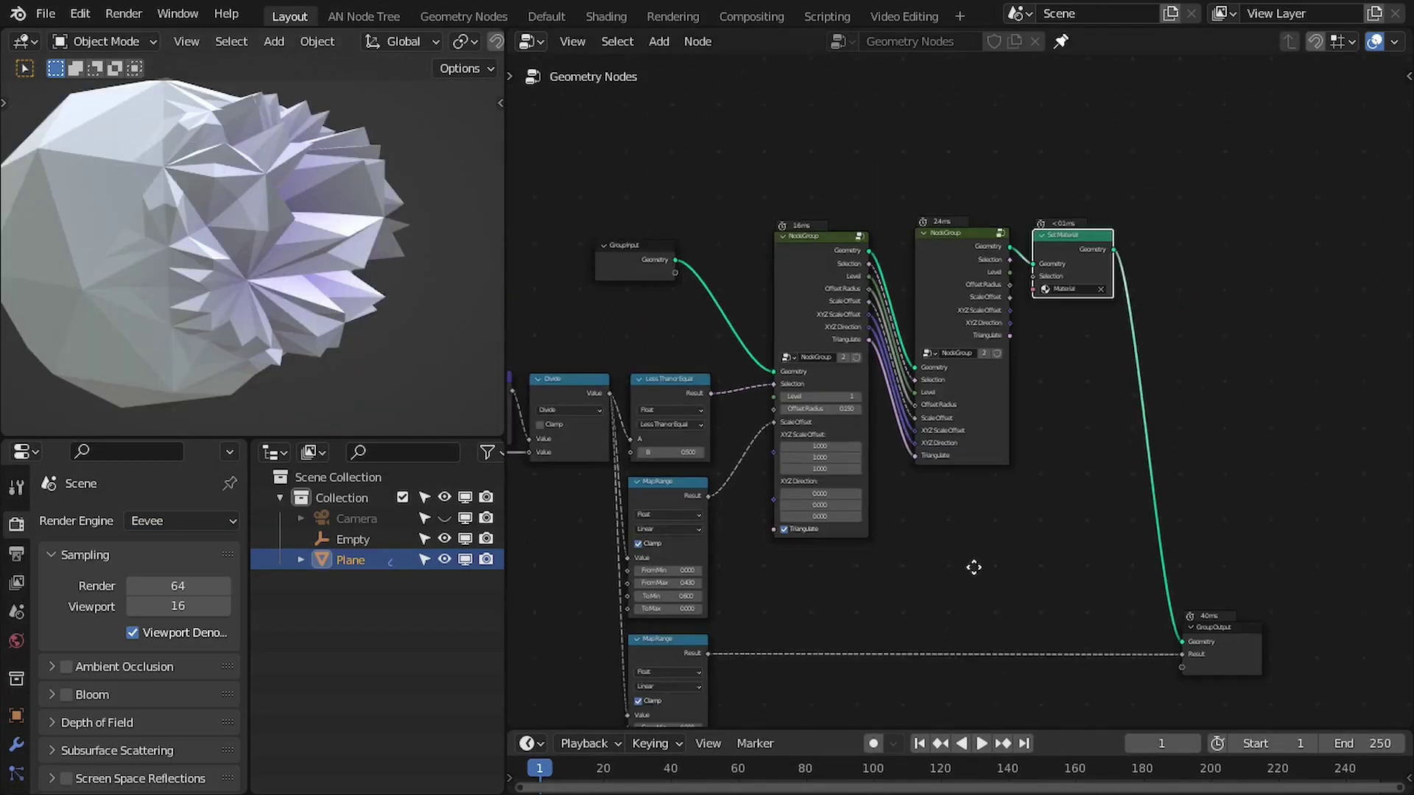
{"action": "scroll", "coordinate": [666, 545], "scroll_direction": "up", "scroll_amount": 8}
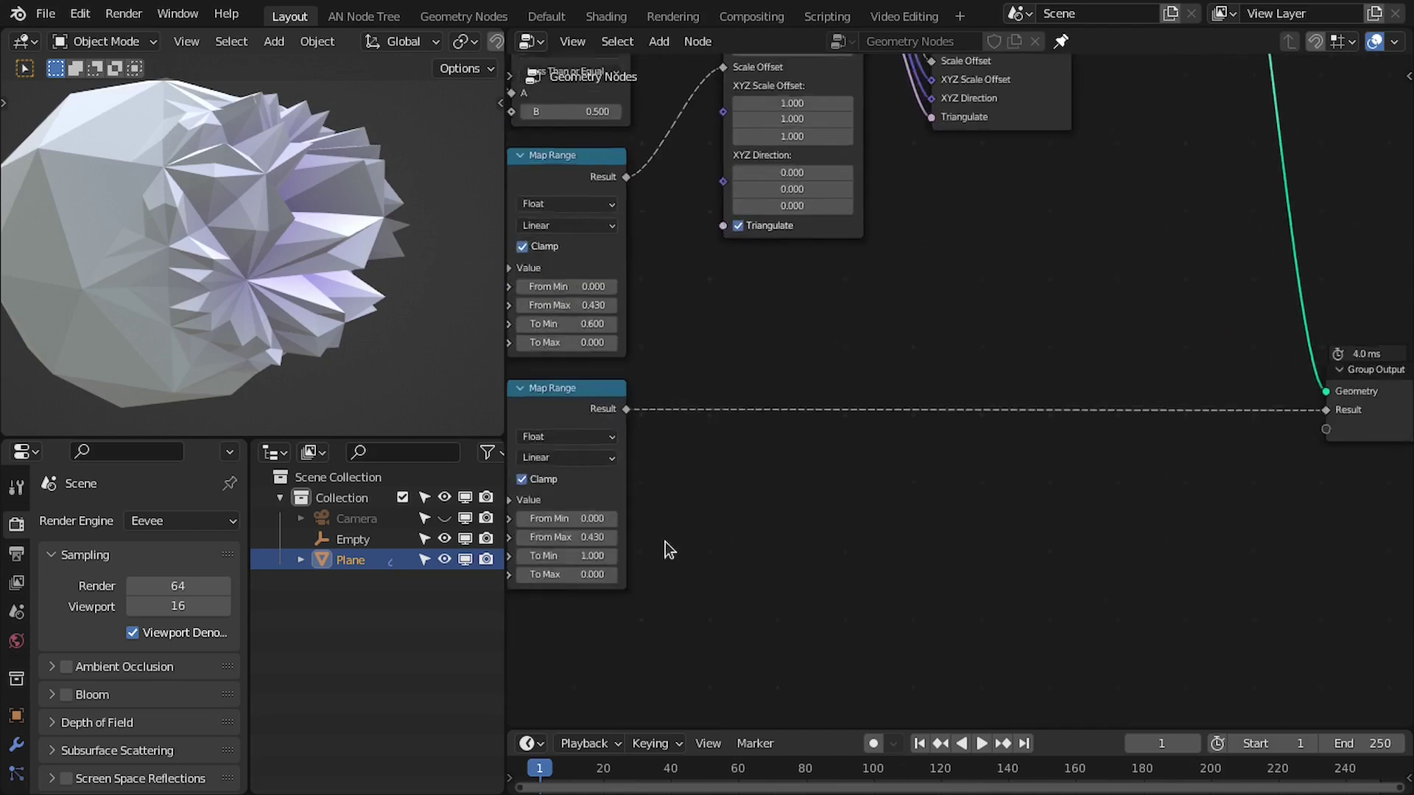
{"action": "middle_click_drag", "start_coordinate": [665, 546], "coordinate": [855, 499]}
{"action": "mouse_move", "coordinate": [699, 547]}
{"action": "left_mouse_down"}
{"action": "mouse_move", "coordinate": [658, 547]}
{"action": "mouse_move", "coordinate": [700, 547]}
{"action": "left_mouse_up"}
{"action": "mouse_move", "coordinate": [678, 571]}
{"action": "left_mouse_down"}
{"action": "mouse_move", "coordinate": [782, 571]}
{"action": "mouse_move", "coordinate": [684, 554]}
{"action": "left_mouse_up"}
{"action": "left_click", "coordinate": [669, 571]}
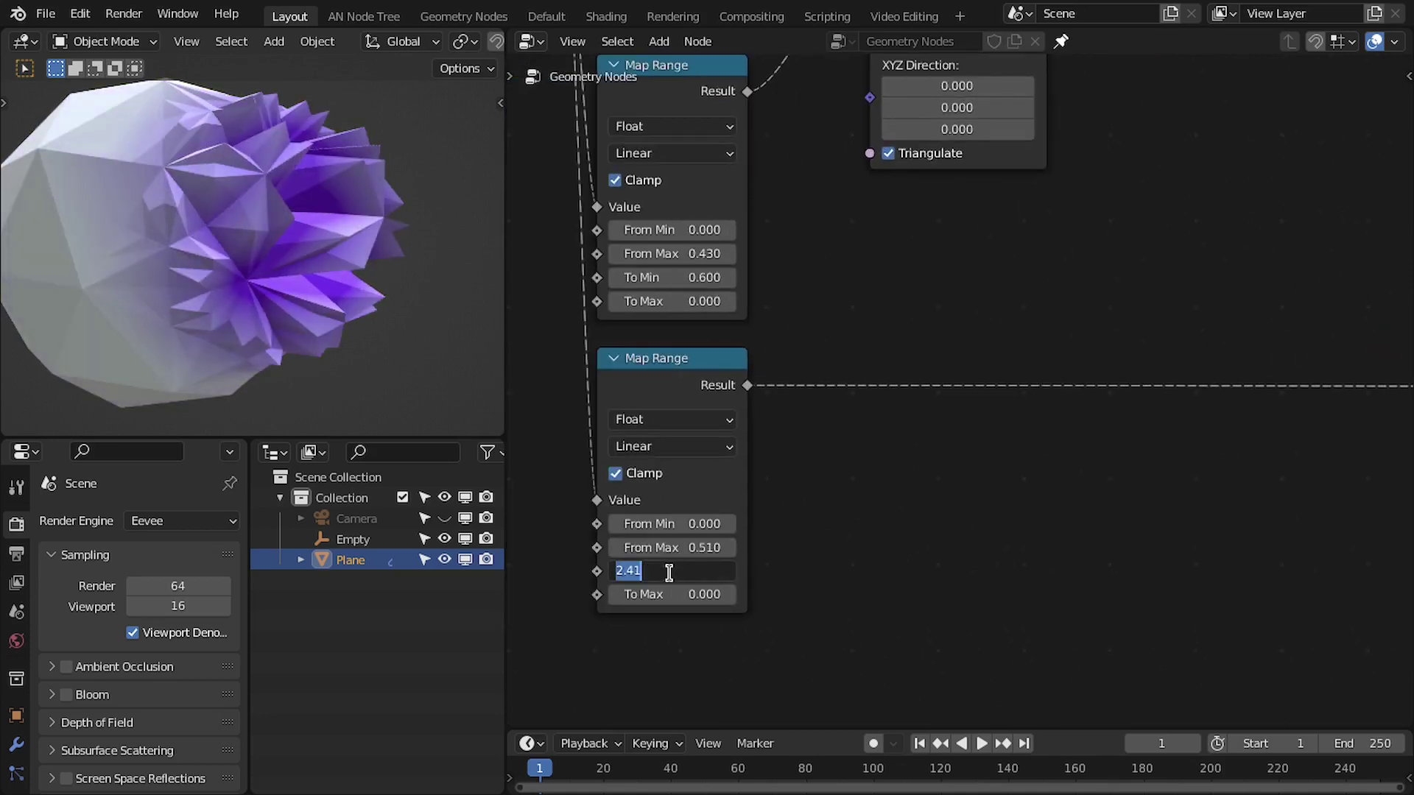
{"action": "type", "text": "1"}
{"action": "key", "text": "Return"}
- Insert a Float Curve node between that Map Range node and the Group Output's Result
{"action": "key", "text": "shift+a"}
{"action": "type", "text": "sfloa"}
{"action": "key", "text": "Down"}
{"action": "key", "text": "Return"}
{"action": "left_click", "coordinate": [949, 299]}
- Shape the Float Curve into an S-curve with two extra points and set the Map Range's From Max to 0.610
{"action": "middle_click_drag", "start_coordinate": [949, 299], "coordinate": [844, 292]}
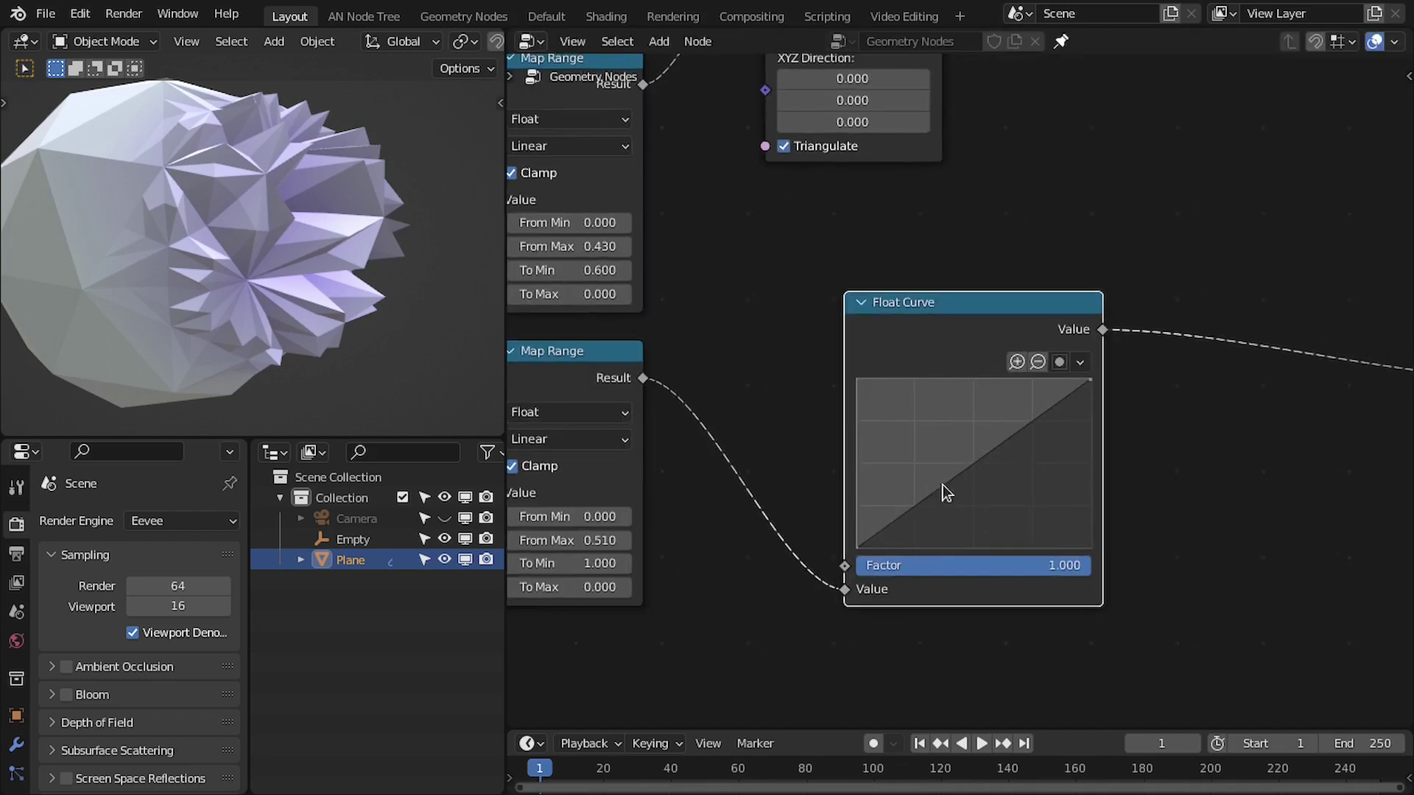
{"action": "left_click_drag", "start_coordinate": [954, 479], "coordinate": [938, 508]}
{"action": "left_click_drag", "start_coordinate": [1013, 441], "coordinate": [1009, 404]}
{"action": "left_click_drag", "start_coordinate": [951, 512], "coordinate": [934, 506]}
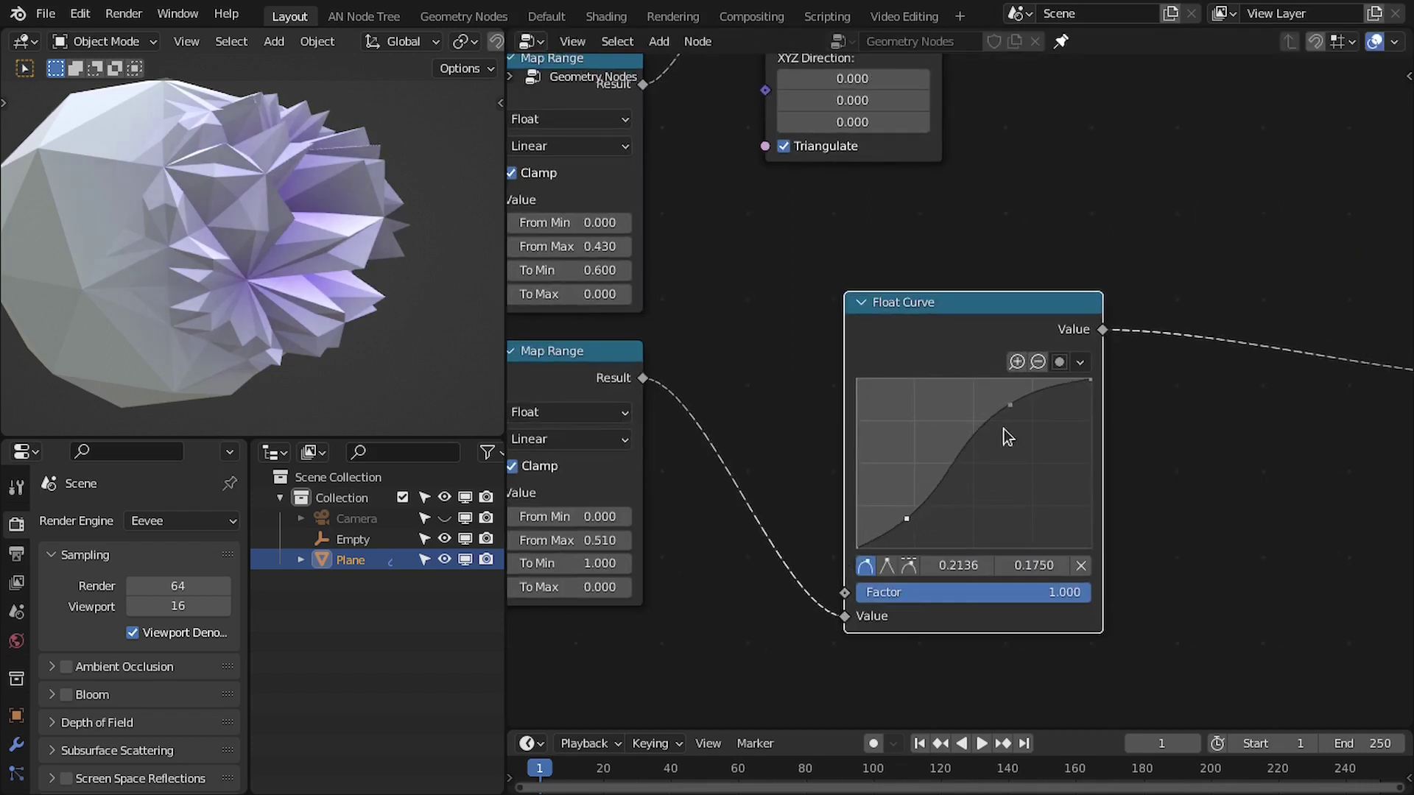
{"action": "left_click_drag", "start_coordinate": [1009, 404], "coordinate": [986, 401]}
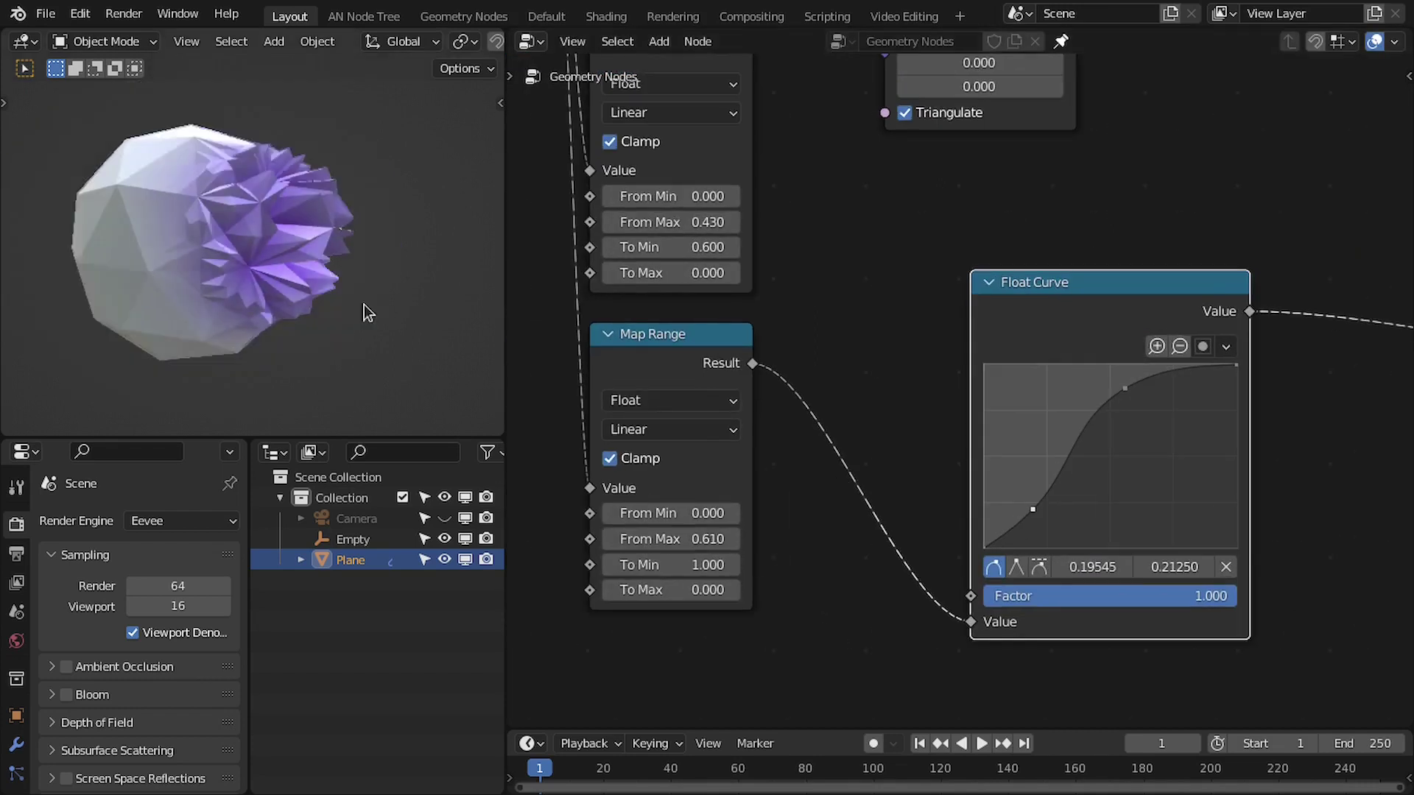
- In the Shading workspace, readjust the Mix node's Color2 to a vivid violet and check it around the object
{"action": "left_click", "coordinate": [606, 16]}
{"action": "left_click", "coordinate": [1035, 347]}
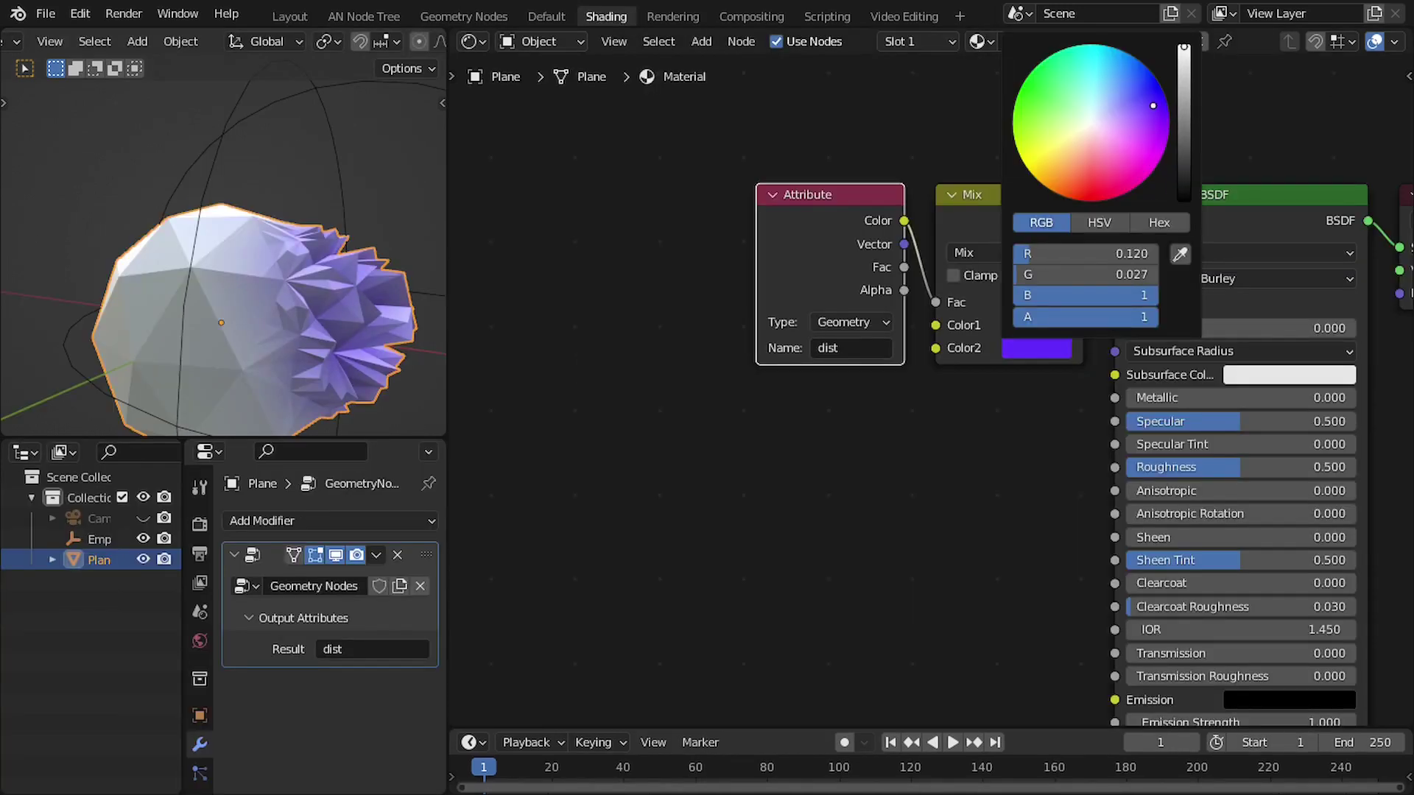
{"action": "scroll", "coordinate": [926, 392], "scroll_direction": "up", "scroll_amount": 3}
{"action": "middle_click_drag", "start_coordinate": [274, 313], "coordinate": [154, 316]}
{"action": "scroll", "coordinate": [321, 316], "scroll_direction": "down", "scroll_amount": 4}
{"action": "scroll", "coordinate": [321, 316], "scroll_direction": "up", "scroll_amount": 4}
{"action": "middle_click_drag", "start_coordinate": [322, 316], "coordinate": [368, 302]}
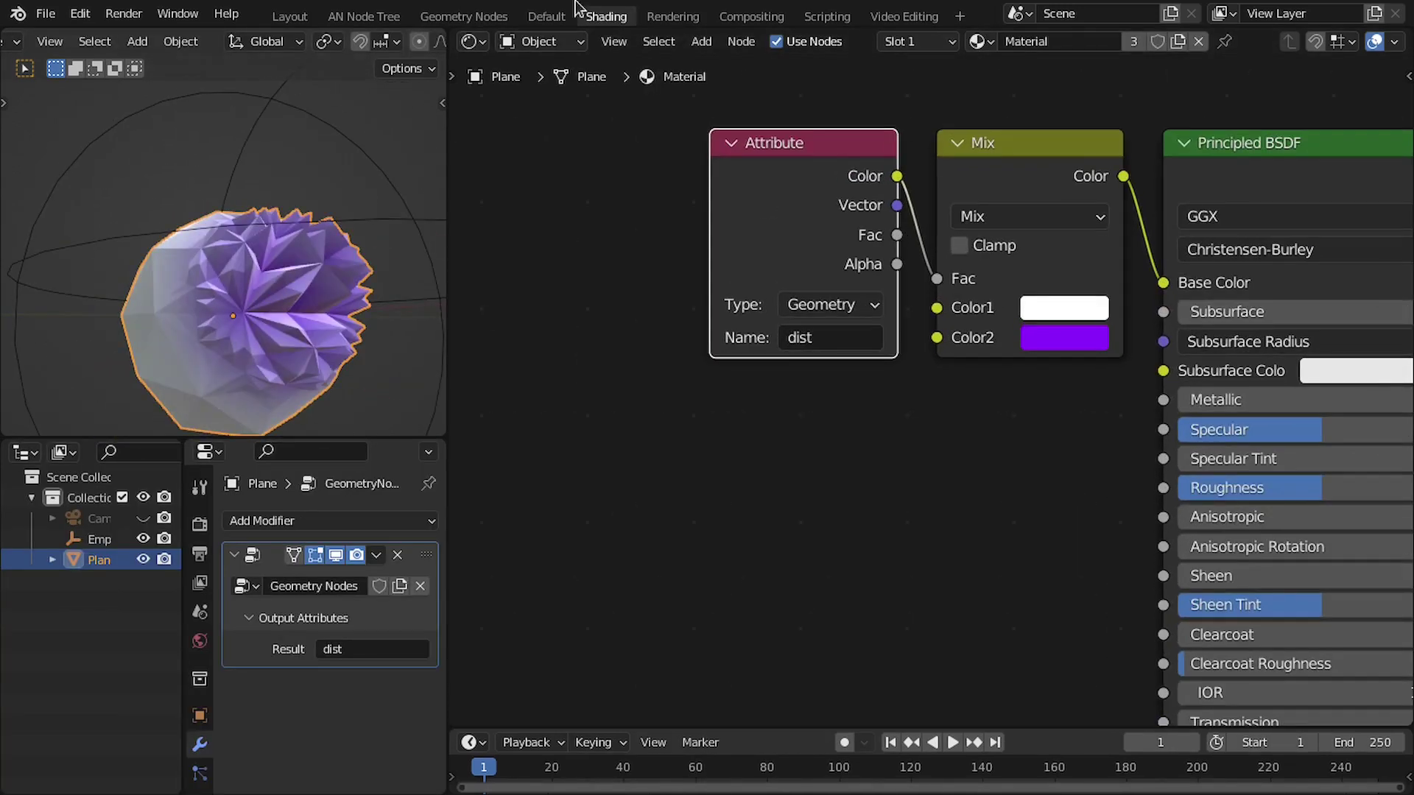
- Back in the Layout workspace, set To Min of the Map Range feeding the Float Curve to 1.290
{"action": "left_click", "coordinate": [289, 16]}
{"action": "scroll", "coordinate": [798, 471], "scroll_direction": "up", "scroll_amount": 2}
{"action": "left_click_drag", "start_coordinate": [583, 593], "coordinate": [634, 594]}
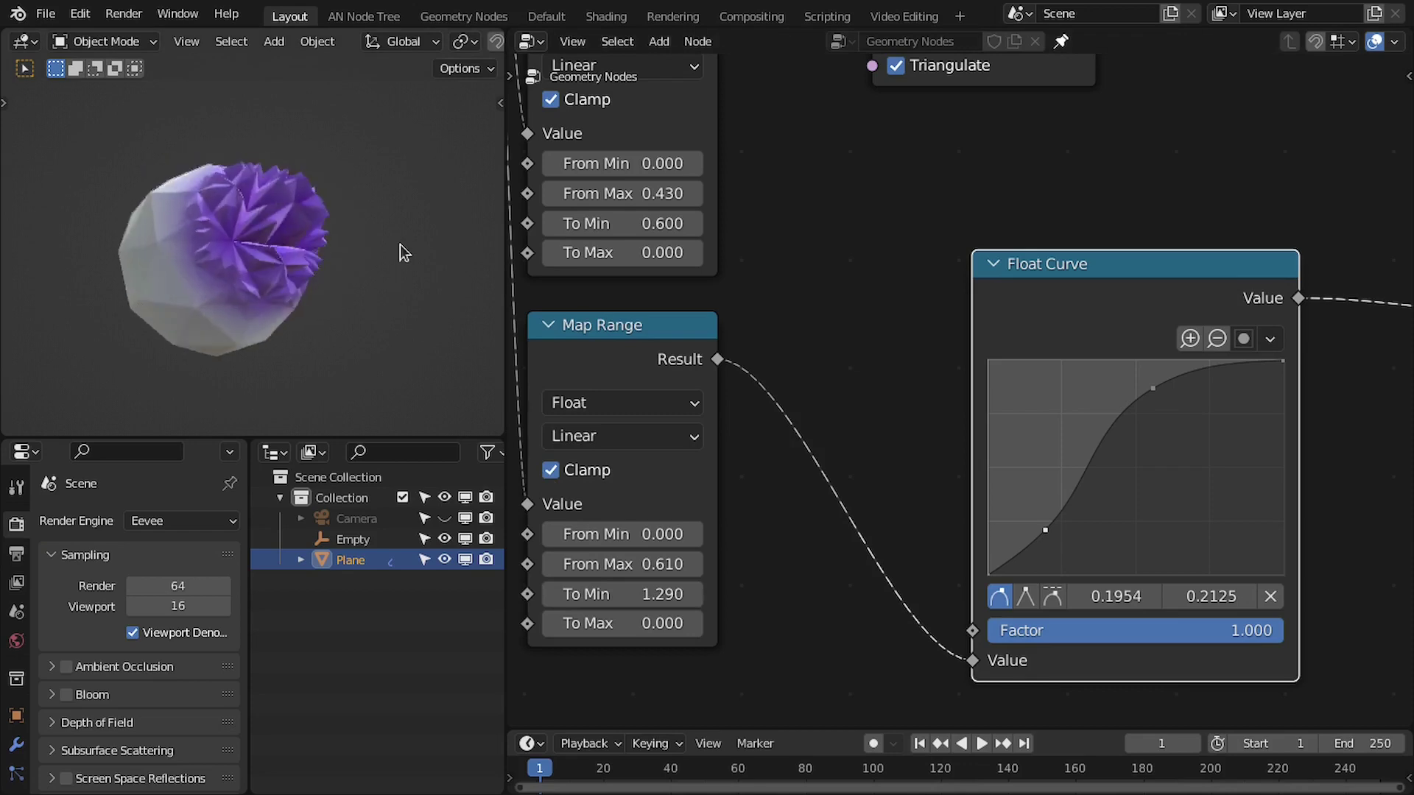
- Maximize the 3D viewport in front view with overlays shown and move the Empty up and away from the ico sphere's centre
{"action": "key", "text": "ctrl+space"}
{"action": "key", "text": "KP_1"}
{"action": "key", "text": "z"}
{"action": "left_click", "coordinate": [761, 319]}
{"action": "key", "text": "g"}
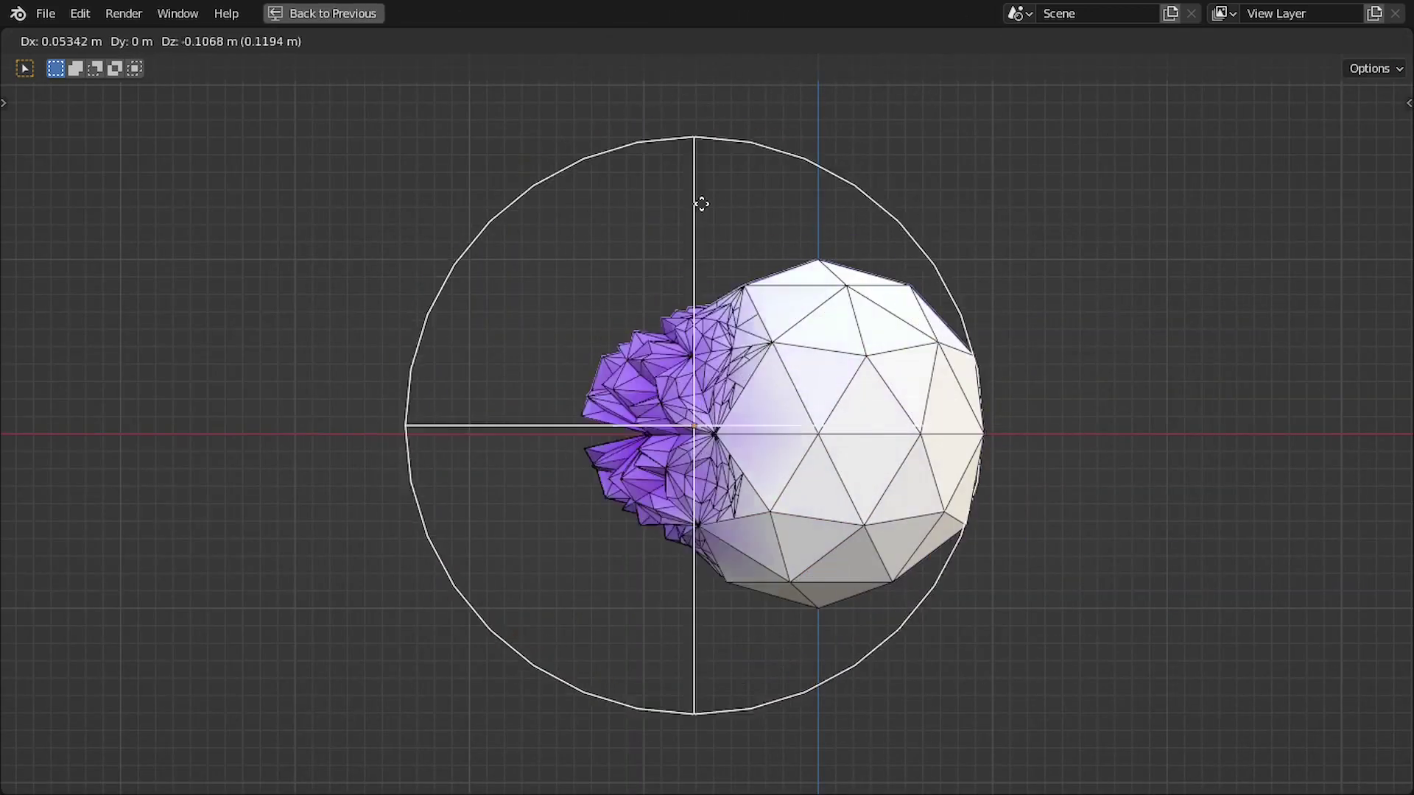
{"action": "left_click", "coordinate": [625, 142]}
- Scale the Empty up in two passes, by about 1.32 and about 1.13, to widen the affected area
{"action": "key", "text": "s"}
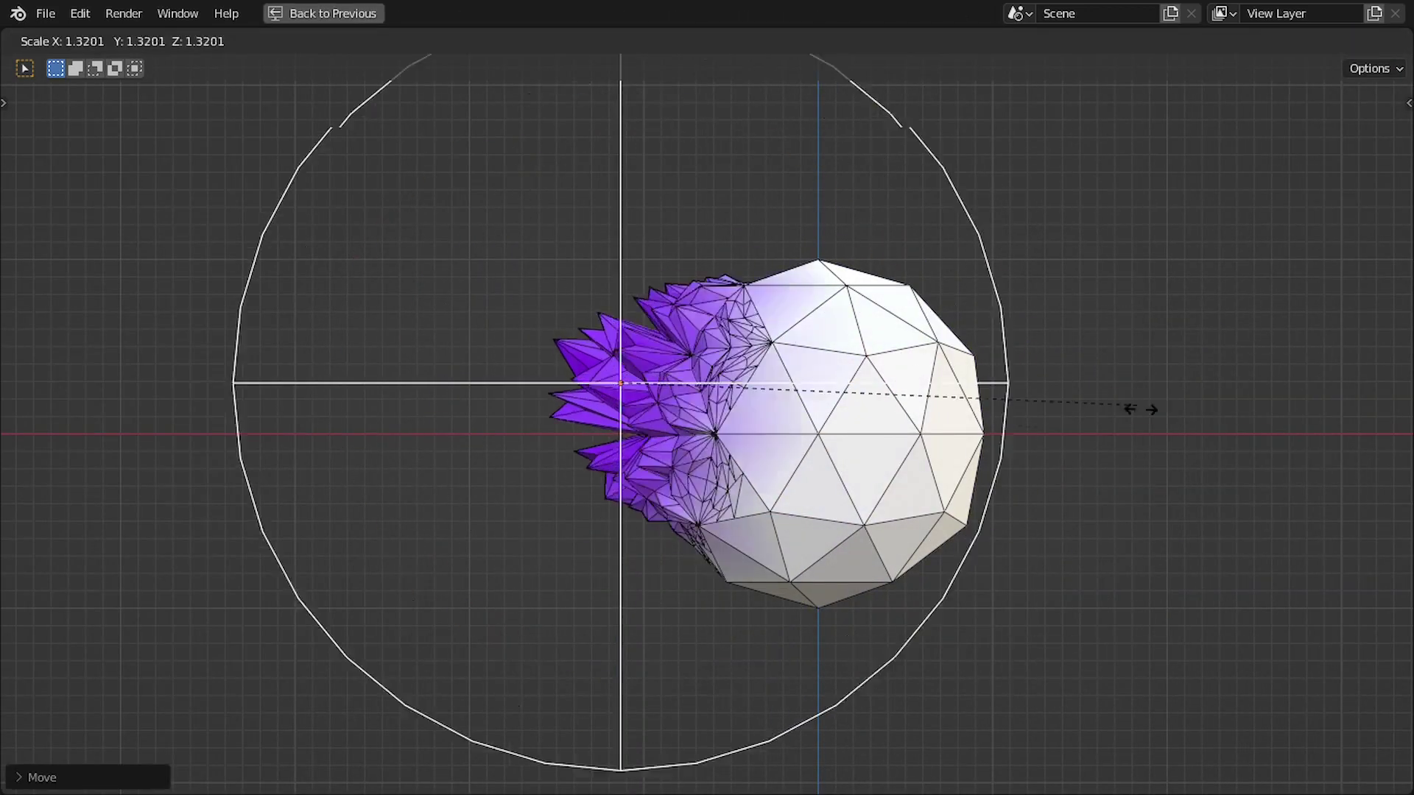
{"action": "key", "text": "Escape"}
{"action": "key", "text": "s"}
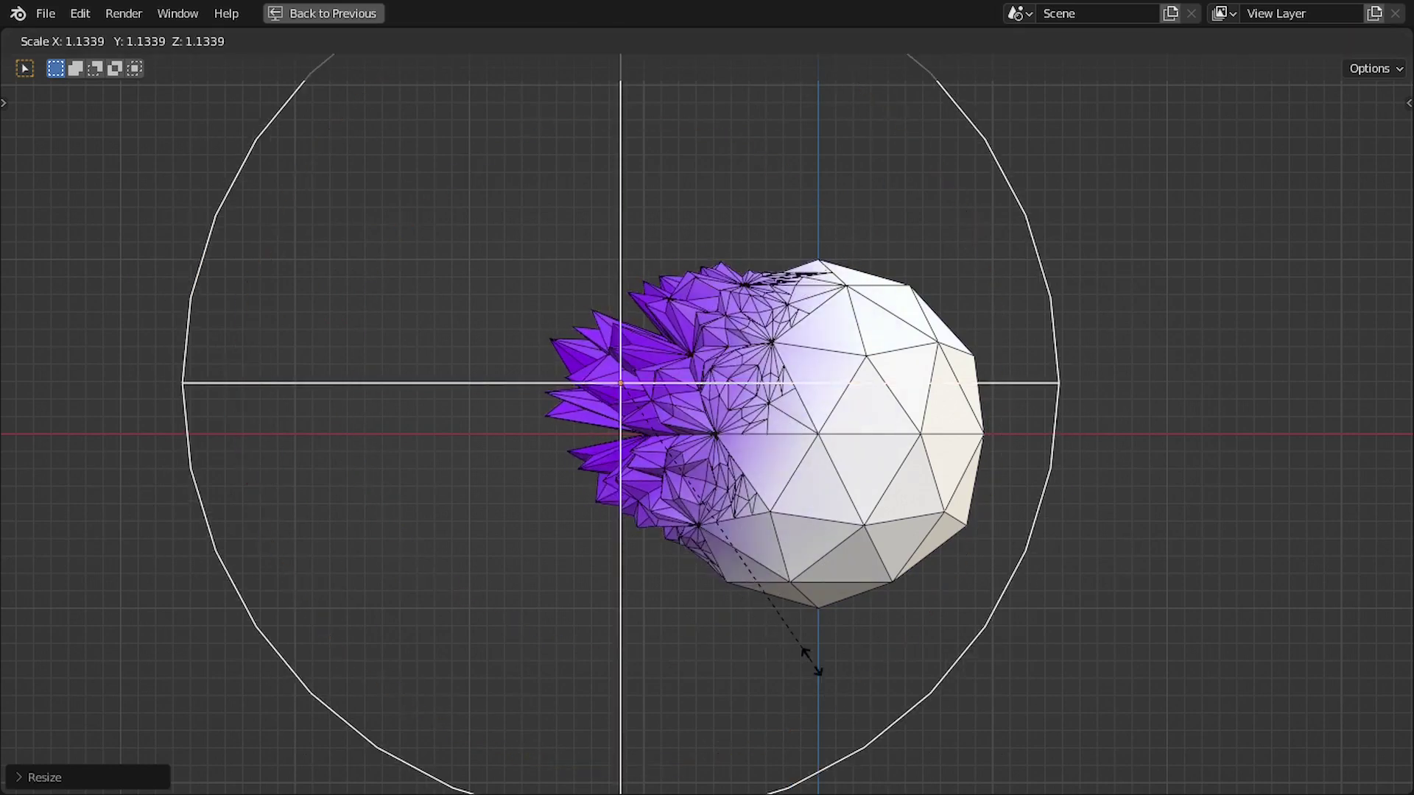
{"action": "left_click", "coordinate": [821, 661]}
{"action": "middle_click_drag", "start_coordinate": [820, 661], "coordinate": [716, 431]}
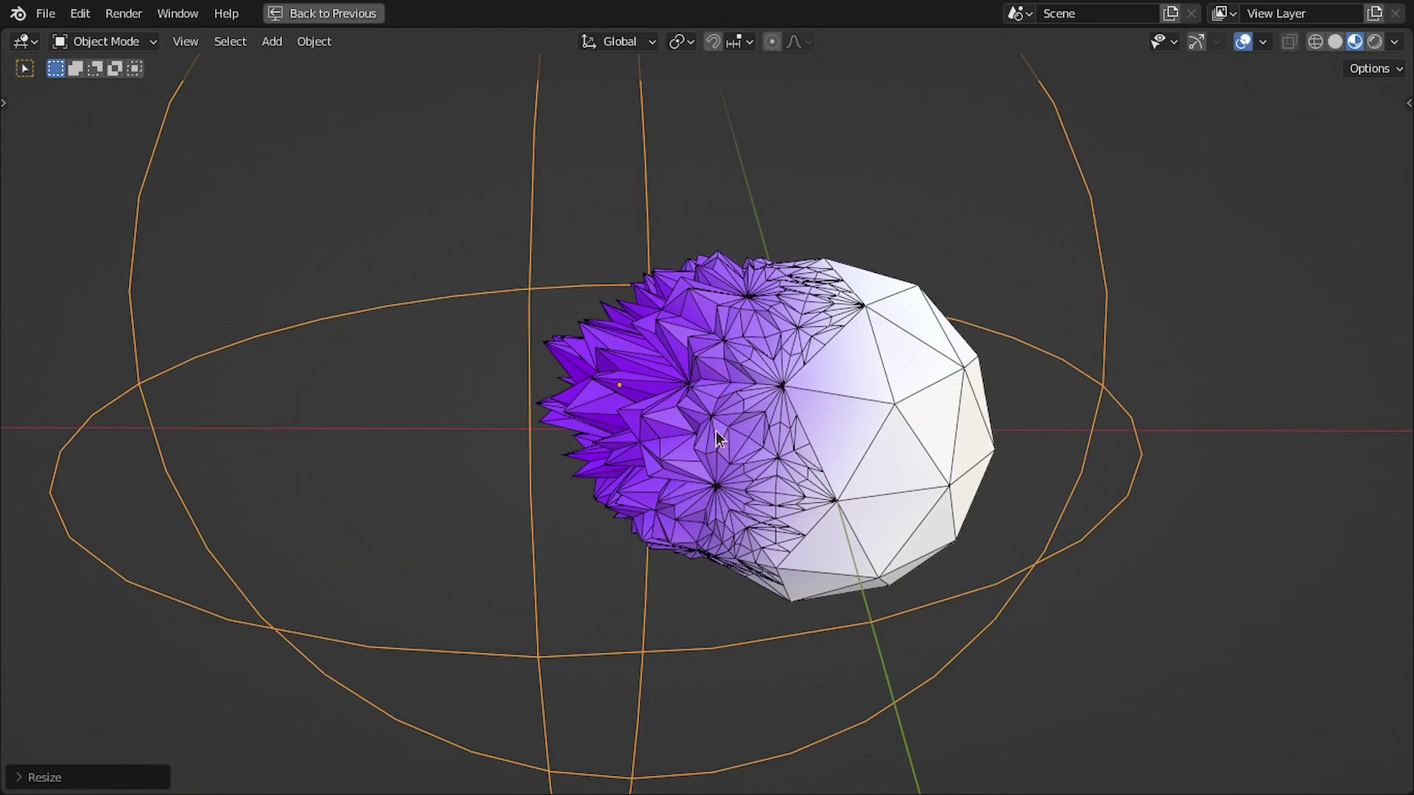
- Restore the split layout, select the Plane object and open its pyramid node group for editing
{"action": "key", "text": "ctrl+space"}
{"action": "scroll", "coordinate": [440, 311], "scroll_direction": "up", "scroll_amount": 1}
{"action": "left_click", "coordinate": [324, 246]}
{"action": "scroll", "coordinate": [817, 252], "scroll_direction": "down", "scroll_amount": 3}
{"action": "middle_click_drag", "start_coordinate": [857, 349], "coordinate": [759, 697]}
{"action": "scroll", "coordinate": [935, 559], "scroll_direction": "up", "scroll_amount": 1}
{"action": "left_click", "coordinate": [820, 103]}
{"action": "key", "text": "Tab"}
- Try different quad methods in the Triangulate node, including Fixed Alternate and Beauty, against the wireframe
{"action": "middle_click_drag", "start_coordinate": [923, 319], "coordinate": [918, 410]}
{"action": "scroll", "coordinate": [920, 409], "scroll_direction": "down", "scroll_amount": 5}
{"action": "middle_click_drag", "start_coordinate": [1083, 531], "coordinate": [782, 529]}
{"action": "scroll", "coordinate": [1171, 430], "scroll_direction": "up", "scroll_amount": 5}
{"action": "left_click", "coordinate": [1156, 401]}
{"action": "left_click", "coordinate": [1155, 403]}
{"action": "scroll", "coordinate": [1155, 403], "scroll_direction": "up", "scroll_amount": 2, "text": "ctrl"}
{"action": "scroll", "coordinate": [171, 266], "scroll_direction": "up", "scroll_amount": 2}
{"action": "middle_click_drag", "start_coordinate": [172, 265], "coordinate": [293, 264]}
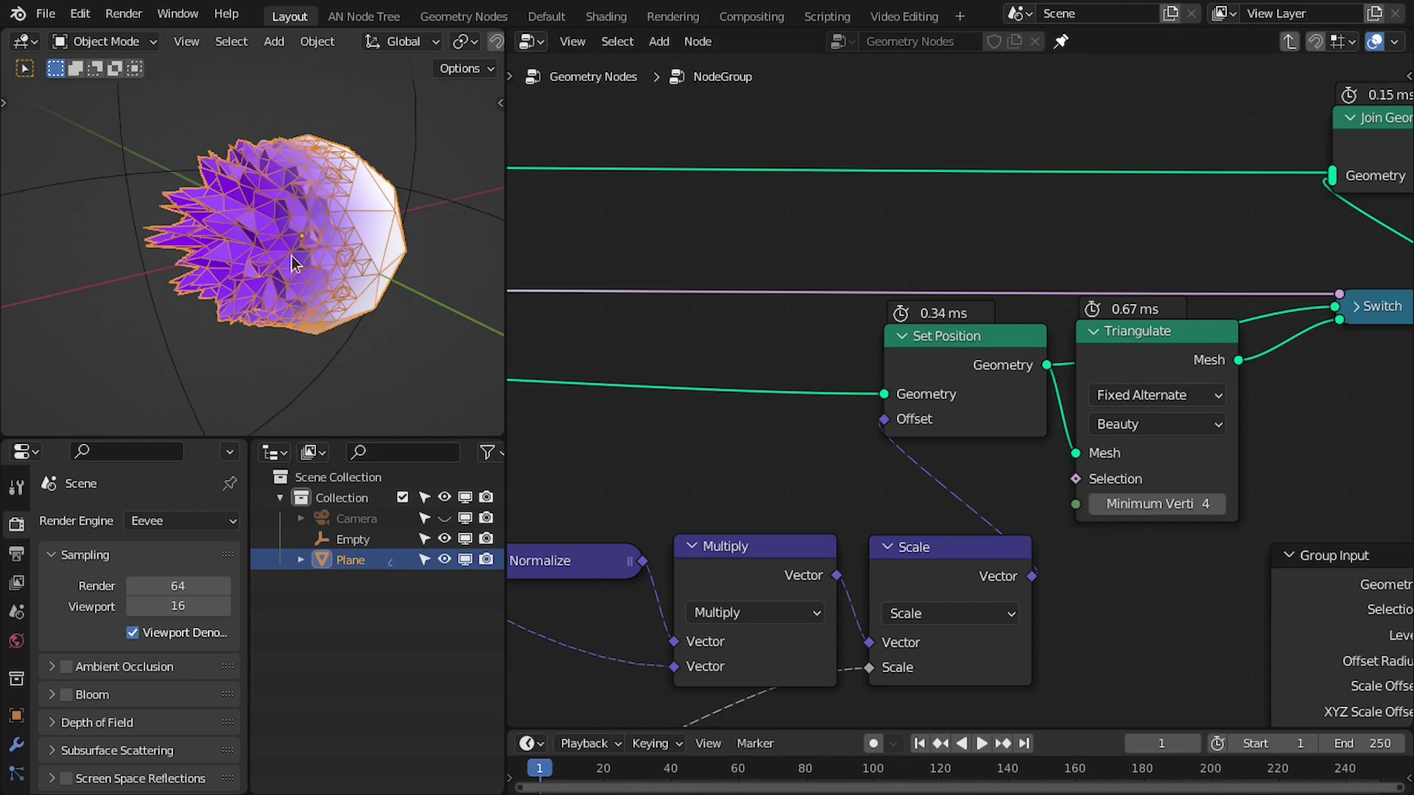
{"action": "scroll", "coordinate": [293, 264], "scroll_direction": "up", "scroll_amount": 1}
{"action": "scroll", "coordinate": [1160, 399], "scroll_direction": "up", "scroll_amount": 2, "text": "ctrl"}
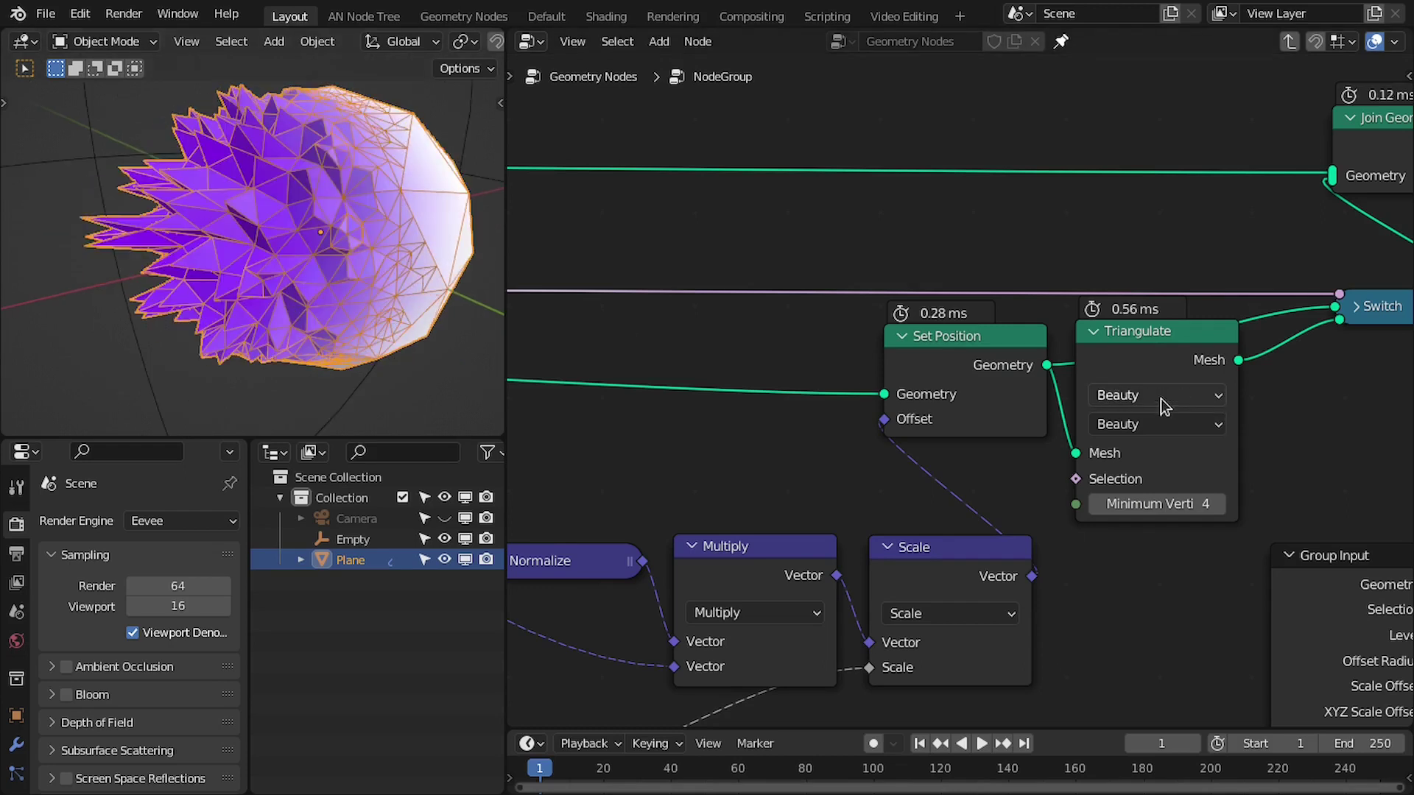
{"action": "scroll", "coordinate": [1160, 399], "scroll_direction": "up", "scroll_amount": 4, "text": "ctrl"}
{"action": "scroll", "coordinate": [1161, 399], "scroll_direction": "down", "scroll_amount": 1, "text": "ctrl"}
- Compare the Triangulate node's quad methods with the overlays hidden, settling on Beauty, and show the overlays again
{"action": "middle_click_drag", "start_coordinate": [221, 331], "coordinate": [230, 246]}
{"action": "key", "text": "alt+shift+z"}
{"action": "left_click", "coordinate": [1126, 395]}
{"action": "left_click", "coordinate": [1143, 472]}
{"action": "left_click", "coordinate": [1141, 395]}
{"action": "left_click", "coordinate": [1150, 498]}
{"action": "left_click", "coordinate": [1145, 394]}
{"action": "left_click", "coordinate": [1137, 521]}
{"action": "left_click", "coordinate": [1136, 398]}
{"action": "left_click", "coordinate": [1122, 420]}
{"action": "key", "text": "shift+alt+z"}
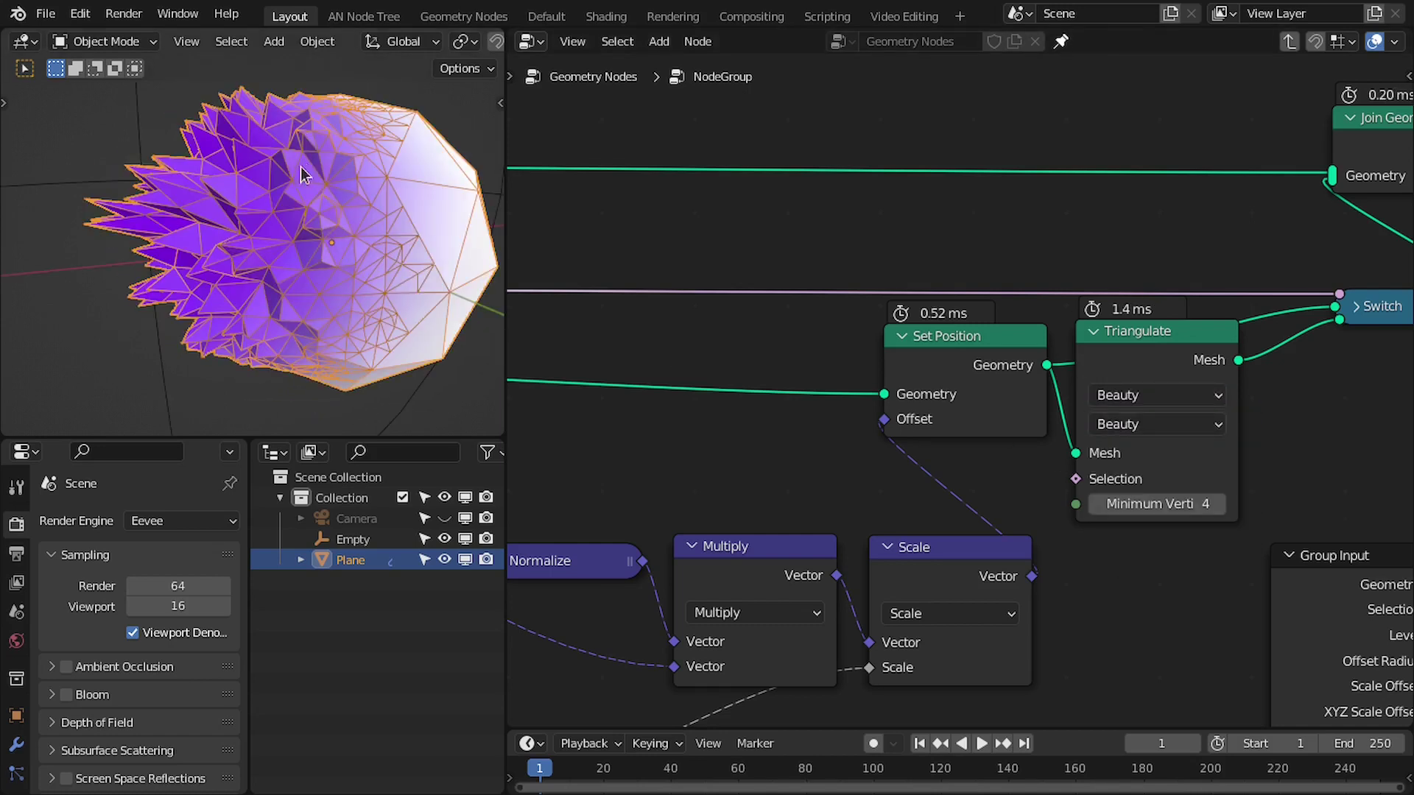
- Leave the pyramid node group and move the Group Output node farther from Set Material in the main node tree
{"action": "scroll", "coordinate": [788, 306], "scroll_direction": "down", "scroll_amount": 4}
{"action": "key", "text": "Tab"}
{"action": "scroll", "coordinate": [928, 334], "scroll_direction": "down", "scroll_amount": 3}
{"action": "scroll", "coordinate": [1016, 302], "scroll_direction": "down", "scroll_amount": 3}
{"action": "middle_click_drag", "start_coordinate": [1075, 277], "coordinate": [788, 423]}
{"action": "scroll", "coordinate": [867, 401], "scroll_direction": "up", "scroll_amount": 3}
{"action": "middle_click_drag", "start_coordinate": [965, 456], "coordinate": [864, 330]}
{"action": "left_click_drag", "start_coordinate": [924, 644], "coordinate": [975, 612]}
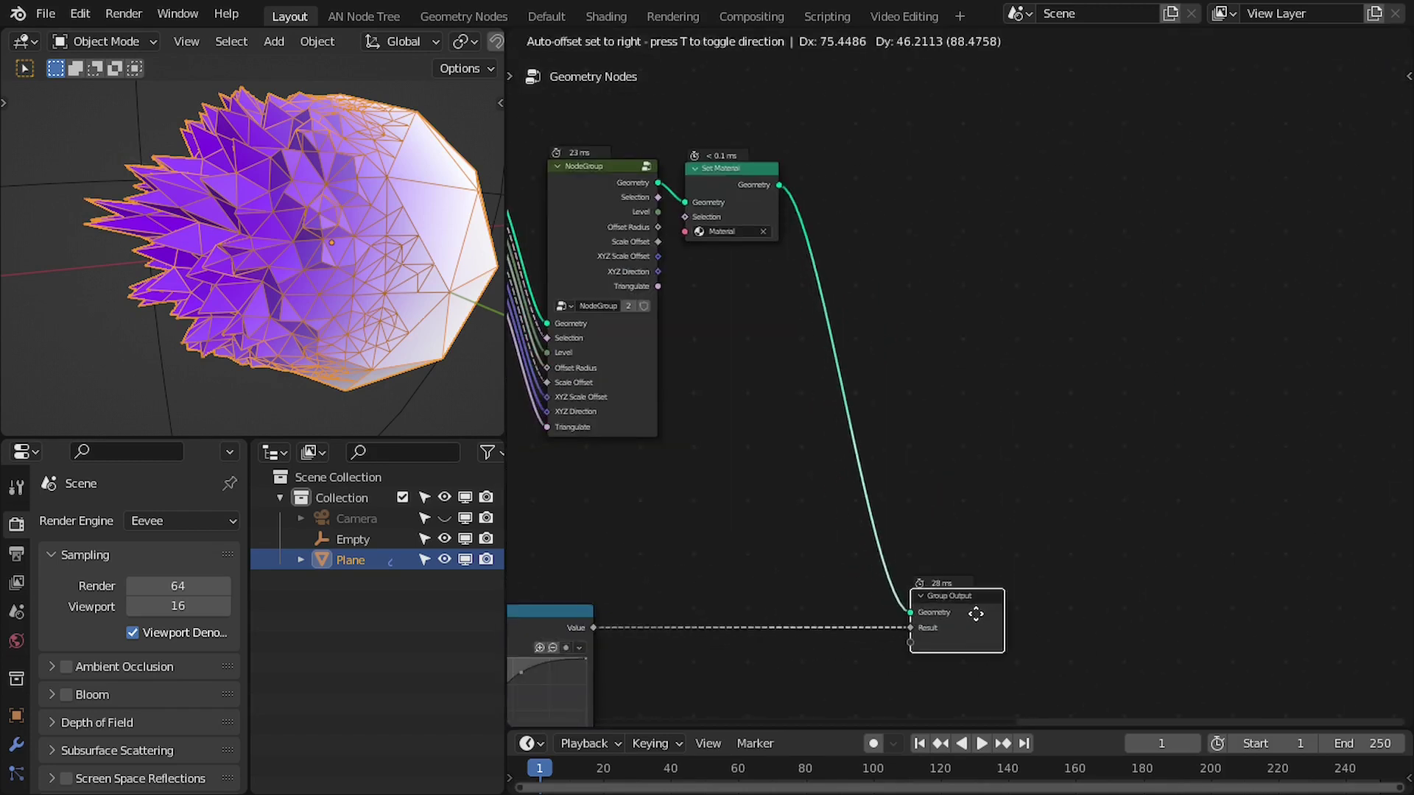
- Examine the spiked mesh and its triangulation from several angles, ending in the front view with the whole scene framed
{"action": "middle_click_drag", "start_coordinate": [761, 283], "coordinate": [881, 463]}
{"action": "scroll", "coordinate": [880, 462], "scroll_direction": "up", "scroll_amount": 3}
{"action": "middle_click_drag", "start_coordinate": [442, 221], "coordinate": [487, 209]}
{"action": "middle_click_drag", "start_coordinate": [730, 228], "coordinate": [774, 232]}
{"action": "middle_click_drag", "start_coordinate": [210, 188], "coordinate": [486, 206]}
{"action": "scroll", "coordinate": [355, 231], "scroll_direction": "up", "scroll_amount": 2}
{"action": "scroll", "coordinate": [173, 221], "scroll_direction": "down", "scroll_amount": 2}
{"action": "middle_click_drag", "start_coordinate": [146, 321], "coordinate": [171, 289]}
{"action": "scroll", "coordinate": [235, 270], "scroll_direction": "up", "scroll_amount": 2}
{"action": "scroll", "coordinate": [171, 289], "scroll_direction": "down", "scroll_amount": 1}
{"action": "middle_click_drag", "start_coordinate": [144, 152], "coordinate": [268, 243]}
{"action": "scroll", "coordinate": [233, 279], "scroll_direction": "down", "scroll_amount": 3}
{"action": "middle_click_drag", "start_coordinate": [994, 535], "coordinate": [983, 346]}
{"action": "middle_click_drag", "start_coordinate": [1109, 516], "coordinate": [1167, 398]}
{"action": "middle_click_drag", "start_coordinate": [156, 261], "coordinate": [351, 211]}
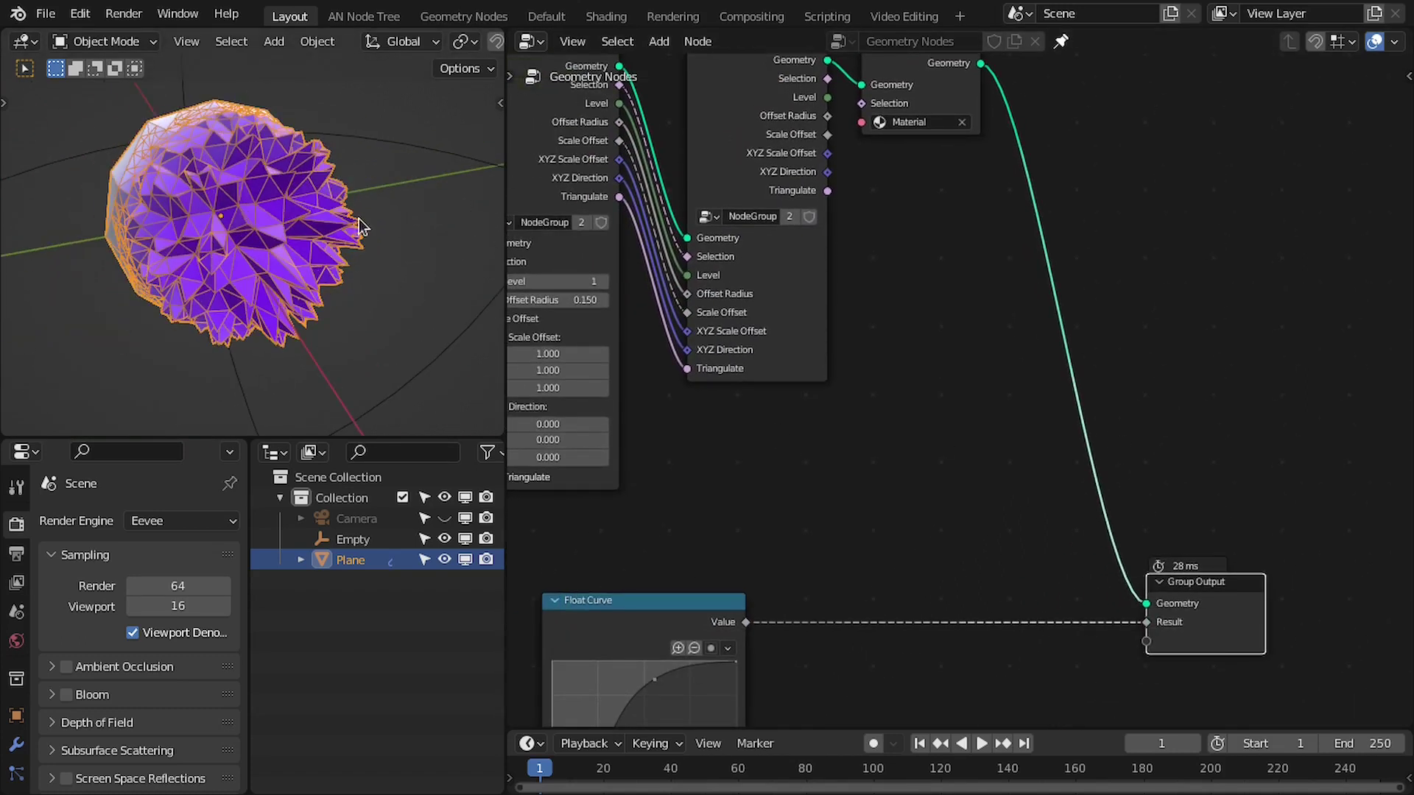
{"action": "key", "text": "KP_1"}
{"action": "key", "text": "Home"}
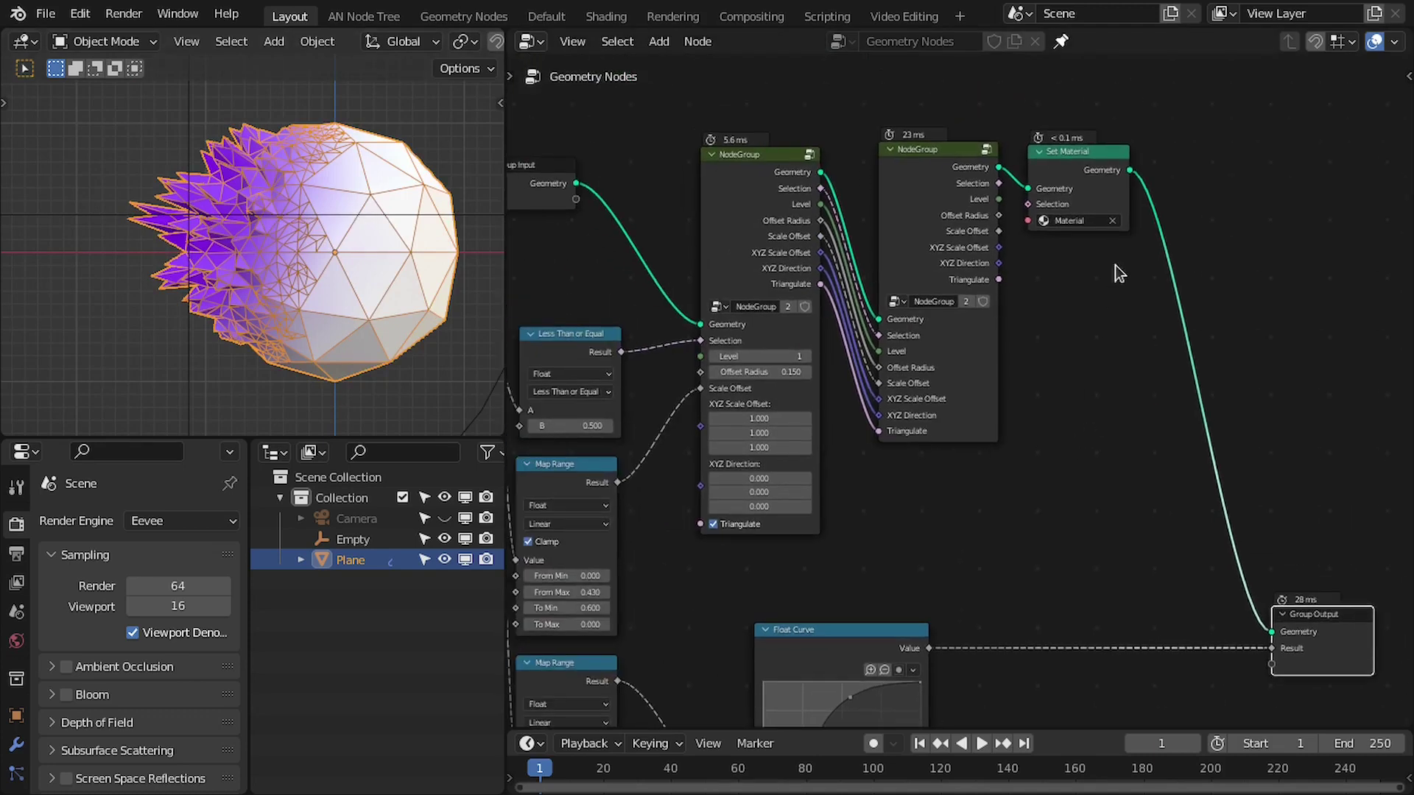
- Move Set Material aside and insert a duplicate of the pyramid NodeGroup between the second group and Set Material
{"action": "left_click_drag", "start_coordinate": [1062, 156], "coordinate": [1313, 150]}
{"action": "left_click_drag", "start_coordinate": [948, 193], "coordinate": [935, 195]}
{"action": "key", "text": "shift+d"}
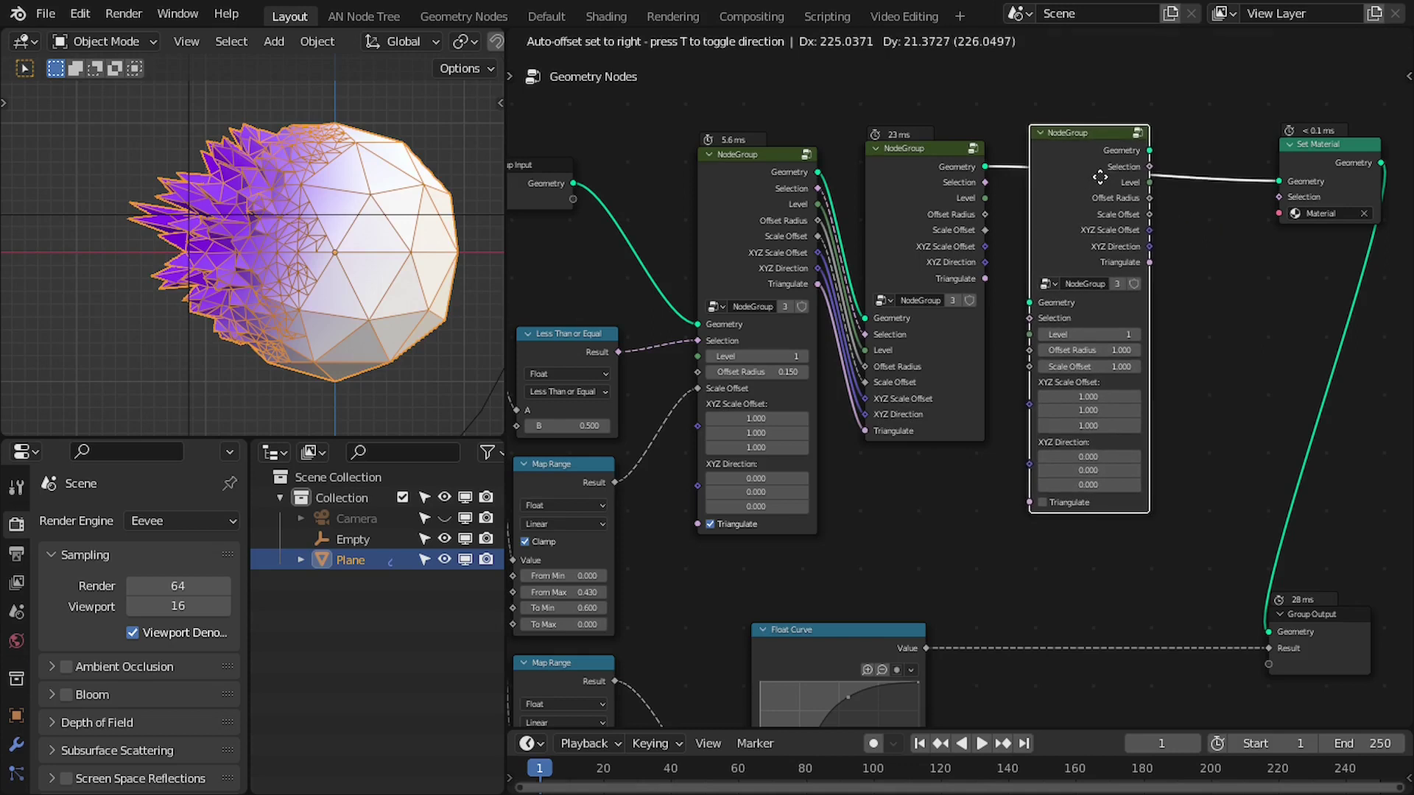
{"action": "left_click", "coordinate": [1075, 195]}
{"action": "scroll", "coordinate": [1108, 236], "scroll_direction": "up", "scroll_amount": 1}
- Link the second NodeGroup's parameter outputs, from Selection to Triangulate, to the third group's matching inputs, and hide the viewport overlays
{"action": "left_click", "coordinate": [987, 131]}
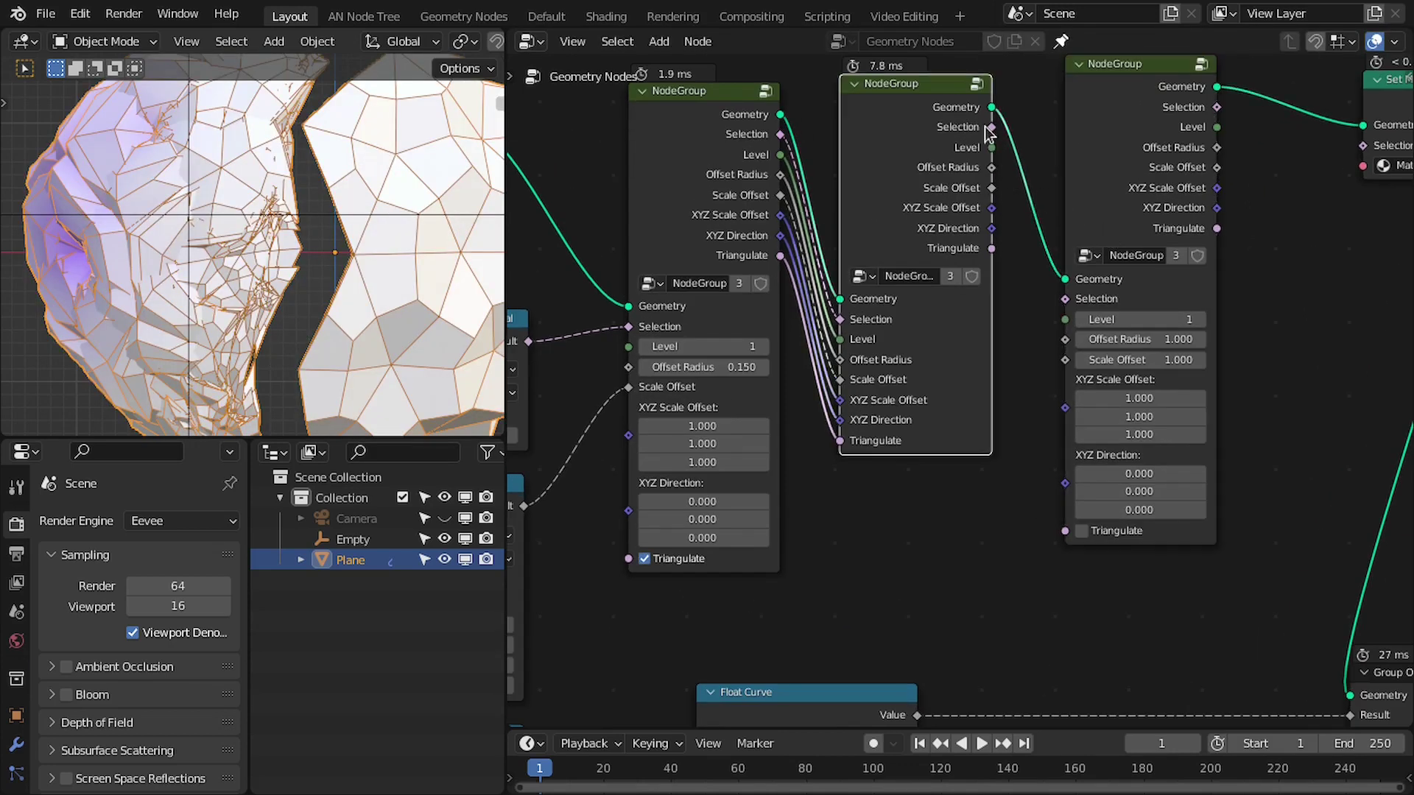
{"action": "left_click_drag", "start_coordinate": [1078, 301], "coordinate": [1069, 340]}
{"action": "left_click_drag", "start_coordinate": [990, 188], "coordinate": [1069, 360]}
{"action": "left_click_drag", "start_coordinate": [991, 208], "coordinate": [1069, 410]}
{"action": "left_click_drag", "start_coordinate": [991, 228], "coordinate": [1070, 426]}
{"action": "left_click_drag", "start_coordinate": [991, 248], "coordinate": [1071, 422]}
{"action": "middle_click_drag", "start_coordinate": [1170, 180], "coordinate": [1070, 265]}
{"action": "left_click_drag", "start_coordinate": [1070, 265], "coordinate": [1057, 302]}
{"action": "key", "text": "alt+shift+z"}
{"action": "scroll", "coordinate": [264, 176], "scroll_direction": "up", "scroll_amount": 2}
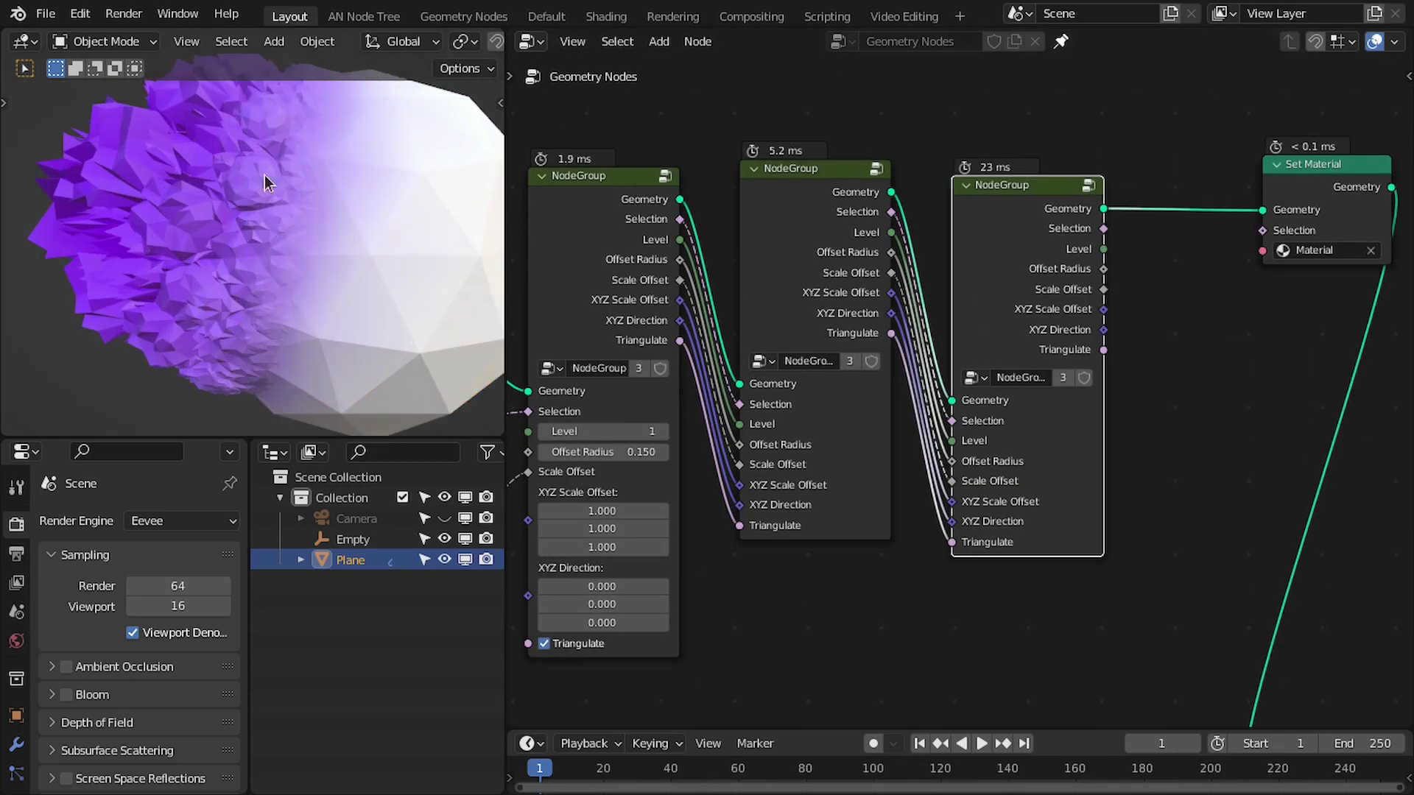
- Mute all three pyramid node groups and re-enable them one after another to compare their effect on the mesh
{"action": "key", "text": "m"}
{"action": "left_click", "coordinate": [825, 224]}
{"action": "key", "text": "m"}
{"action": "left_click", "coordinate": [600, 217]}
{"action": "key", "text": "m"}
{"action": "scroll", "coordinate": [626, 221], "scroll_direction": "down", "scroll_amount": 2}
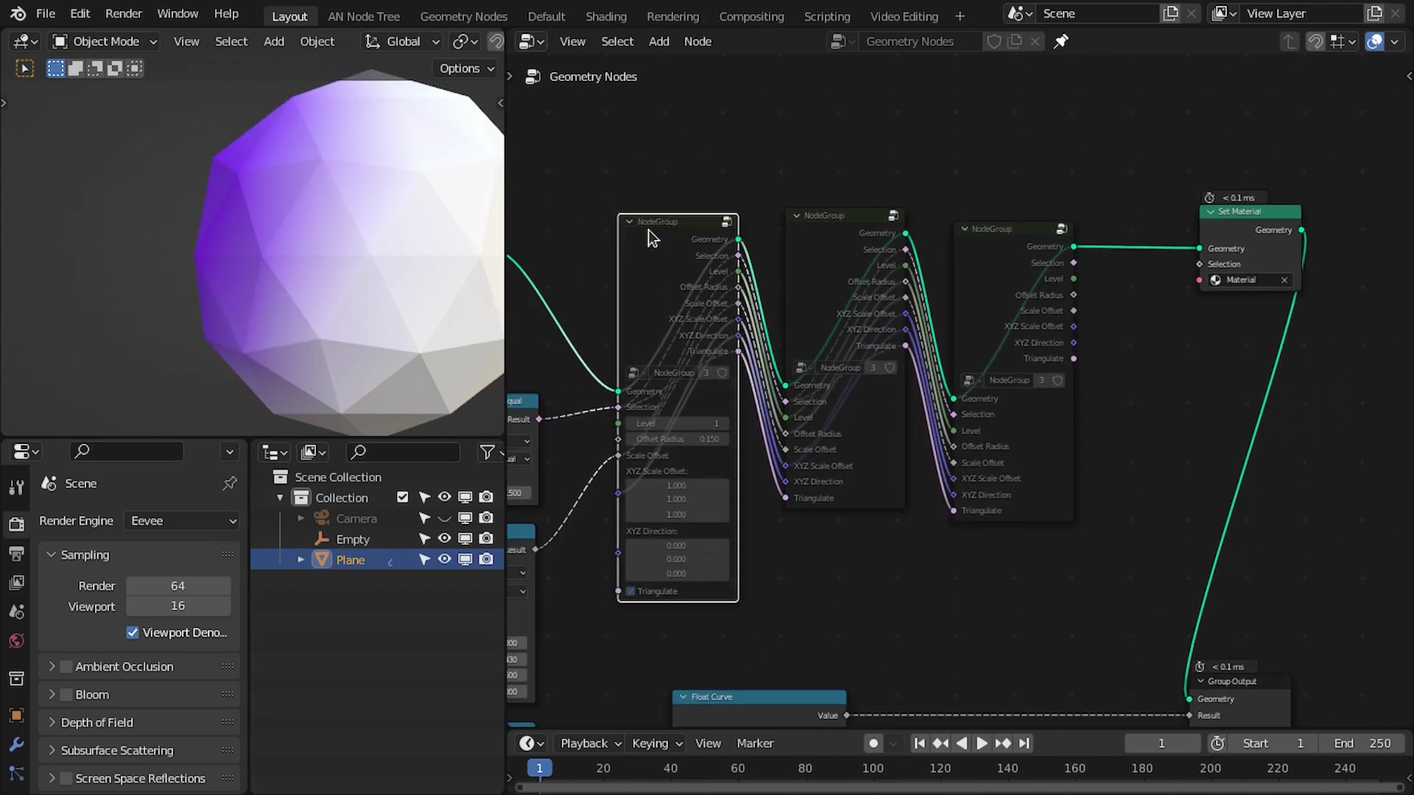
{"action": "key", "text": "m"}
{"action": "left_click", "coordinate": [836, 256]}
{"action": "key", "text": "m"}
{"action": "left_click", "coordinate": [1029, 255]}
{"action": "key", "text": "m"}
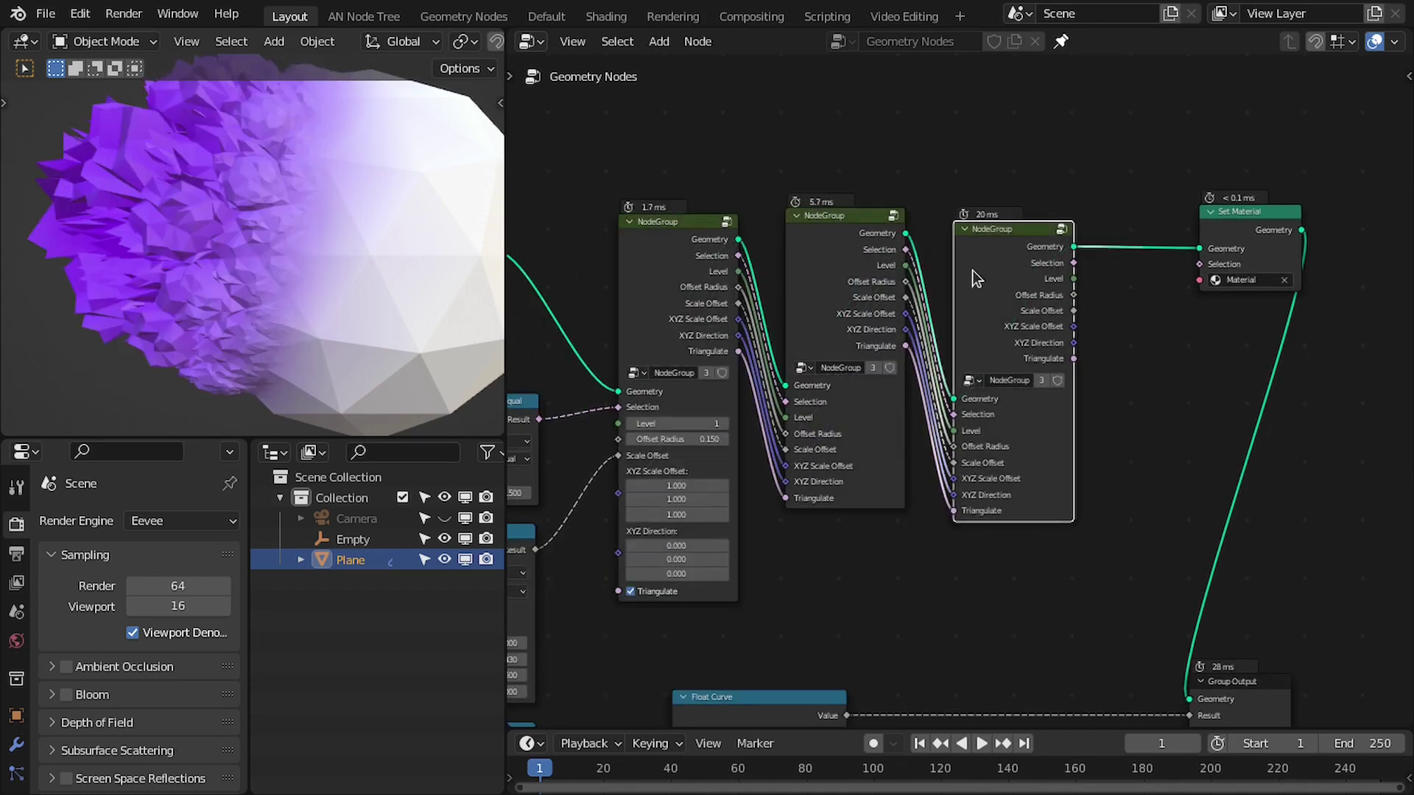
- Align the Float Curve node beneath the first NodeGroup and move Group Output farther out to open up the layout
{"action": "scroll", "coordinate": [894, 242], "scroll_direction": "down", "scroll_amount": 3}
{"action": "middle_click_drag", "start_coordinate": [895, 242], "coordinate": [1029, 267]}
{"action": "scroll", "coordinate": [182, 265], "scroll_direction": "down", "scroll_amount": 3}
{"action": "mouse_move", "coordinate": [183, 265]}
{"action": "middle_mouse_down"}
{"action": "mouse_move", "coordinate": [329, 286]}
{"action": "mouse_move", "coordinate": [193, 258]}
{"action": "middle_mouse_up"}
{"action": "scroll", "coordinate": [221, 258], "scroll_direction": "up", "scroll_amount": 2}
{"action": "scroll", "coordinate": [980, 397], "scroll_direction": "down", "scroll_amount": 5}
{"action": "middle_click_drag", "start_coordinate": [1002, 417], "coordinate": [999, 374]}
{"action": "scroll", "coordinate": [983, 475], "scroll_direction": "up", "scroll_amount": 3}
{"action": "left_click_drag", "start_coordinate": [953, 526], "coordinate": [918, 533]}
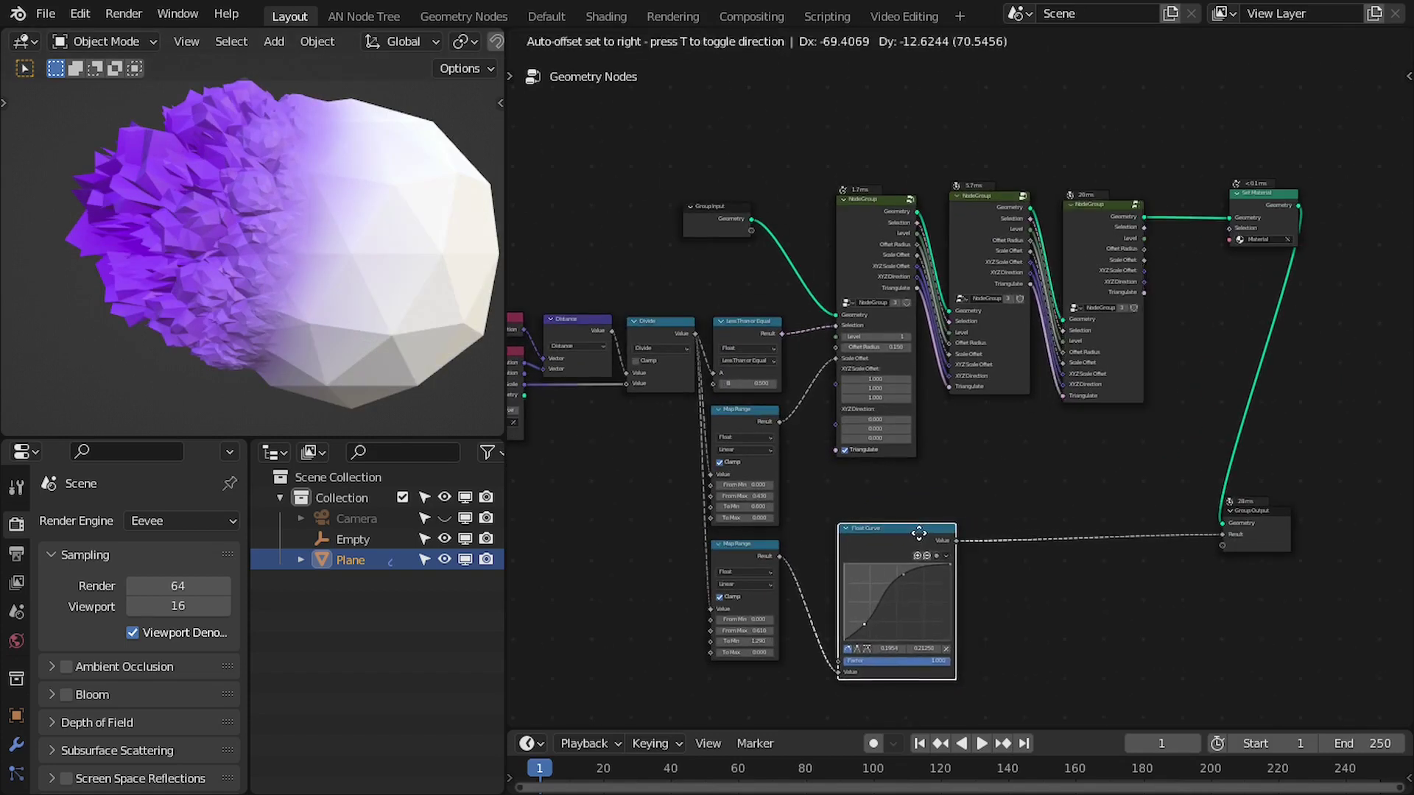
{"action": "scroll", "coordinate": [1177, 534], "scroll_direction": "up", "scroll_amount": 1}
{"action": "left_click_drag", "start_coordinate": [1268, 556], "coordinate": [1378, 560]}
- Shift the distance, Less Than or Equal and Map Range nodes closer to the first NodeGroup, and place Group Input beside it
{"action": "scroll", "coordinate": [1024, 485], "scroll_direction": "down", "scroll_amount": 1}
{"action": "middle_click_drag", "start_coordinate": [966, 492], "coordinate": [1111, 491]}
{"action": "left_click_drag", "start_coordinate": [519, 174], "coordinate": [868, 649]}
{"action": "left_click_drag", "start_coordinate": [842, 545], "coordinate": [872, 545]}
{"action": "left_click_drag", "start_coordinate": [840, 211], "coordinate": [872, 200]}
{"action": "middle_click_drag", "start_coordinate": [1154, 408], "coordinate": [1012, 384]}
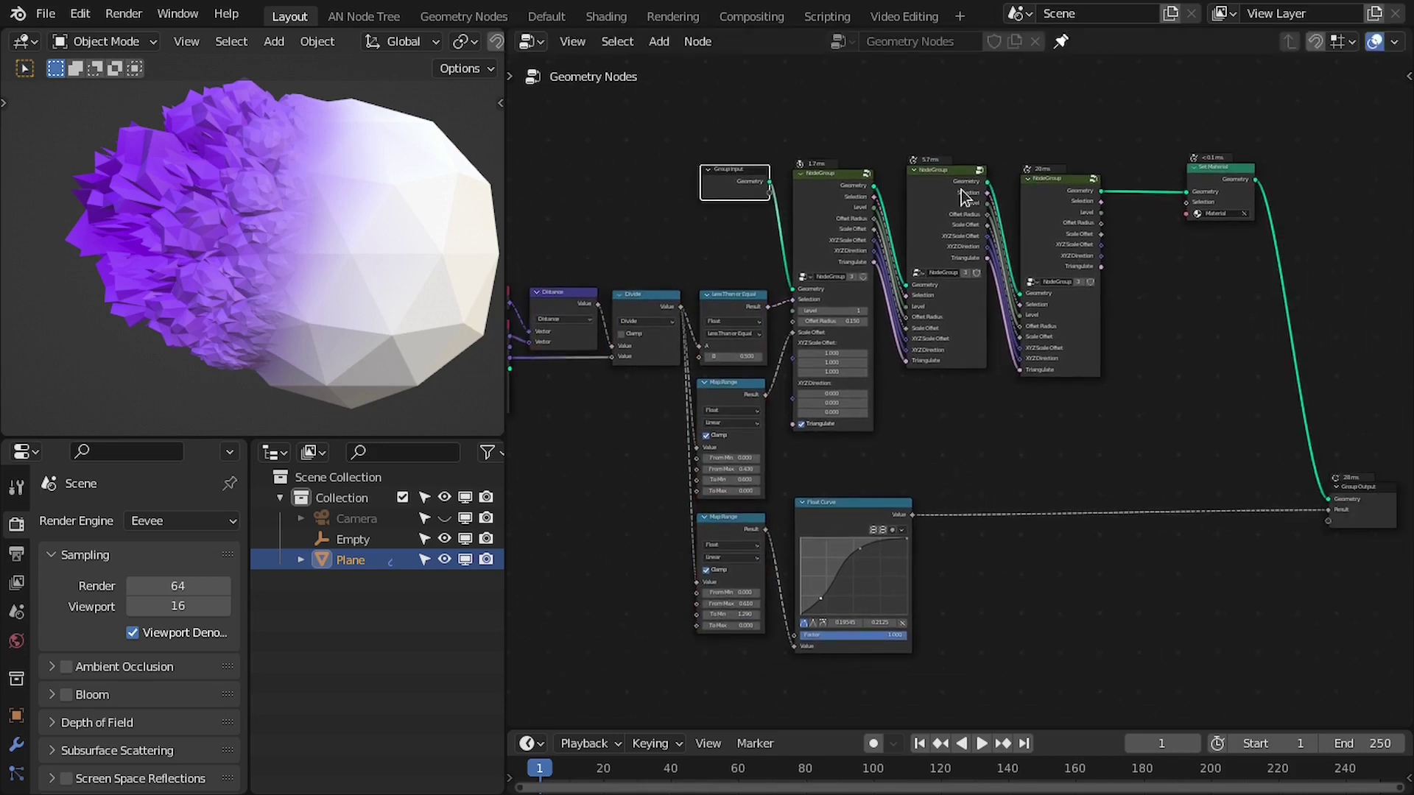
{"action": "scroll", "coordinate": [963, 197], "scroll_direction": "up", "scroll_amount": 1}
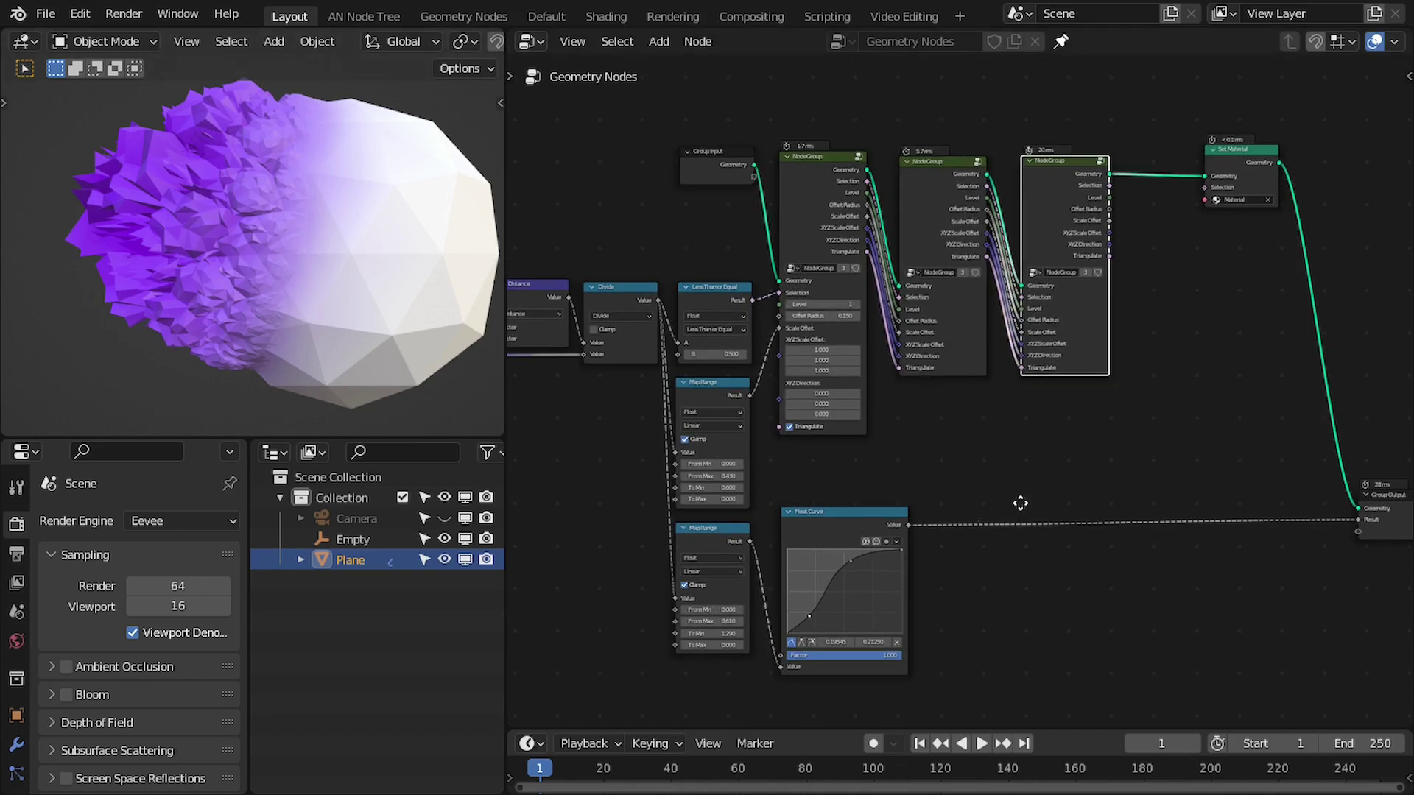
{"action": "middle_click_drag", "start_coordinate": [1020, 503], "coordinate": [954, 484]}
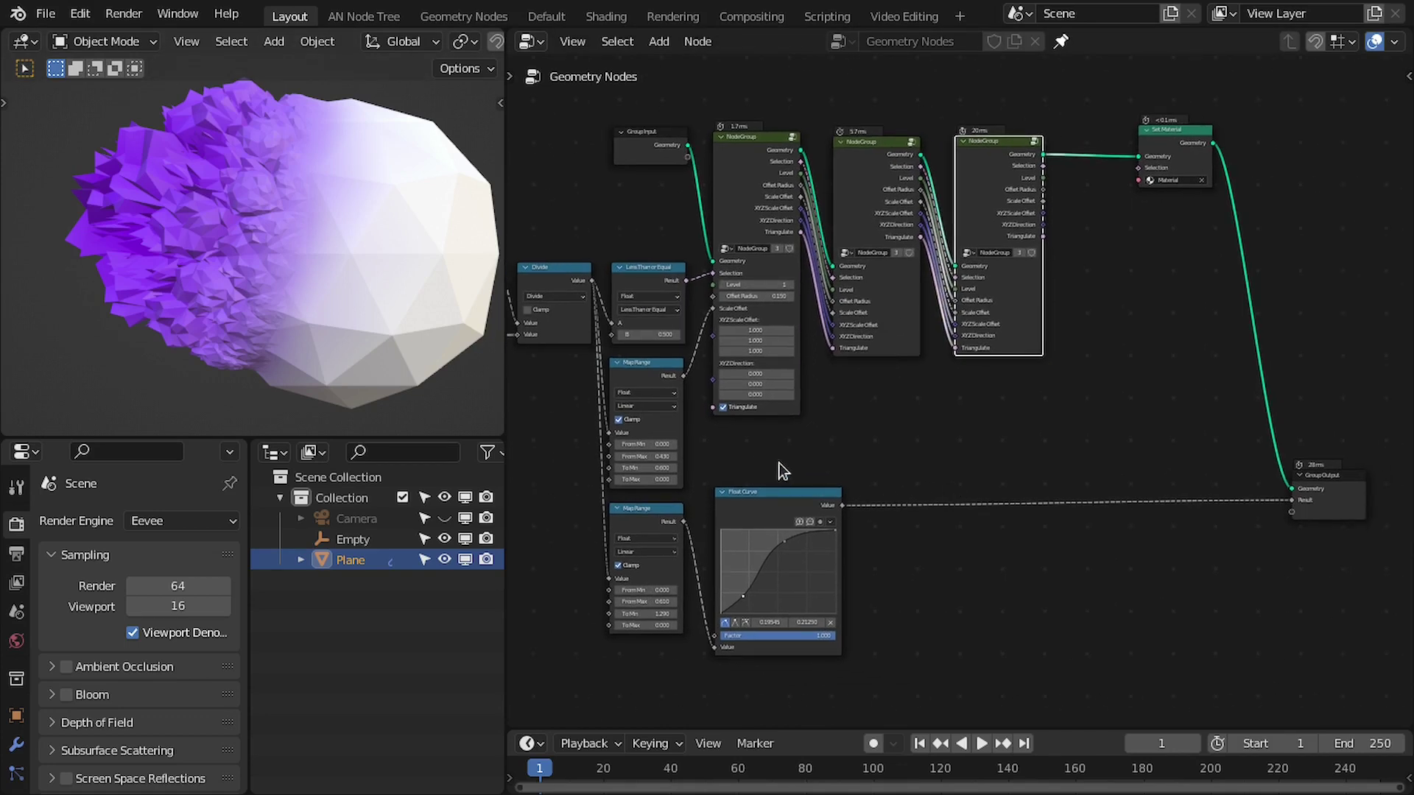